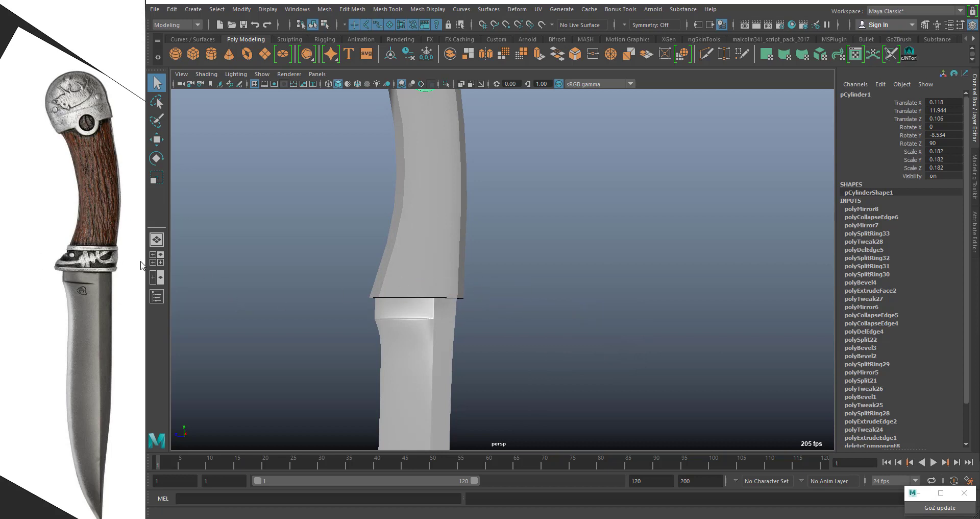
# Select the handle mesh and switch from the perspective view to the side view
pyautogui.keyDown('alt'); pyautogui.moveTo(200, 258); pyautogui.dragTo(469, 300, button='middle'); pyautogui.keyUp('alt')
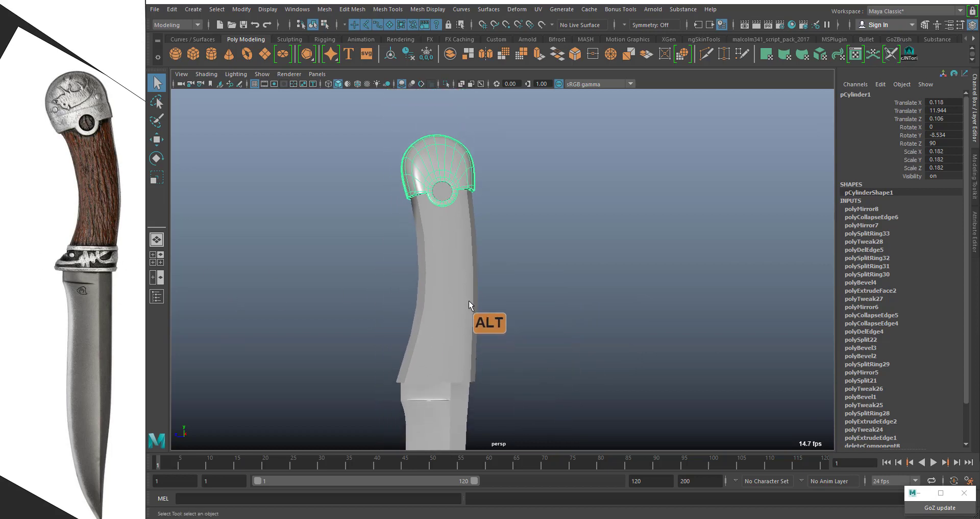
pyautogui.click(467, 313)
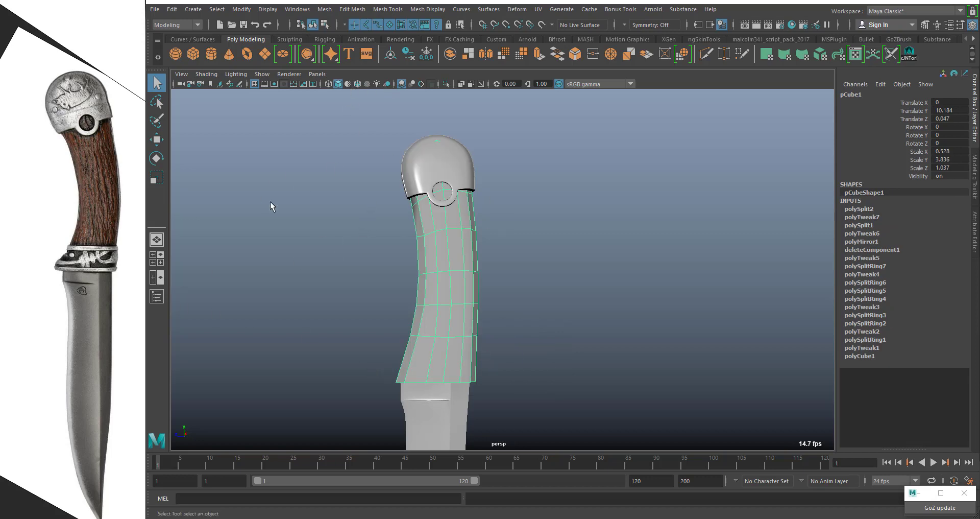
pyautogui.keyDown('alt'); pyautogui.moveTo(510, 291); pyautogui.dragTo(577, 268); pyautogui.keyUp('alt')
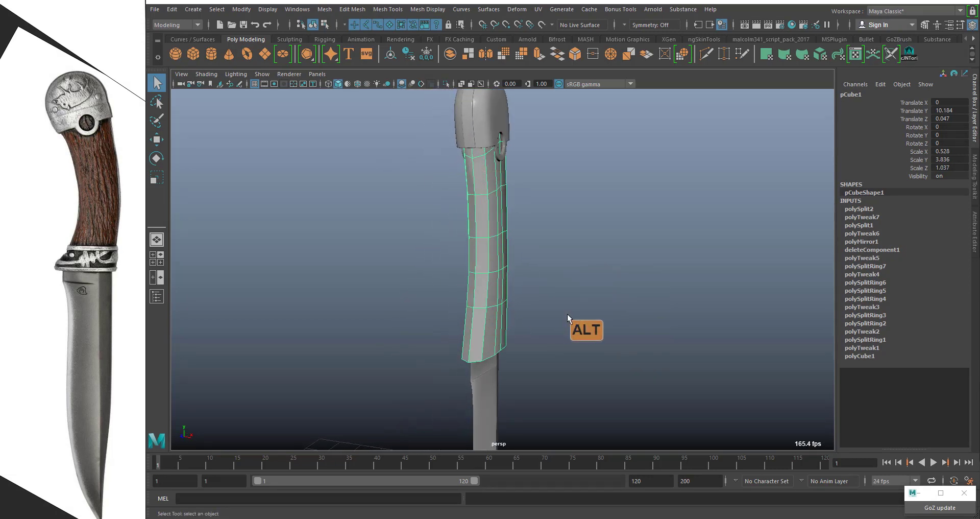
pyautogui.keyDown('alt'); pyautogui.moveTo(568, 314); pyautogui.dragTo(439, 310); pyautogui.keyUp('alt')
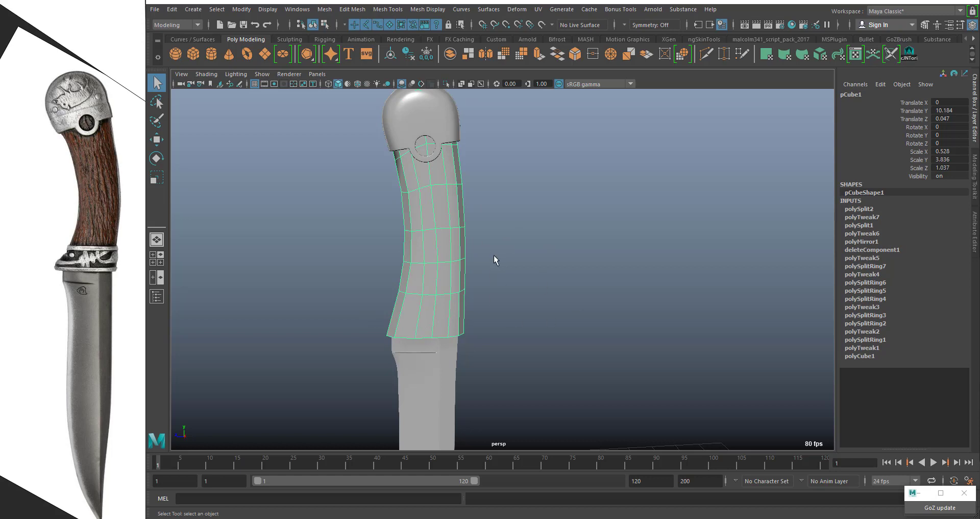
pyautogui.moveTo(494, 256)
pyautogui.keyDown('alt'); pyautogui.mouseDown()
pyautogui.moveTo(526, 259)
pyautogui.moveTo(498, 251)
pyautogui.mouseUp(); pyautogui.keyUp('alt')
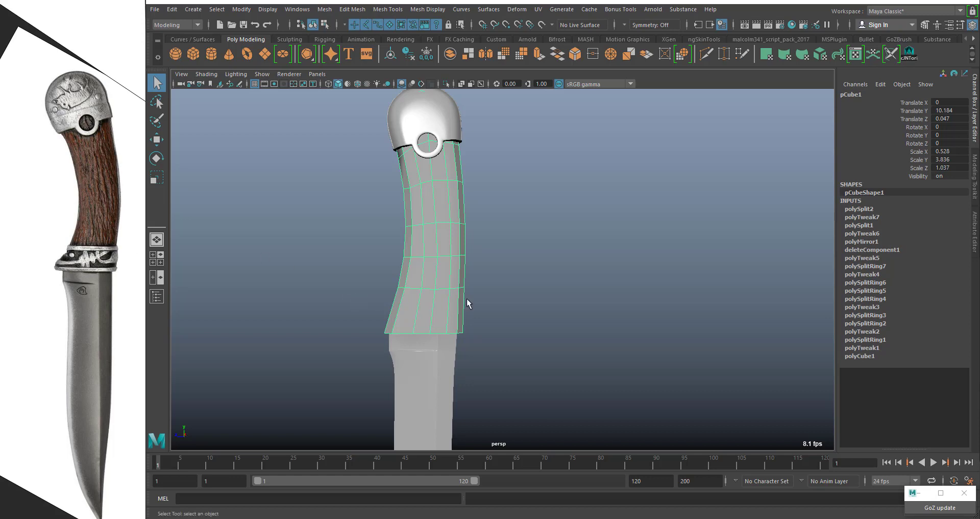
pyautogui.moveTo(444, 312)
pyautogui.keyDown('alt'); pyautogui.mouseDown()
pyautogui.moveTo(480, 307)
pyautogui.moveTo(459, 309)
pyautogui.mouseUp(); pyautogui.keyUp('alt')
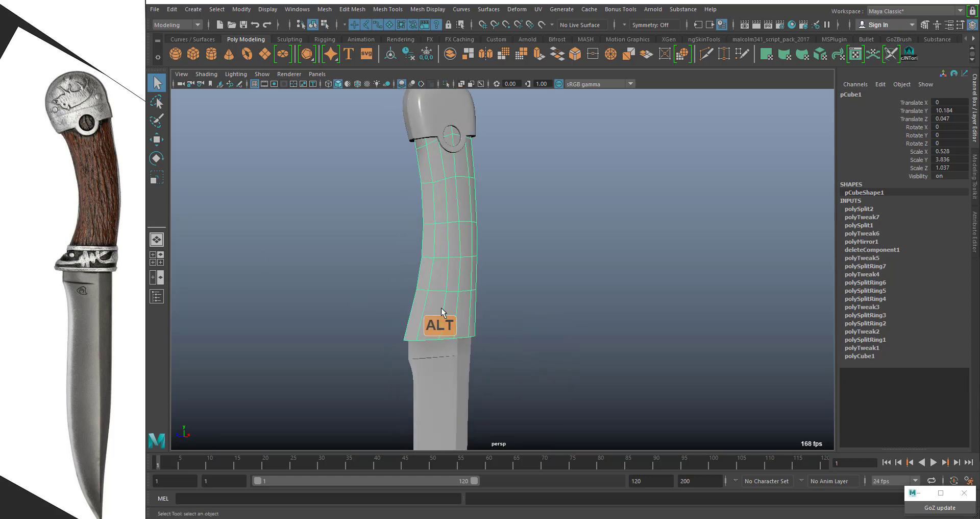
pyautogui.moveTo(441, 283); pyautogui.dragTo(439, 266, button='right')
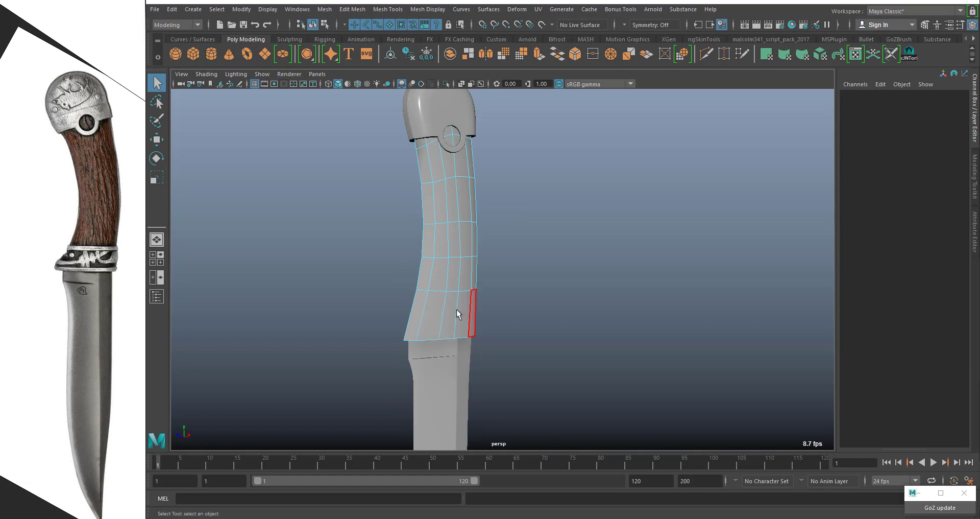
pyautogui.moveTo(475, 199); pyautogui.dragTo(550, 243, button='right')
pyautogui.press('space')
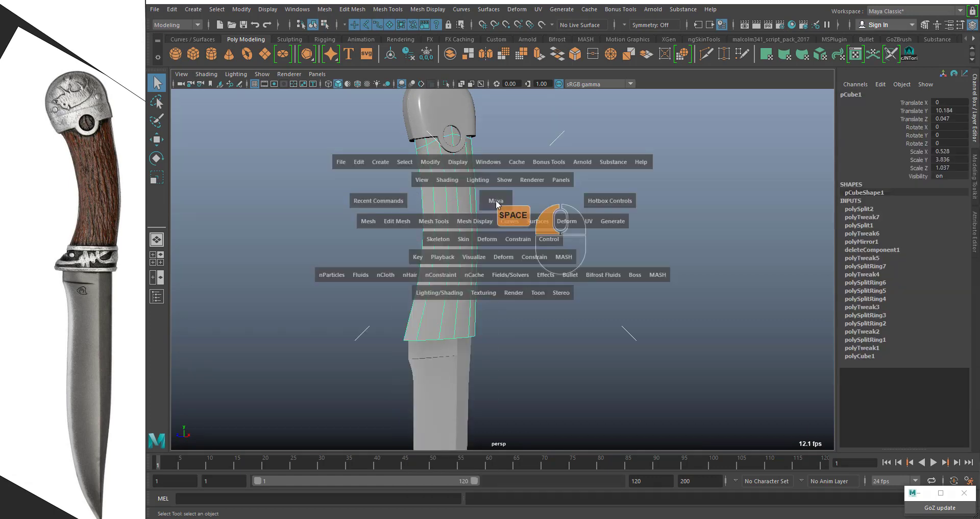
pyautogui.click(496, 200)
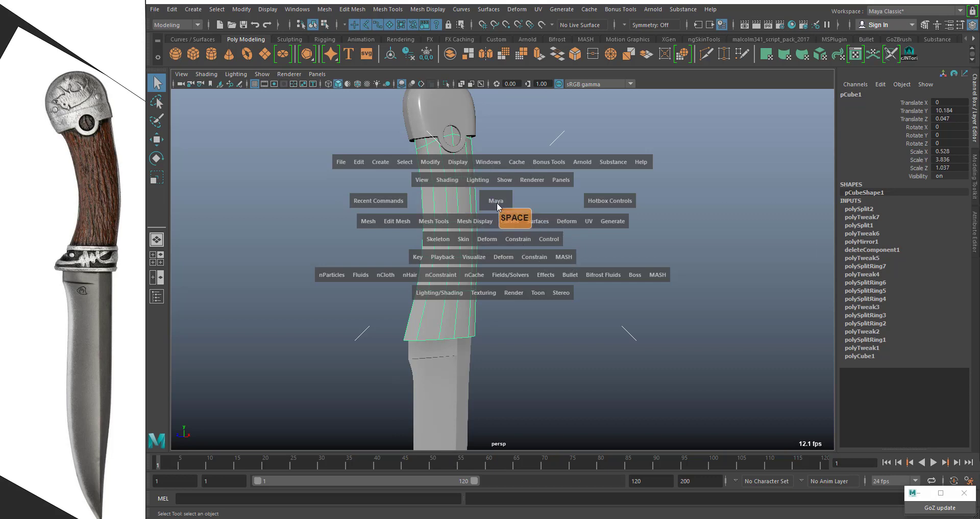
pyautogui.click(497, 205)
pyautogui.moveTo(498, 204); pyautogui.dragTo(550, 201)
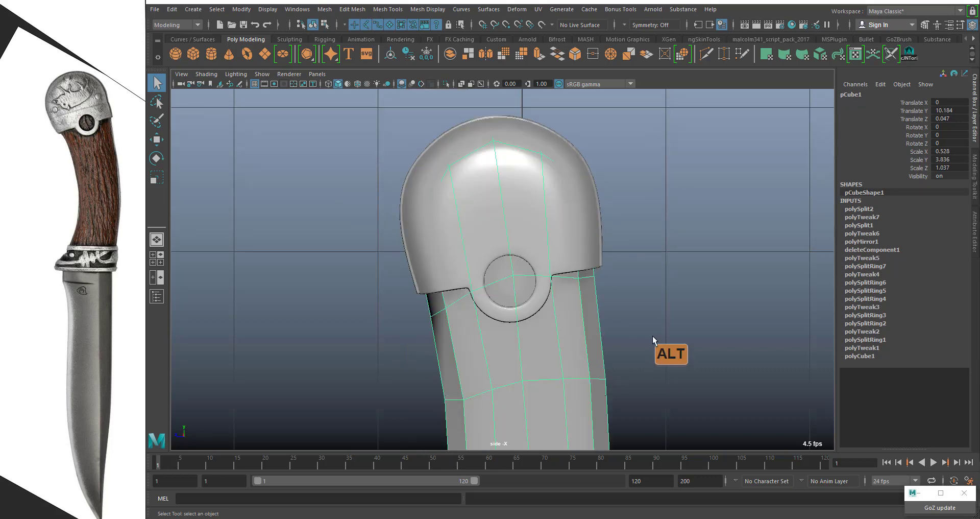
# Flatten the row of vertices just above the handle's lower end into a level line and shift it slightly down
pyautogui.keyDown('alt'); pyautogui.moveTo(652, 336); pyautogui.dragTo(626, 277, button='middle'); pyautogui.keyUp('alt')
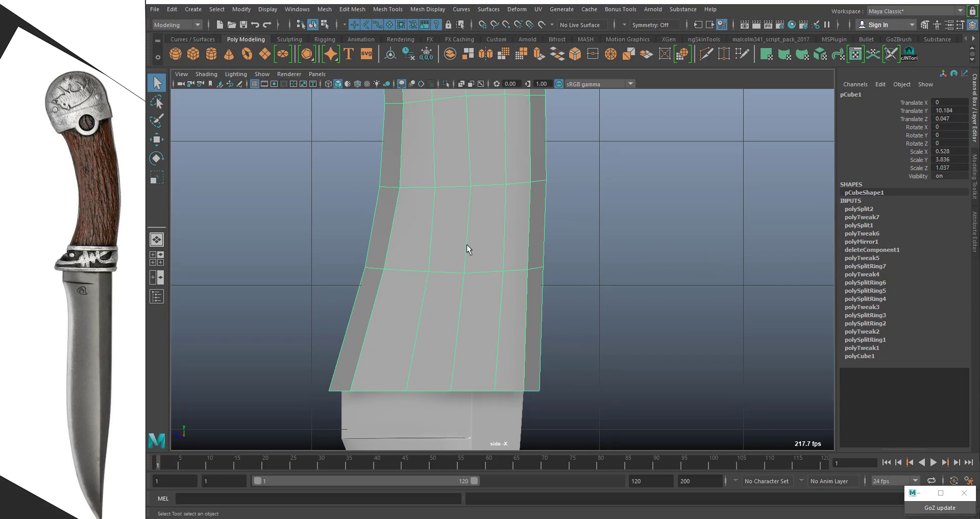
pyautogui.moveTo(467, 249); pyautogui.dragTo(403, 235, button='right')
pyautogui.moveTo(325, 243); pyautogui.dragTo(524, 291)
pyautogui.press('r')
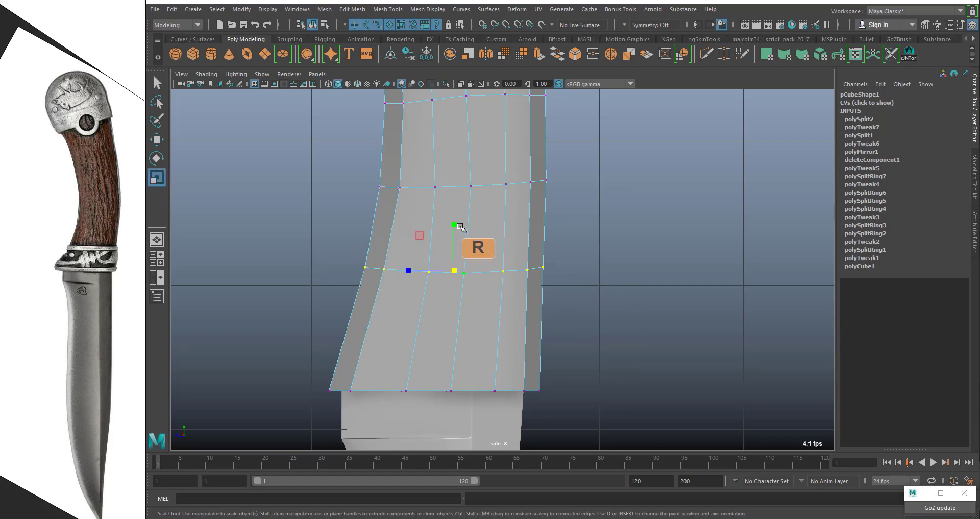
pyautogui.moveTo(454, 225); pyautogui.dragTo(451, 267)
pyautogui.press('w')
pyautogui.moveTo(455, 225); pyautogui.dragTo(454, 234)
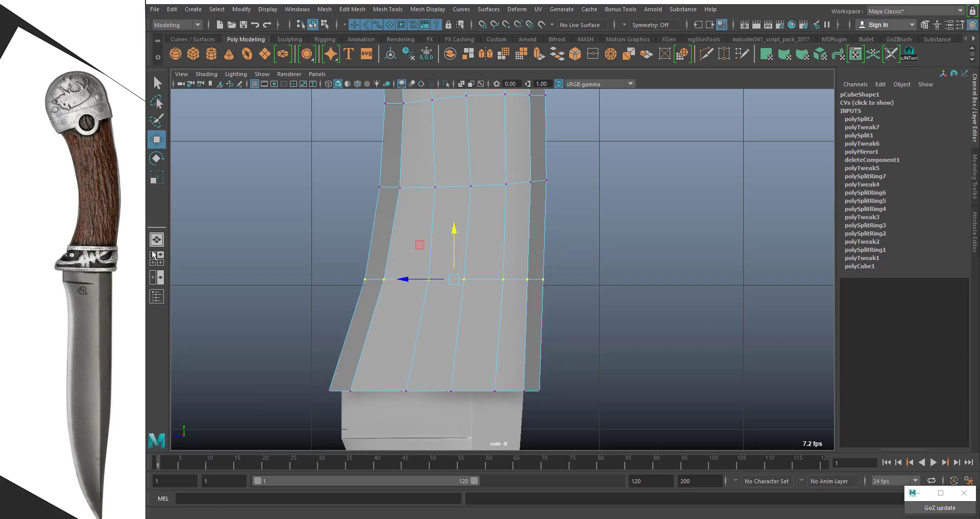
# Move the two vertices on the flared side of the levelled row slightly outward
pyautogui.moveTo(342, 266); pyautogui.dragTo(408, 294)
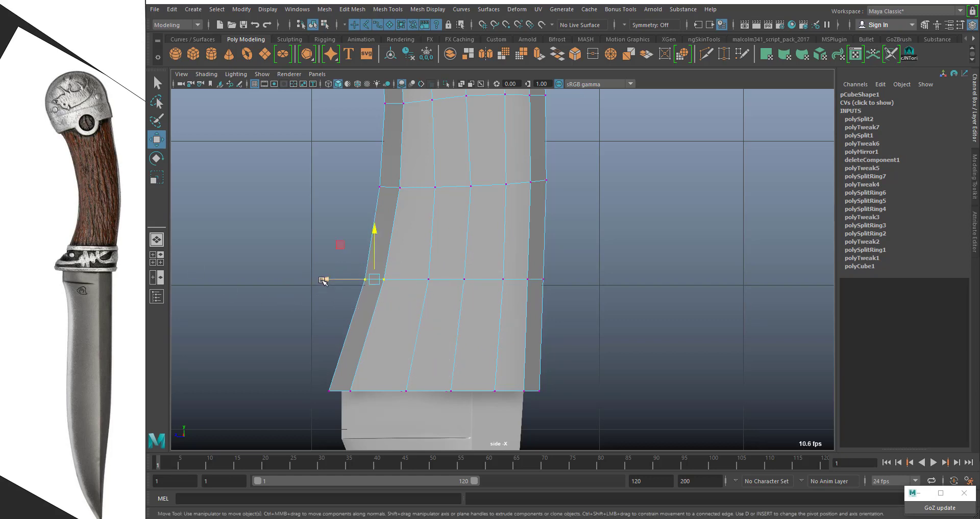
pyautogui.moveTo(323, 280); pyautogui.dragTo(317, 281)
pyautogui.keyDown('alt'); pyautogui.scroll(-6, 473, 310); pyautogui.keyUp('alt')
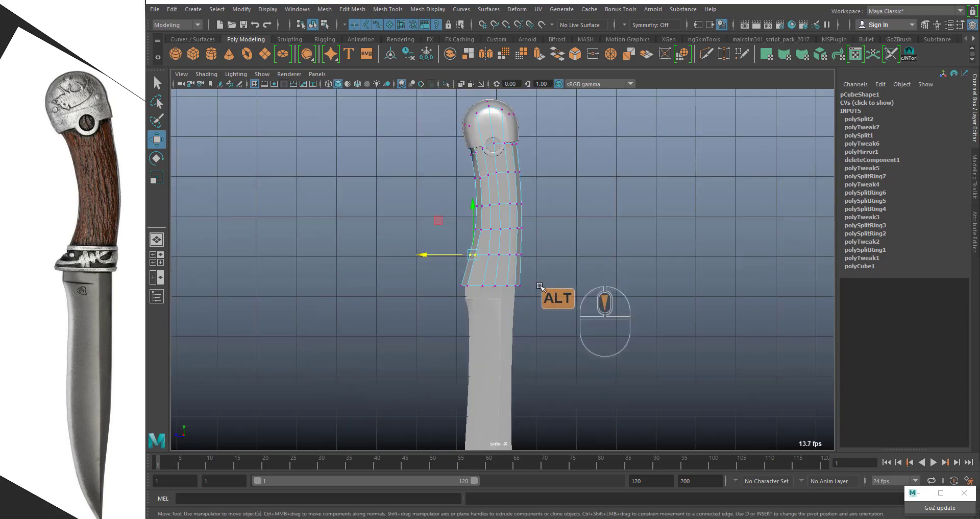
pyautogui.keyDown('alt'); pyautogui.scroll(4, 540, 287); pyautogui.keyUp('alt')
# Examine the guard between handle and blade in the front and edge-on reference photos
pyautogui.scroll(3, 82, 266)
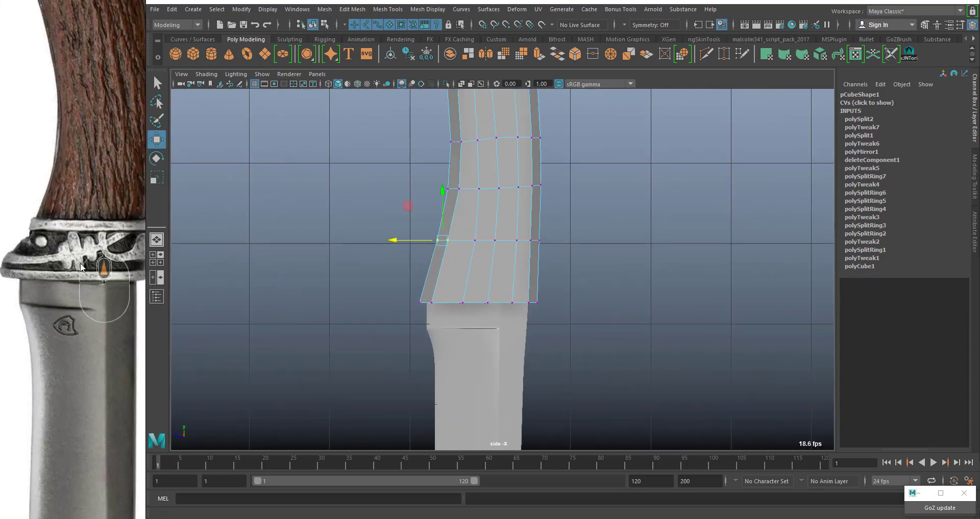
pyautogui.scroll(-5, 94, 276)
pyautogui.moveTo(105, 184); pyautogui.dragTo(102, 337, button='middle')
pyautogui.scroll(5, 112, 195)
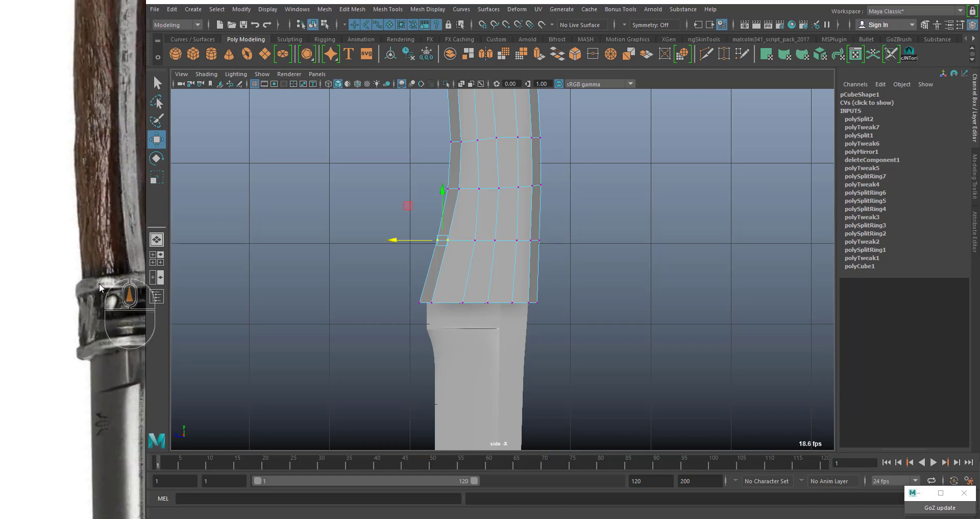
pyautogui.moveTo(104, 303); pyautogui.dragTo(70, 224, button='middle')
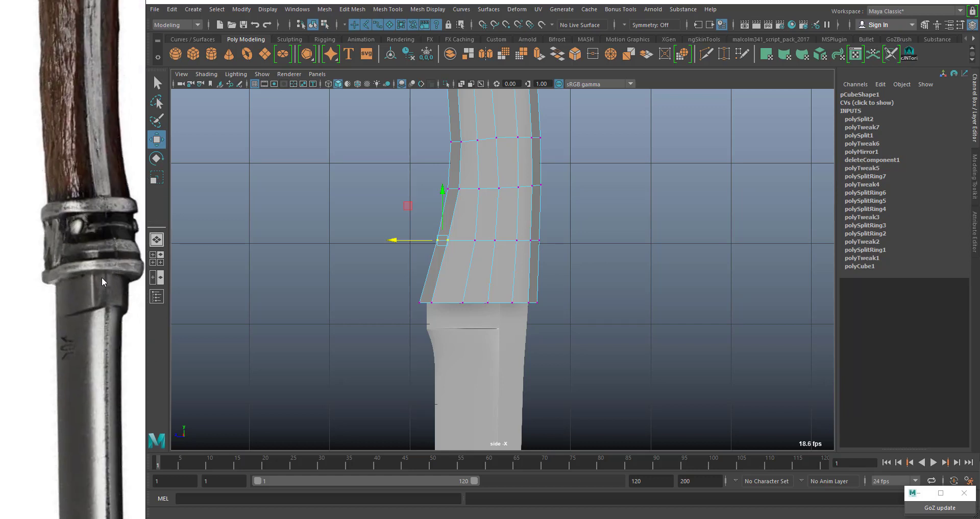
pyautogui.scroll(-5, 77, 285)
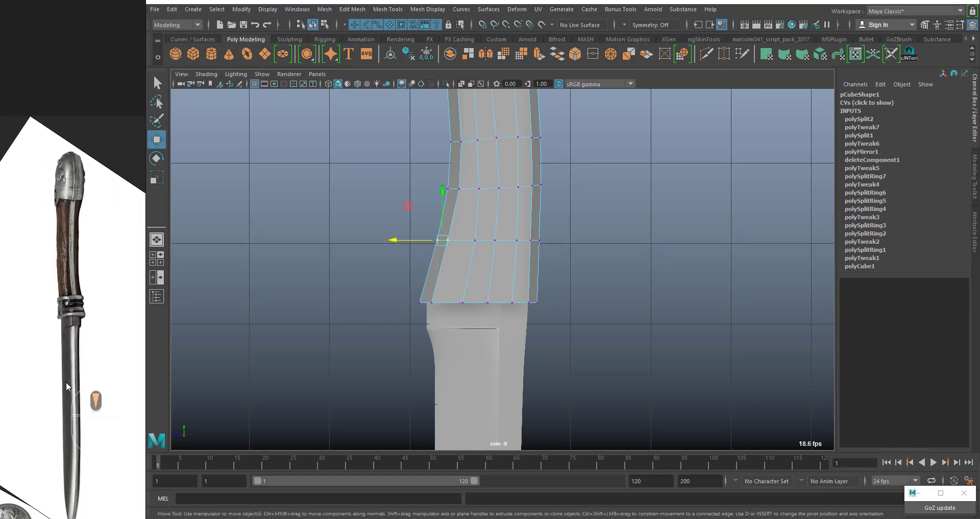
pyautogui.scroll(3, 80, 251)
pyautogui.moveTo(79, 251); pyautogui.dragTo(99, 164, button='middle')
# Duplicate the lowest band of faces around the handle as a separate mesh for the guard
pyautogui.keyDown('alt'); pyautogui.moveTo(531, 251); pyautogui.dragTo(679, 398, button='right'); pyautogui.keyUp('alt')
pyautogui.moveTo(484, 178); pyautogui.dragTo(484, 207, button='right')
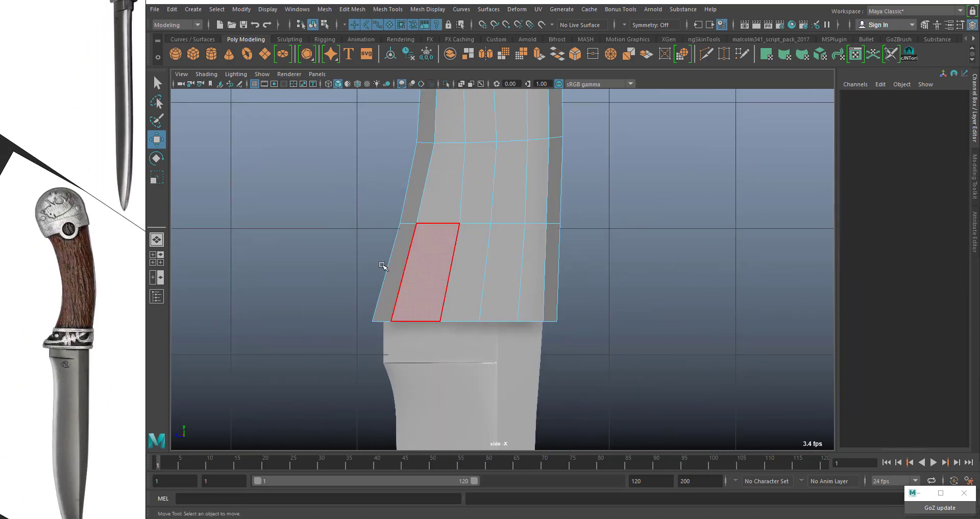
pyautogui.moveTo(342, 264); pyautogui.dragTo(607, 356)
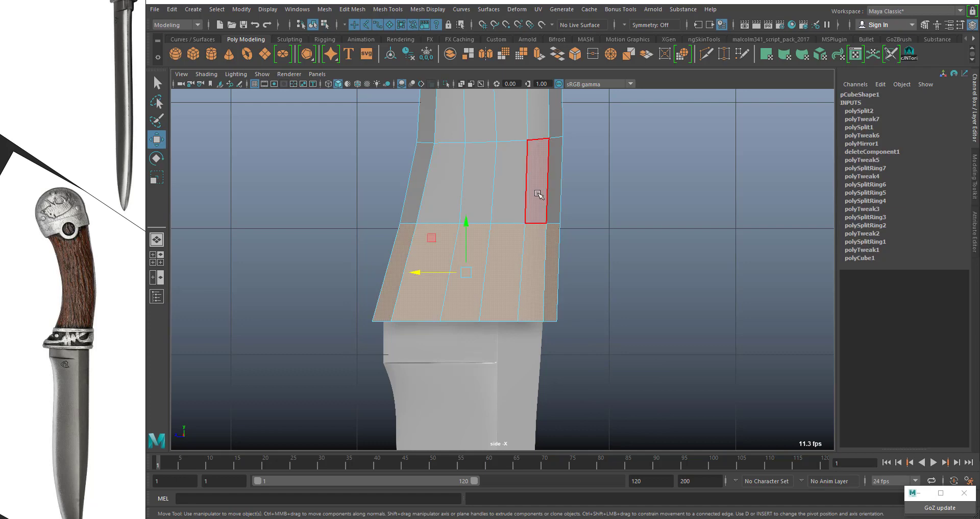
pyautogui.press('space')
pyautogui.moveTo(538, 194); pyautogui.dragTo(539, 170)
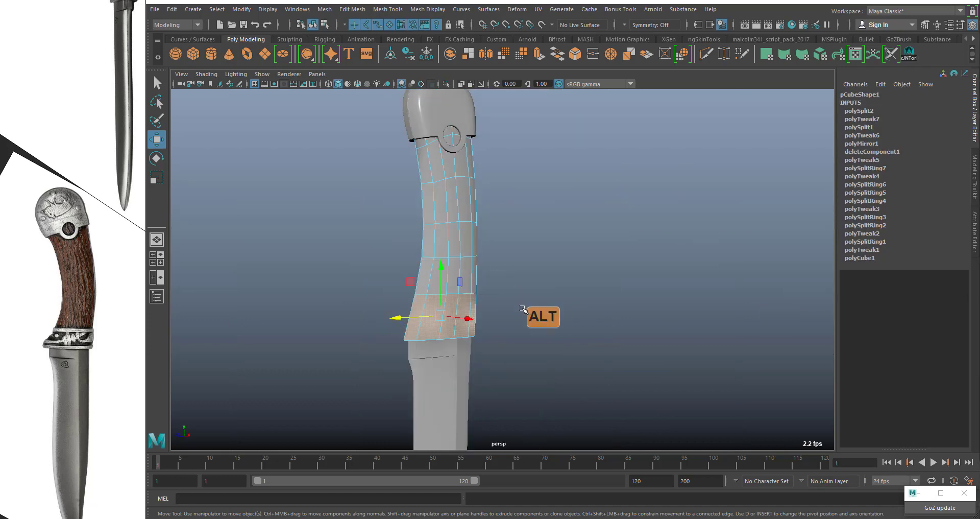
pyautogui.keyDown('alt'); pyautogui.moveTo(521, 301); pyautogui.dragTo(465, 288); pyautogui.keyUp('alt')
pyautogui.keyDown('alt'); pyautogui.moveTo(465, 289); pyautogui.dragTo(537, 385, button='right'); pyautogui.keyUp('alt')
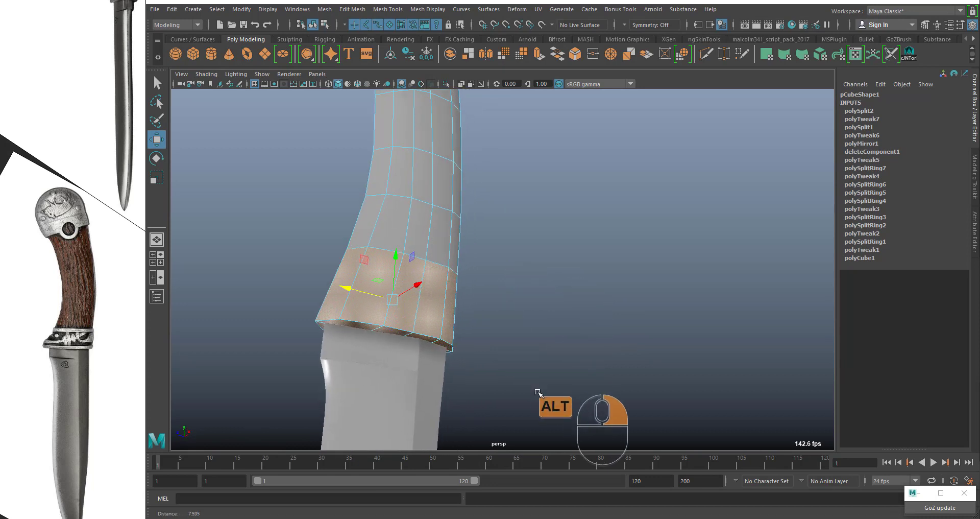
pyautogui.keyDown('alt'); pyautogui.moveTo(538, 386); pyautogui.dragTo(510, 258, button='middle'); pyautogui.keyUp('alt')
pyautogui.keyDown('alt'); pyautogui.moveTo(511, 257); pyautogui.dragTo(533, 278, button='right'); pyautogui.keyUp('alt')
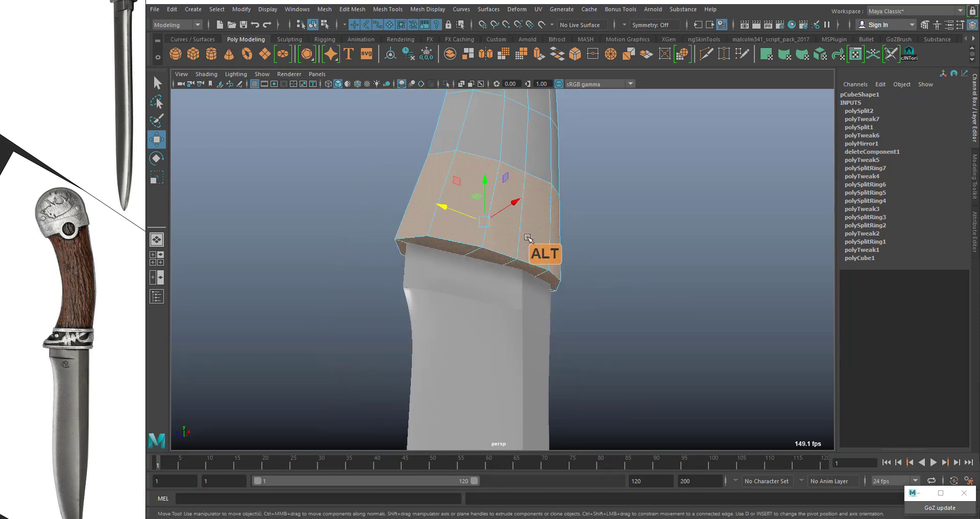
pyautogui.keyDown('alt'); pyautogui.moveTo(558, 213); pyautogui.dragTo(599, 304); pyautogui.keyUp('alt')
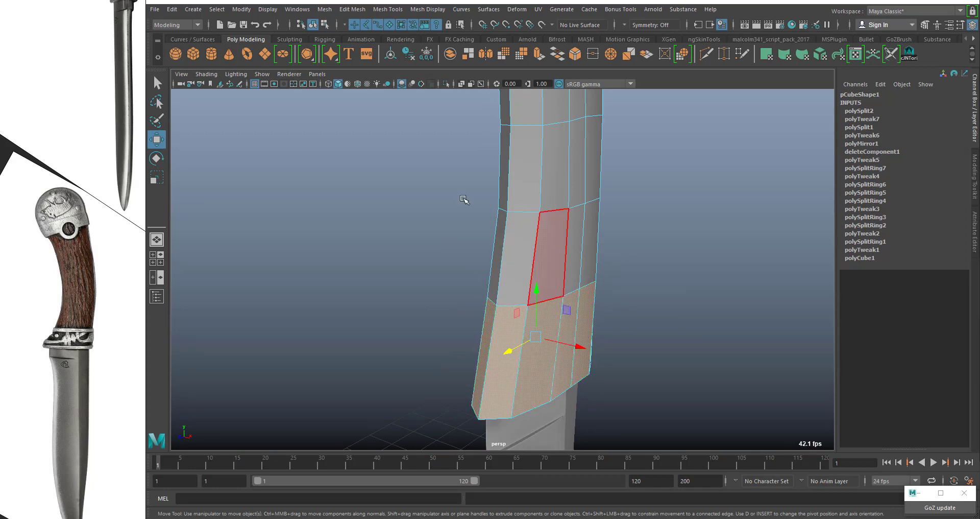
pyautogui.click(319, 12)
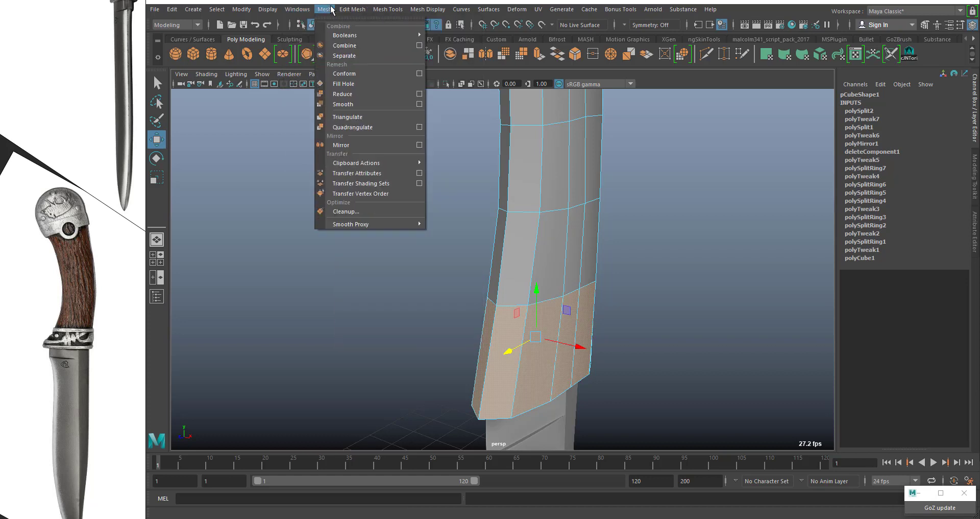
pyautogui.moveTo(354, 9)
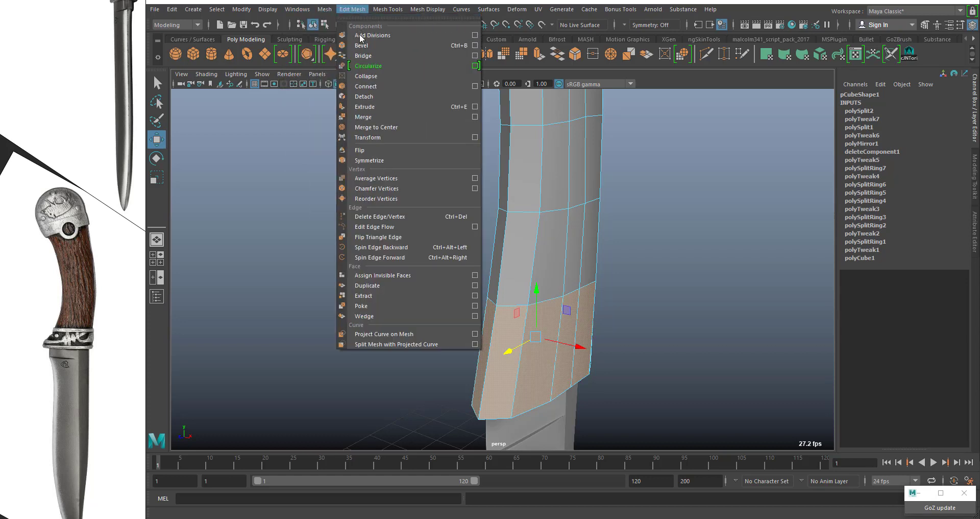
pyautogui.click(364, 287)
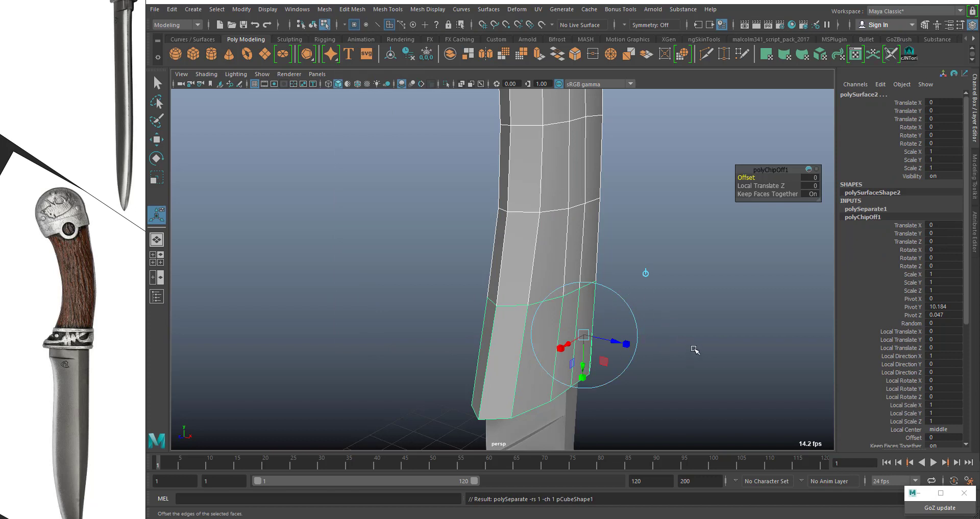
# Offset the duplicated face band outward by a Local Translate Z of 0.012, return to object mode and clear the selection
pyautogui.keyDown('alt'); pyautogui.moveTo(699, 351); pyautogui.dragTo(638, 309, button='middle'); pyautogui.keyUp('alt')
pyautogui.keyDown('alt'); pyautogui.moveTo(640, 317); pyautogui.dragTo(653, 333); pyautogui.keyUp('alt')
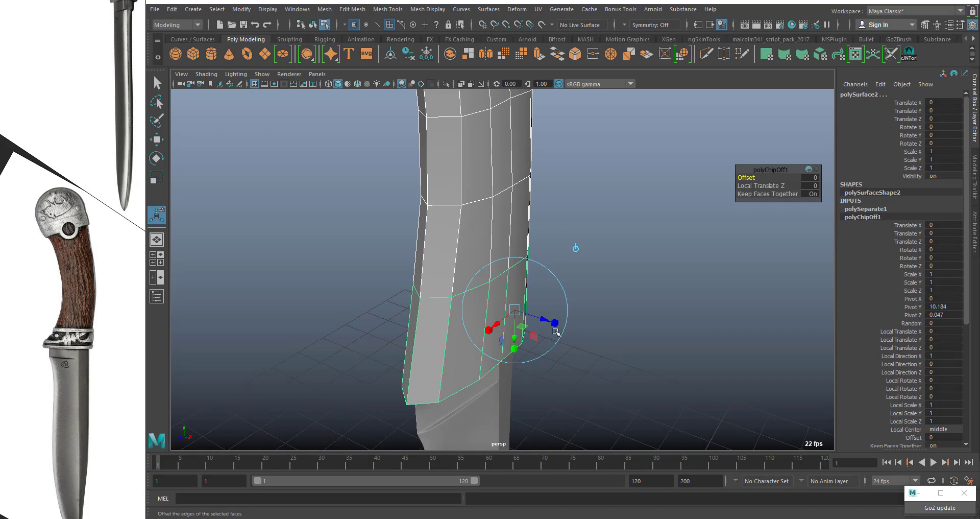
pyautogui.moveTo(545, 321)
pyautogui.mouseDown()
pyautogui.moveTo(561, 325)
pyautogui.moveTo(536, 320)
pyautogui.moveTo(548, 321)
pyautogui.mouseUp()
pyautogui.keyDown('alt'); pyautogui.moveTo(488, 311); pyautogui.dragTo(594, 404, button='right'); pyautogui.keyUp('alt')
pyautogui.moveTo(567, 380); pyautogui.dragTo(561, 378)
pyautogui.moveTo(558, 194); pyautogui.dragTo(604, 209, button='right')
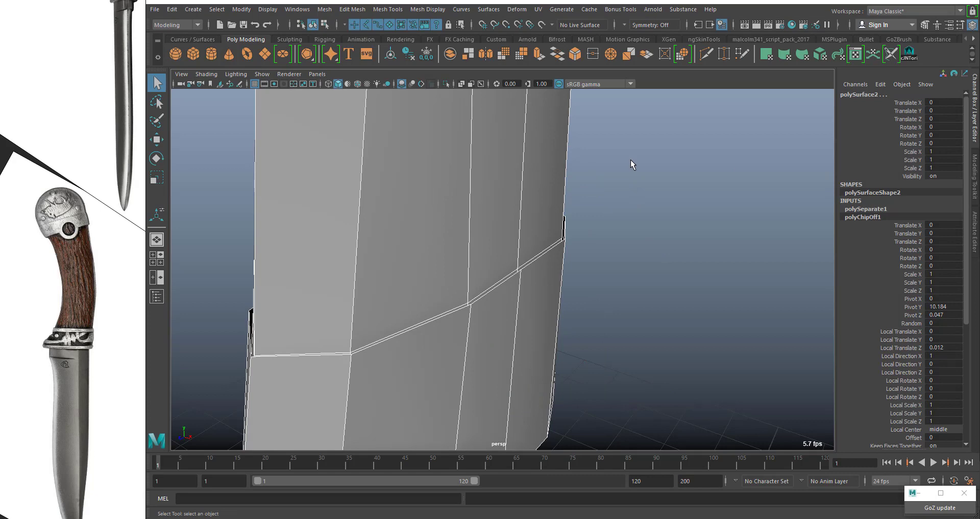
pyautogui.moveTo(695, 133); pyautogui.dragTo(789, 244)
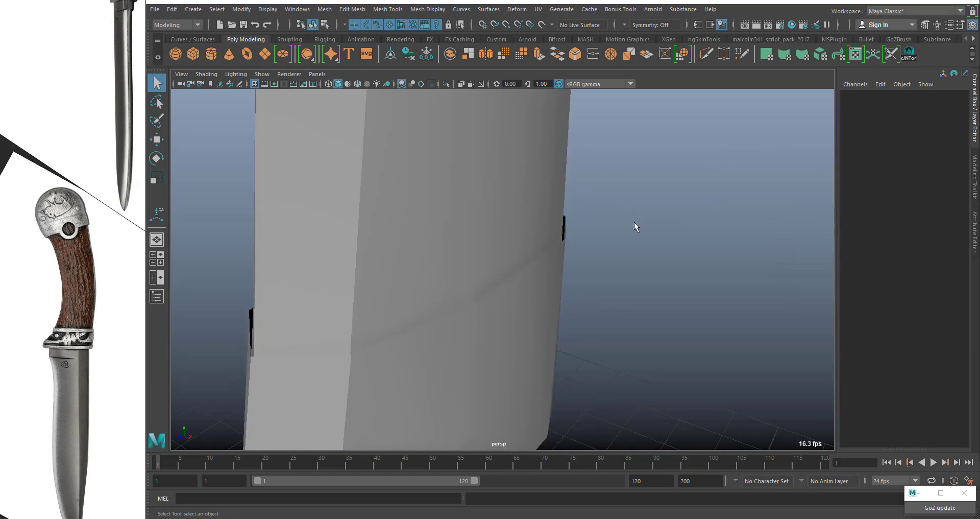
# Select the original handle mesh and inspect its lower end beneath the duplicated band with X-ray shading, restoring normal shading
pyautogui.click(464, 154)
pyautogui.keyDown('alt'); pyautogui.moveTo(531, 243); pyautogui.dragTo(470, 236); pyautogui.keyUp('alt')
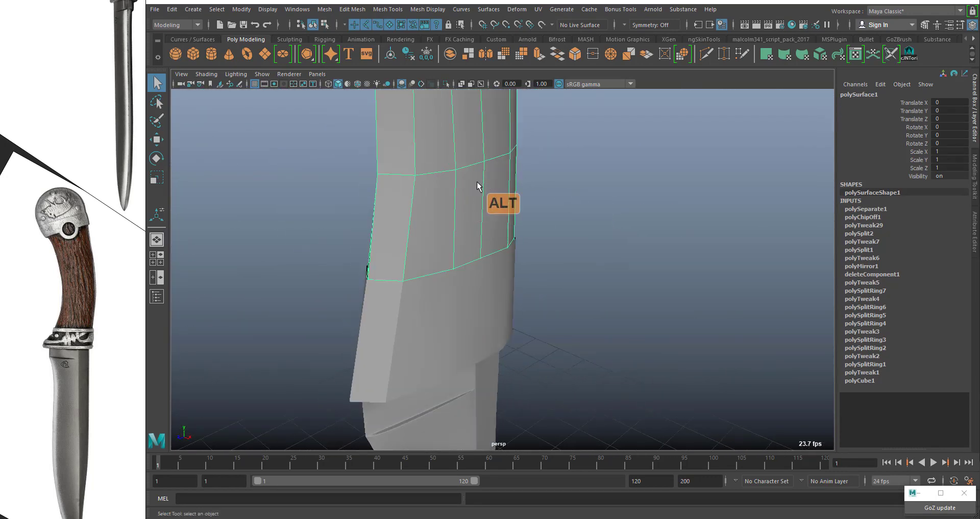
pyautogui.scroll(-3, 503, 223)
pyautogui.scroll(-2, 502, 223)
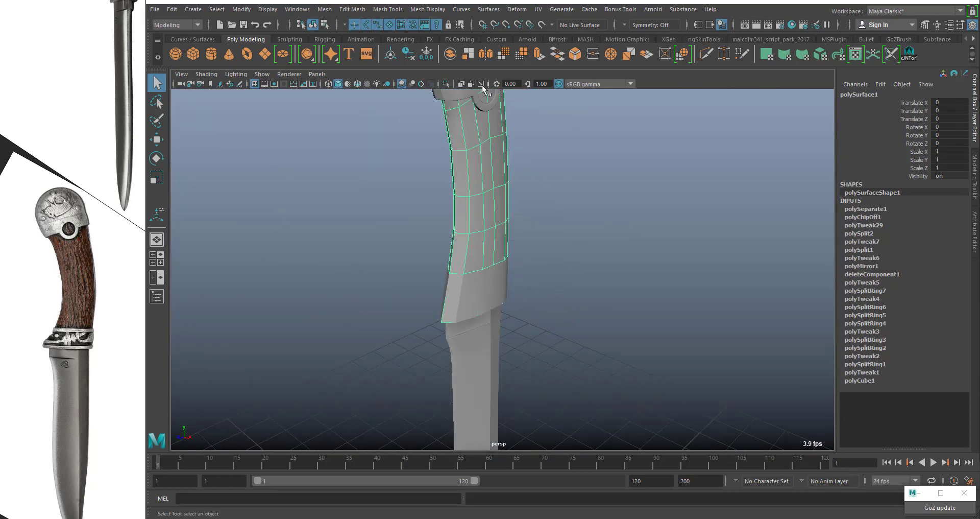
pyautogui.click(461, 84)
pyautogui.keyDown('alt'); pyautogui.moveTo(460, 201); pyautogui.dragTo(570, 372, button='right'); pyautogui.keyUp('alt')
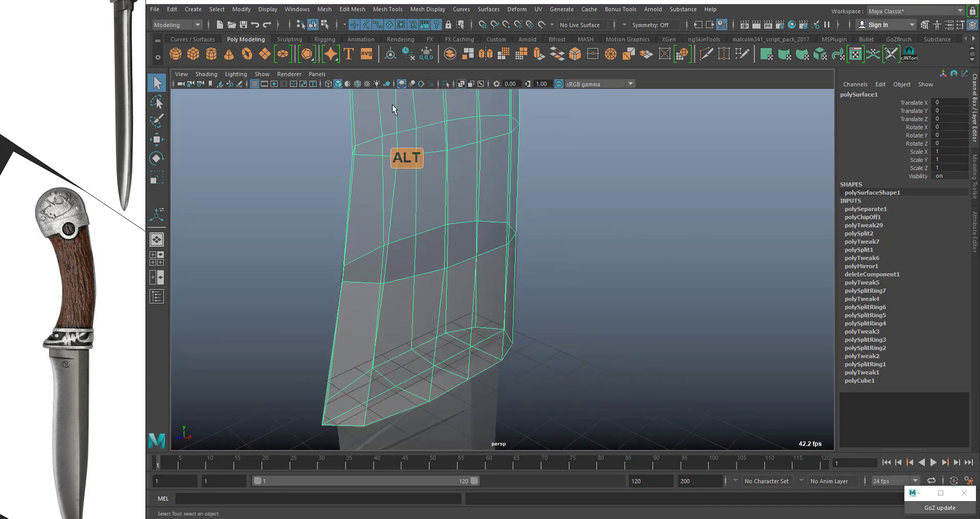
pyautogui.click(463, 82)
# Show the Outliner, expand the pCube1 group and check its handle and guard meshes in turn, leaving the guard band polySurface2 selected
pyautogui.click(499, 284)
pyautogui.keyDown('alt'); pyautogui.moveTo(532, 298); pyautogui.dragTo(368, 292); pyautogui.keyUp('alt')
pyautogui.keyDown('alt'); pyautogui.moveTo(367, 292); pyautogui.dragTo(569, 260, button='middle'); pyautogui.keyUp('alt')
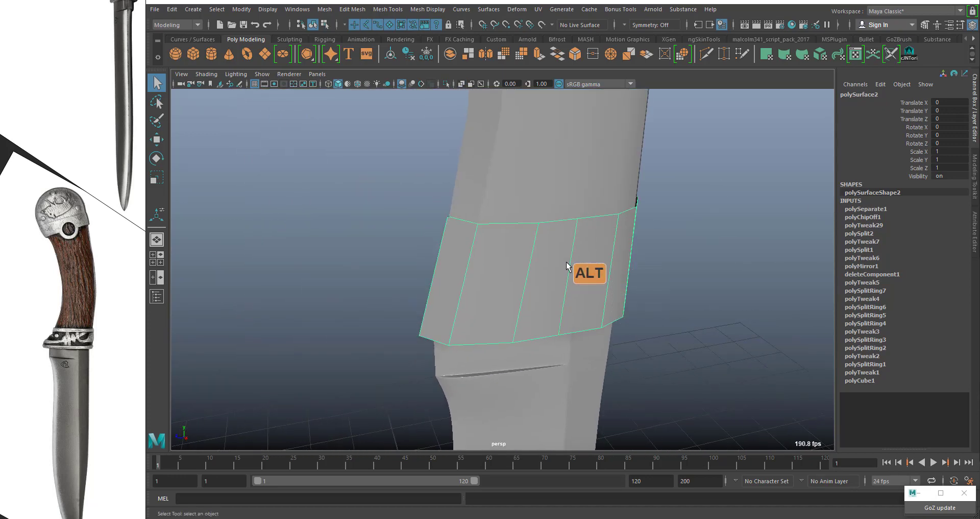
pyautogui.click(157, 296)
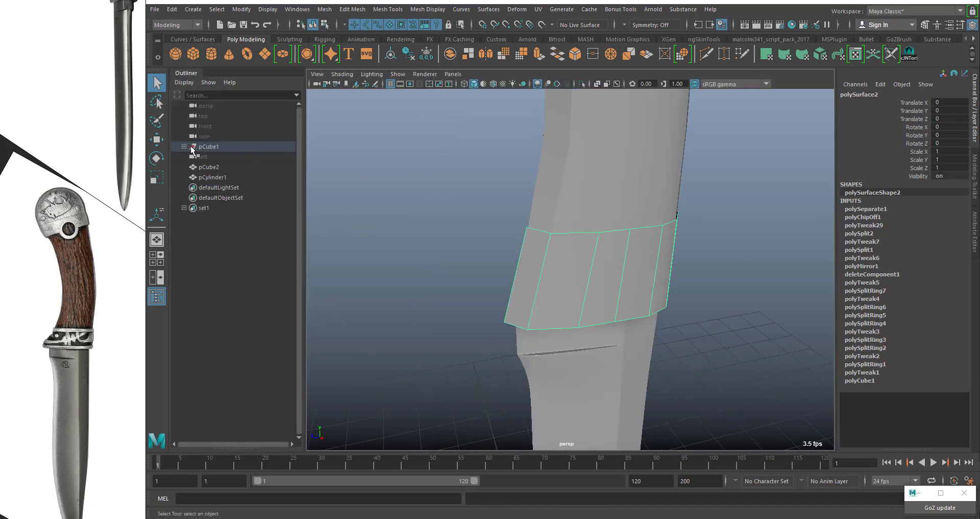
pyautogui.click(184, 147)
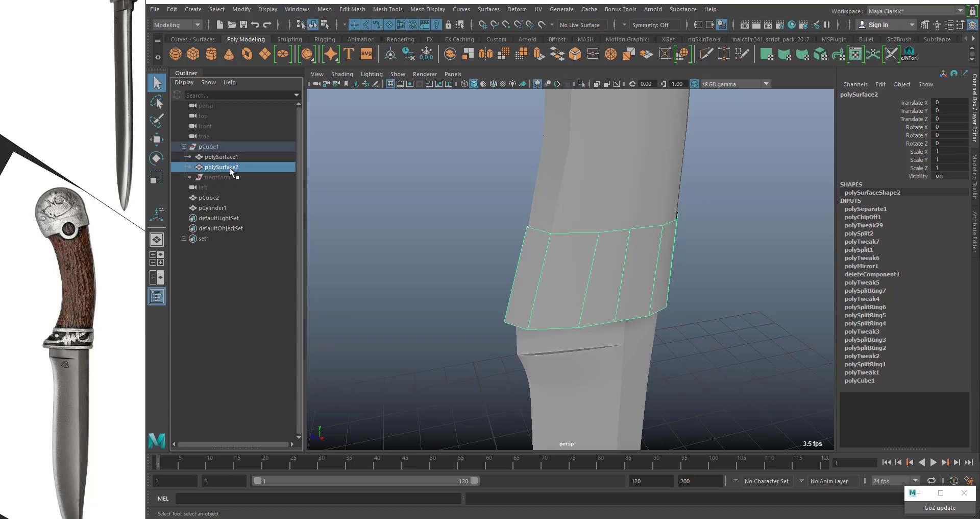
pyautogui.click(225, 157)
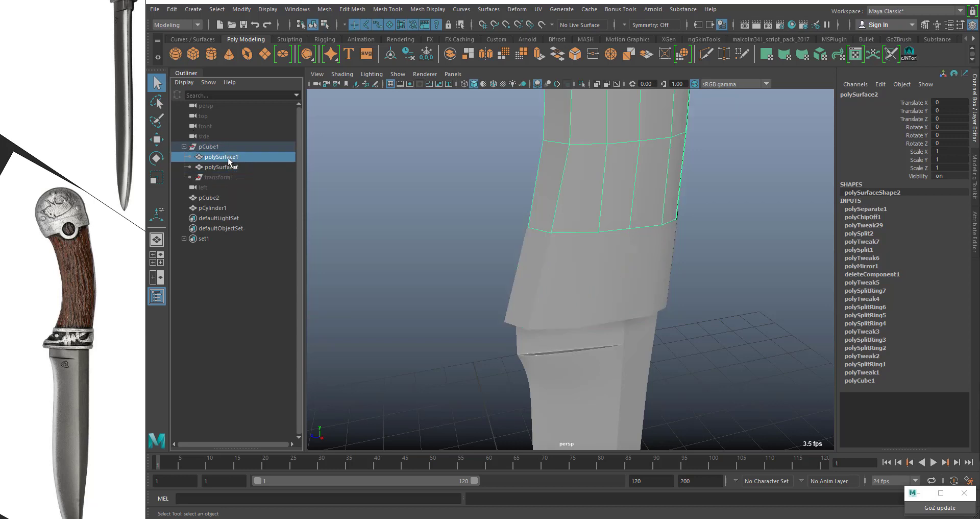
pyautogui.keyDown('alt'); pyautogui.moveTo(545, 188); pyautogui.dragTo(481, 224); pyautogui.keyUp('alt')
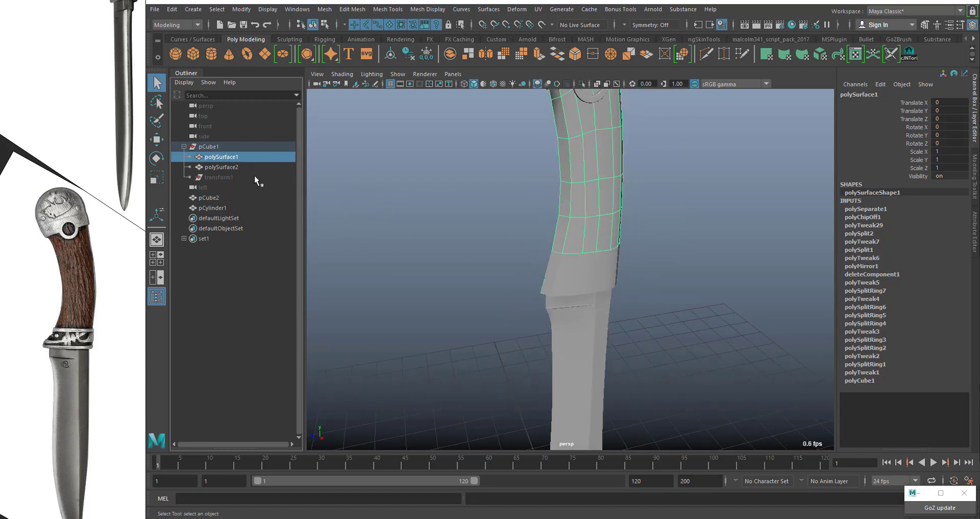
pyautogui.click(231, 166)
pyautogui.keyDown('alt'); pyautogui.moveTo(648, 302); pyautogui.dragTo(702, 265); pyautogui.keyUp('alt')
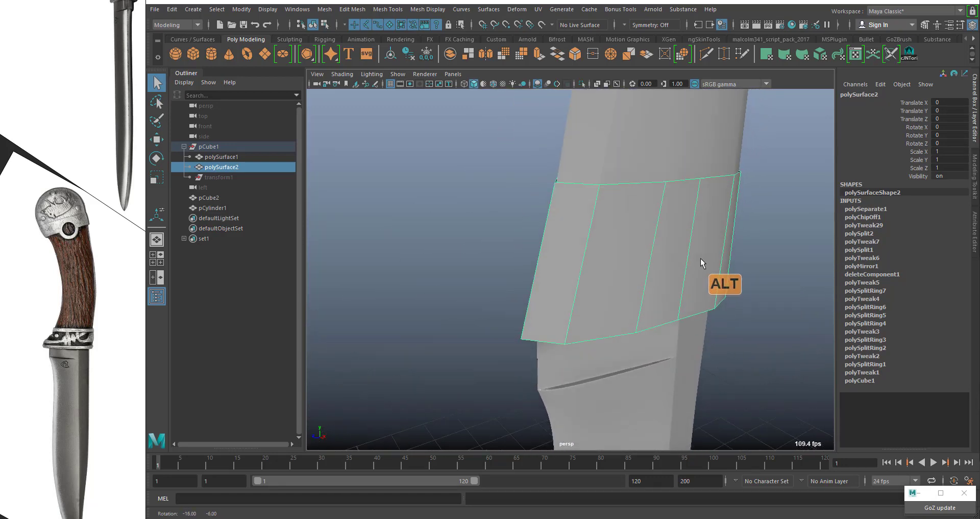
# Switch the guard band to face selection and select all of its faces around the handle
pyautogui.rightClick(680, 196)
pyautogui.click(680, 225)
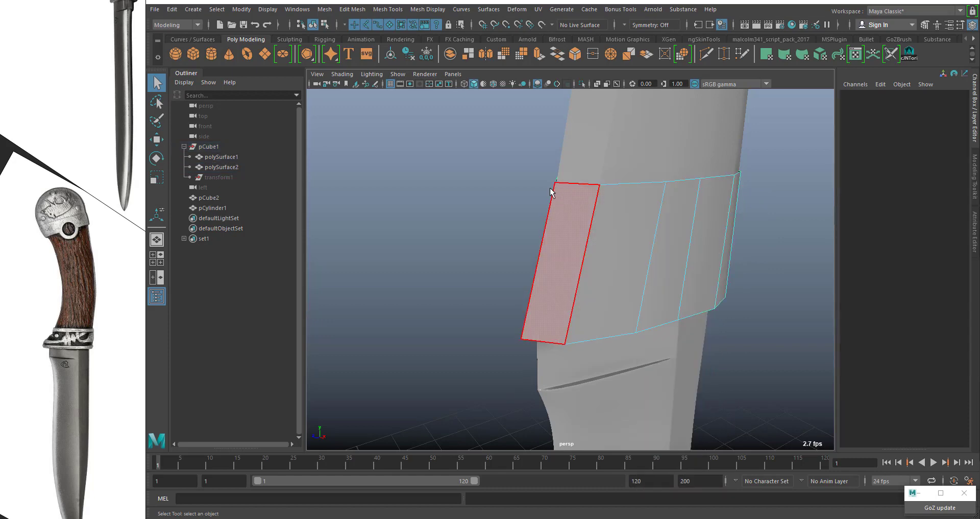
pyautogui.click(613, 252)
pyautogui.keyDown('alt'); pyautogui.moveTo(612, 251); pyautogui.dragTo(613, 345); pyautogui.keyUp('alt')
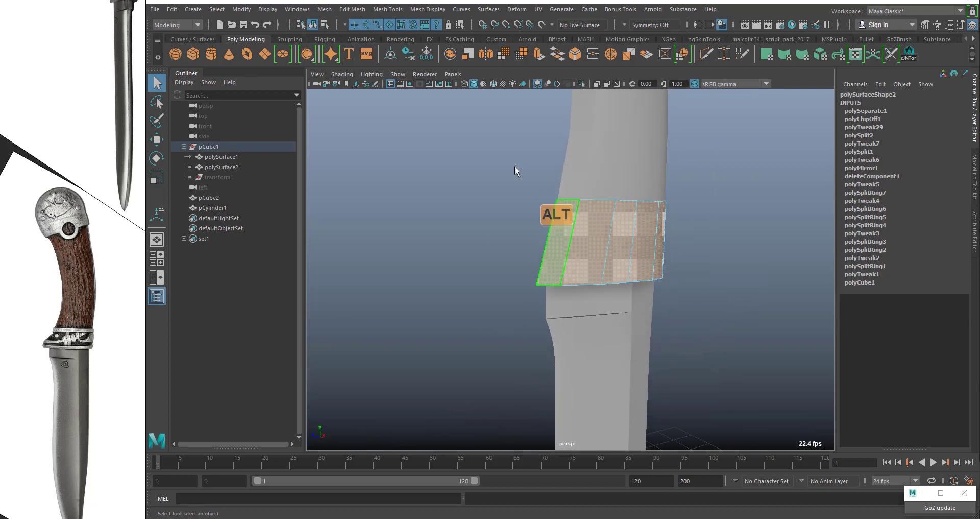
pyautogui.moveTo(408, 124); pyautogui.dragTo(797, 382)
pyautogui.keyDown('alt'); pyautogui.moveTo(567, 282); pyautogui.dragTo(679, 276); pyautogui.keyUp('alt')
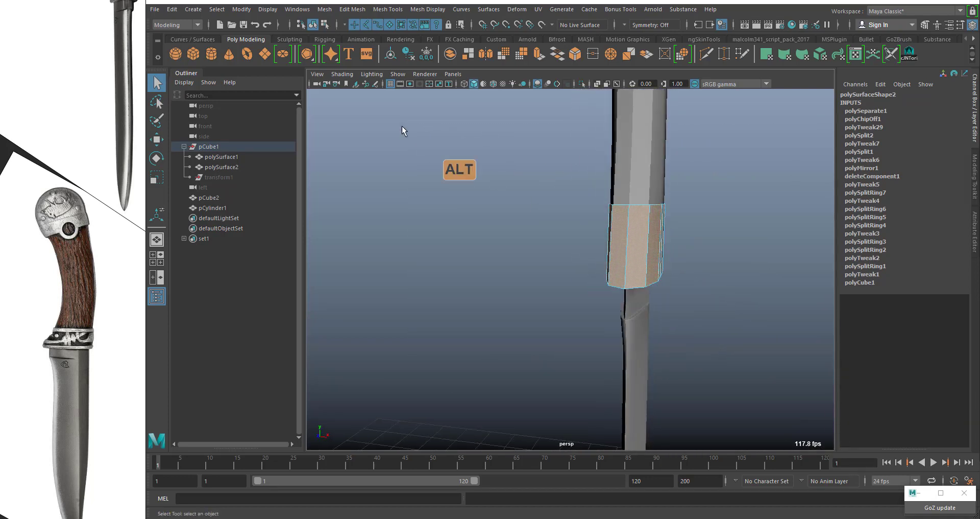
# Try extruding the selected guard faces outward by a Local Translate Z of about 0.083
pyautogui.click(352, 10)
pyautogui.click(325, 10)
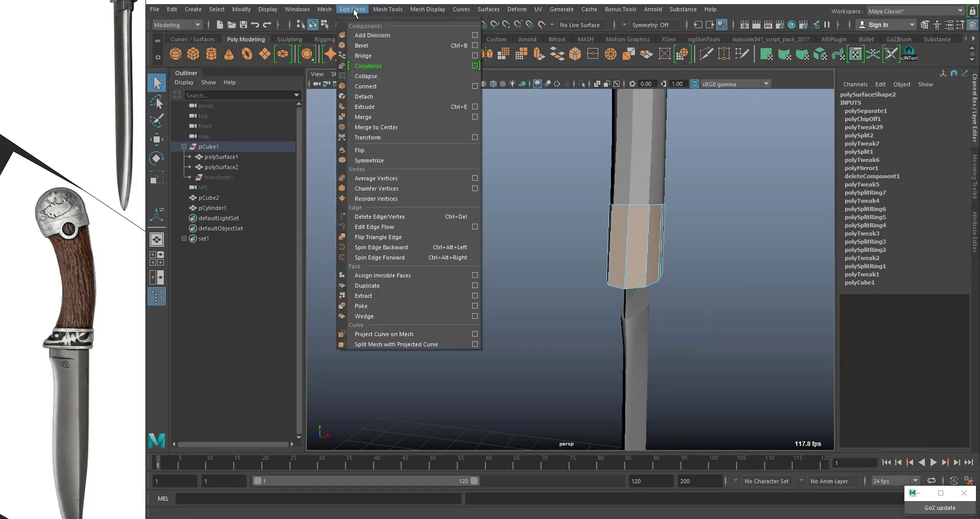
pyautogui.moveTo(355, 9)
pyautogui.click(381, 106)
pyautogui.moveTo(685, 329)
pyautogui.keyDown('alt'); pyautogui.mouseDown()
pyautogui.moveTo(732, 300)
pyautogui.moveTo(670, 337)
pyautogui.moveTo(682, 344)
pyautogui.mouseUp(); pyautogui.keyUp('alt')
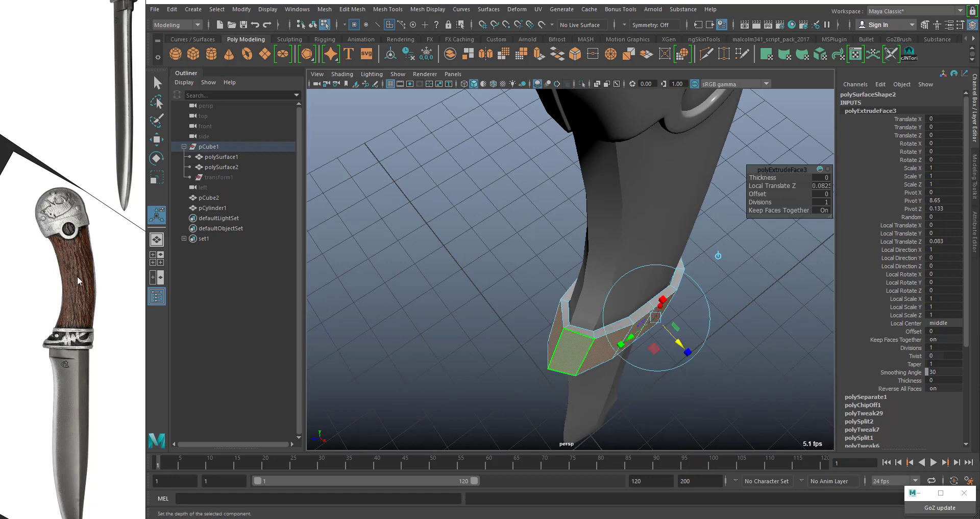
# Try a Local Translate Z of 0.078 against a close-up of the guard reference, and undo the guard extrusion
pyautogui.moveTo(61, 164); pyautogui.dragTo(54, 408, button='middle')
pyautogui.scroll(5, 99, 248)
pyautogui.scroll(3, 68, 289)
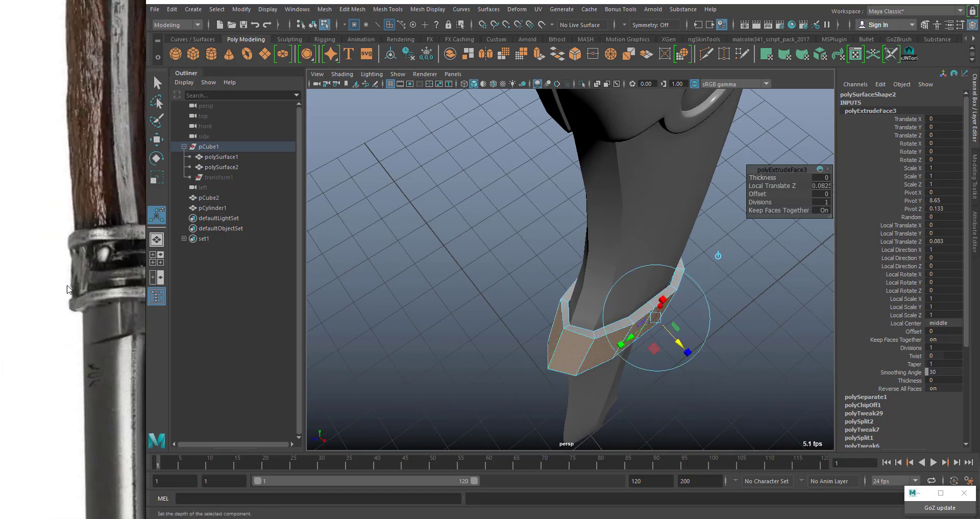
pyautogui.keyDown('alt'); pyautogui.moveTo(685, 366); pyautogui.dragTo(610, 348); pyautogui.keyUp('alt')
pyautogui.keyDown('alt'); pyautogui.moveTo(563, 328); pyautogui.dragTo(605, 381, button='right'); pyautogui.keyUp('alt')
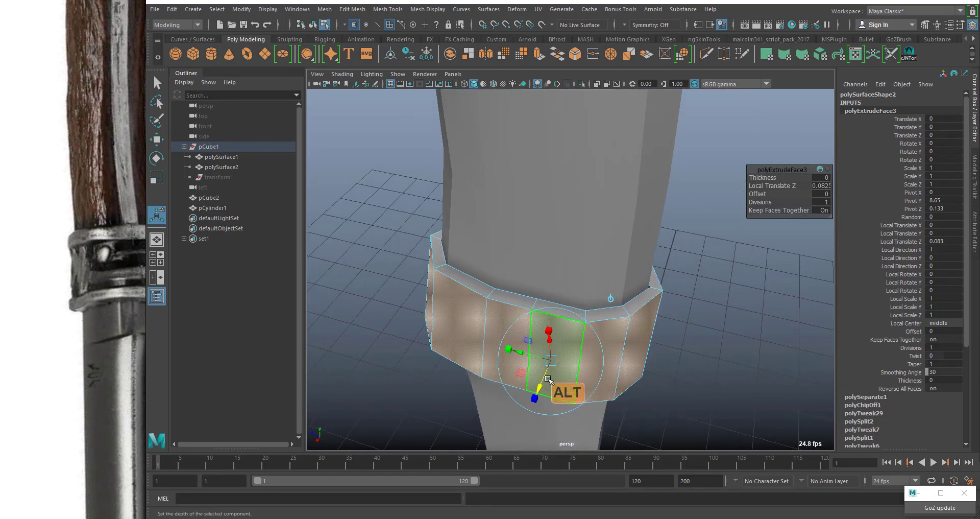
pyautogui.moveTo(539, 387); pyautogui.dragTo(614, 357)
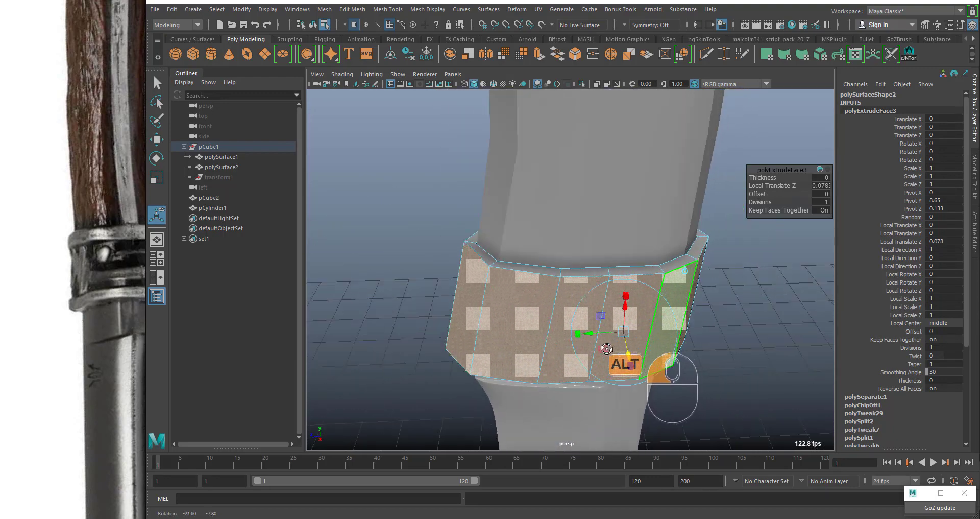
pyautogui.keyDown('alt'); pyautogui.moveTo(615, 357); pyautogui.dragTo(504, 293, button='right'); pyautogui.keyUp('alt')
pyautogui.keyDown('alt'); pyautogui.moveTo(593, 315); pyautogui.dragTo(562, 330); pyautogui.keyUp('alt')
pyautogui.keyDown('alt'); pyautogui.moveTo(625, 340); pyautogui.dragTo(717, 327); pyautogui.keyUp('alt')
pyautogui.keyDown('alt'); pyautogui.moveTo(458, 273); pyautogui.dragTo(527, 334); pyautogui.keyUp('alt')
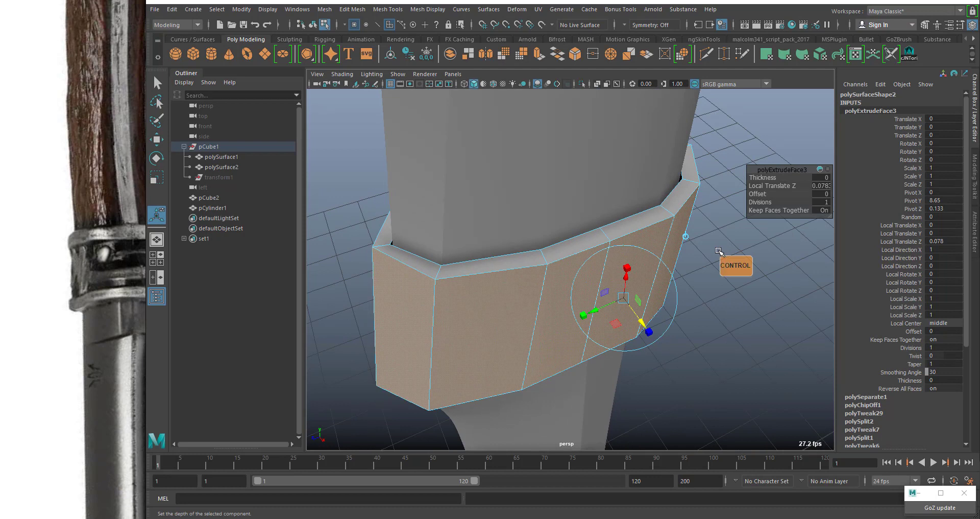
pyautogui.hotkey('ctrl', 'z')
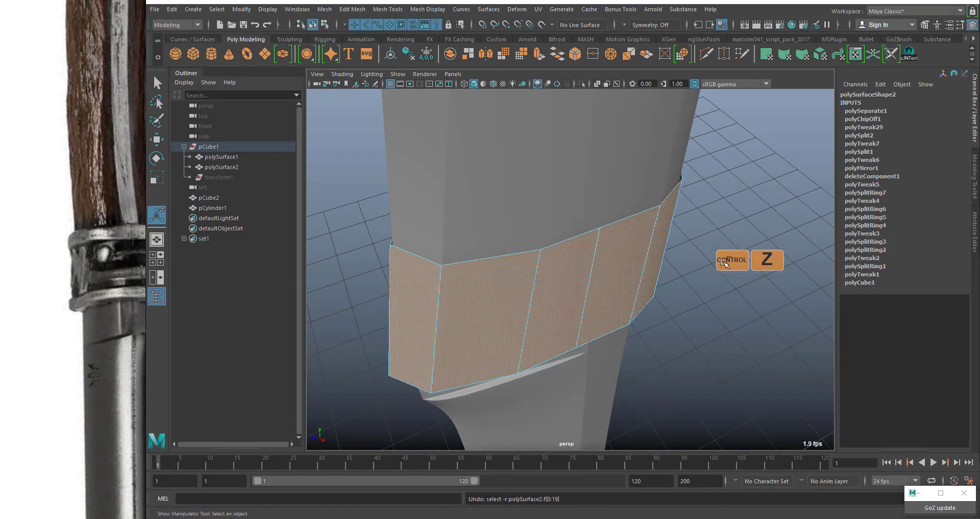
# Extrude all the guard band's faces with a Thickness of 0.1
pyautogui.click(562, 299)
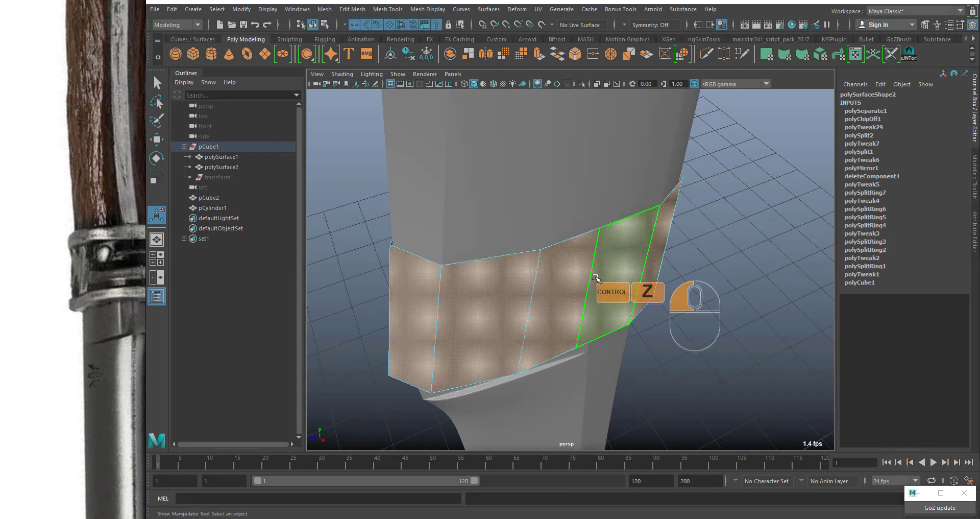
pyautogui.click(325, 9)
pyautogui.moveTo(353, 9)
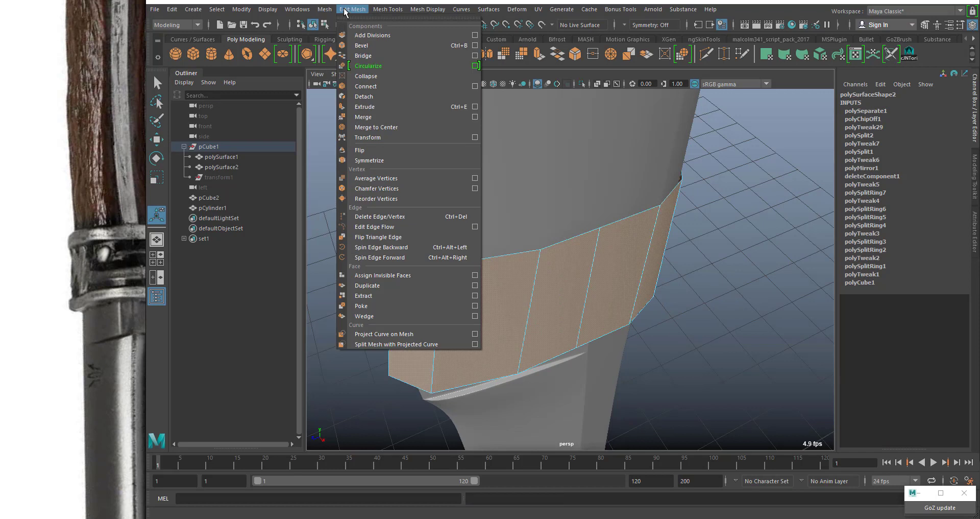
pyautogui.click(376, 106)
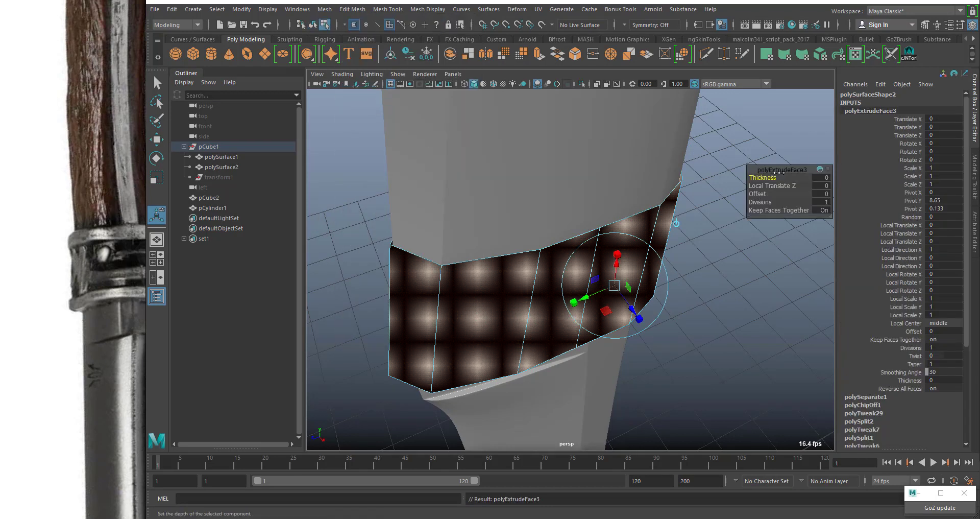
pyautogui.moveTo(781, 172); pyautogui.dragTo(740, 168)
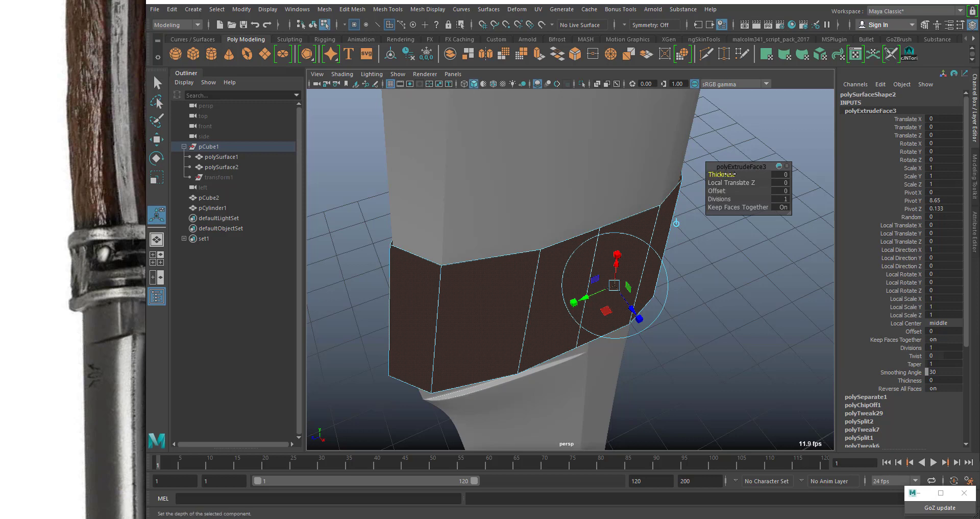
pyautogui.click(717, 174)
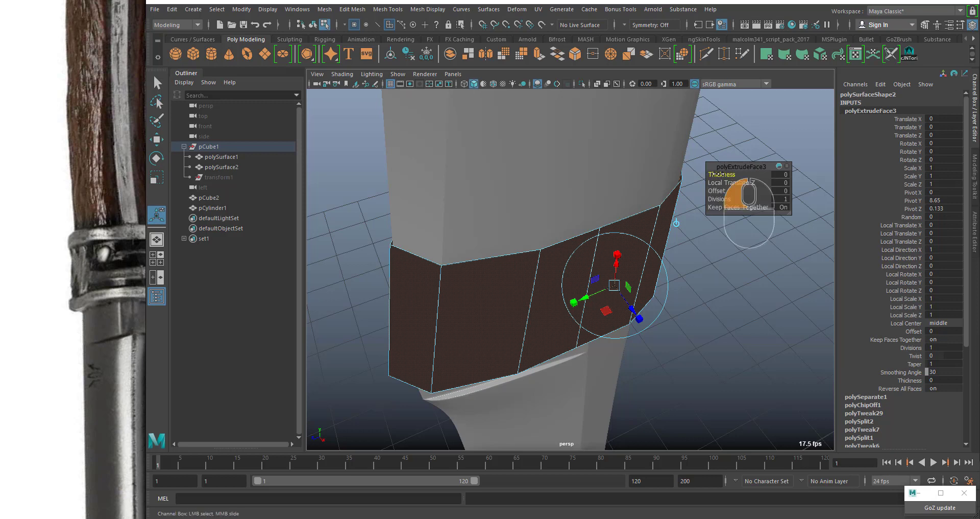
pyautogui.moveTo(717, 174); pyautogui.dragTo(717, 174)
pyautogui.keyDown('alt'); pyautogui.moveTo(704, 252); pyautogui.dragTo(498, 300); pyautogui.keyUp('alt')
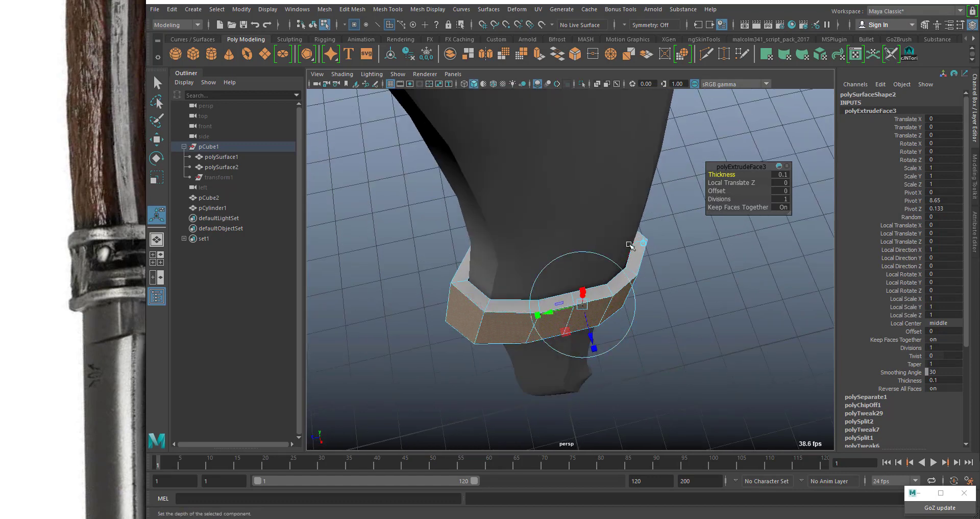
pyautogui.keyDown('alt'); pyautogui.moveTo(648, 275); pyautogui.dragTo(702, 275); pyautogui.keyUp('alt')
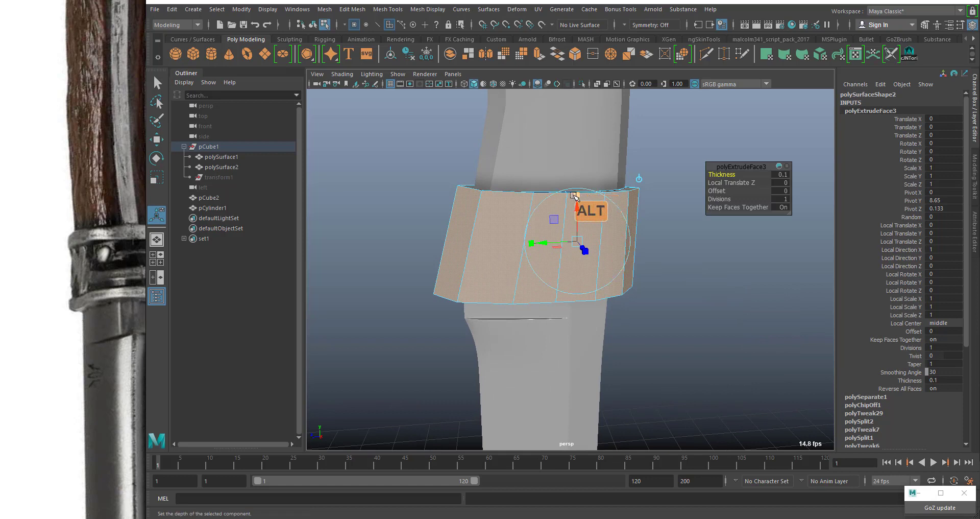
pyautogui.moveTo(575, 195); pyautogui.dragTo(575, 202)
pyautogui.hotkey('ctrl', 'z')
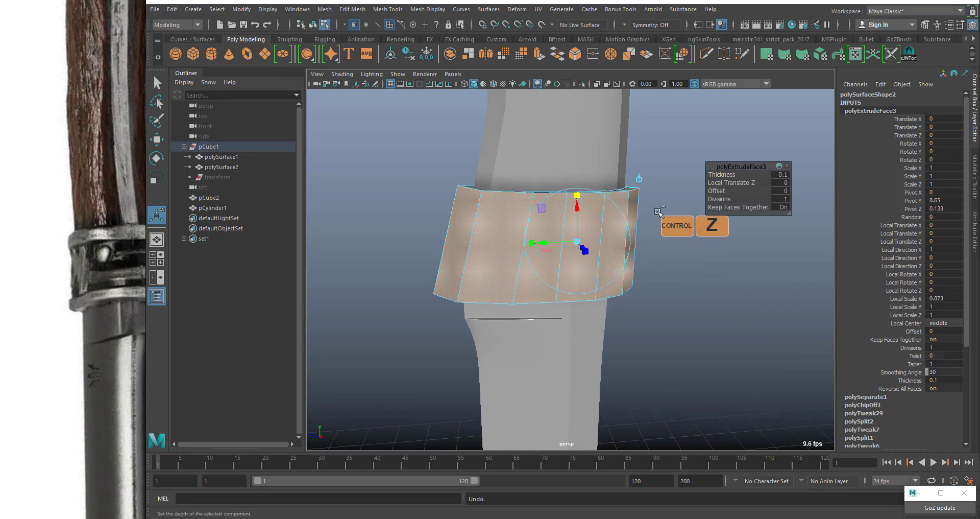
# Flatten the guard's upper row of vertices into a level line in the side view, using X-ray shading to select them all
pyautogui.keyDown('alt'); pyautogui.moveTo(666, 249); pyautogui.dragTo(681, 235); pyautogui.keyUp('alt')
pyautogui.press('space')
pyautogui.keyDown('alt'); pyautogui.moveTo(564, 242); pyautogui.dragTo(667, 363, button='right'); pyautogui.keyUp('alt')
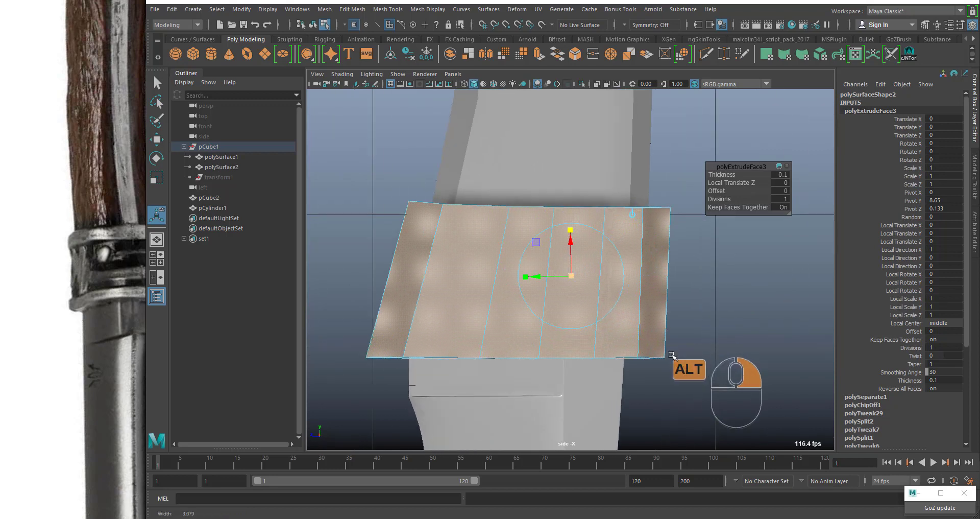
pyautogui.rightClick(651, 230)
pyautogui.moveTo(651, 230); pyautogui.dragTo(613, 228, button='right')
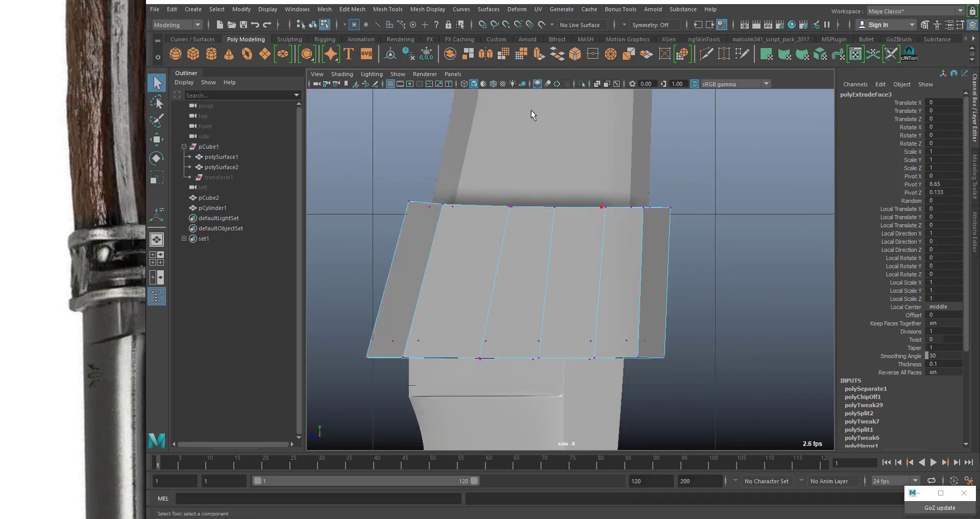
pyautogui.click(598, 83)
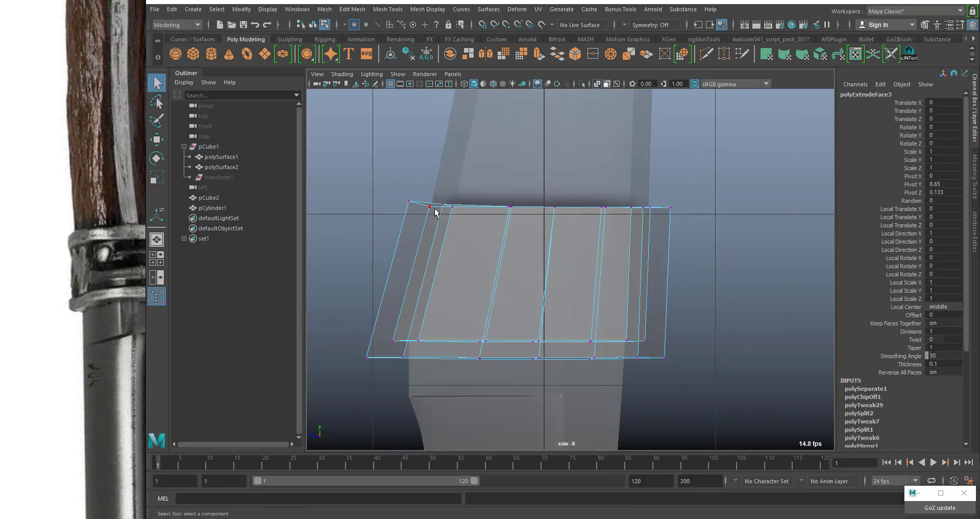
pyautogui.moveTo(339, 162); pyautogui.dragTo(706, 236)
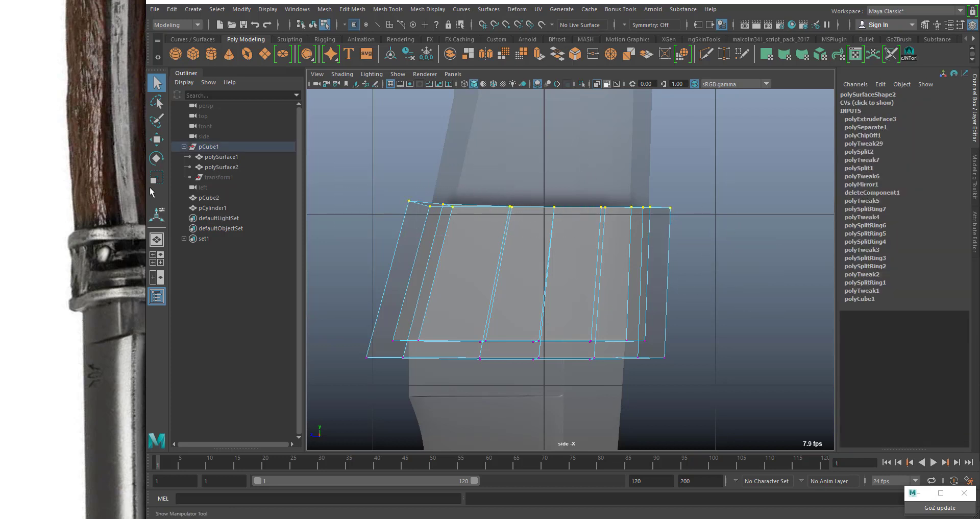
pyautogui.click(157, 180)
pyautogui.moveTo(538, 163); pyautogui.dragTo(541, 263)
# Flatten the guard's lowest row of vertices into a level line, and return to object mode in the perspective view with normal shading
pyautogui.moveTo(720, 413); pyautogui.dragTo(335, 350)
pyautogui.moveTo(514, 312); pyautogui.dragTo(516, 405)
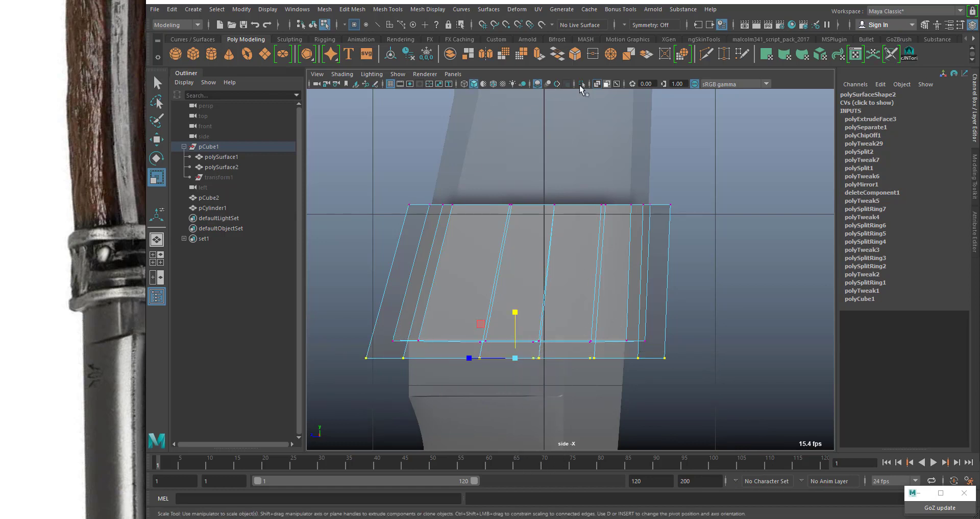
pyautogui.click(598, 84)
pyautogui.press('space')
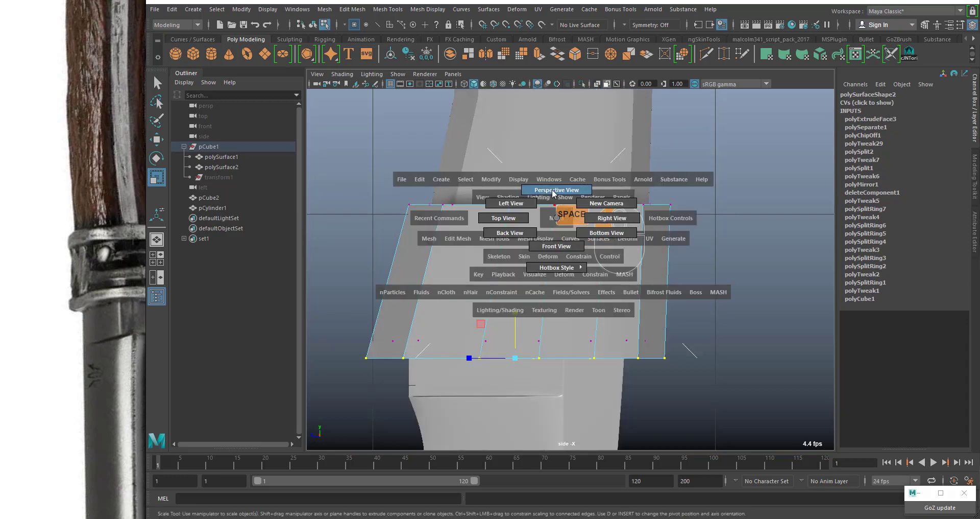
pyautogui.click(553, 192)
pyautogui.keyDown('alt'); pyautogui.moveTo(584, 270); pyautogui.dragTo(638, 220); pyautogui.keyUp('alt')
pyautogui.moveTo(636, 217); pyautogui.dragTo(681, 198, button='right')
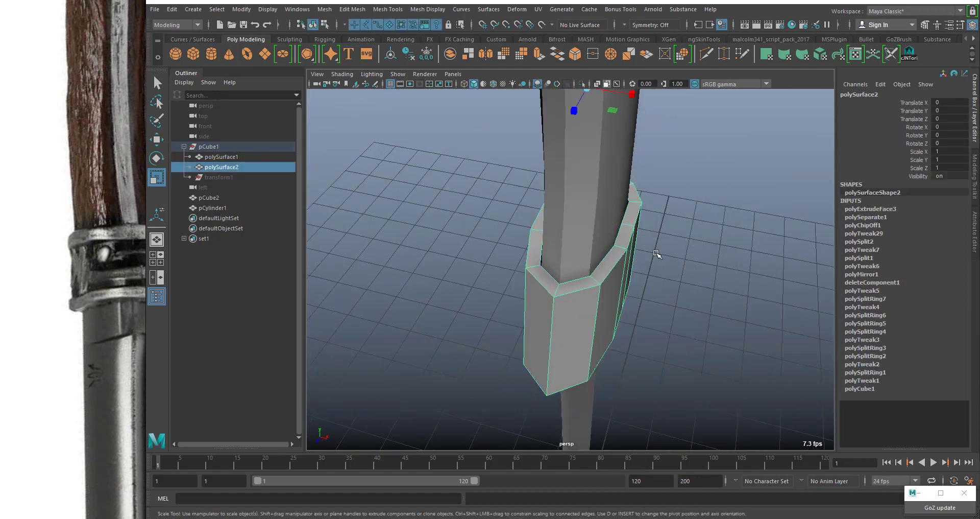
# Examine the thickened guard's rim and its fit around the handle and blade from several angles
pyautogui.keyDown('alt'); pyautogui.moveTo(657, 253); pyautogui.dragTo(608, 335); pyautogui.keyUp('alt')
pyautogui.keyDown('alt'); pyautogui.moveTo(608, 335); pyautogui.dragTo(580, 276, button='right'); pyautogui.keyUp('alt')
pyautogui.keyDown('alt'); pyautogui.moveTo(580, 276); pyautogui.dragTo(568, 252); pyautogui.keyUp('alt')
pyautogui.keyDown('alt'); pyautogui.moveTo(524, 323); pyautogui.dragTo(555, 357, button='right'); pyautogui.keyUp('alt')
pyautogui.keyDown('alt'); pyautogui.moveTo(554, 268); pyautogui.dragTo(429, 174); pyautogui.keyUp('alt')
pyautogui.keyDown('alt'); pyautogui.moveTo(506, 237); pyautogui.dragTo(565, 240); pyautogui.keyUp('alt')
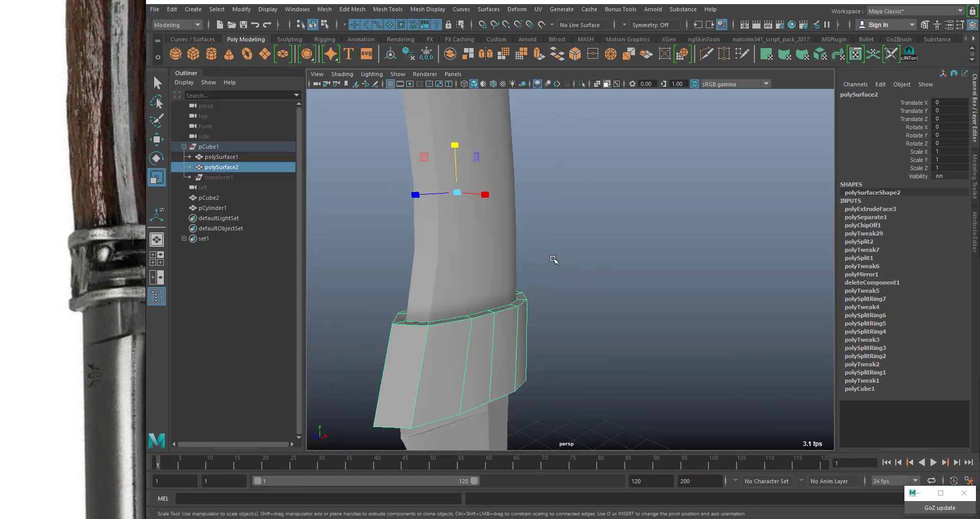
pyautogui.keyDown('alt'); pyautogui.moveTo(553, 259); pyautogui.dragTo(521, 277); pyautogui.keyUp('alt')
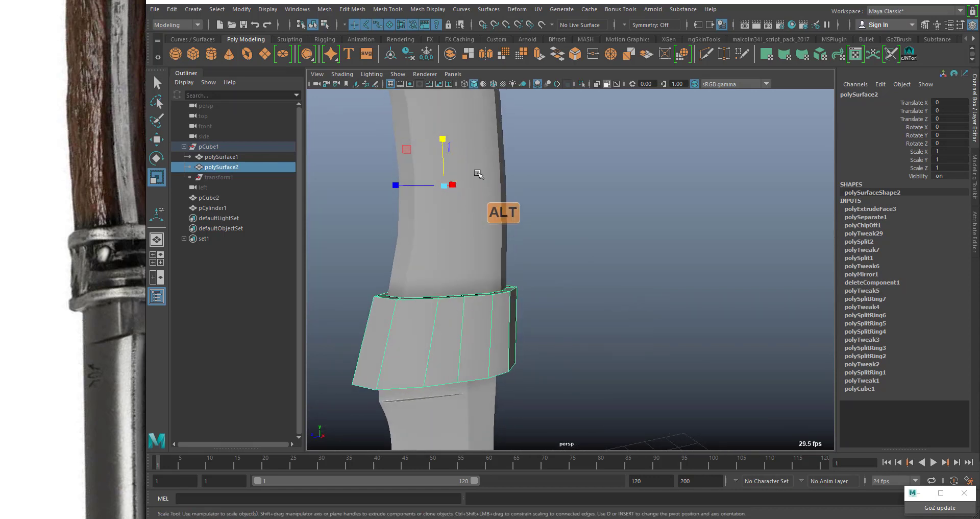
# Center the guard's pivot and scale the whole guard down uniformly to about 0.957
pyautogui.press('w')
pyautogui.keyDown('alt'); pyautogui.moveTo(523, 179); pyautogui.dragTo(540, 181); pyautogui.keyUp('alt')
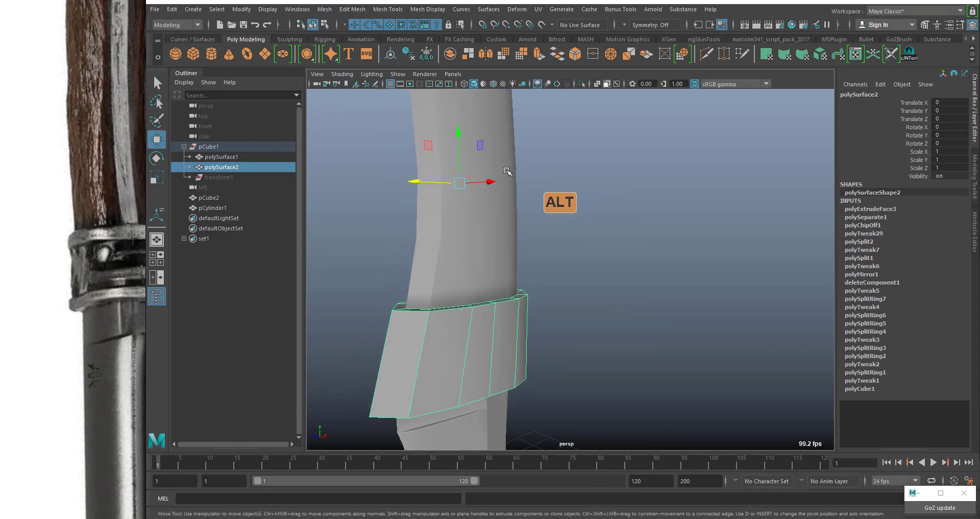
pyautogui.click(242, 9)
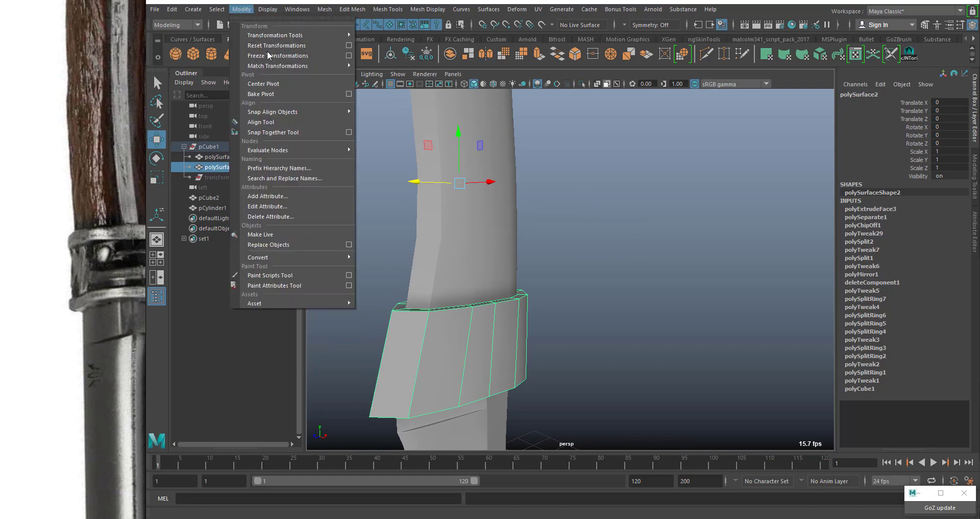
pyautogui.click(263, 83)
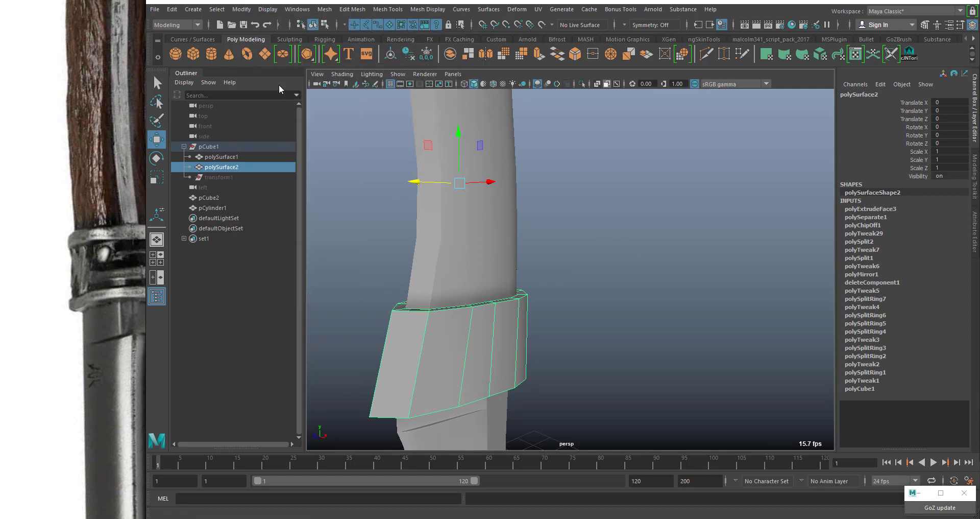
pyautogui.keyDown('alt'); pyautogui.moveTo(587, 322); pyautogui.dragTo(600, 279); pyautogui.keyUp('alt')
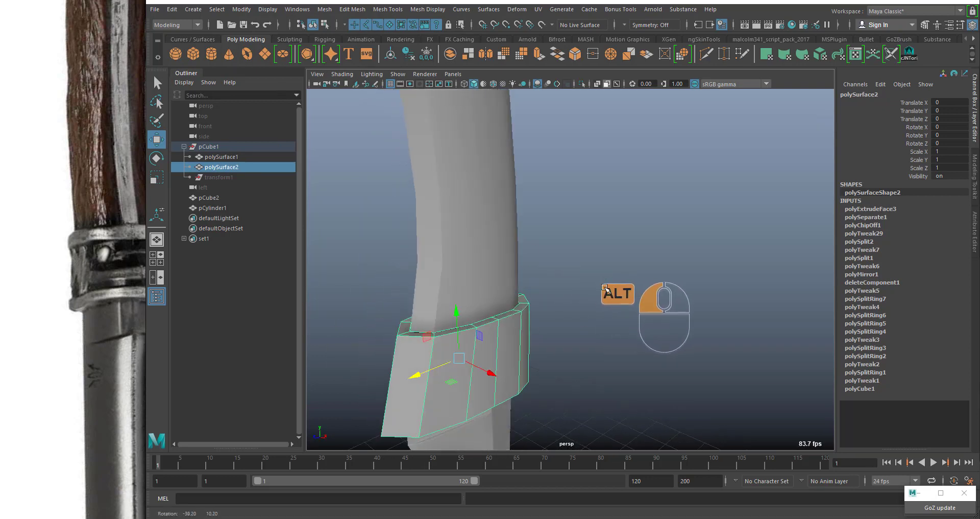
pyautogui.keyDown('alt'); pyautogui.moveTo(590, 294); pyautogui.dragTo(621, 267, button='middle'); pyautogui.keyUp('alt')
pyautogui.press('r')
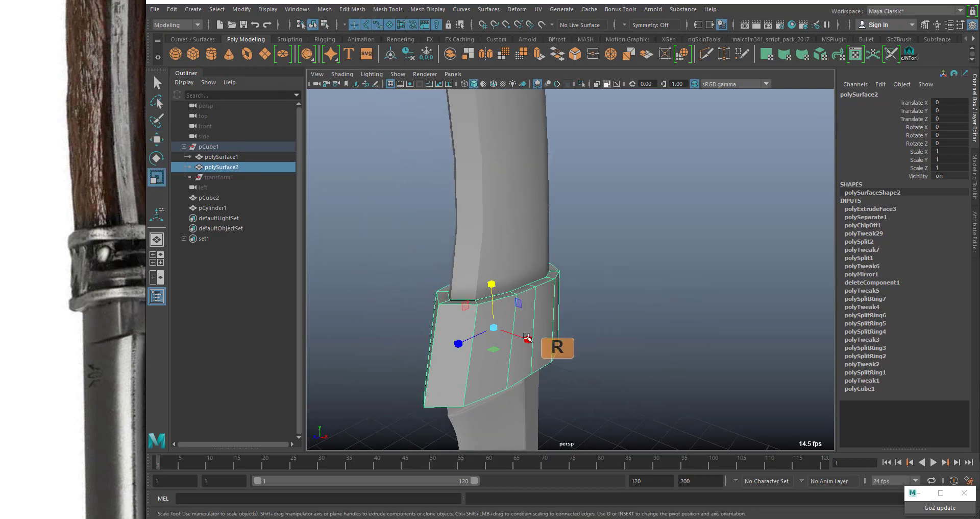
pyautogui.moveTo(493, 328); pyautogui.dragTo(487, 332)
# Compare the guard's fit and outline from several angles with the guards in the knife reference photos
pyautogui.keyDown('alt'); pyautogui.moveTo(586, 307); pyautogui.dragTo(510, 327); pyautogui.keyUp('alt')
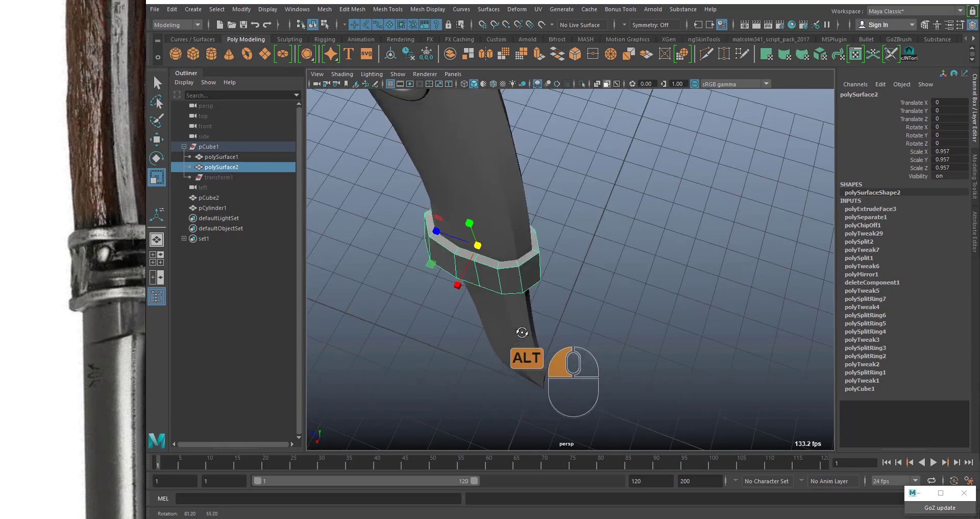
pyautogui.keyDown('alt'); pyautogui.moveTo(510, 326); pyautogui.dragTo(572, 319, button='right'); pyautogui.keyUp('alt')
pyautogui.keyDown('alt'); pyautogui.moveTo(573, 318); pyautogui.dragTo(661, 276, button='middle'); pyautogui.keyUp('alt')
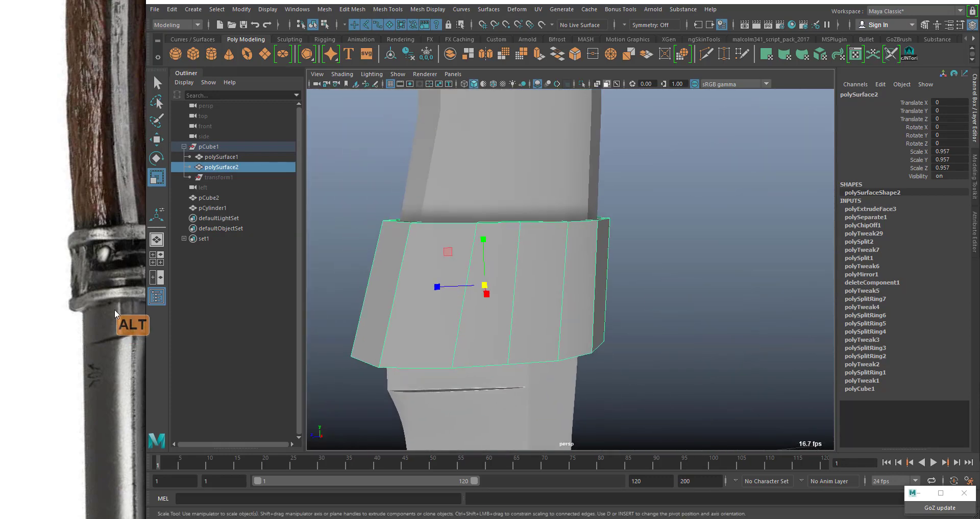
pyautogui.scroll(-3, 114, 308)
pyautogui.scroll(4, 69, 304)
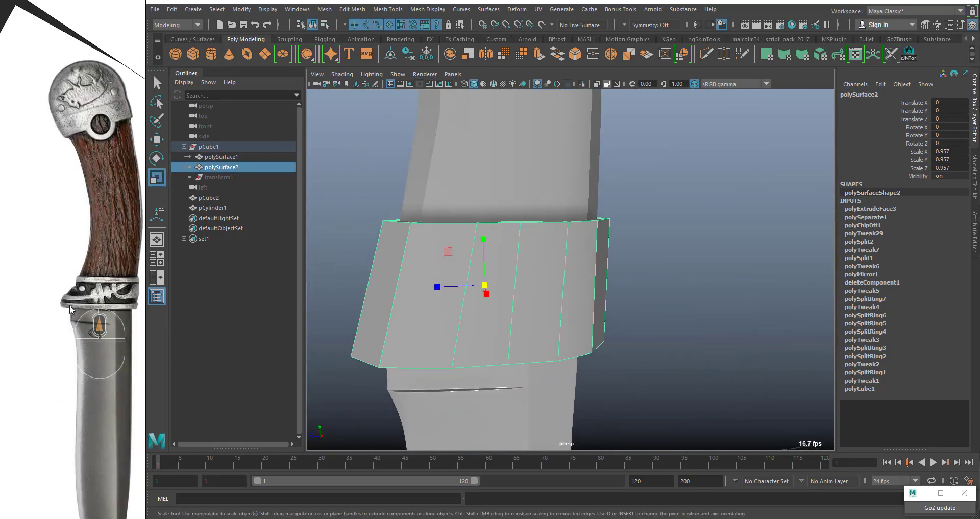
pyautogui.keyDown('alt'); pyautogui.moveTo(641, 307); pyautogui.dragTo(671, 307); pyautogui.keyUp('alt')
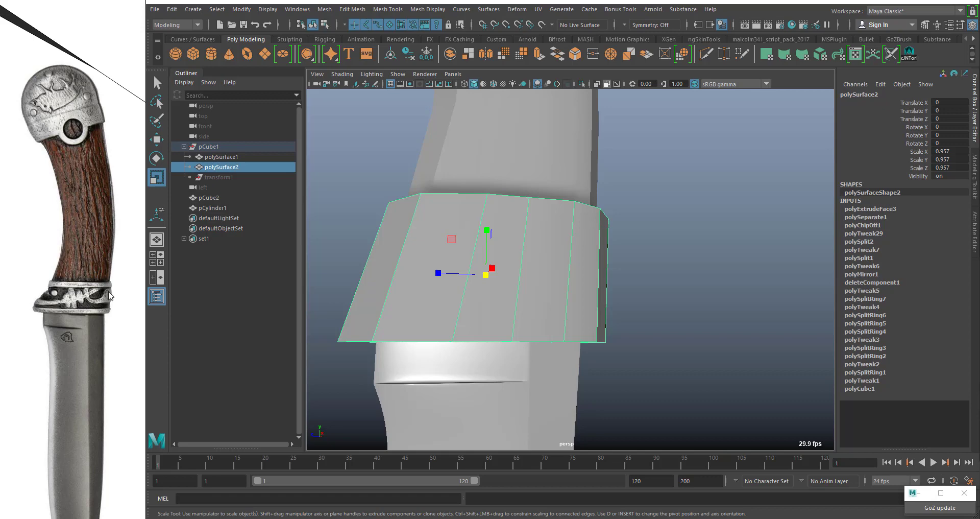
pyautogui.keyDown('alt'); pyautogui.moveTo(717, 289); pyautogui.dragTo(699, 311); pyautogui.keyUp('alt')
pyautogui.keyDown('alt'); pyautogui.moveTo(557, 303); pyautogui.dragTo(592, 296, button='right'); pyautogui.keyUp('alt')
pyautogui.keyDown('alt'); pyautogui.moveTo(593, 294); pyautogui.dragTo(629, 284, button='middle'); pyautogui.keyUp('alt')
pyautogui.keyDown('alt'); pyautogui.moveTo(629, 283); pyautogui.dragTo(636, 262); pyautogui.keyUp('alt')
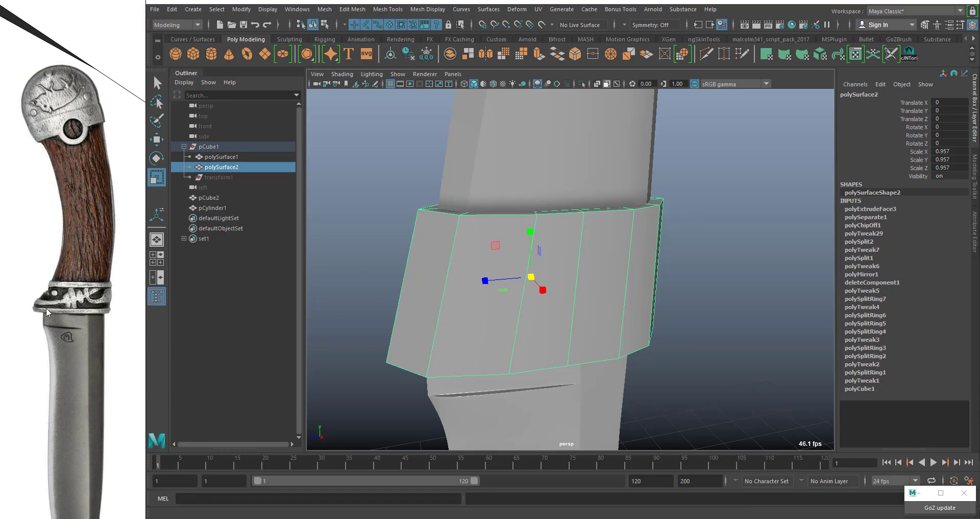
# Insert a horizontal edge loop around the guard just below its upper rim, working in the side view
pyautogui.click(360, 12)
pyautogui.moveTo(387, 10)
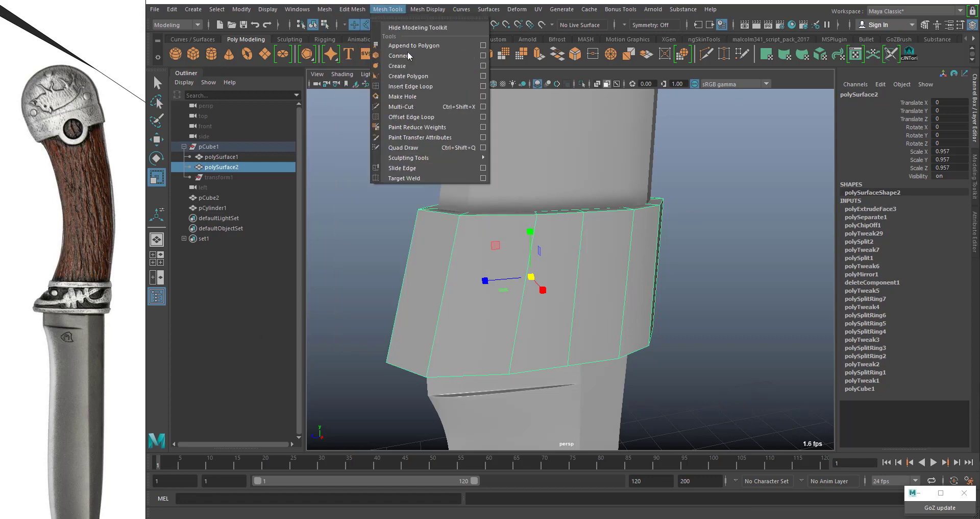
pyautogui.click(398, 88)
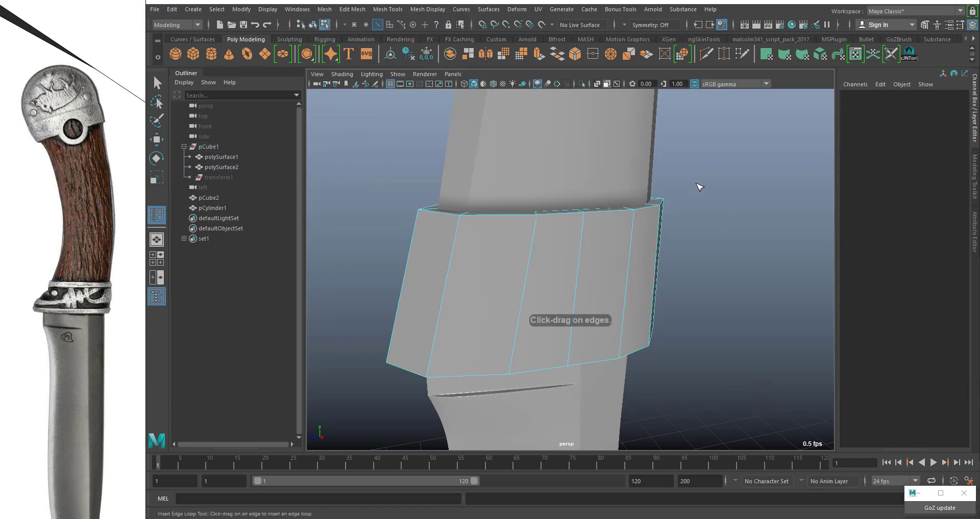
pyautogui.press('space')
pyautogui.moveTo(698, 185); pyautogui.dragTo(748, 184)
pyautogui.keyDown('alt'); pyautogui.moveTo(562, 203); pyautogui.dragTo(557, 217, button='middle'); pyautogui.keyUp('alt')
pyautogui.keyDown('alt'); pyautogui.moveTo(556, 216); pyautogui.dragTo(516, 271, button='right'); pyautogui.keyUp('alt')
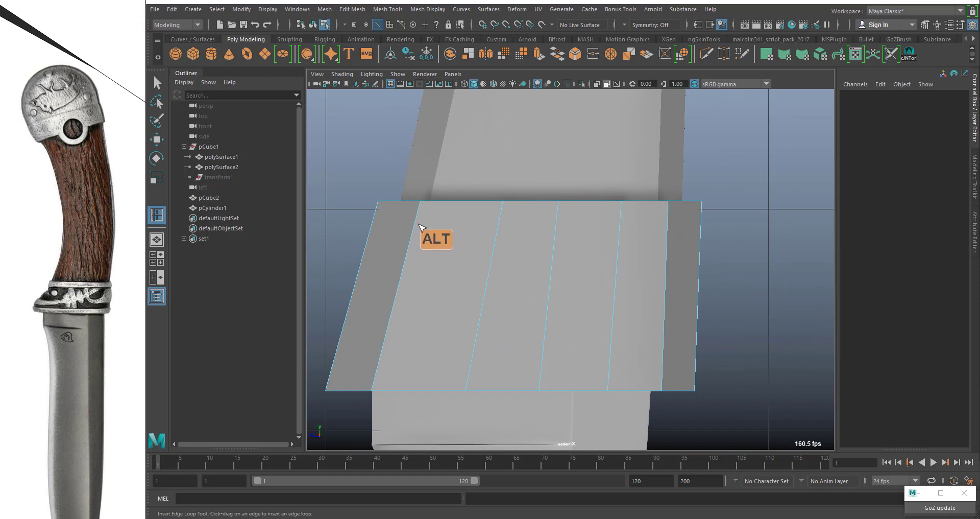
pyautogui.moveTo(415, 226); pyautogui.dragTo(417, 218)
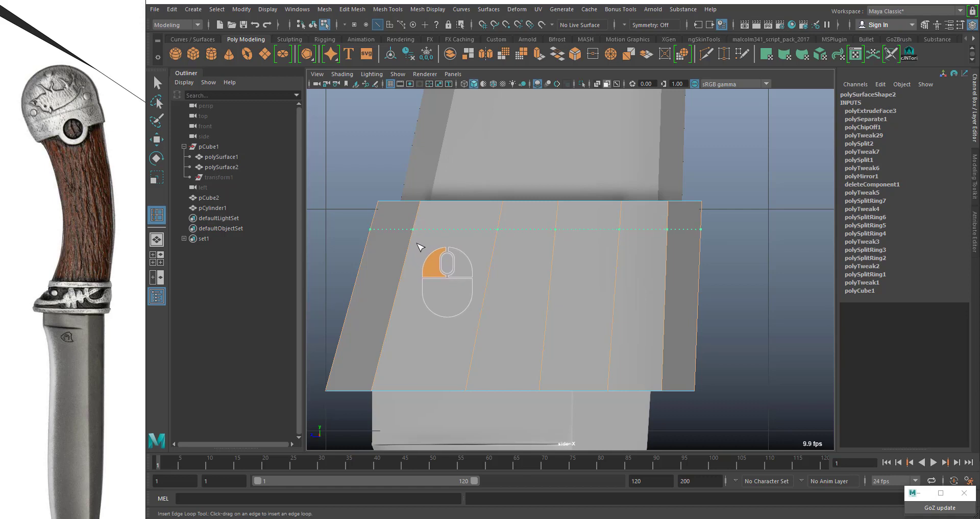
pyautogui.moveTo(417, 247); pyautogui.dragTo(424, 219)
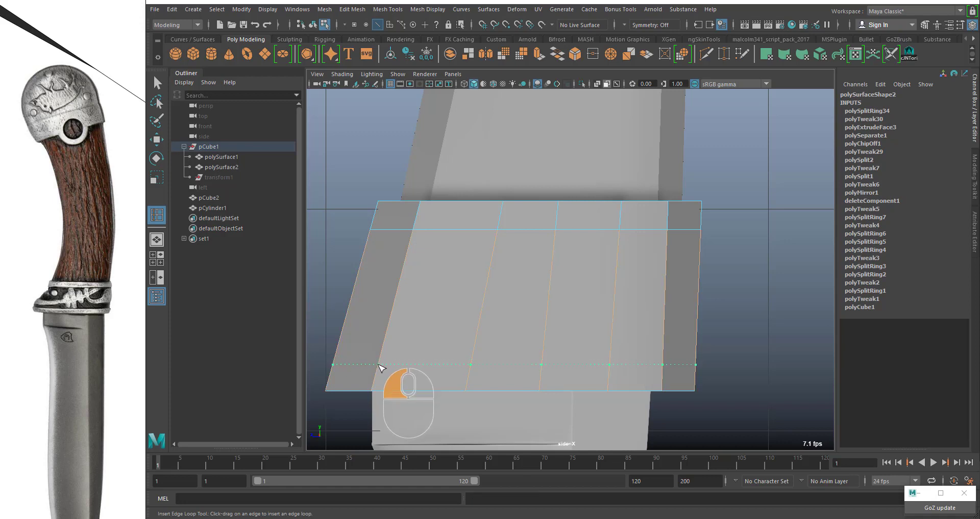
# Insert a second horizontal edge loop just above the guard's lower rim, and return to object mode in the perspective view
pyautogui.moveTo(382, 363); pyautogui.dragTo(416, 359)
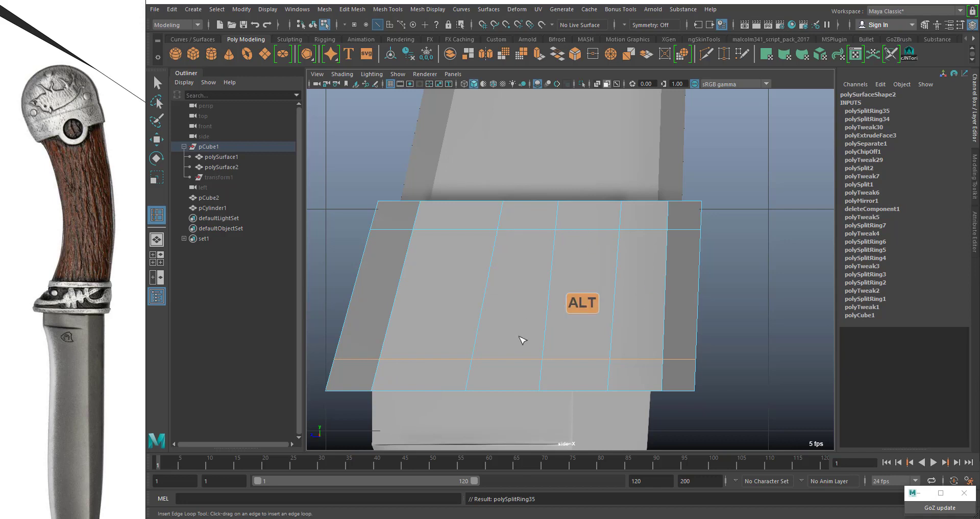
pyautogui.click(155, 84)
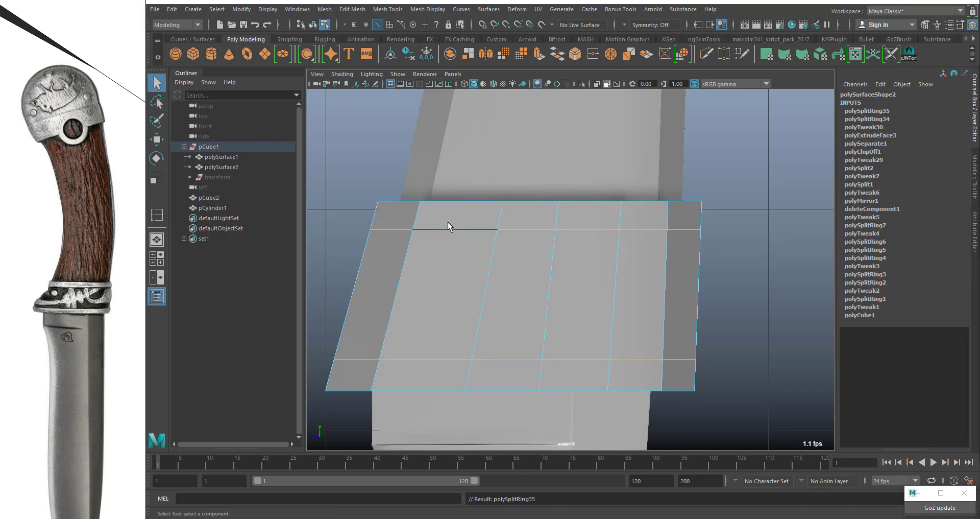
pyautogui.moveTo(593, 235); pyautogui.dragTo(651, 220, button='right')
pyautogui.keyDown('alt'); pyautogui.moveTo(635, 261); pyautogui.dragTo(628, 218); pyautogui.keyUp('alt')
pyautogui.keyDown('alt'); pyautogui.moveTo(615, 302); pyautogui.dragTo(469, 253); pyautogui.keyUp('alt')
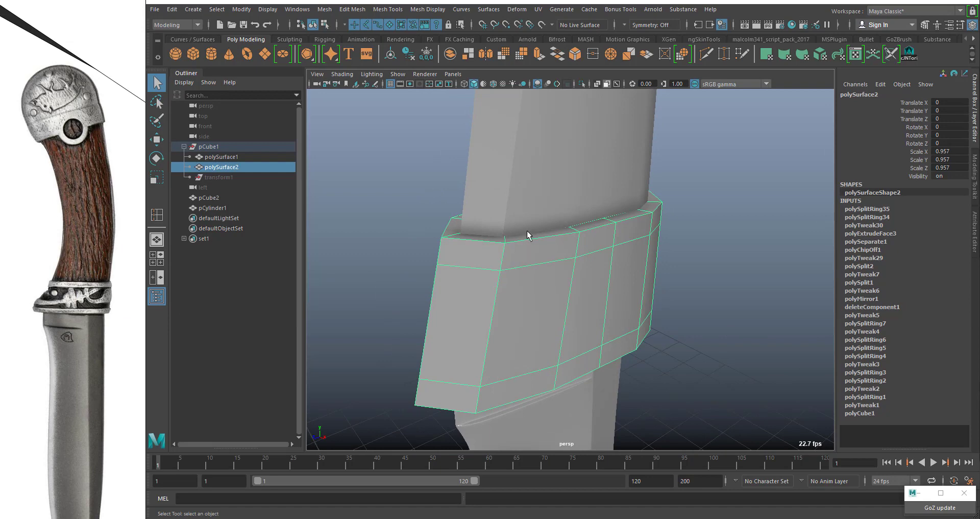
# Try extruding the face rings along the guard's upper and lower rims outward with a Local Translate Z of 0.055
pyautogui.moveTo(529, 239); pyautogui.dragTo(533, 261, button='right')
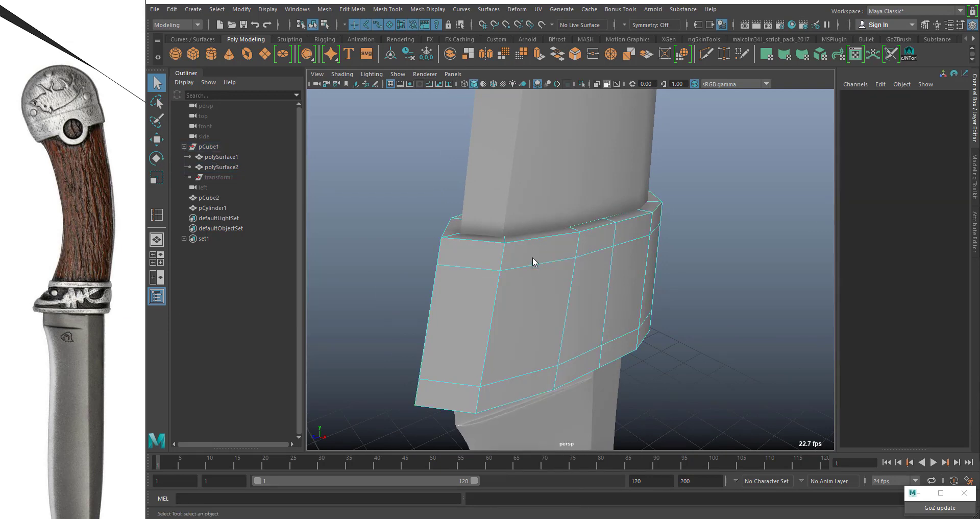
pyautogui.click(553, 254)
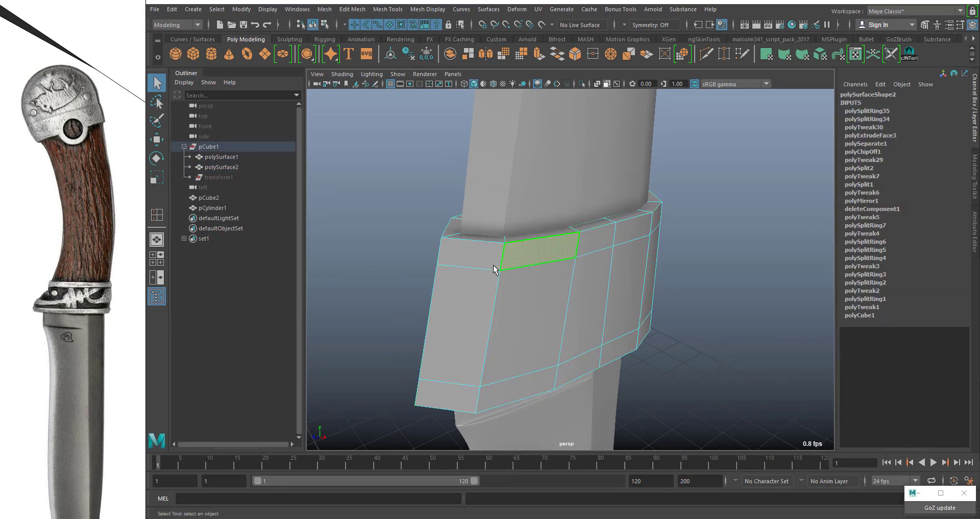
pyautogui.keyDown('shift'); pyautogui.doubleClick(620, 240); pyautogui.keyUp('shift')
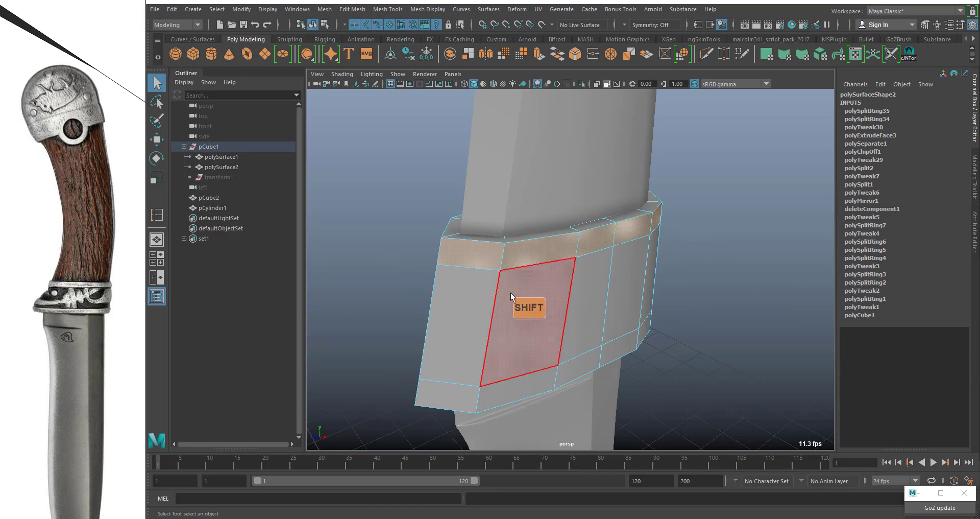
pyautogui.keyDown('shift'); pyautogui.doubleClick(531, 391); pyautogui.keyUp('shift')
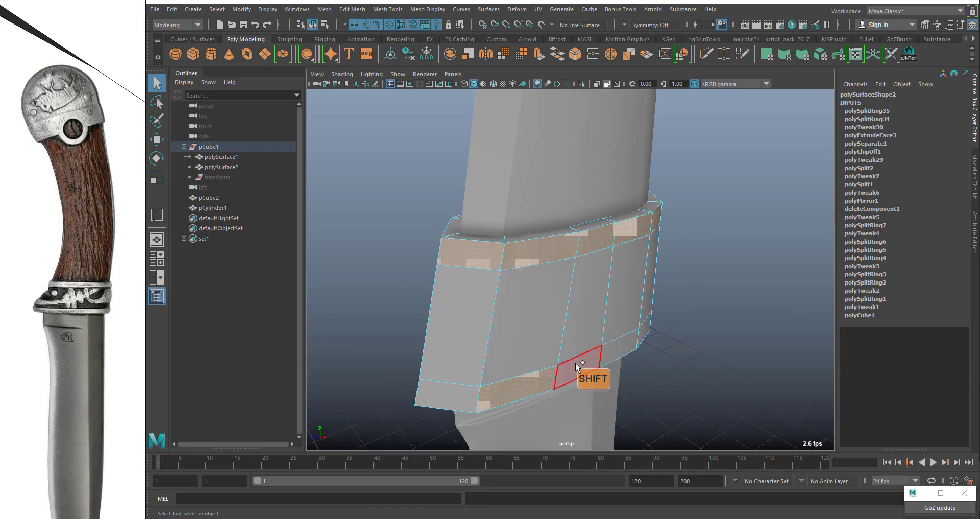
pyautogui.keyDown('alt'); pyautogui.moveTo(458, 288); pyautogui.dragTo(612, 219); pyautogui.keyUp('alt')
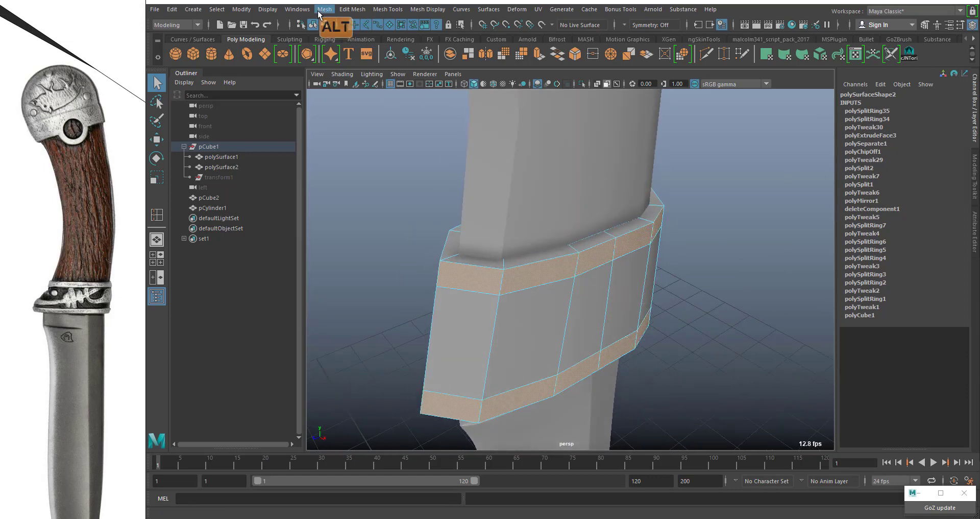
pyautogui.click(352, 9)
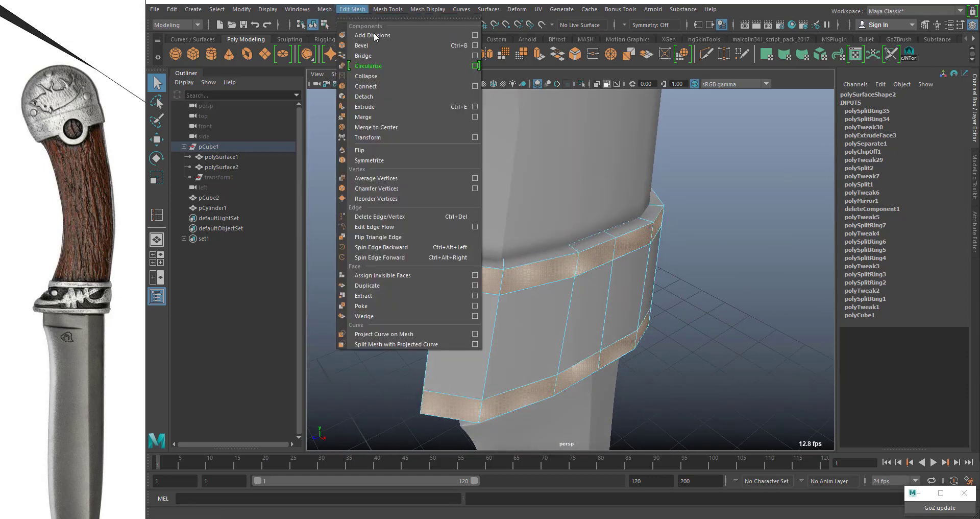
pyautogui.click(379, 106)
pyautogui.moveTo(645, 369); pyautogui.dragTo(679, 393)
pyautogui.keyDown('alt'); pyautogui.moveTo(665, 323); pyautogui.dragTo(582, 266); pyautogui.keyUp('alt')
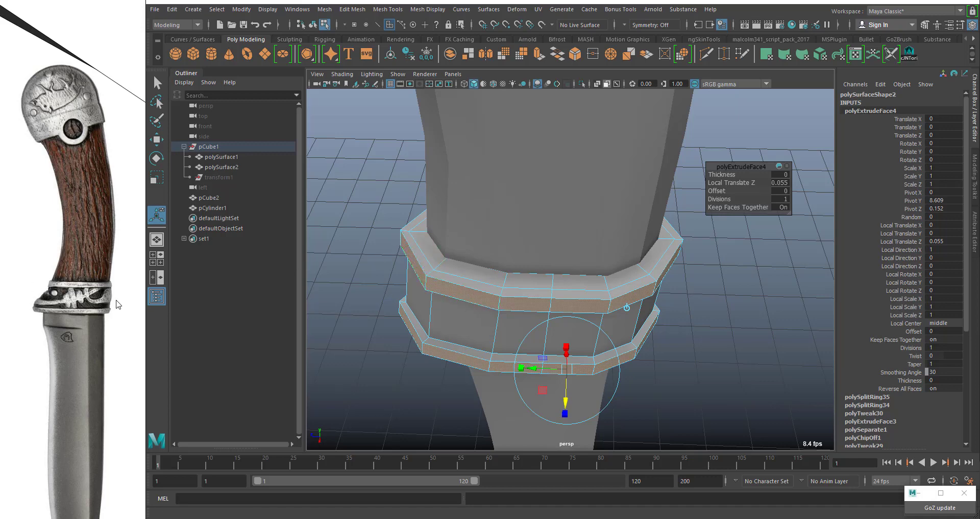
pyautogui.keyDown('alt'); pyautogui.moveTo(502, 295); pyautogui.dragTo(590, 296); pyautogui.keyUp('alt')
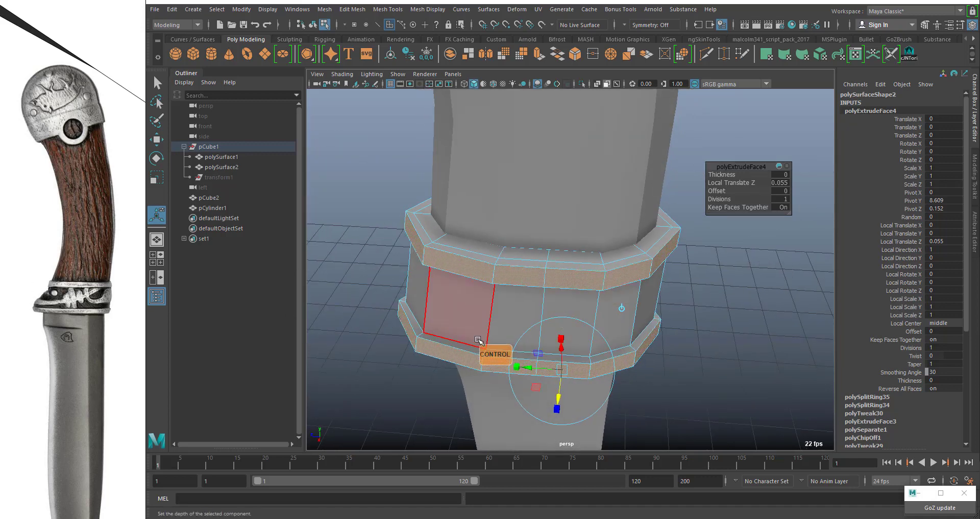
# Undo the outward extrusion of the two rim face rings
pyautogui.hotkey('ctrl', 'z')
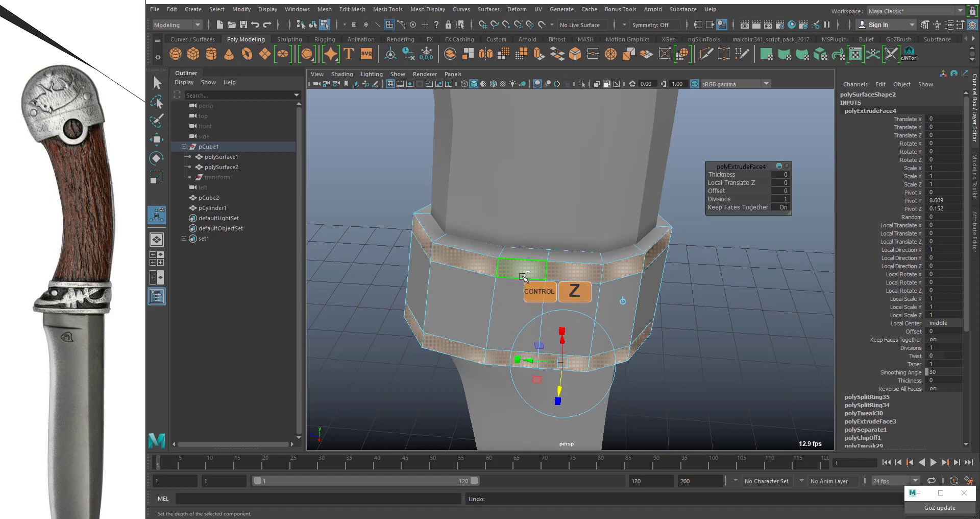
pyautogui.hotkey('ctrl', 'z')
pyautogui.hotkey('ctrl', 'z')
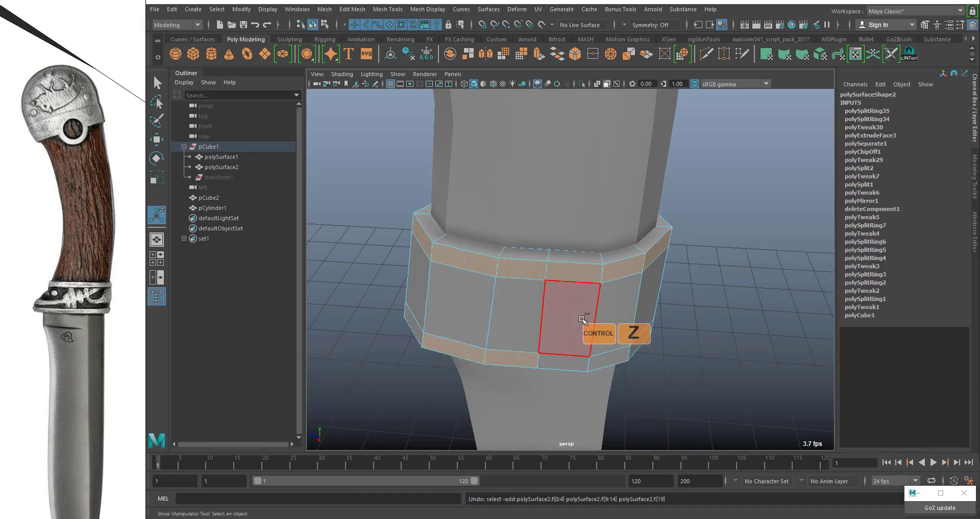
# Select the full ring of faces between the guard's two inserted edge loops and apply Extrude to it
pyautogui.click(534, 319)
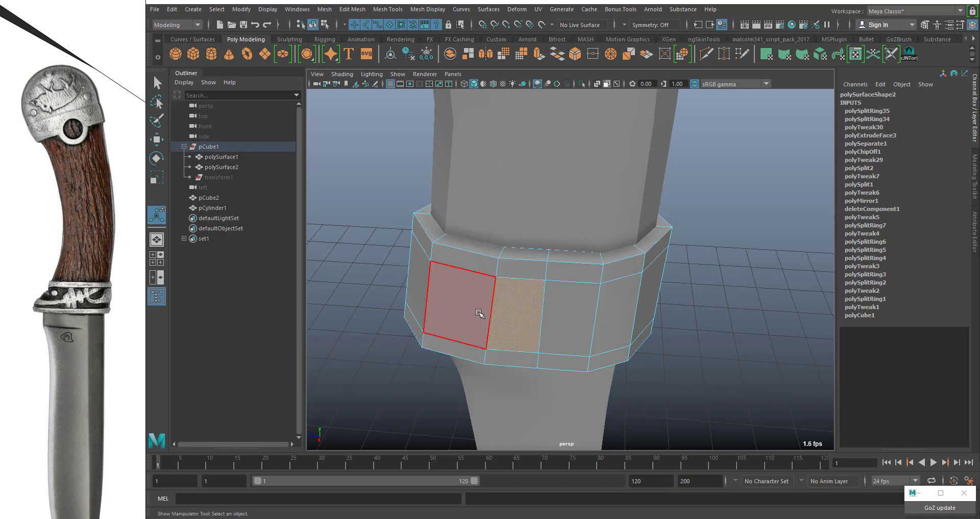
pyautogui.keyDown('shift'); pyautogui.doubleClick(578, 310); pyautogui.keyUp('shift')
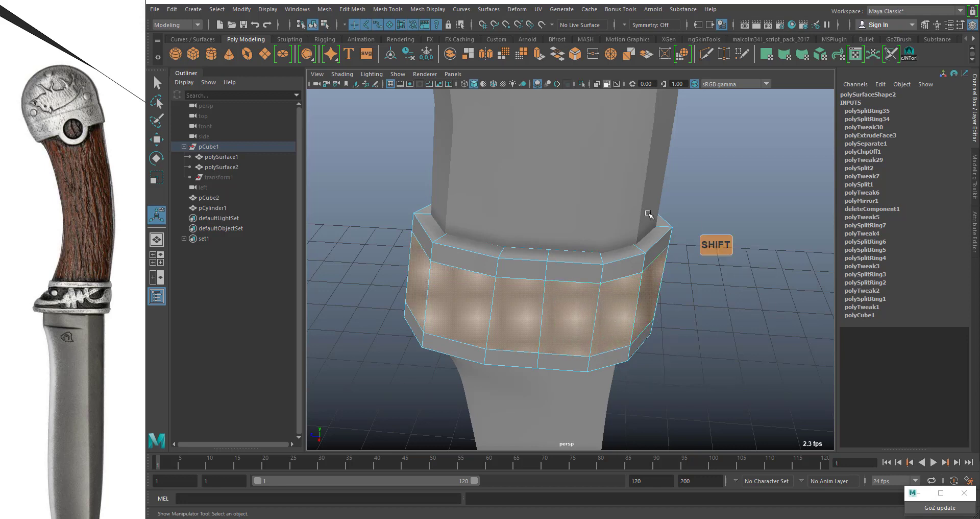
pyautogui.click(352, 10)
pyautogui.click(375, 103)
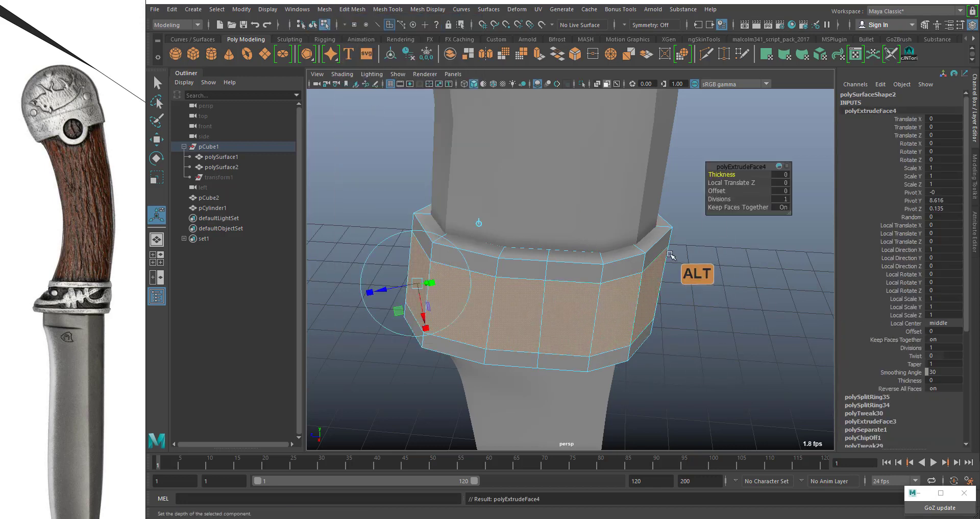
# Try pushing the extruded middle ring inward with a Local Translate Z of about -0.041, and undo that offset
pyautogui.keyDown('alt'); pyautogui.moveTo(670, 254); pyautogui.dragTo(613, 240); pyautogui.keyUp('alt')
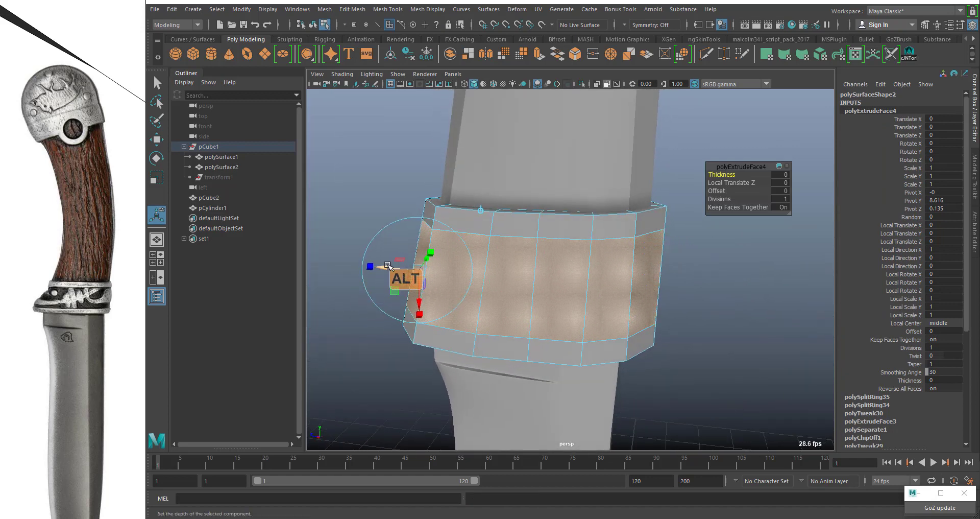
pyautogui.moveTo(388, 266); pyautogui.dragTo(392, 269)
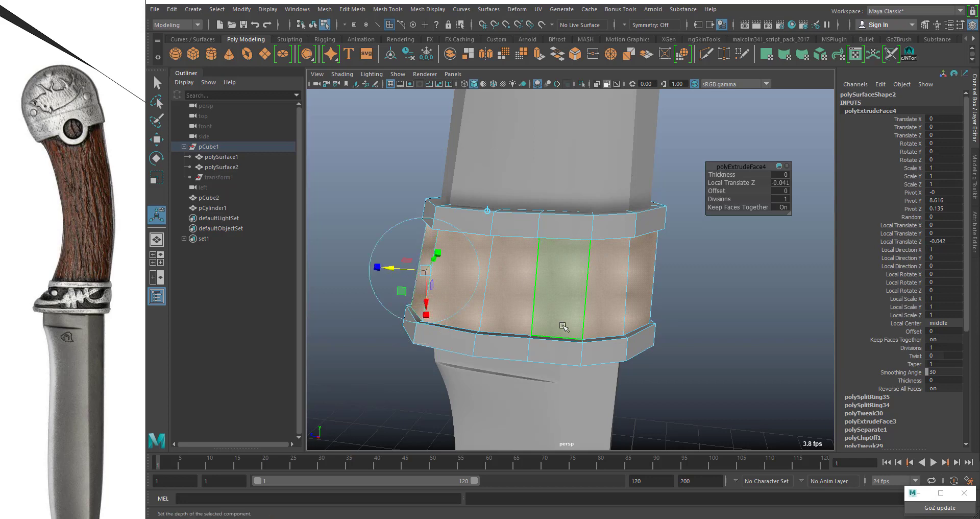
pyautogui.keyDown('alt'); pyautogui.moveTo(679, 359); pyautogui.dragTo(654, 374); pyautogui.keyUp('alt')
pyautogui.keyDown('alt'); pyautogui.moveTo(587, 376); pyautogui.dragTo(619, 376, button='right'); pyautogui.keyUp('alt')
pyautogui.keyDown('alt'); pyautogui.moveTo(613, 312); pyautogui.dragTo(556, 323); pyautogui.keyUp('alt')
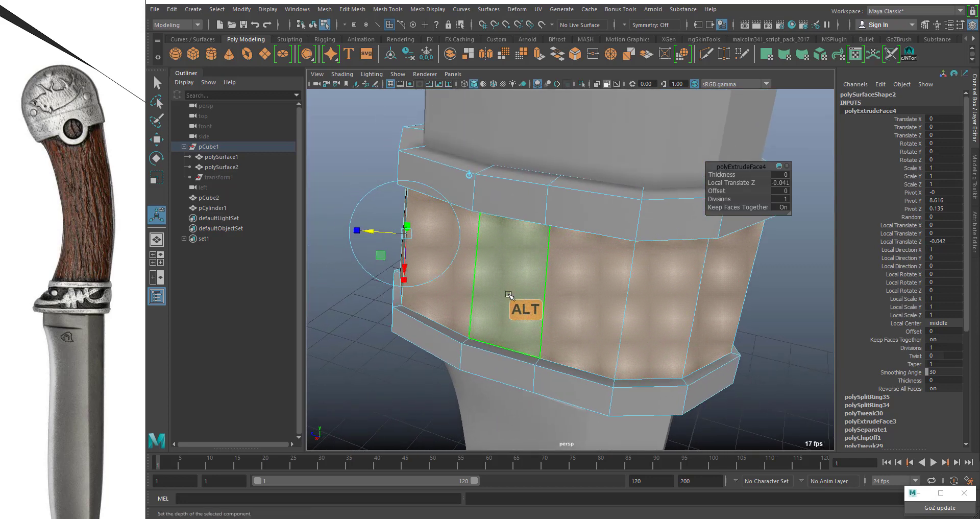
pyautogui.hotkey('ctrl', 'z')
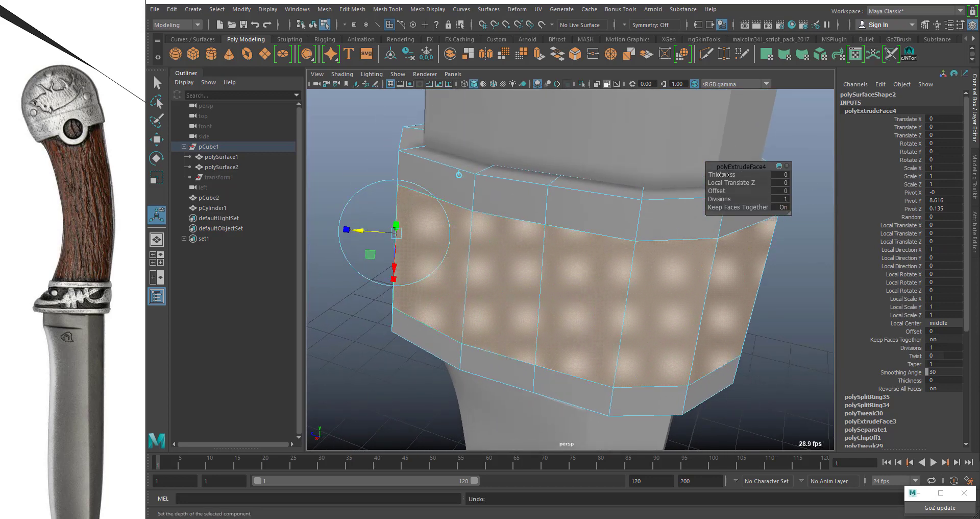
# Recess the guard's extruded middle face ring, trying several negative Thickness values from -0.1 to -0.01 and settling on -0.04
pyautogui.click(721, 174)
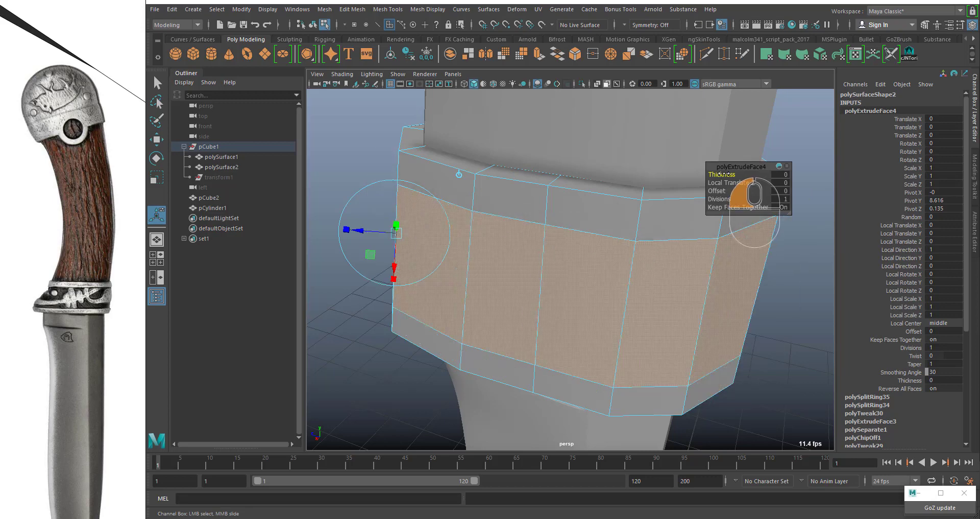
pyautogui.click(784, 174)
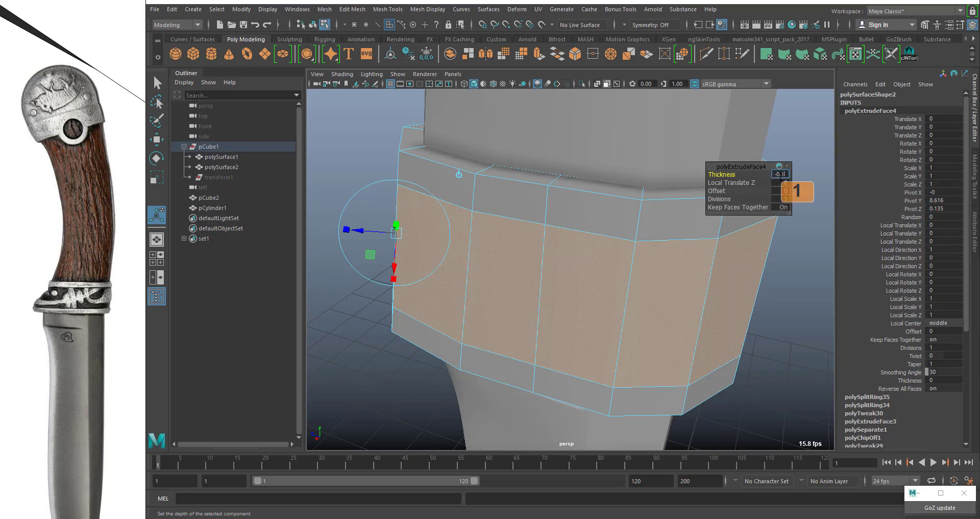
pyautogui.press('Return')
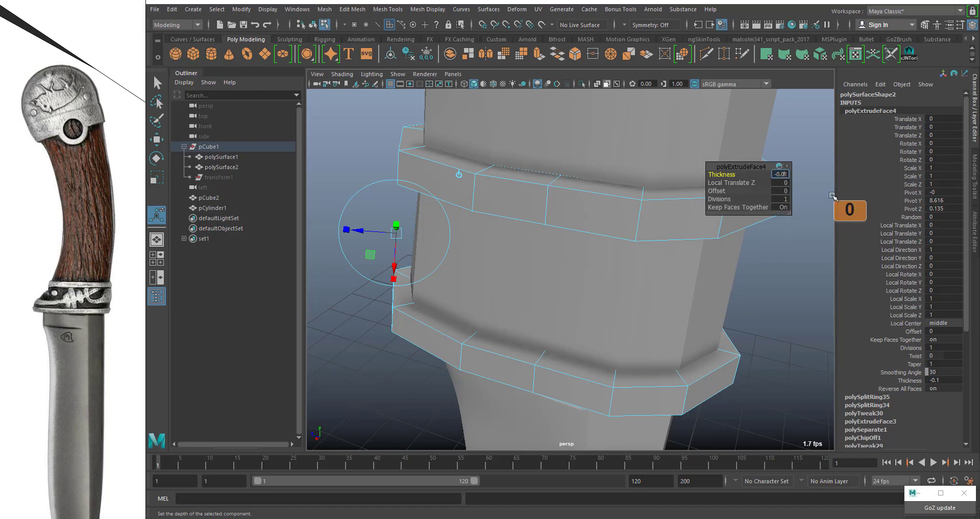
pyautogui.press('Return')
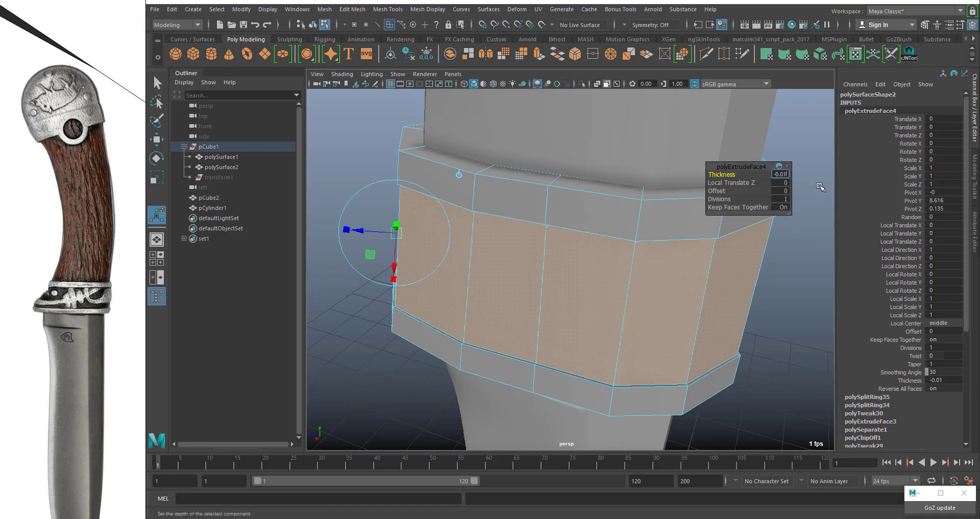
pyautogui.press('Return')
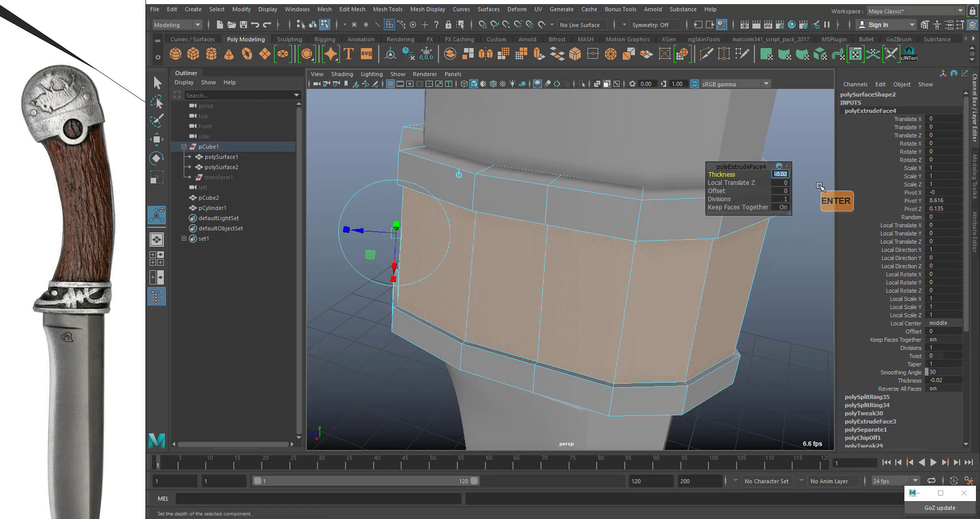
pyautogui.click(794, 177)
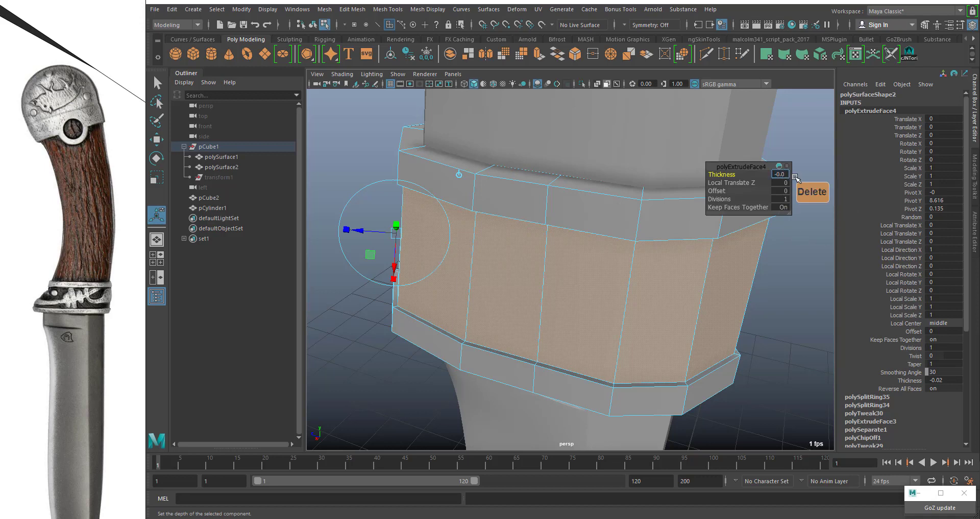
pyautogui.write('5')
pyautogui.press('Return')
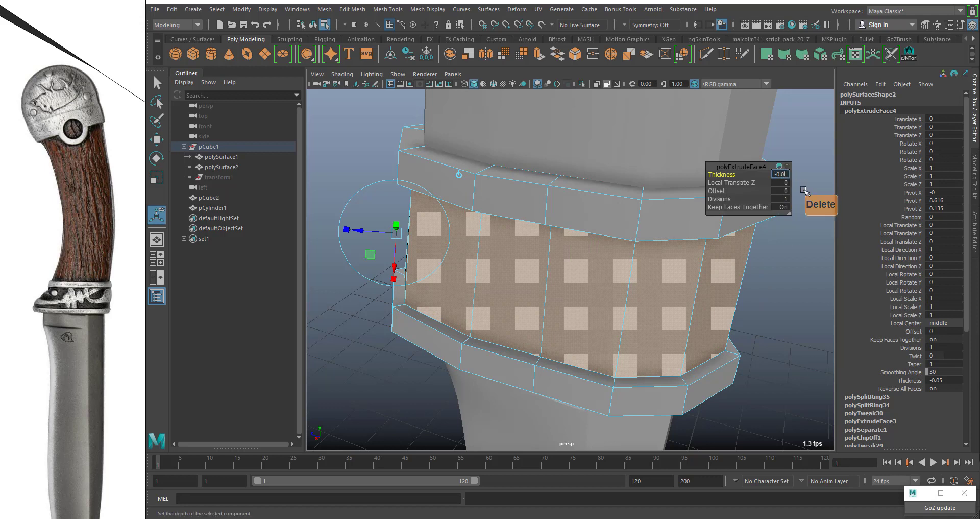
pyautogui.write('4')
pyautogui.press('Return')
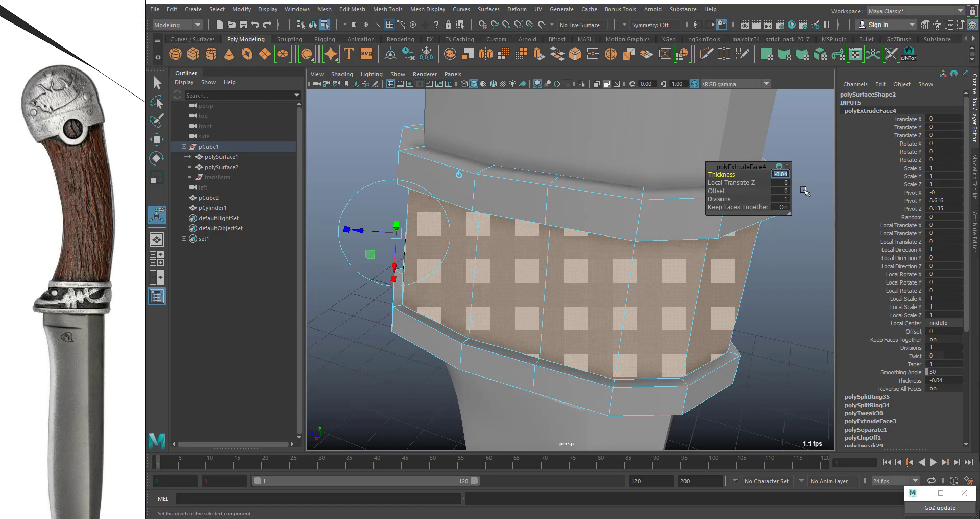
# Return the guard to object mode, preview it smoothed to check the recessed band, and restore the unsmoothed display
pyautogui.keyDown('alt'); pyautogui.moveTo(487, 310); pyautogui.dragTo(616, 345); pyautogui.keyUp('alt')
pyautogui.click(678, 291)
pyautogui.moveTo(661, 375)
pyautogui.keyDown('alt'); pyautogui.mouseDown()
pyautogui.moveTo(635, 374)
pyautogui.moveTo(570, 343)
pyautogui.moveTo(624, 295)
pyautogui.moveTo(711, 362)
pyautogui.moveTo(709, 378)
pyautogui.moveTo(673, 405)
pyautogui.moveTo(674, 373)
pyautogui.mouseUp(); pyautogui.keyUp('alt')
pyautogui.keyDown('alt'); pyautogui.moveTo(570, 283); pyautogui.dragTo(648, 411, button='right'); pyautogui.keyUp('alt')
pyautogui.moveTo(583, 250); pyautogui.dragTo(654, 228, button='right')
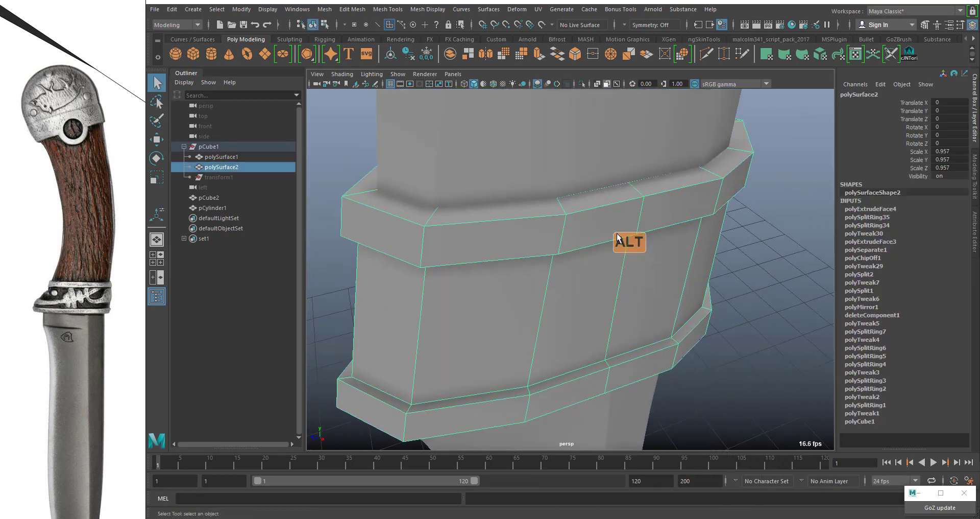
pyautogui.scroll(-5, 592, 311)
pyautogui.keyDown('alt'); pyautogui.moveTo(592, 311); pyautogui.dragTo(558, 279); pyautogui.keyUp('alt')
pyautogui.press('3')
pyautogui.click(615, 324)
pyautogui.click(558, 279)
pyautogui.press('1')
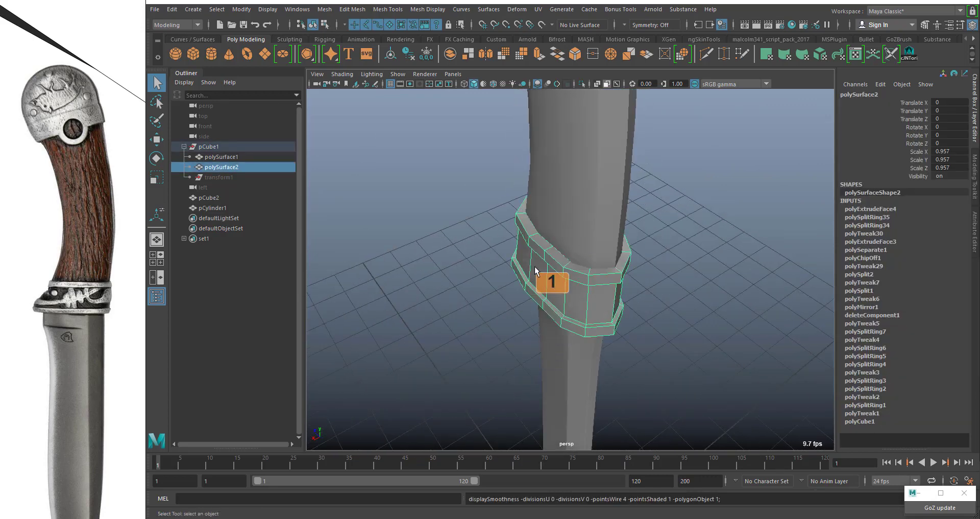
# Select the outer top edge loop of the guard's upper rim and apply Bevel to it
pyautogui.keyDown('alt'); pyautogui.scroll(5, 543, 234); pyautogui.keyUp('alt')
pyautogui.keyDown('alt'); pyautogui.moveTo(543, 234); pyautogui.dragTo(623, 237); pyautogui.keyUp('alt')
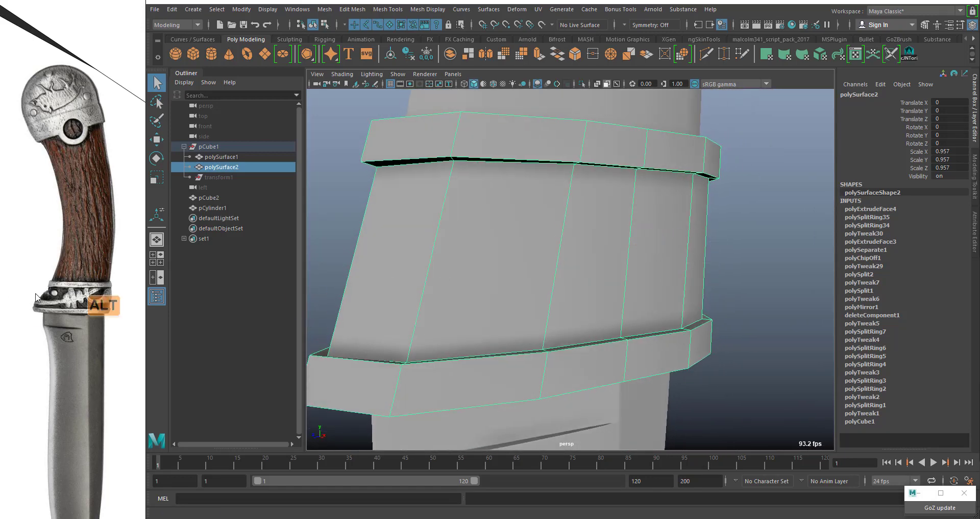
pyautogui.keyDown('alt'); pyautogui.moveTo(592, 240); pyautogui.dragTo(511, 255, button='right'); pyautogui.keyUp('alt')
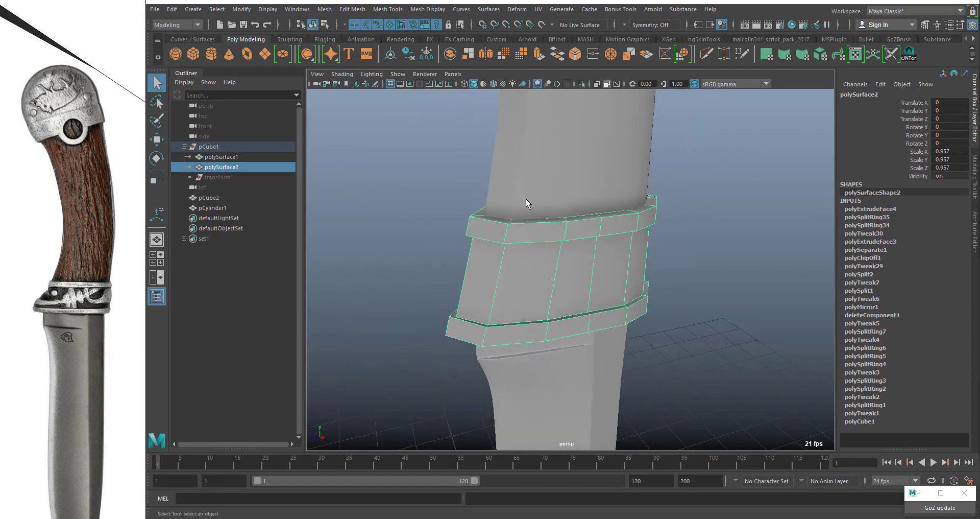
pyautogui.keyDown('alt'); pyautogui.moveTo(542, 256); pyautogui.dragTo(556, 185, button='right'); pyautogui.keyUp('alt')
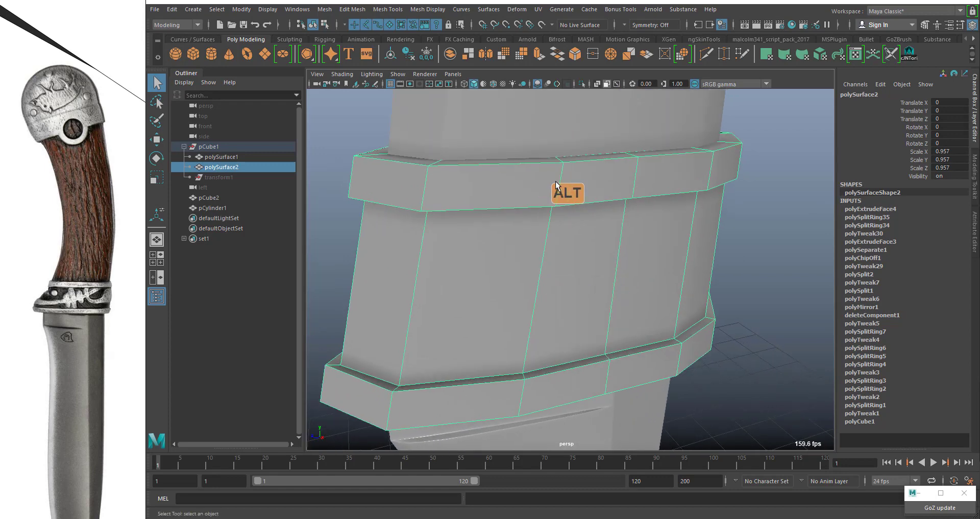
pyautogui.keyDown('alt'); pyautogui.moveTo(493, 240); pyautogui.dragTo(497, 160); pyautogui.keyUp('alt')
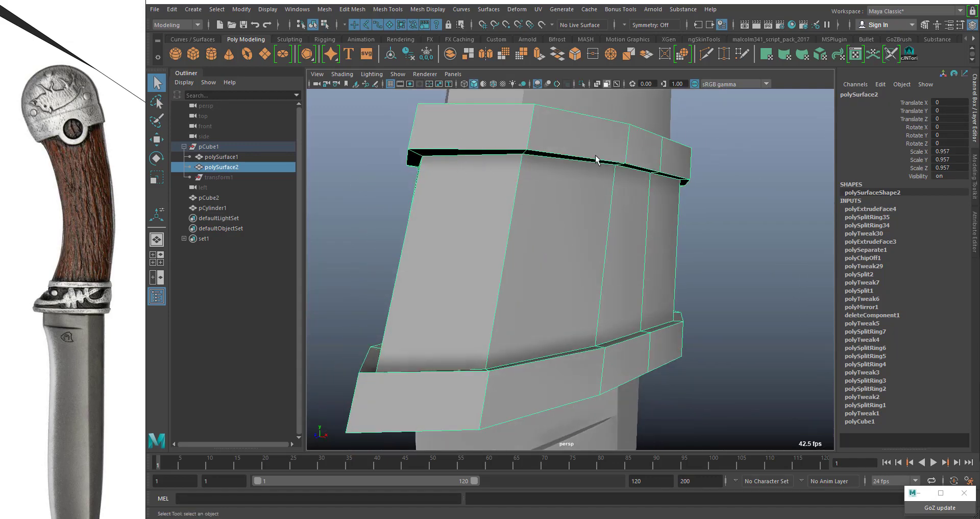
pyautogui.keyDown('alt'); pyautogui.moveTo(527, 192); pyautogui.dragTo(595, 225); pyautogui.keyUp('alt')
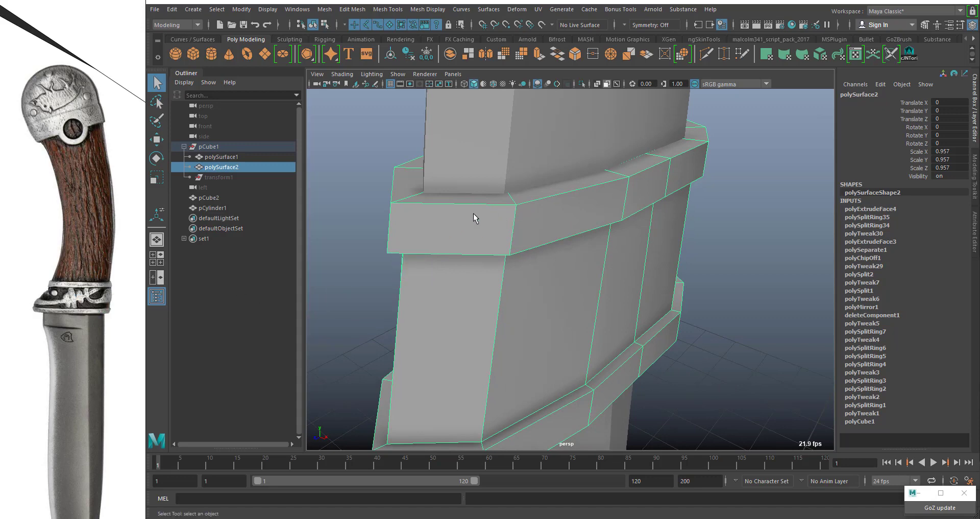
pyautogui.moveTo(473, 213); pyautogui.dragTo(475, 189, button='right')
pyautogui.click(459, 212)
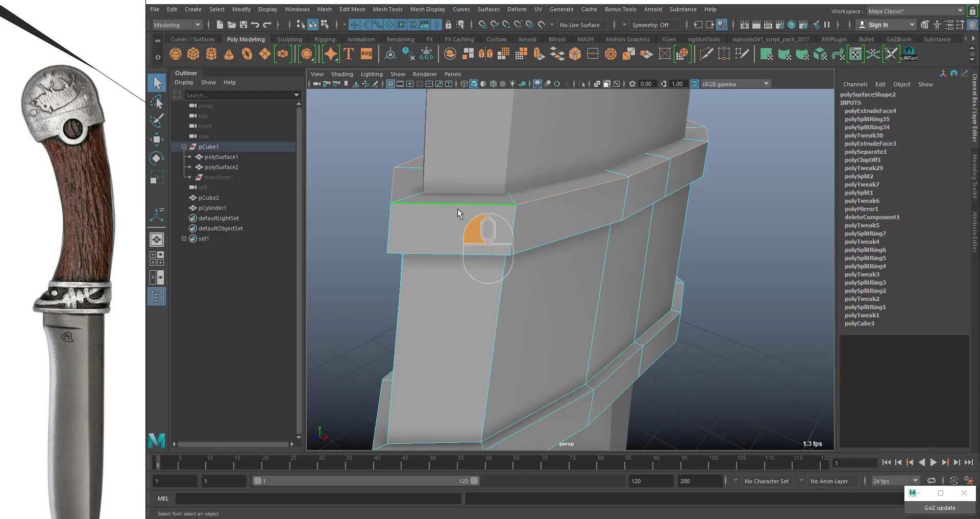
pyautogui.keyDown('alt'); pyautogui.moveTo(377, 255); pyautogui.dragTo(388, 184); pyautogui.keyUp('alt')
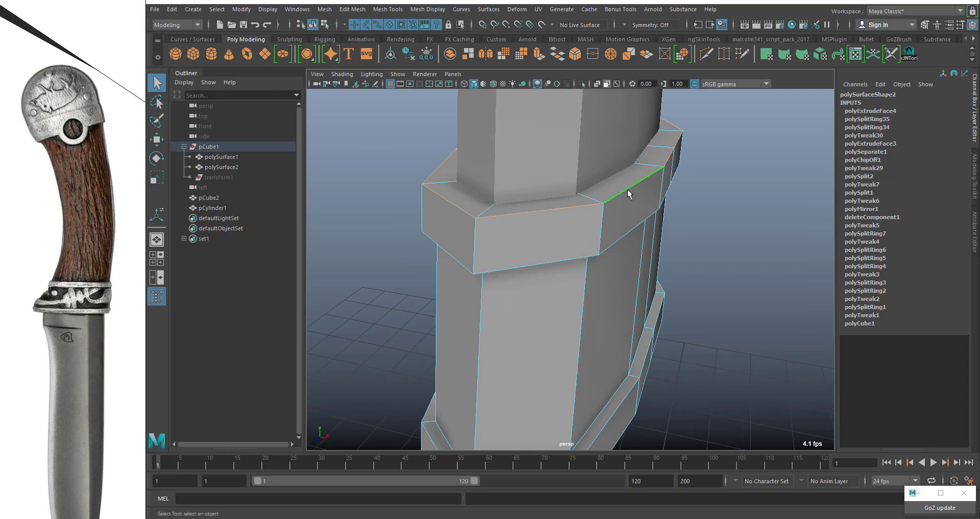
pyautogui.click(353, 9)
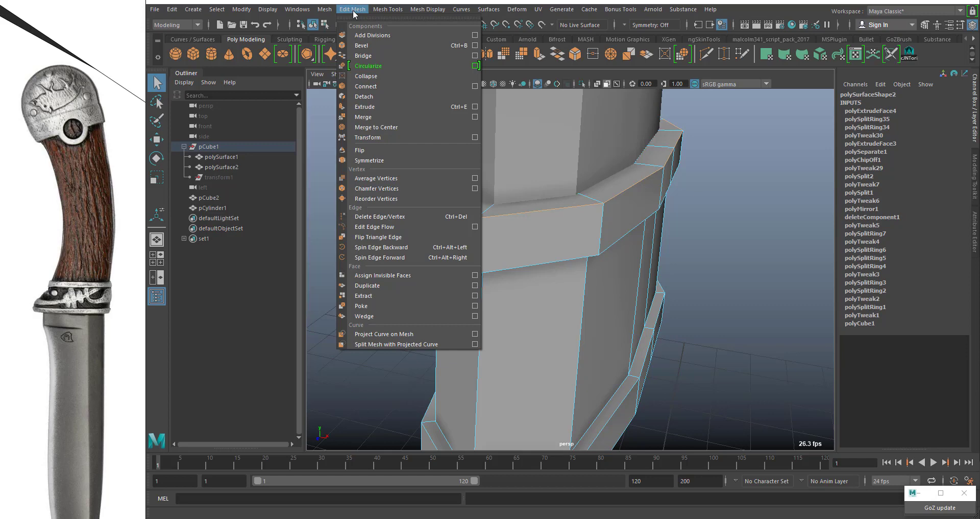
pyautogui.moveTo(331, 10)
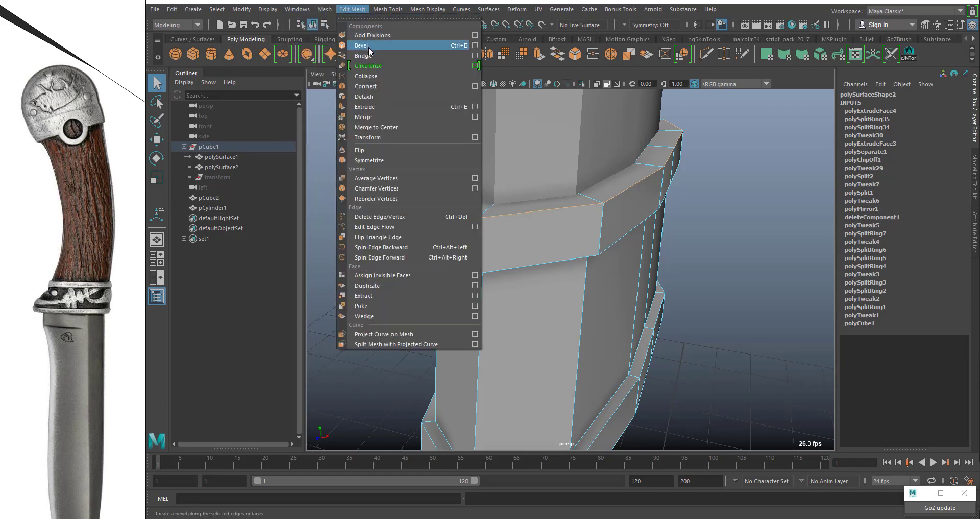
pyautogui.click(362, 46)
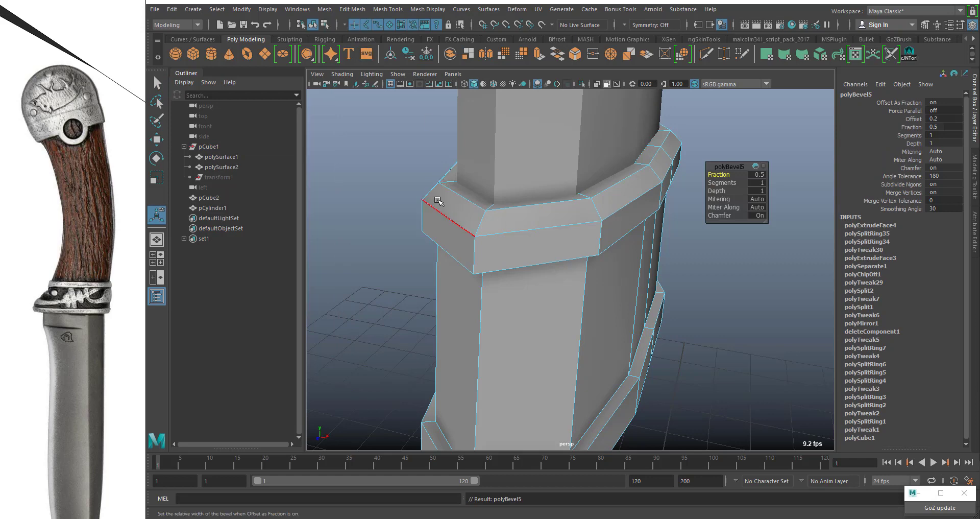
# Set the rim bevel's Fraction to 0.1 and Segments to 2, and return to object mode
pyautogui.keyDown('alt'); pyautogui.moveTo(437, 191); pyautogui.dragTo(651, 198); pyautogui.keyUp('alt')
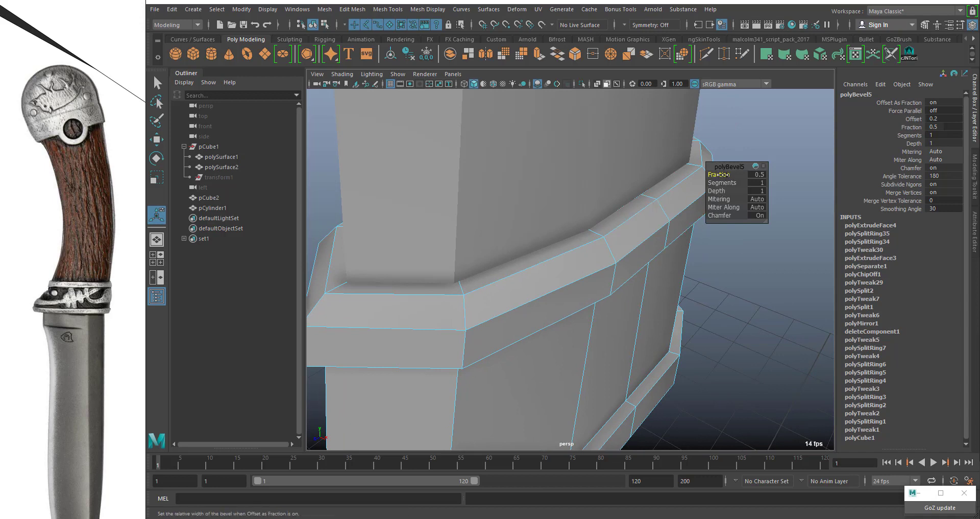
pyautogui.moveTo(718, 174); pyautogui.dragTo(722, 182)
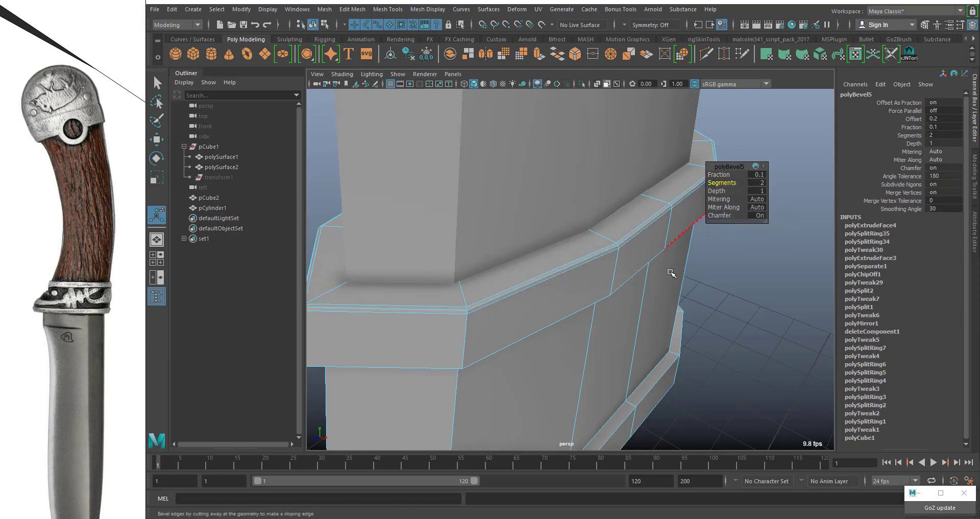
pyautogui.keyDown('alt'); pyautogui.moveTo(669, 271); pyautogui.dragTo(587, 280); pyautogui.keyUp('alt')
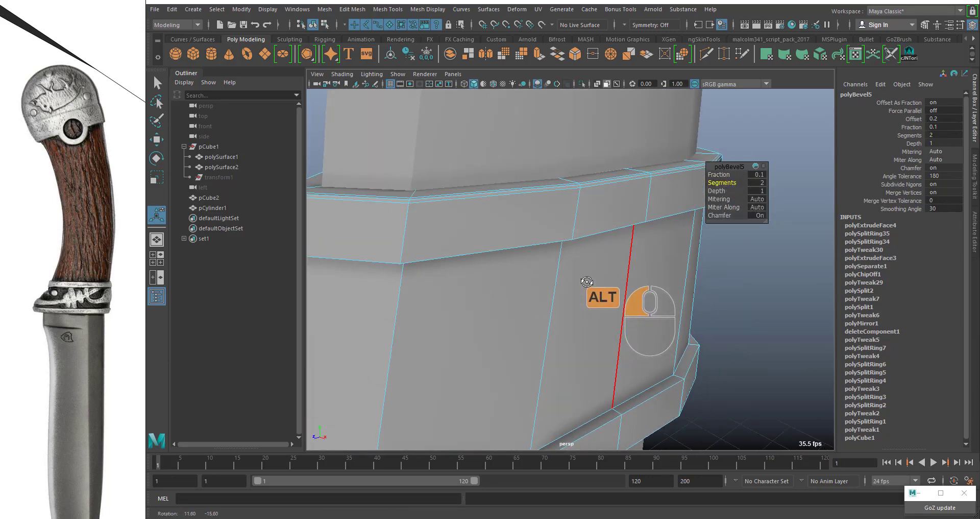
pyautogui.keyDown('alt'); pyautogui.moveTo(599, 188); pyautogui.dragTo(651, 167, button='right'); pyautogui.keyUp('alt')
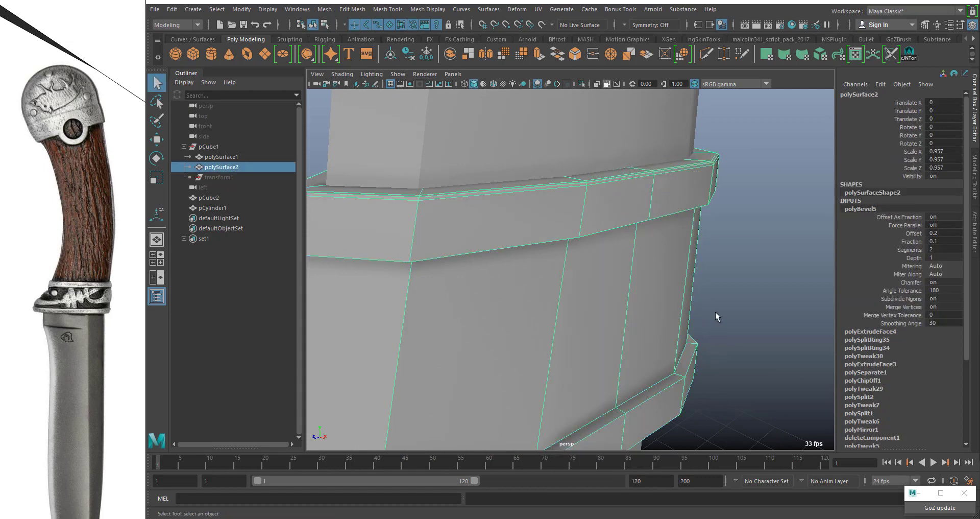
# Preview the guard smoothed to examine the beveled upper rim, and switch back to the unsmoothed display
pyautogui.press('3')
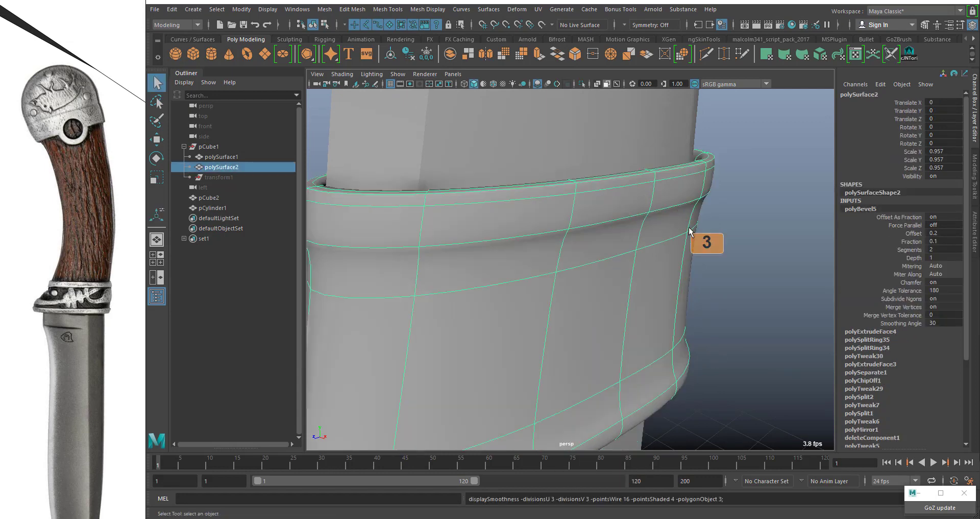
pyautogui.click(787, 220)
pyautogui.keyDown('alt'); pyautogui.moveTo(771, 216); pyautogui.dragTo(745, 210); pyautogui.keyUp('alt')
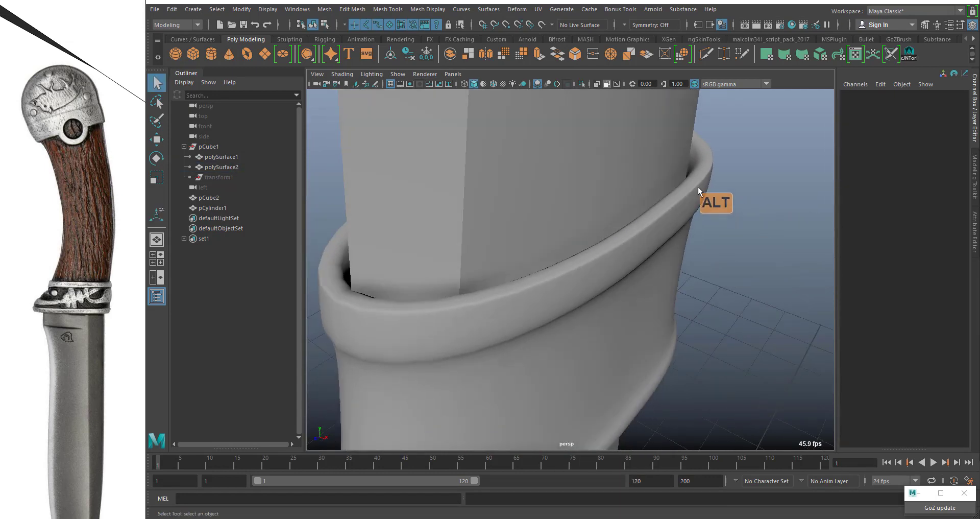
pyautogui.click(669, 203)
pyautogui.press('1')
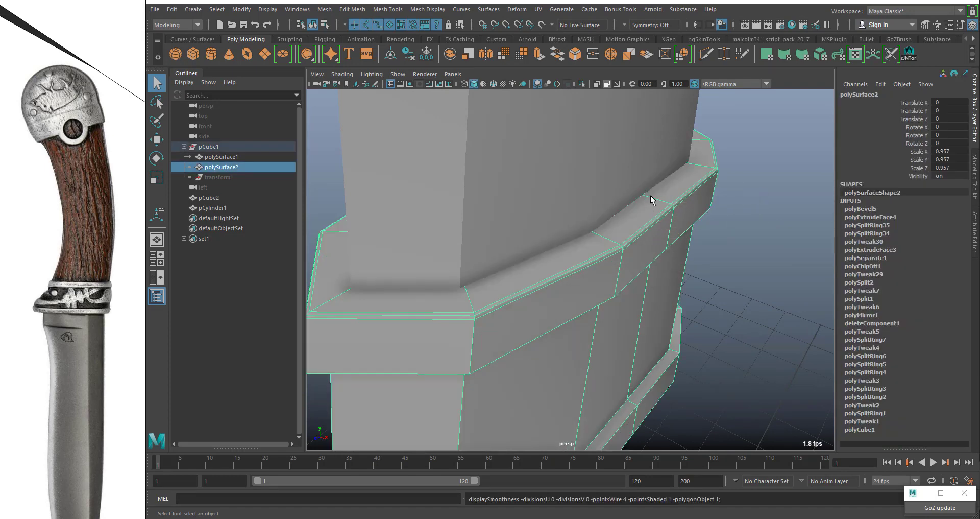
# Isolate the guard in the viewport to expose the inside of its upper opening
pyautogui.keyDown('alt'); pyautogui.moveTo(591, 261); pyautogui.dragTo(623, 172); pyautogui.keyUp('alt')
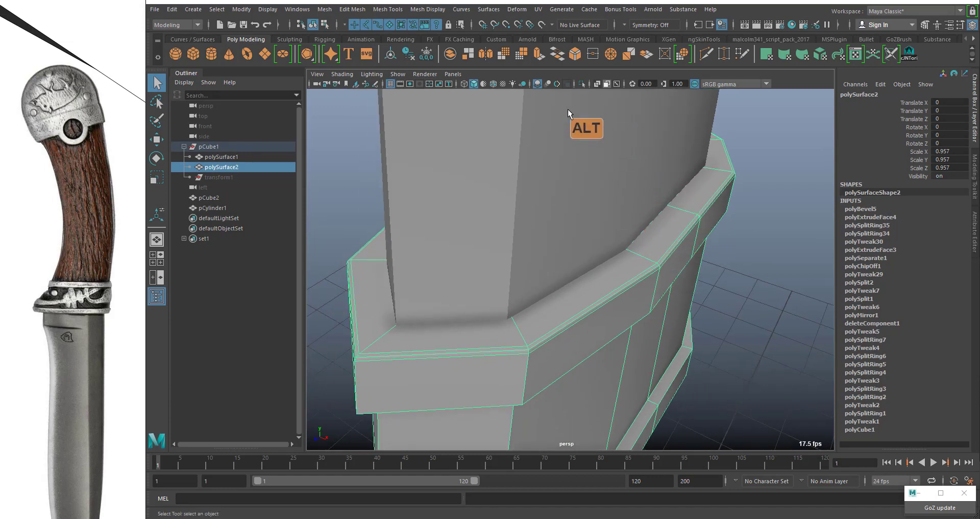
pyautogui.click(582, 85)
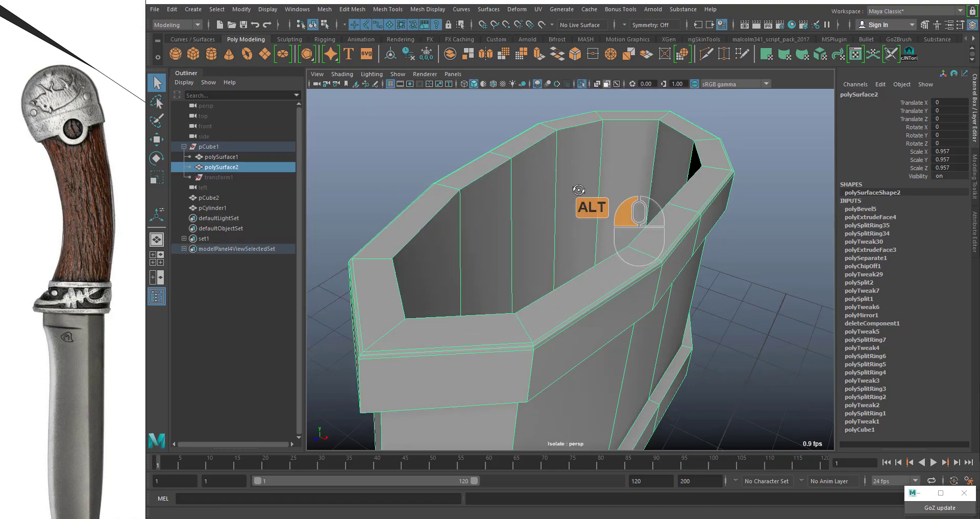
pyautogui.keyDown('alt'); pyautogui.moveTo(582, 192); pyautogui.dragTo(638, 160); pyautogui.keyUp('alt')
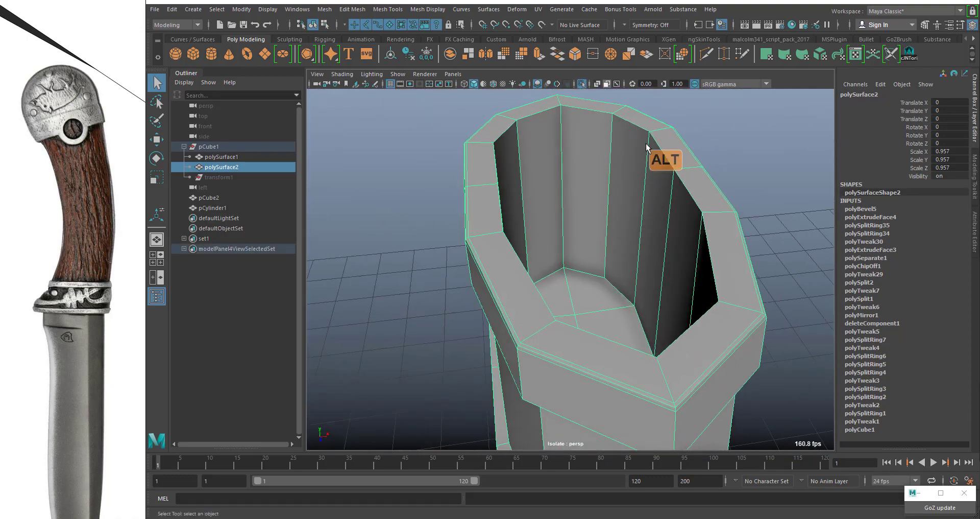
# Insert two supporting edge loops along the upper opening's inner edge, one on the inner wall and one on the rim's top face
pyautogui.click(388, 10)
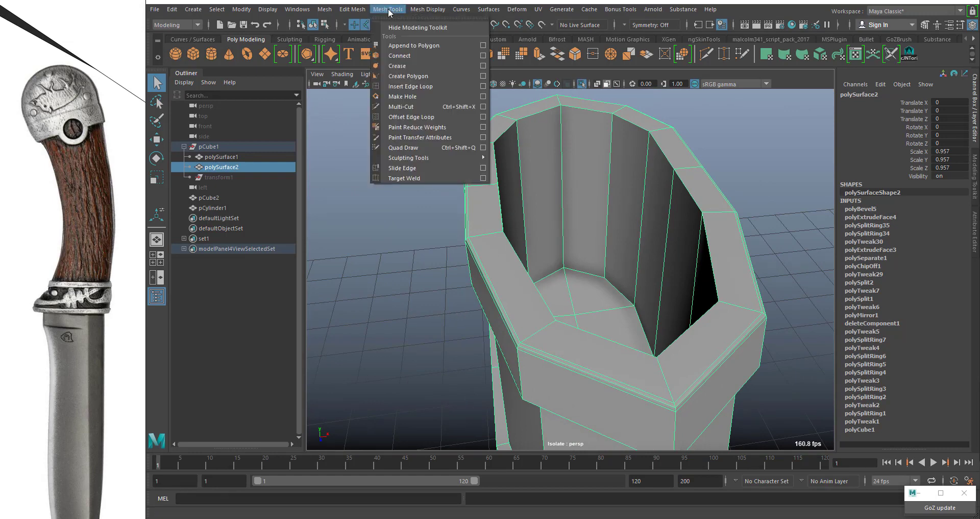
pyautogui.click(418, 87)
pyautogui.moveTo(614, 125); pyautogui.dragTo(608, 115)
pyautogui.keyDown('alt'); pyautogui.moveTo(518, 128); pyautogui.dragTo(490, 155, button='right'); pyautogui.keyUp('alt')
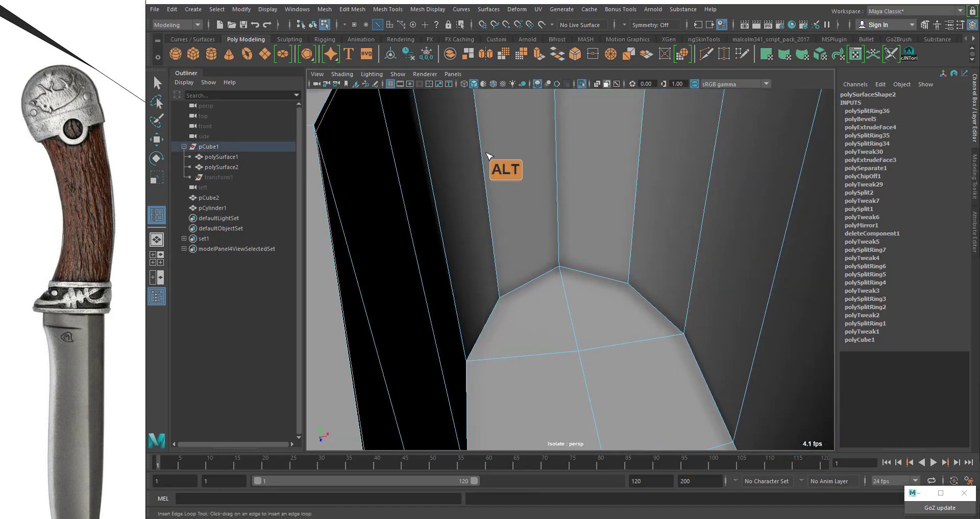
pyautogui.moveTo(490, 155)
pyautogui.keyDown('alt'); pyautogui.mouseDown()
pyautogui.moveTo(518, 209)
pyautogui.moveTo(512, 144)
pyautogui.moveTo(480, 147)
pyautogui.mouseUp(); pyautogui.keyUp('alt')
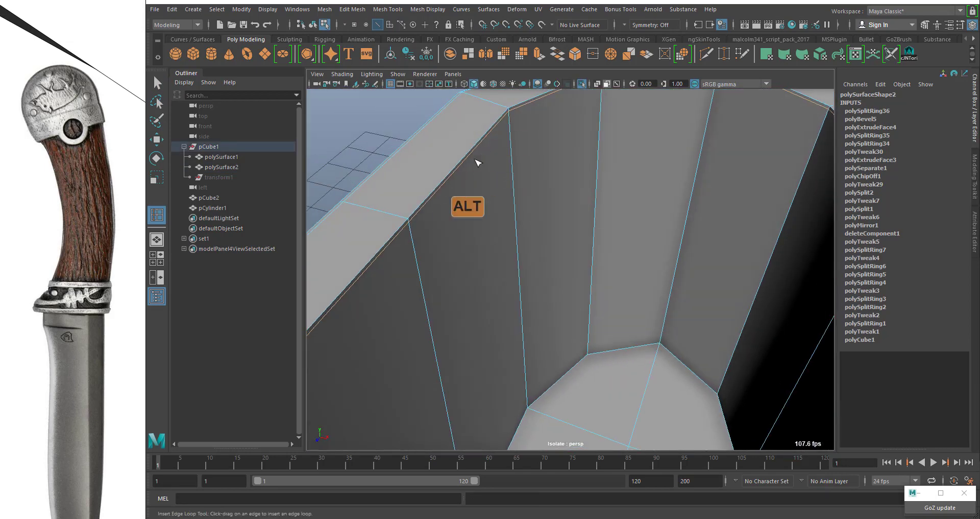
pyautogui.moveTo(403, 219); pyautogui.dragTo(407, 217)
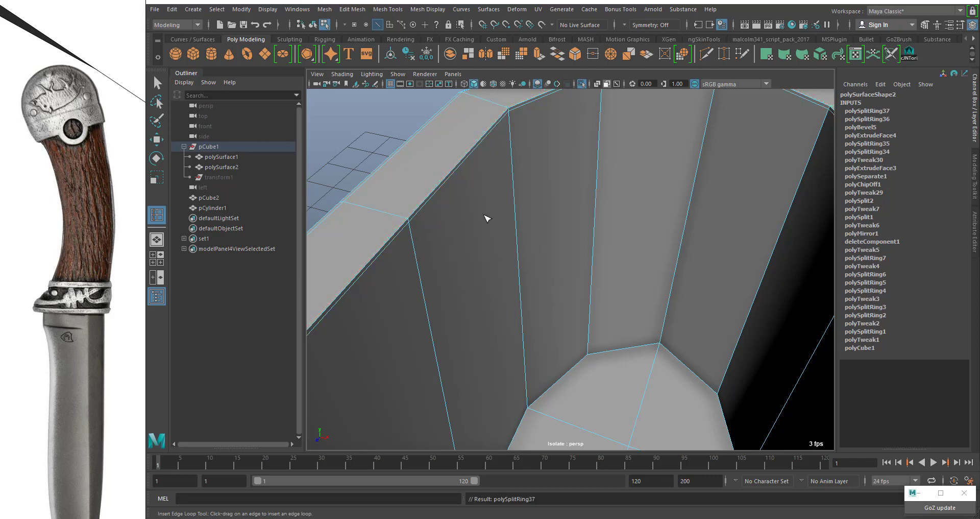
pyautogui.scroll(-5, 487, 224)
pyautogui.keyDown('alt'); pyautogui.moveTo(643, 270); pyautogui.dragTo(604, 230); pyautogui.keyUp('alt')
pyautogui.press('q')
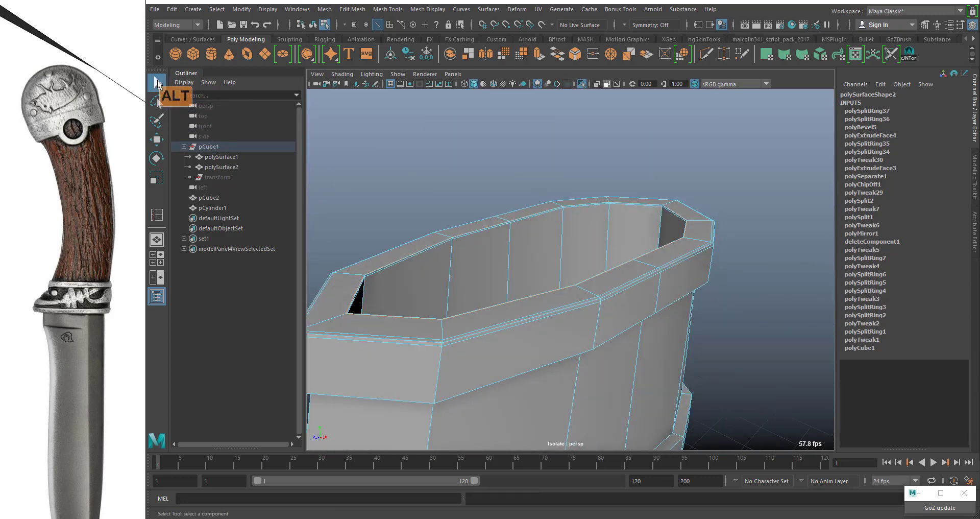
# Preview the guard smoothed to examine the rim around its upper opening, and switch back to the unsmoothed display
pyautogui.moveTo(595, 206); pyautogui.dragTo(651, 174, button='right')
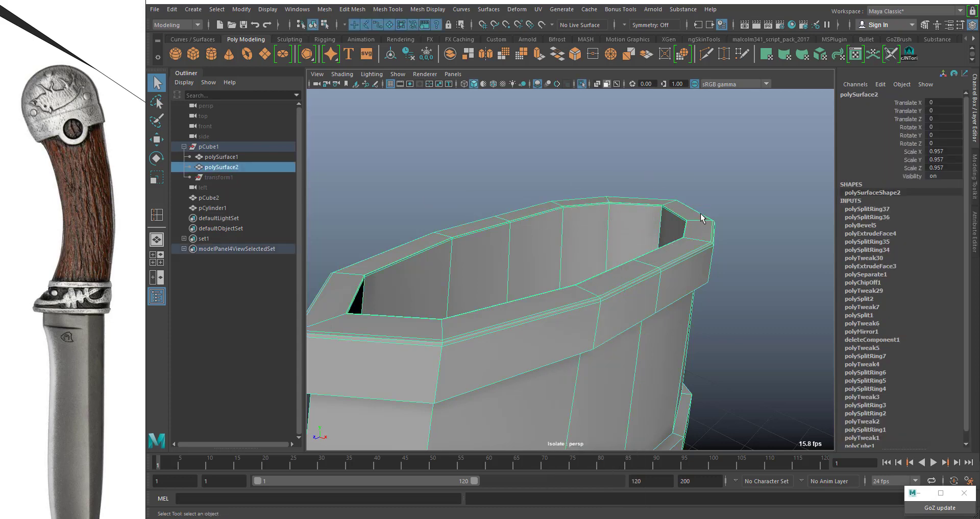
pyautogui.press('3')
pyautogui.click(763, 250)
pyautogui.keyDown('alt'); pyautogui.moveTo(762, 250); pyautogui.dragTo(534, 258); pyautogui.keyUp('alt')
pyautogui.click(586, 305)
pyautogui.keyDown('alt'); pyautogui.moveTo(534, 259); pyautogui.dragTo(602, 329, button='right'); pyautogui.keyUp('alt')
pyautogui.press('1')
pyautogui.moveTo(587, 263)
pyautogui.keyDown('alt'); pyautogui.mouseDown()
pyautogui.moveTo(641, 280)
pyautogui.moveTo(591, 271)
pyautogui.mouseUp(); pyautogui.keyUp('alt')
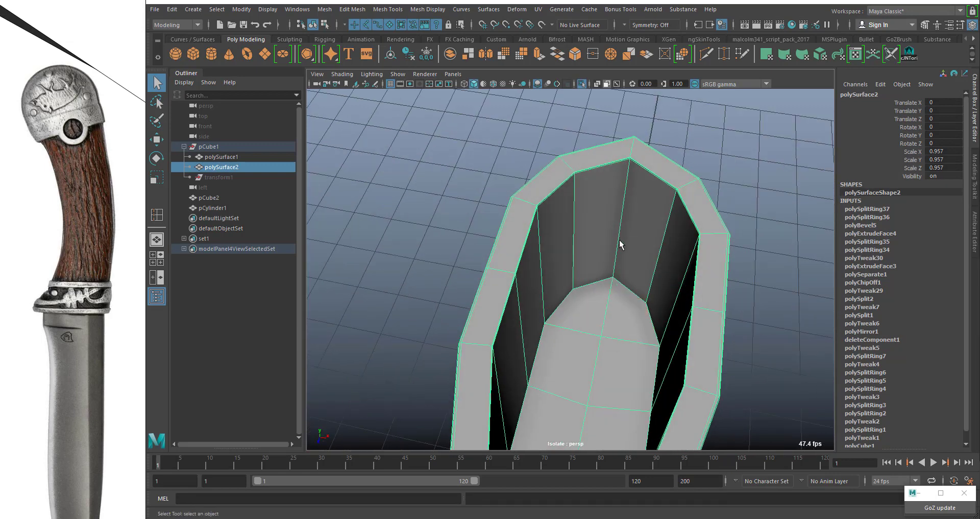
# Delete all the faces that form the floor at the bottom of the guard's inner cavity
pyautogui.keyDown('alt'); pyautogui.moveTo(646, 310); pyautogui.dragTo(633, 300); pyautogui.keyUp('alt')
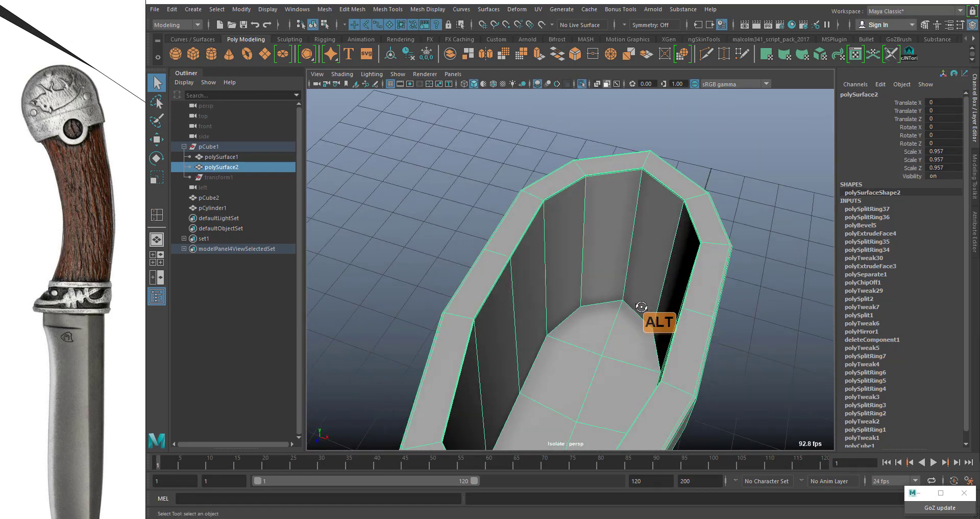
pyautogui.moveTo(601, 221); pyautogui.dragTo(605, 269, button='right')
pyautogui.click(638, 338)
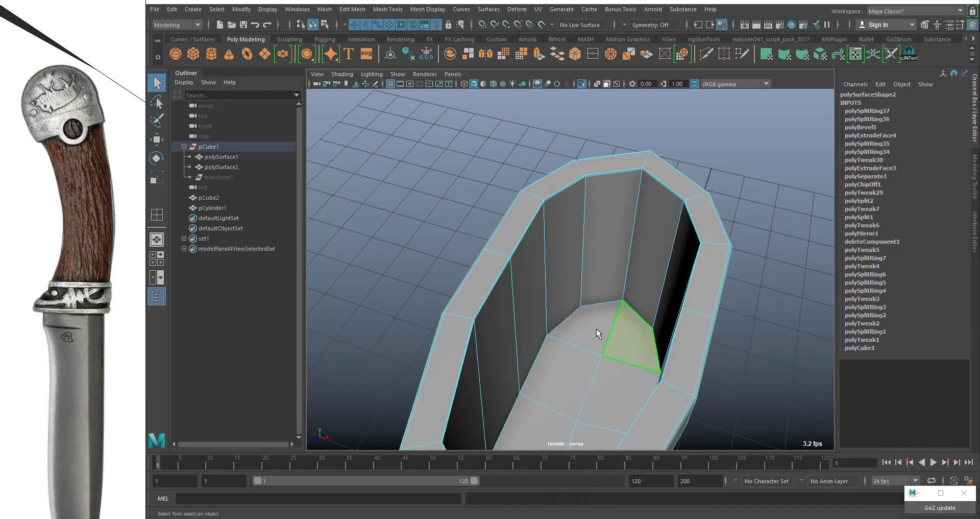
pyautogui.keyDown('shift'); pyautogui.click(591, 327); pyautogui.keyUp('shift')
pyautogui.keyDown('shift'); pyautogui.click(574, 390); pyautogui.keyUp('shift')
pyautogui.keyDown('alt'); pyautogui.moveTo(645, 376); pyautogui.dragTo(605, 347); pyautogui.keyUp('alt')
pyautogui.keyDown('shift'); pyautogui.click(602, 343); pyautogui.keyUp('shift')
pyautogui.keyDown('shift'); pyautogui.click(547, 293); pyautogui.keyUp('shift')
pyautogui.keyDown('shift'); pyautogui.click(525, 350); pyautogui.keyUp('shift')
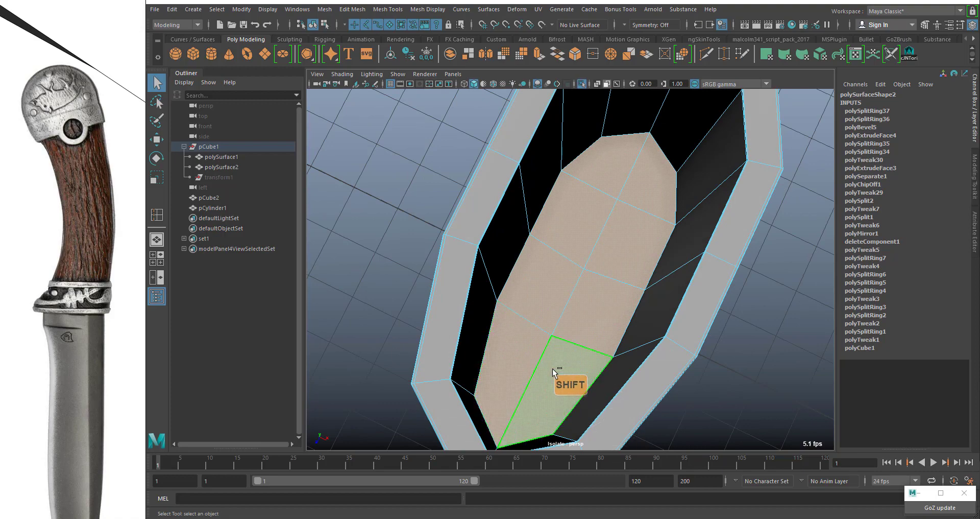
pyautogui.keyDown('shift'); pyautogui.click(553, 369); pyautogui.keyUp('shift')
pyautogui.press('Delete')
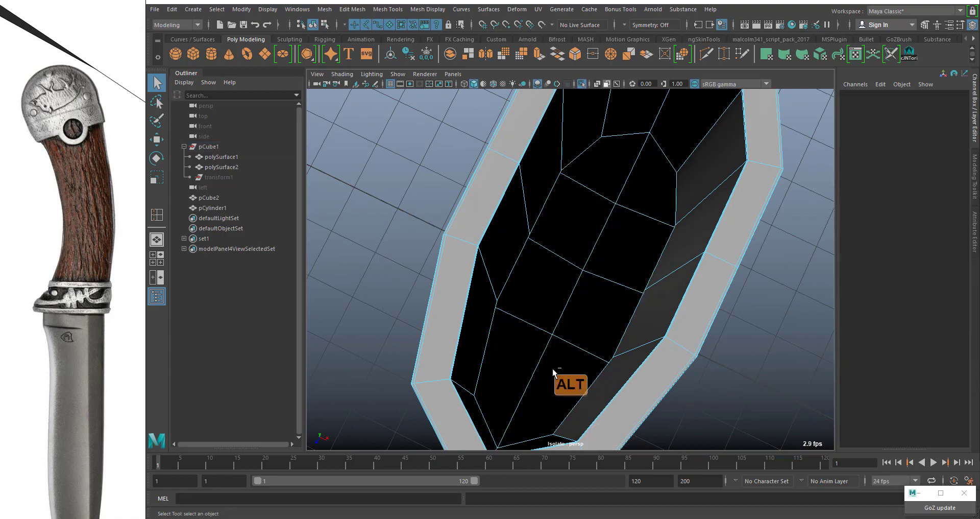
# Try to move the open border edge loop at the bottom of the guard's inner cavity, and undo it
pyautogui.keyDown('alt'); pyautogui.moveTo(552, 369); pyautogui.dragTo(513, 255); pyautogui.keyUp('alt')
pyautogui.moveTo(517, 176); pyautogui.dragTo(519, 136, button='right')
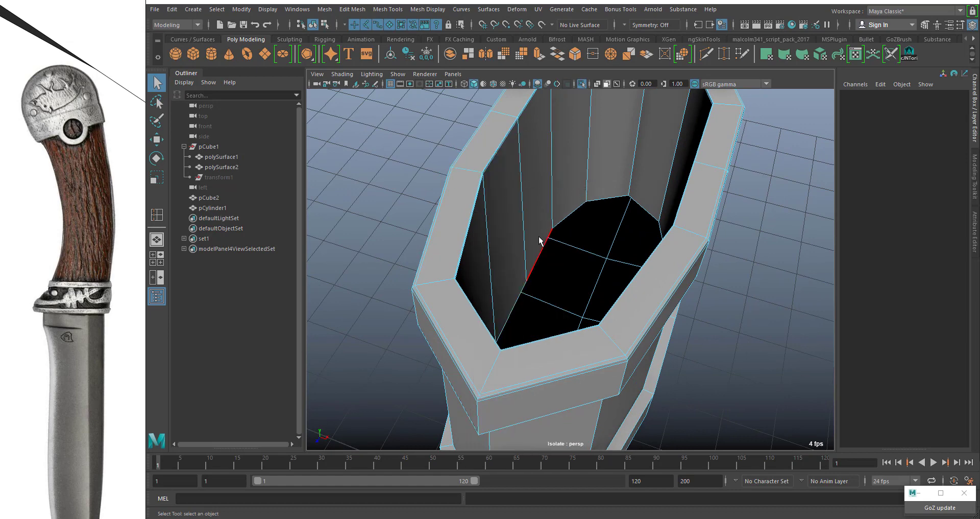
pyautogui.doubleClick(540, 241)
pyautogui.press('w')
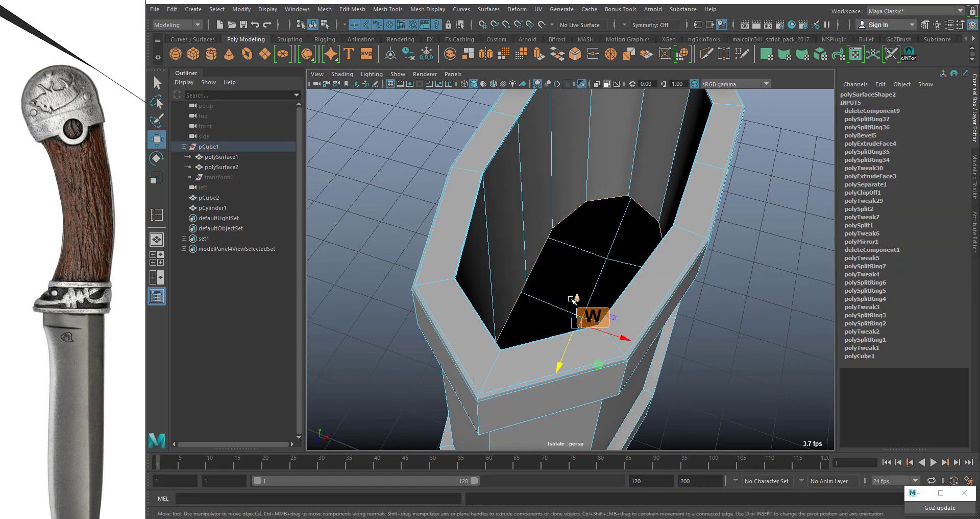
pyautogui.moveTo(576, 302); pyautogui.dragTo(513, 263)
pyautogui.hotkey('ctrl', 'z')
pyautogui.hotkey('ctrl', 'z')
# Preview the guard smoothed in object mode and end its isolation to show the whole knife
pyautogui.keyDown('alt'); pyautogui.moveTo(611, 276); pyautogui.dragTo(576, 311); pyautogui.keyUp('alt')
pyautogui.keyDown('alt'); pyautogui.moveTo(592, 241); pyautogui.dragTo(637, 197); pyautogui.keyUp('alt')
pyautogui.press('F8')
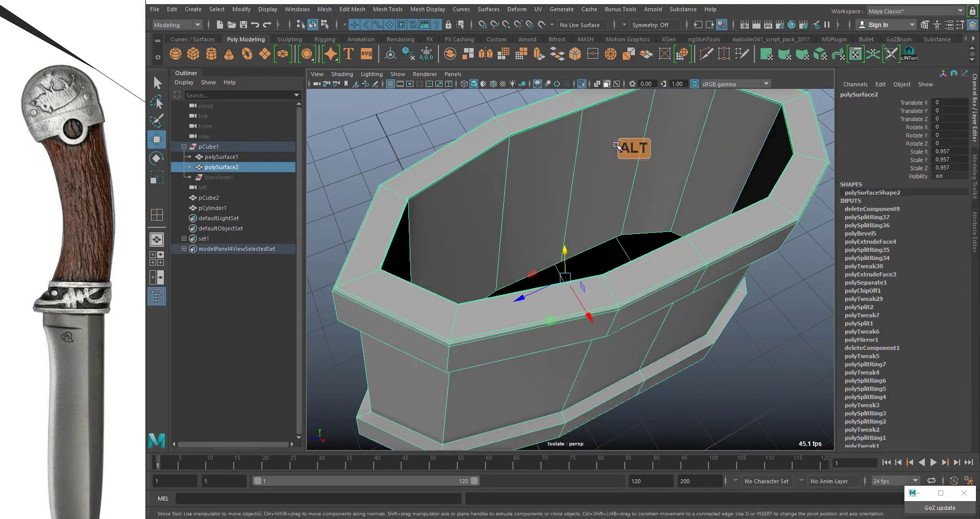
pyautogui.press('3')
pyautogui.click(766, 357)
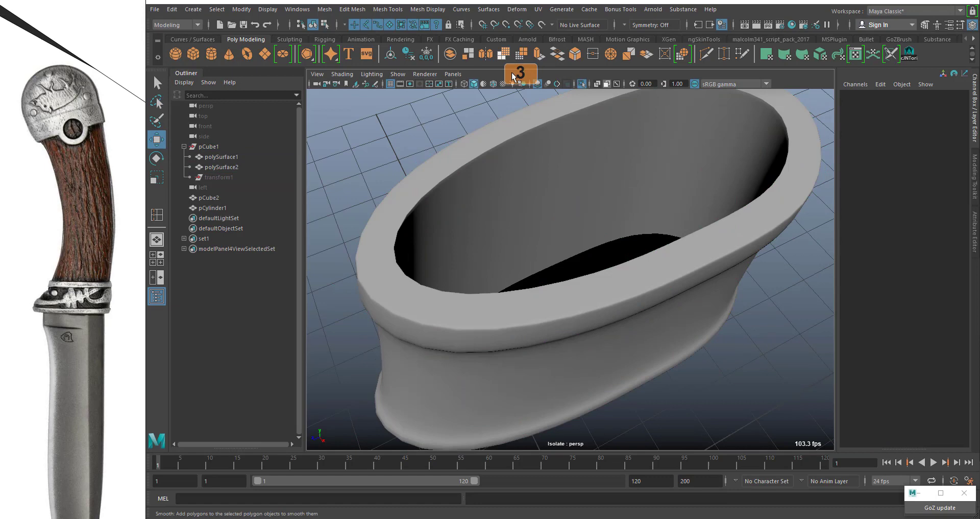
pyautogui.click(581, 84)
pyautogui.scroll(-5, 577, 293)
pyautogui.keyDown('alt'); pyautogui.moveTo(578, 293); pyautogui.dragTo(599, 237); pyautogui.keyUp('alt')
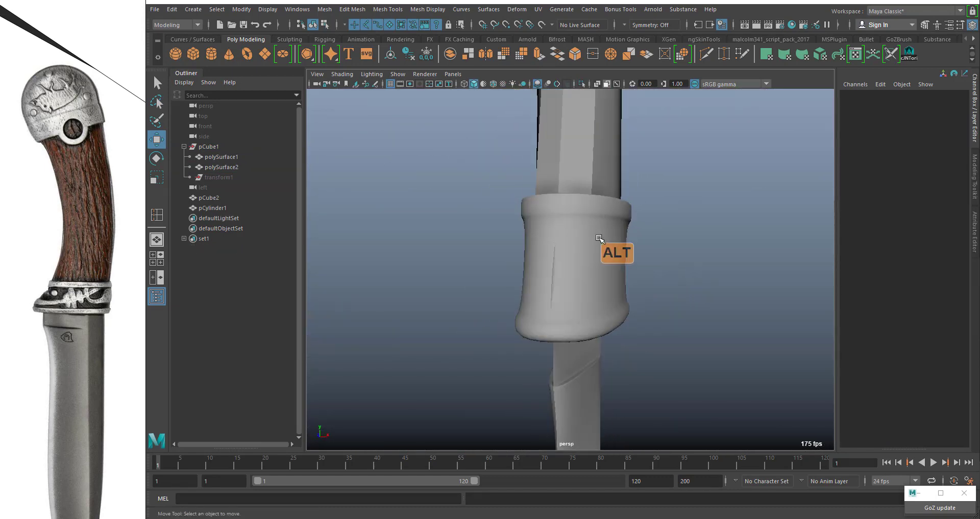
# On the unsmoothed guard, insert two supporting edge loops along the corner where the upper rim's underside meets the recessed band
pyautogui.click(601, 238)
pyautogui.press('1')
pyautogui.keyDown('alt'); pyautogui.moveTo(650, 258); pyautogui.dragTo(642, 213, button='right'); pyautogui.keyUp('alt')
pyautogui.keyDown('alt'); pyautogui.moveTo(642, 214); pyautogui.dragTo(692, 344, button='middle'); pyautogui.keyUp('alt')
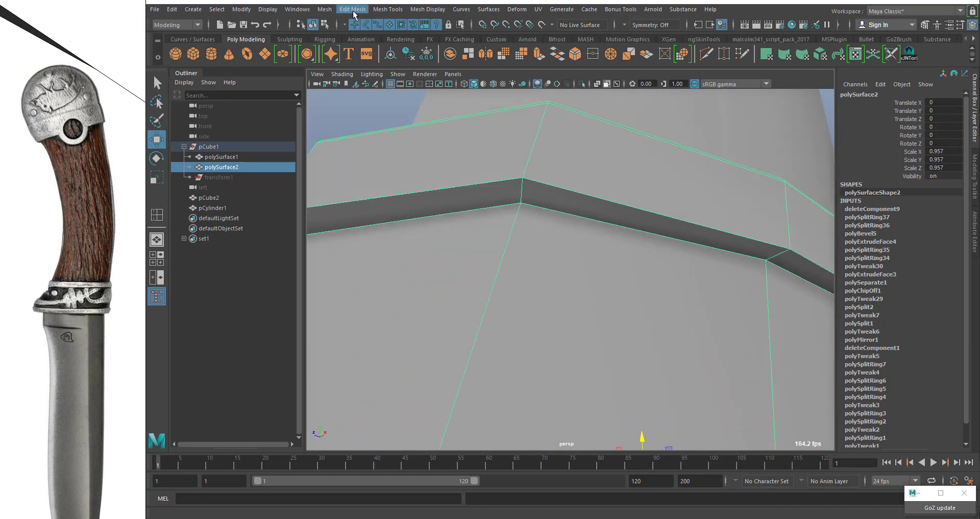
pyautogui.click(386, 11)
pyautogui.click(446, 85)
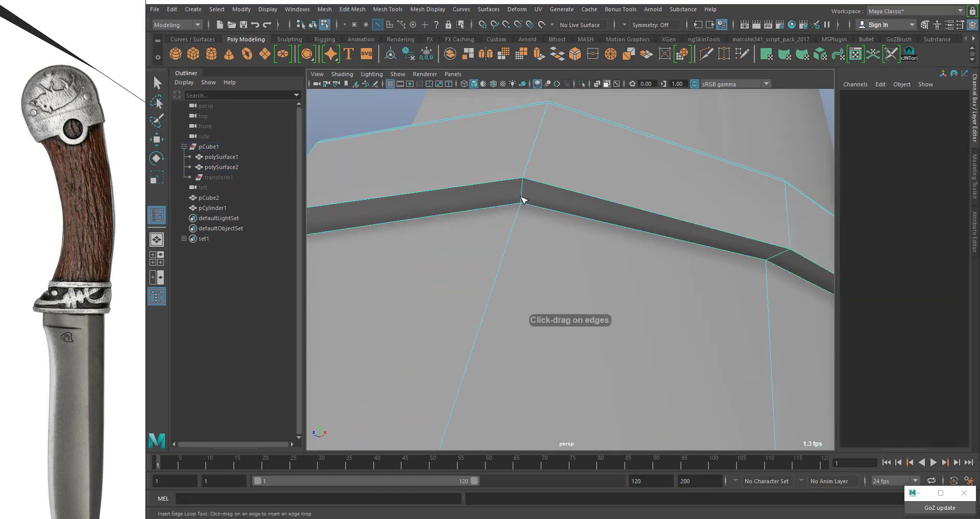
pyautogui.moveTo(521, 200); pyautogui.dragTo(522, 208)
pyautogui.scroll(-5, 587, 271)
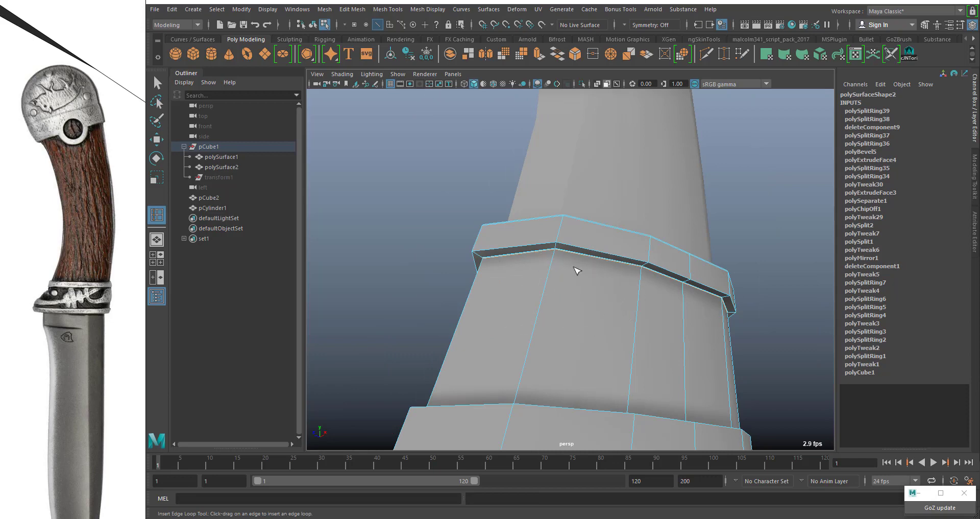
# Bevel the upper rim's lower outer edge loop with Fraction 0.1 and Segments 2, and return to object mode
pyautogui.scroll(5, 514, 221)
pyautogui.keyDown('alt'); pyautogui.moveTo(536, 225); pyautogui.dragTo(495, 201); pyautogui.keyUp('alt')
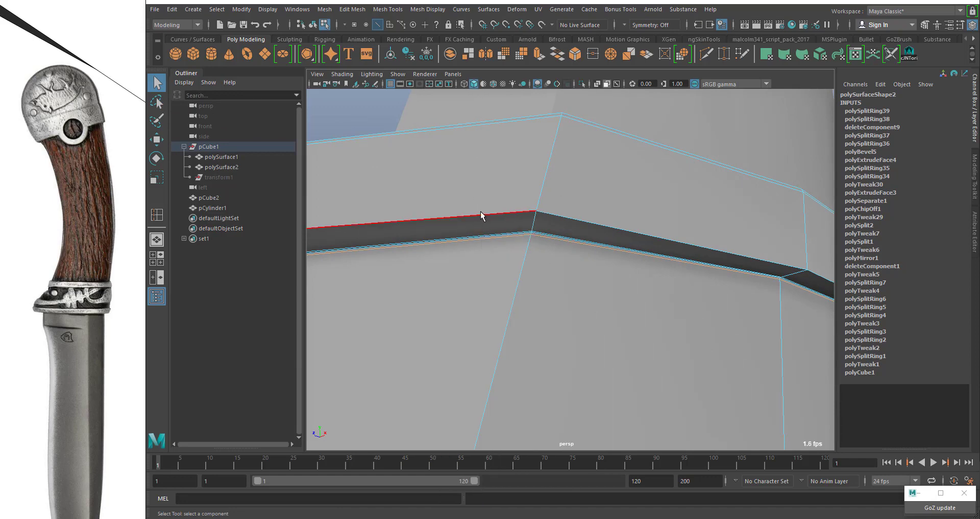
pyautogui.doubleClick(480, 215)
pyautogui.scroll(-5, 564, 232)
pyautogui.keyDown('alt'); pyautogui.moveTo(564, 231); pyautogui.dragTo(596, 234); pyautogui.keyUp('alt')
pyautogui.keyDown('alt'); pyautogui.moveTo(596, 234); pyautogui.dragTo(627, 308, button='right'); pyautogui.keyUp('alt')
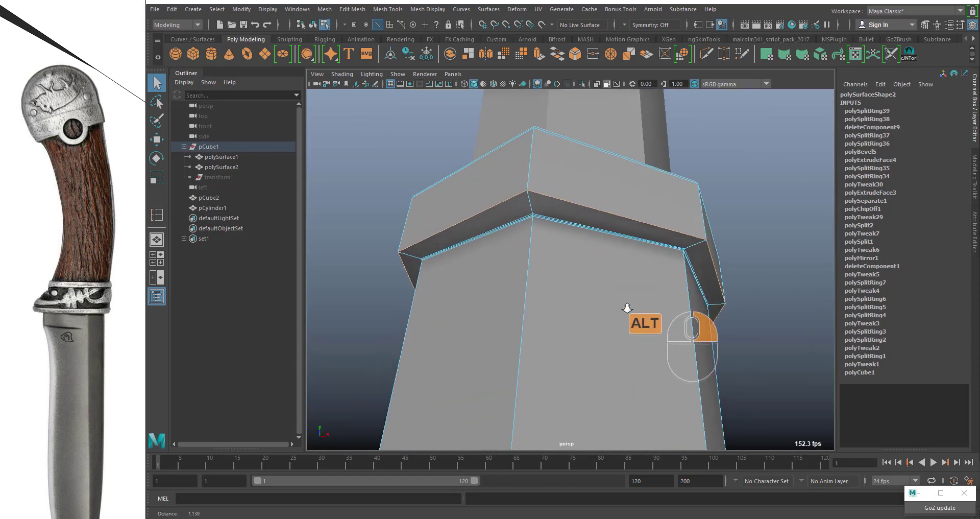
pyautogui.click(345, 10)
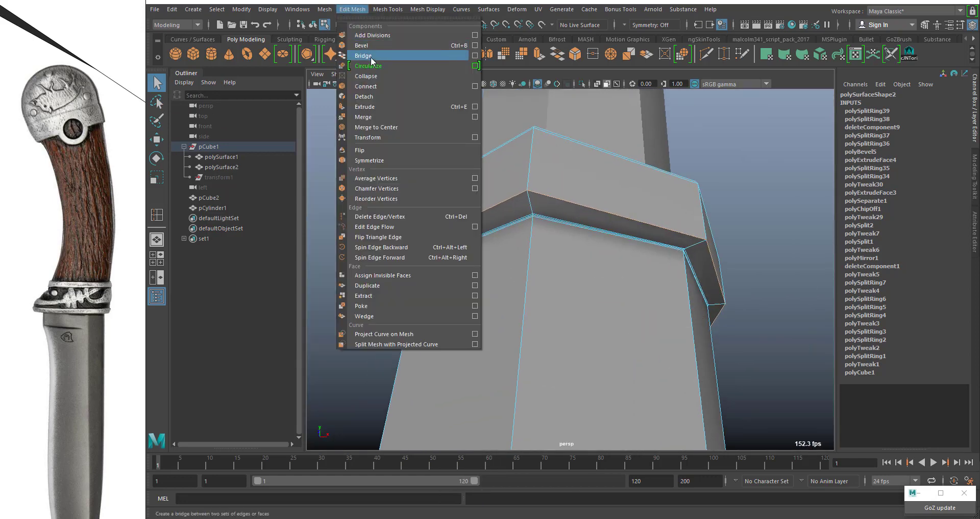
pyautogui.click(393, 57)
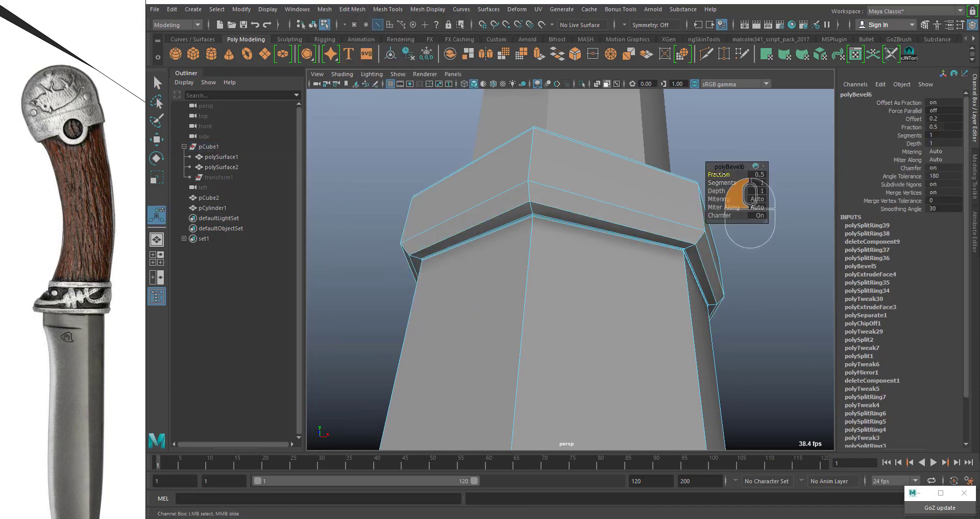
pyautogui.moveTo(719, 174); pyautogui.dragTo(717, 174)
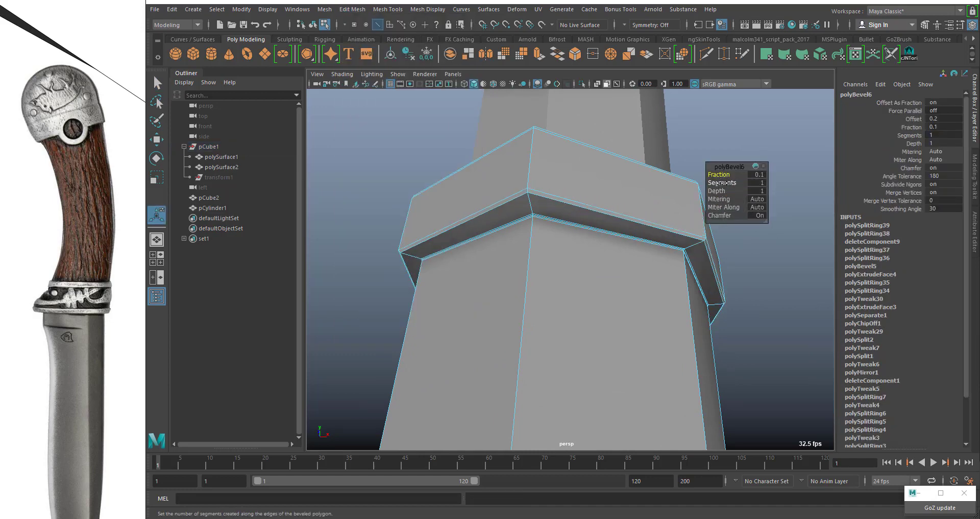
pyautogui.rightClick(574, 158)
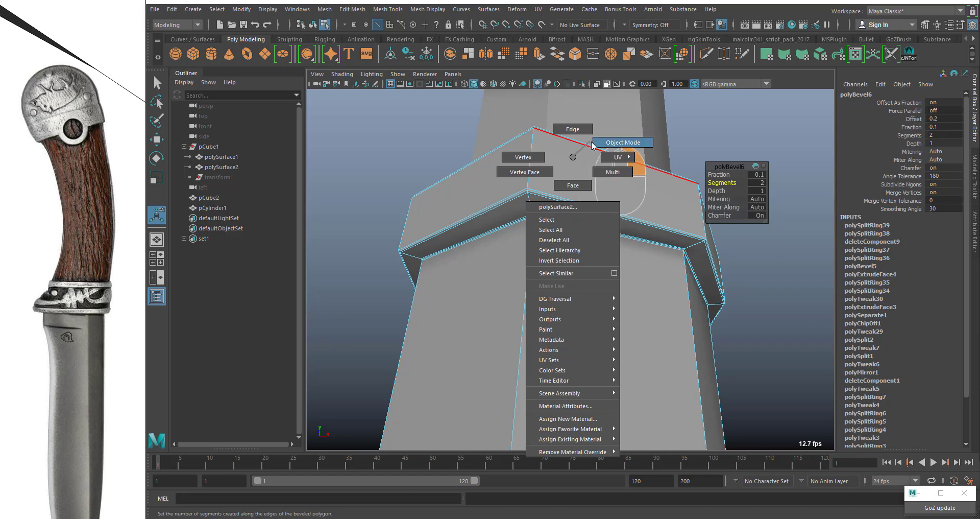
pyautogui.moveTo(592, 143); pyautogui.dragTo(605, 143, button='right')
# Preview the guard smoothed to examine the beveled underside of the upper rim, and switch back to the unsmoothed display
pyautogui.scroll(-3, 590, 164)
pyautogui.keyDown('alt'); pyautogui.moveTo(663, 210); pyautogui.dragTo(612, 265); pyautogui.keyUp('alt')
pyautogui.keyDown('alt'); pyautogui.moveTo(618, 266); pyautogui.dragTo(629, 134, button='middle'); pyautogui.keyUp('alt')
pyautogui.keyDown('alt'); pyautogui.moveTo(629, 234); pyautogui.dragTo(642, 219); pyautogui.keyUp('alt')
pyautogui.keyDown('alt'); pyautogui.moveTo(618, 204); pyautogui.dragTo(632, 258, button='middle'); pyautogui.keyUp('alt')
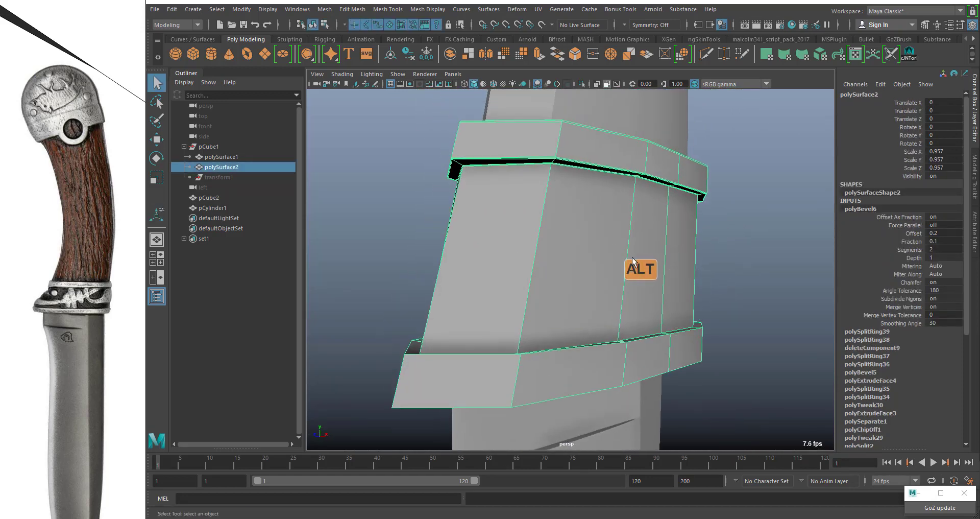
pyautogui.keyDown('alt'); pyautogui.moveTo(632, 261); pyautogui.dragTo(626, 267); pyautogui.keyUp('alt')
pyautogui.press('3')
pyautogui.moveTo(770, 209); pyautogui.dragTo(652, 218)
pyautogui.scroll(-3, 783, 227)
pyautogui.click(653, 218)
pyautogui.keyDown('alt'); pyautogui.moveTo(503, 282); pyautogui.dragTo(528, 357); pyautogui.keyUp('alt')
pyautogui.press('1')
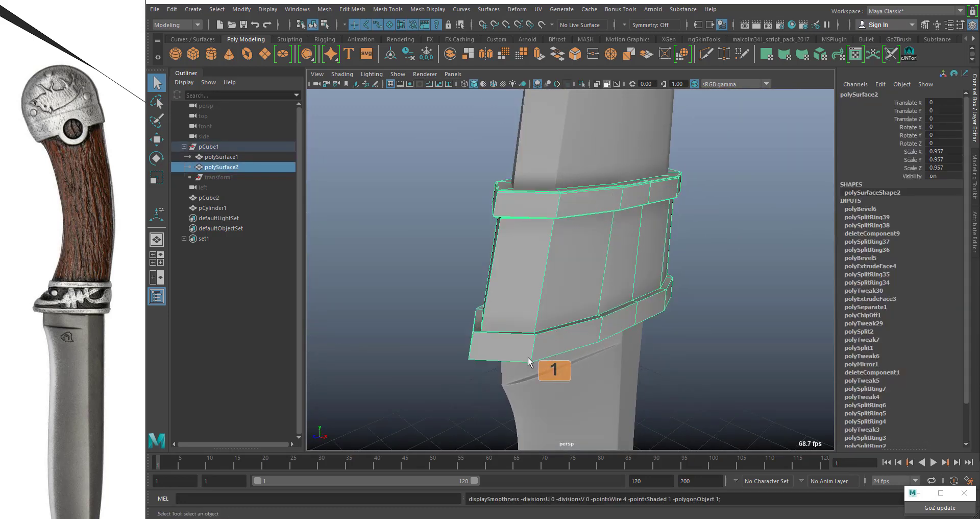
# In the side view, flatten the vertices along the top of the lower rim to one height by scaling them vertically to 0
pyautogui.keyDown('alt'); pyautogui.moveTo(527, 315); pyautogui.dragTo(605, 426, button='right'); pyautogui.keyUp('alt')
pyautogui.keyDown('alt'); pyautogui.moveTo(605, 426); pyautogui.dragTo(604, 363, button='middle'); pyautogui.keyUp('alt')
pyautogui.keyDown('alt'); pyautogui.scroll(-3, 536, 306); pyautogui.keyUp('alt')
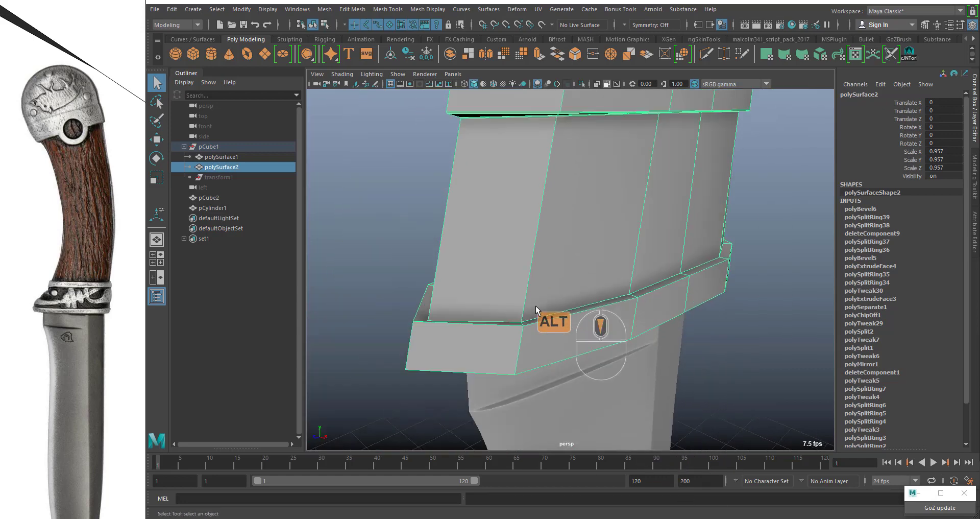
pyautogui.keyDown('alt'); pyautogui.moveTo(536, 309); pyautogui.dragTo(449, 312); pyautogui.keyUp('alt')
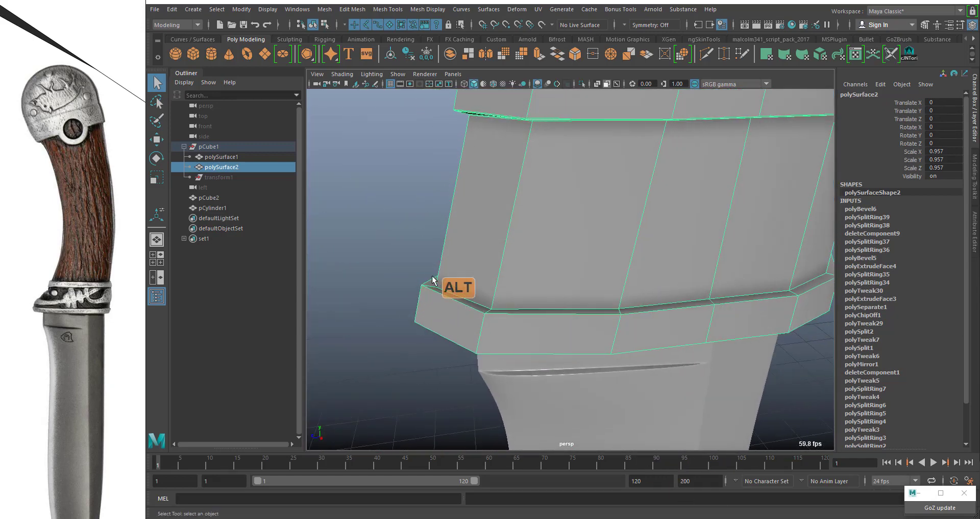
pyautogui.keyDown('alt'); pyautogui.moveTo(604, 272); pyautogui.dragTo(559, 295, button='middle'); pyautogui.keyUp('alt')
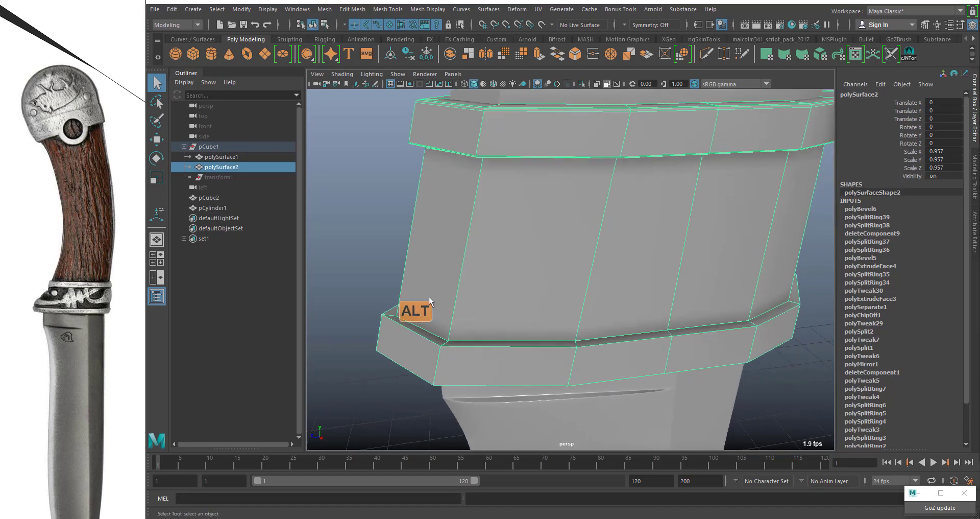
pyautogui.press('space')
pyautogui.moveTo(552, 251); pyautogui.dragTo(606, 253)
pyautogui.keyDown('alt'); pyautogui.moveTo(541, 305); pyautogui.dragTo(470, 214, button='middle'); pyautogui.keyUp('alt')
pyautogui.moveTo(471, 213); pyautogui.dragTo(384, 259, button='right')
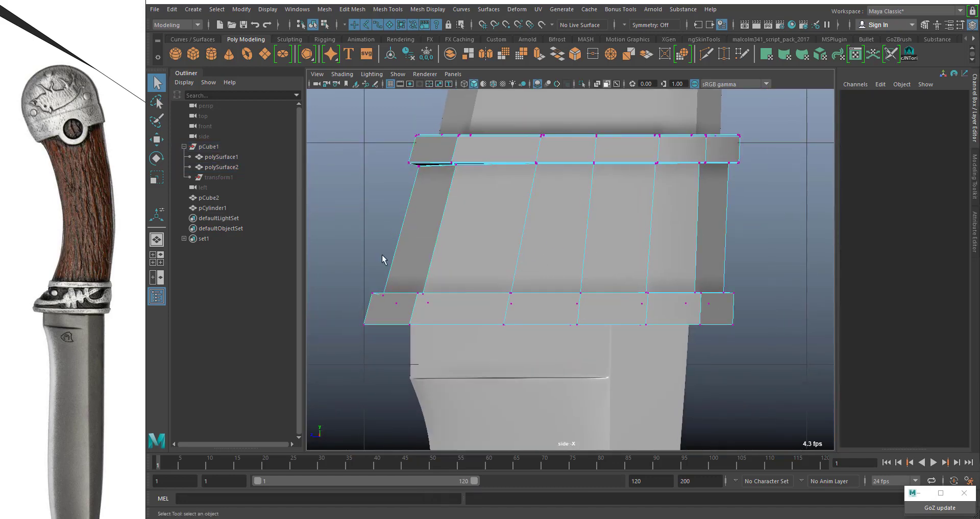
pyautogui.click(597, 84)
pyautogui.moveTo(357, 259); pyautogui.dragTo(750, 311)
pyautogui.press('r')
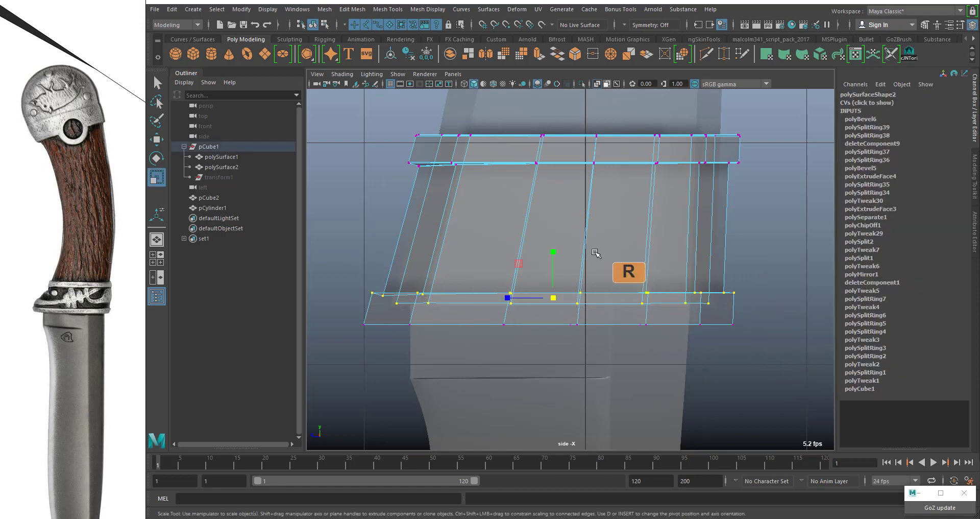
pyautogui.moveTo(555, 252); pyautogui.dragTo(560, 302)
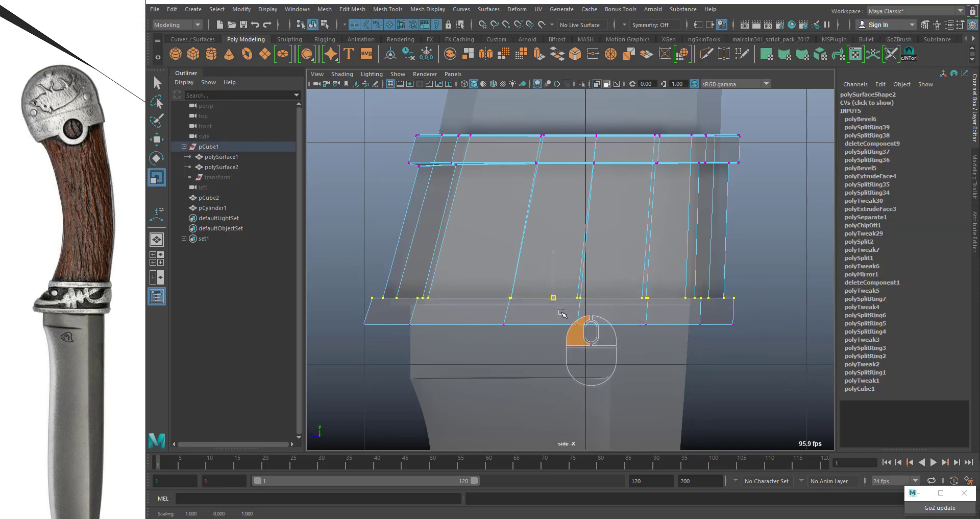
pyautogui.moveTo(627, 236); pyautogui.dragTo(662, 172, button='right')
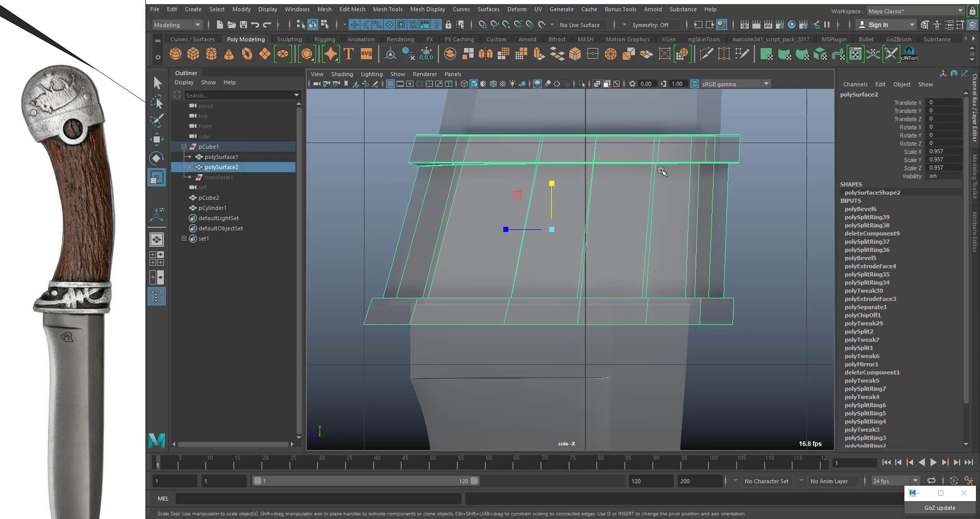
pyautogui.click(598, 83)
# Bevel the lower rim's upper and lower outer edge loops with Fraction 0.2 and Segments 2, and return to object mode
pyautogui.press('space')
pyautogui.moveTo(600, 214); pyautogui.dragTo(601, 183)
pyautogui.moveTo(614, 294)
pyautogui.keyDown('alt'); pyautogui.mouseDown()
pyautogui.moveTo(643, 286)
pyautogui.moveTo(617, 256)
pyautogui.mouseUp(); pyautogui.keyUp('alt')
pyautogui.moveTo(588, 235); pyautogui.dragTo(597, 200, button='right')
pyautogui.doubleClick(579, 298)
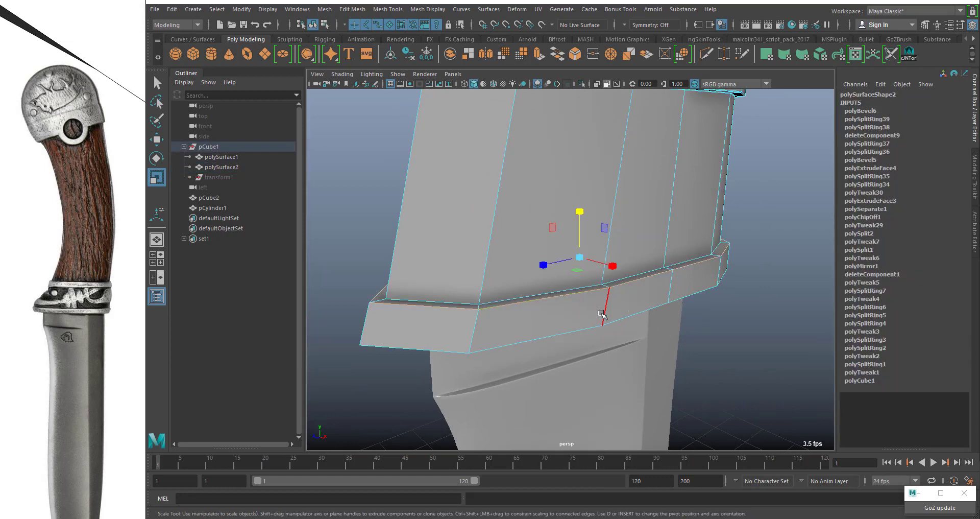
pyautogui.keyDown('shift'); pyautogui.doubleClick(540, 335); pyautogui.keyUp('shift')
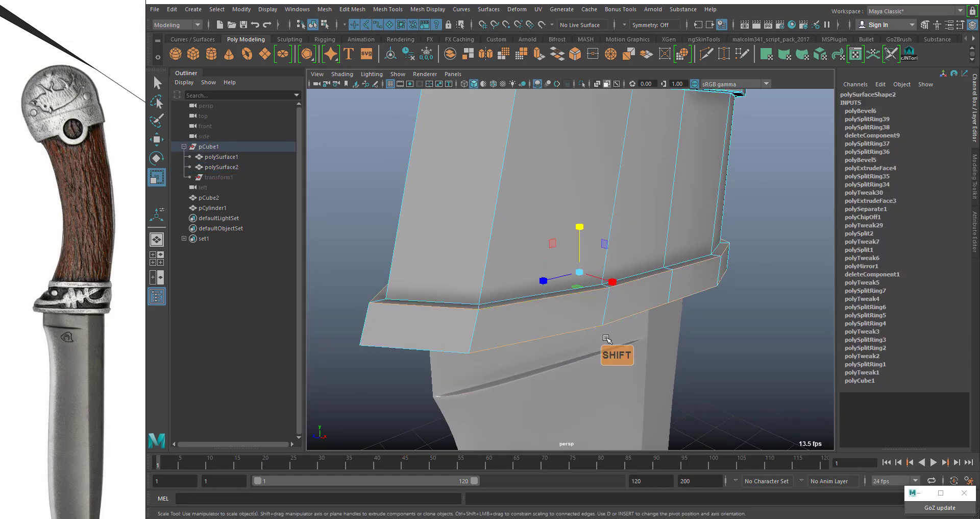
pyautogui.keyDown('alt'); pyautogui.moveTo(555, 338); pyautogui.dragTo(505, 286); pyautogui.keyUp('alt')
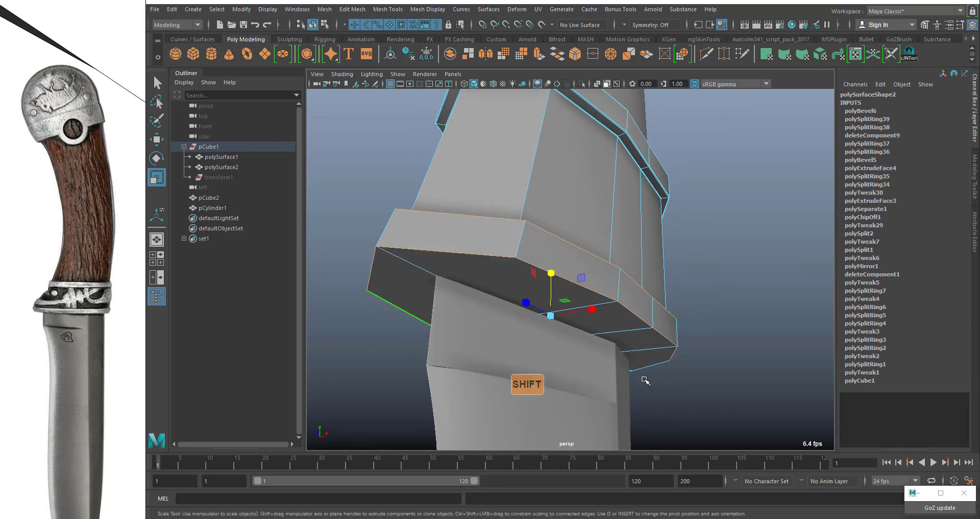
pyautogui.keyDown('alt'); pyautogui.moveTo(641, 377); pyautogui.dragTo(603, 326); pyautogui.keyUp('alt')
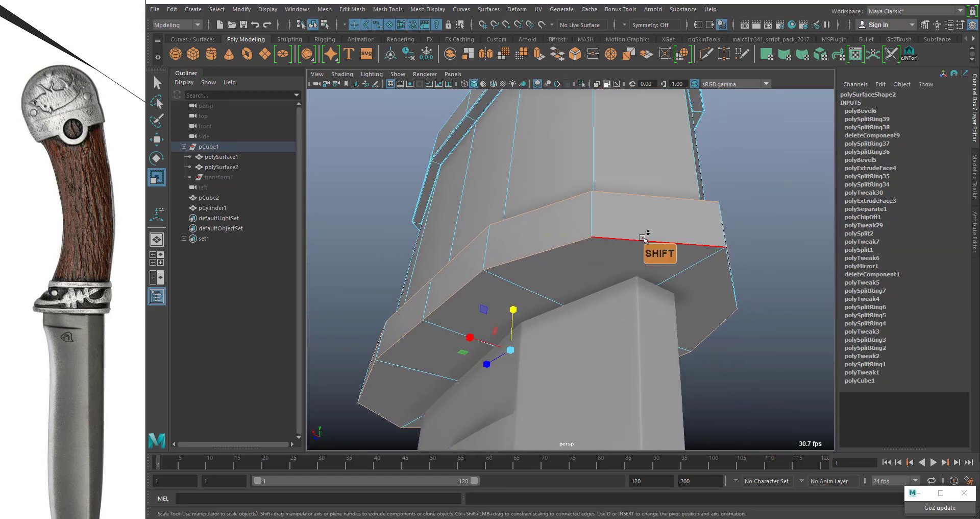
pyautogui.moveTo(670, 335)
pyautogui.keyDown('alt'); pyautogui.mouseDown()
pyautogui.moveTo(616, 376)
pyautogui.moveTo(681, 378)
pyautogui.moveTo(700, 398)
pyautogui.moveTo(782, 380)
pyautogui.moveTo(668, 361)
pyautogui.moveTo(685, 324)
pyautogui.mouseUp(); pyautogui.keyUp('alt')
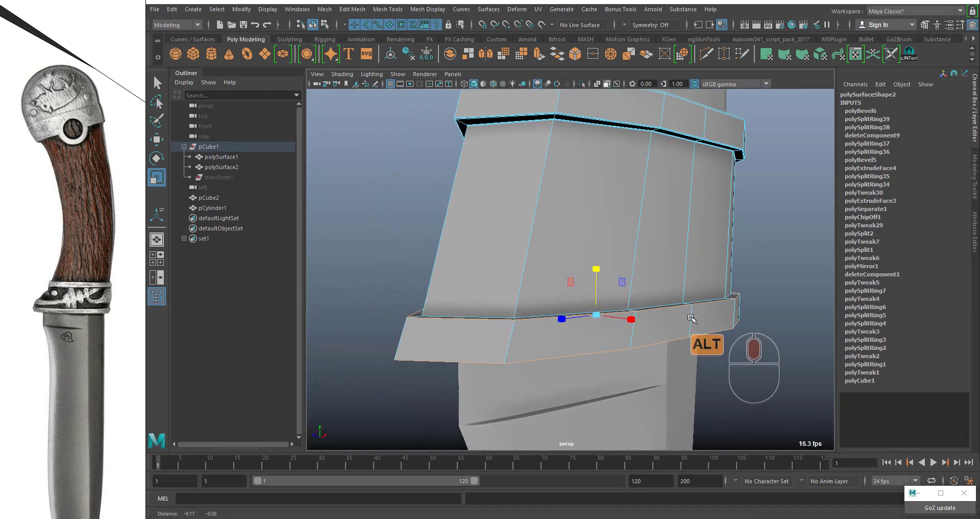
pyautogui.click(356, 11)
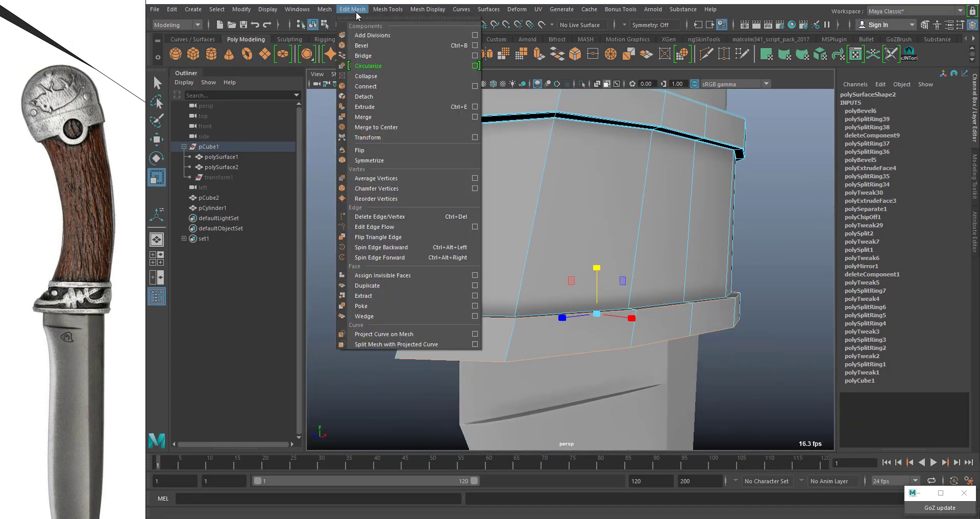
pyautogui.click(361, 45)
pyautogui.keyDown('alt'); pyautogui.moveTo(587, 245); pyautogui.dragTo(617, 261); pyautogui.keyUp('alt')
pyautogui.moveTo(760, 174); pyautogui.dragTo(720, 178)
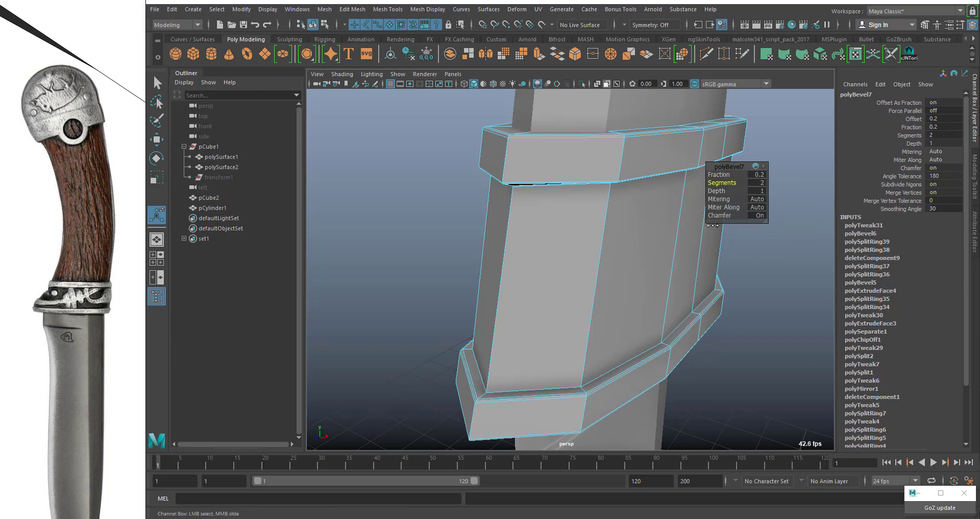
pyautogui.keyDown('alt'); pyautogui.moveTo(652, 311); pyautogui.dragTo(624, 310); pyautogui.keyUp('alt')
pyautogui.moveTo(506, 265); pyautogui.dragTo(542, 220, button='right')
# Insert two supporting edge loops along the corner where the lower rim's top meets the recessed band
pyautogui.keyDown('alt'); pyautogui.moveTo(419, 334); pyautogui.dragTo(518, 306, button='right'); pyautogui.keyUp('alt')
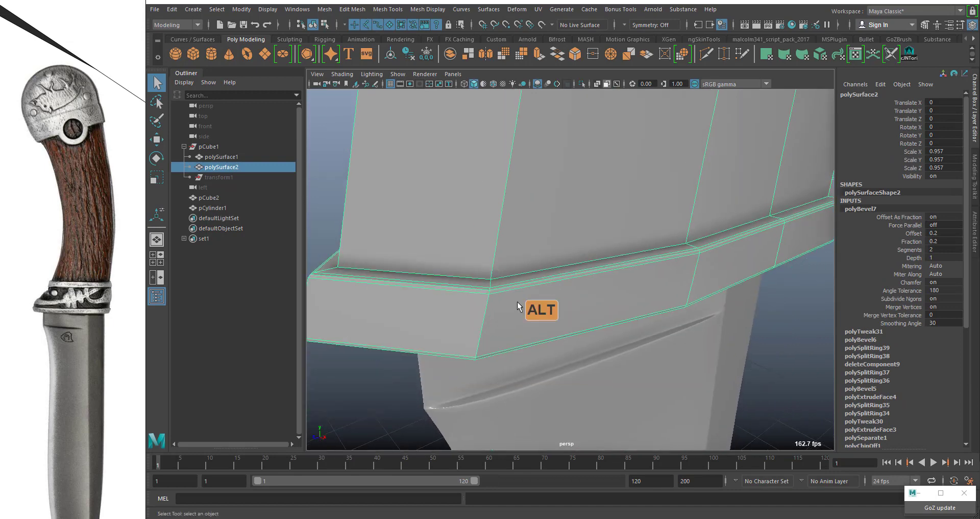
pyautogui.click(388, 10)
pyautogui.click(423, 87)
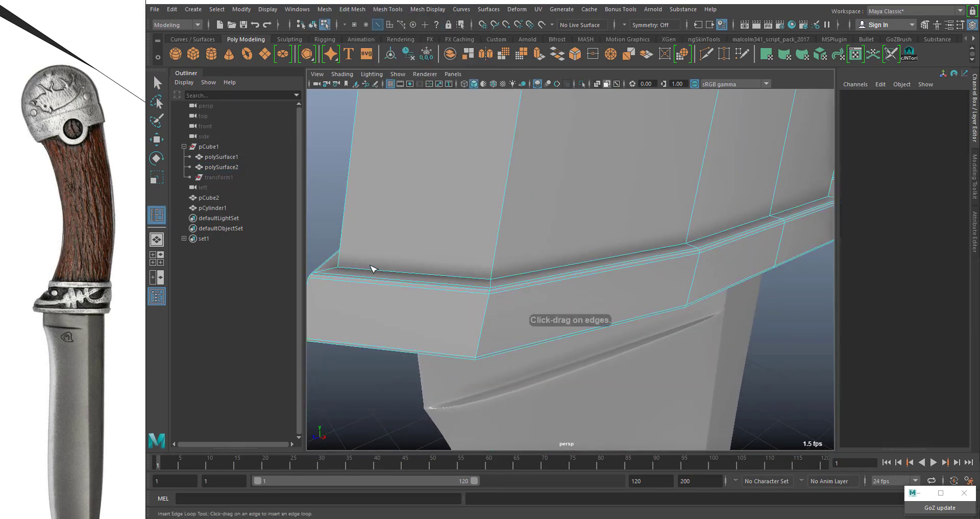
pyautogui.moveTo(497, 267); pyautogui.dragTo(491, 278)
pyautogui.keyDown('alt'); pyautogui.moveTo(492, 280); pyautogui.dragTo(530, 365, button='right'); pyautogui.keyUp('alt')
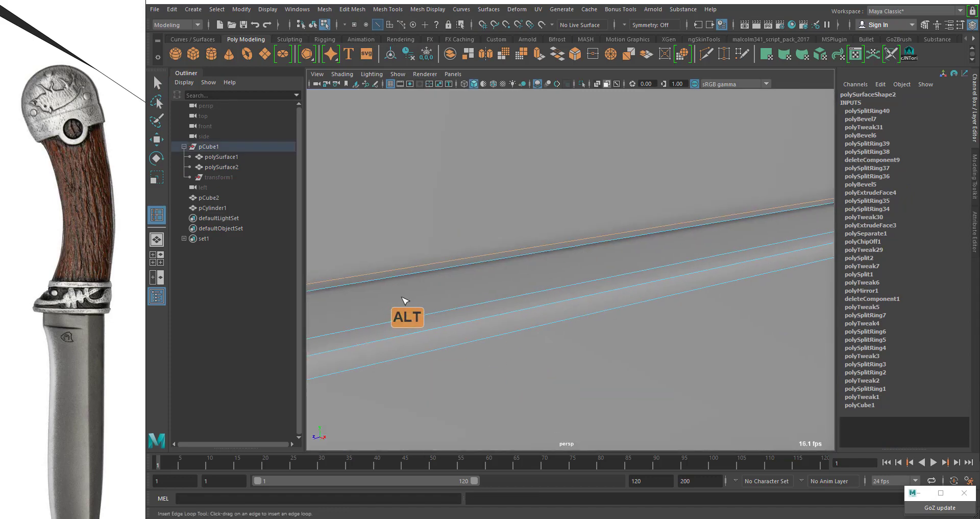
pyautogui.keyDown('alt'); pyautogui.moveTo(403, 299); pyautogui.dragTo(459, 289, button='middle'); pyautogui.keyUp('alt')
pyautogui.moveTo(664, 269); pyautogui.dragTo(663, 272)
pyautogui.scroll(-6, 663, 272)
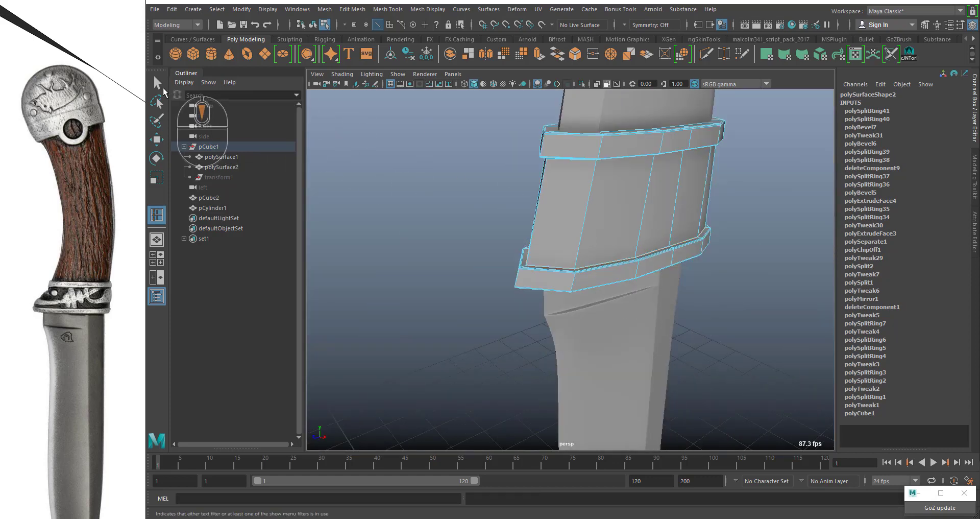
# Display the guard smoothed in object mode and examine its rims and band from several angles
pyautogui.moveTo(584, 172); pyautogui.dragTo(635, 153, button='right')
pyautogui.press('3')
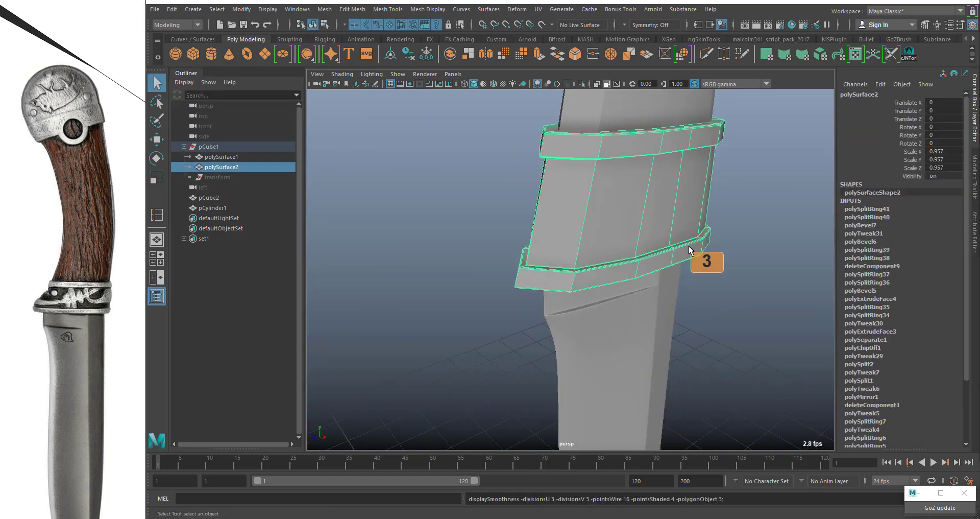
pyautogui.click(743, 255)
pyautogui.scroll(-2, 741, 264)
pyautogui.keyDown('alt'); pyautogui.moveTo(643, 265); pyautogui.dragTo(617, 258); pyautogui.keyUp('alt')
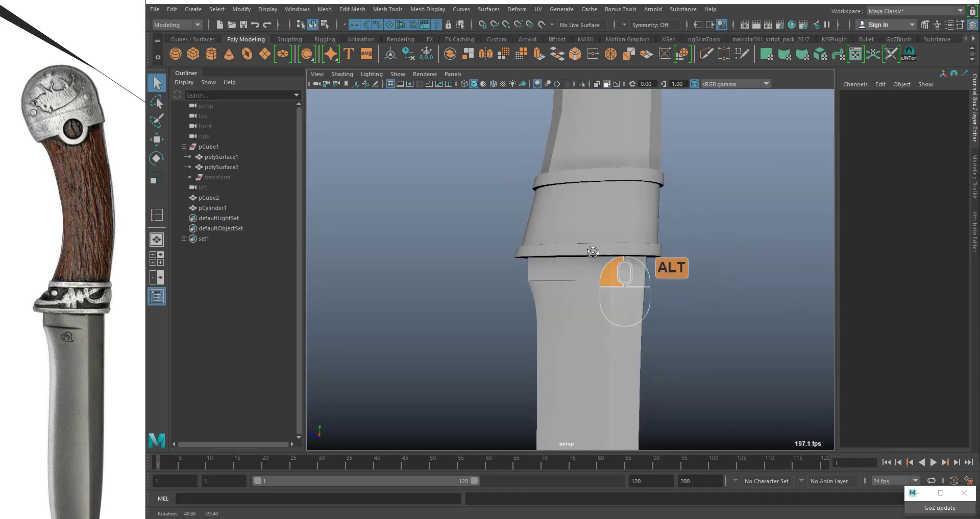
pyautogui.keyDown('alt'); pyautogui.moveTo(617, 258); pyautogui.dragTo(651, 280, button='right'); pyautogui.keyUp('alt')
pyautogui.keyDown('alt'); pyautogui.moveTo(652, 280); pyautogui.dragTo(591, 267); pyautogui.keyUp('alt')
pyautogui.click(571, 271)
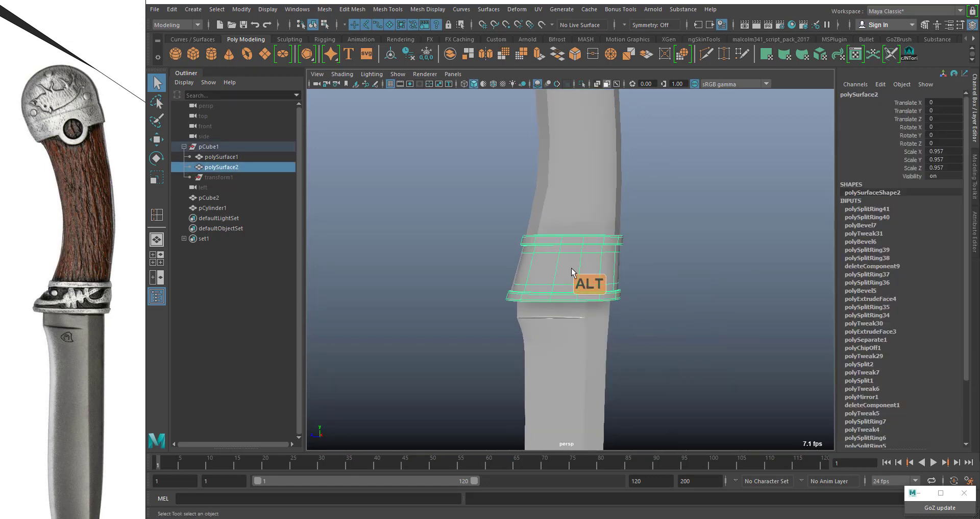
pyautogui.moveTo(599, 235); pyautogui.dragTo(672, 507, button='right')
pyautogui.click(683, 332)
pyautogui.keyDown('alt'); pyautogui.moveTo(682, 332); pyautogui.dragTo(635, 271); pyautogui.keyUp('alt')
# Shorten the guard by setting its vertical scale to about 0.86, reposition it on the knife, and deselect it
pyautogui.click(608, 270)
pyautogui.press('r')
pyautogui.keyDown('alt'); pyautogui.moveTo(605, 230); pyautogui.dragTo(642, 317, button='right'); pyautogui.keyUp('alt')
pyautogui.moveTo(562, 221); pyautogui.dragTo(563, 225)
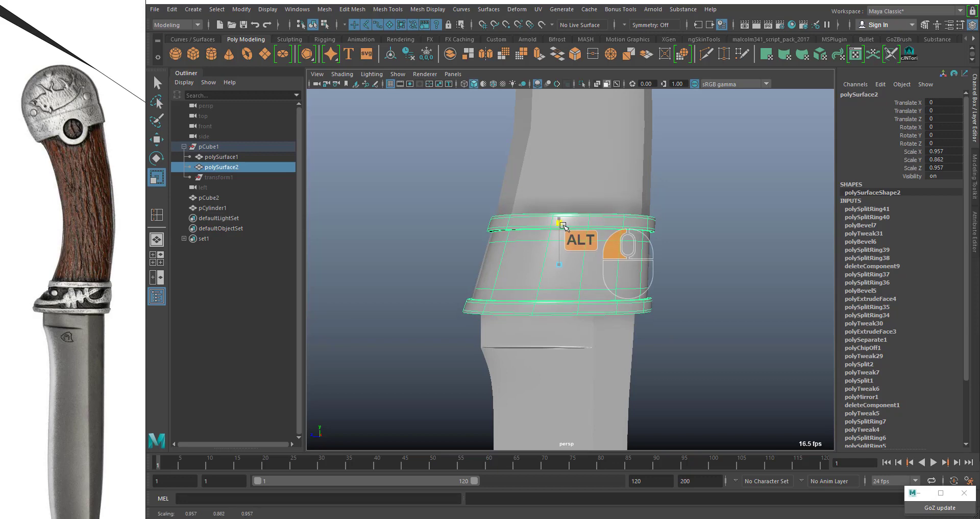
pyautogui.keyDown('alt'); pyautogui.moveTo(651, 280); pyautogui.dragTo(641, 268); pyautogui.keyUp('alt')
pyautogui.press('w')
pyautogui.moveTo(556, 213); pyautogui.dragTo(685, 315)
pyautogui.click(695, 264)
pyautogui.keyDown('alt'); pyautogui.scroll(-5, 693, 262); pyautogui.keyUp('alt')
pyautogui.keyDown('alt'); pyautogui.scroll(-3, 691, 301); pyautogui.keyUp('alt')
pyautogui.keyDown('alt'); pyautogui.moveTo(686, 315); pyautogui.dragTo(651, 309, button='right'); pyautogui.keyUp('alt')
pyautogui.keyDown('alt'); pyautogui.moveTo(650, 309); pyautogui.dragTo(597, 314); pyautogui.keyUp('alt')
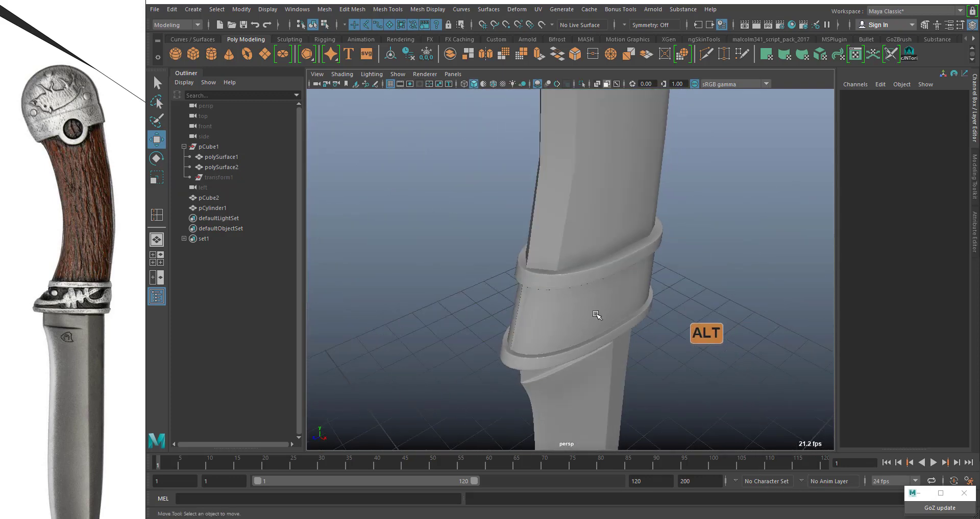
# Select the grip and compare its shape with the side and edge views in the knife reference photos
pyautogui.click(583, 222)
pyautogui.scroll(-3, 601, 277)
pyautogui.scroll(-5, 108, 214)
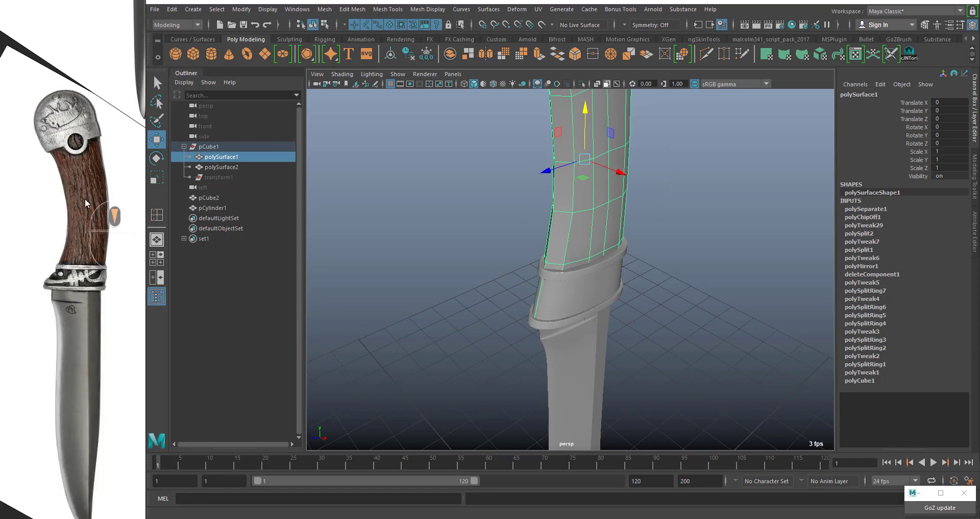
pyautogui.moveTo(105, 137); pyautogui.dragTo(69, 312, button='middle')
pyautogui.scroll(5, 77, 260)
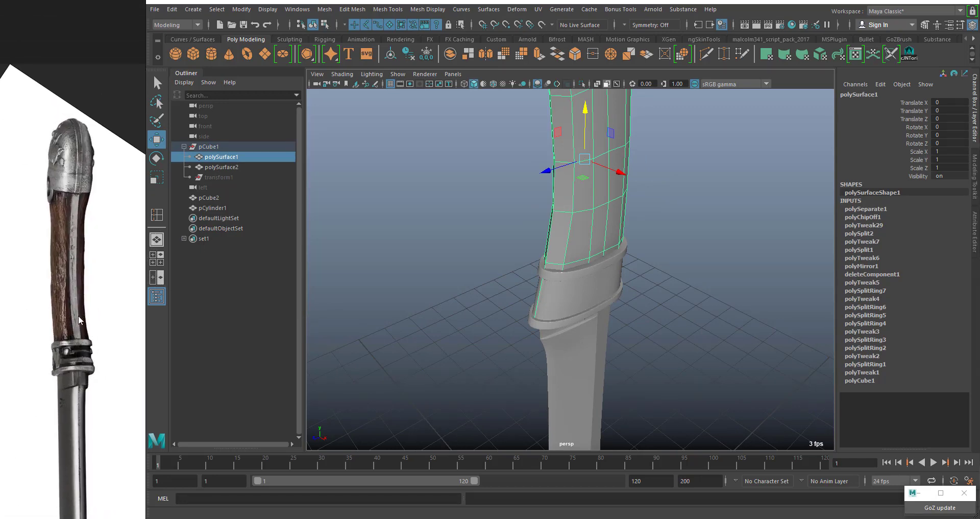
pyautogui.keyDown('alt'); pyautogui.moveTo(566, 198); pyautogui.dragTo(681, 234); pyautogui.keyUp('alt')
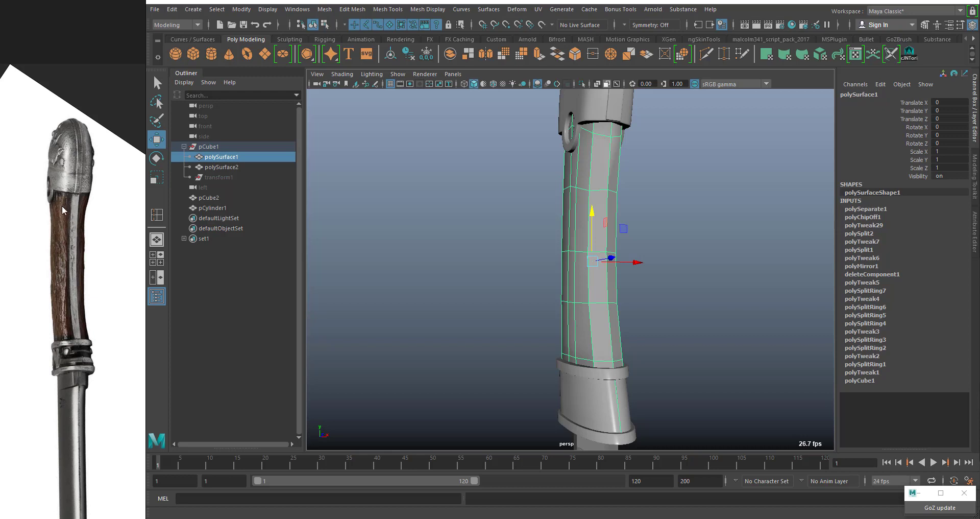
pyautogui.scroll(-5, 72, 332)
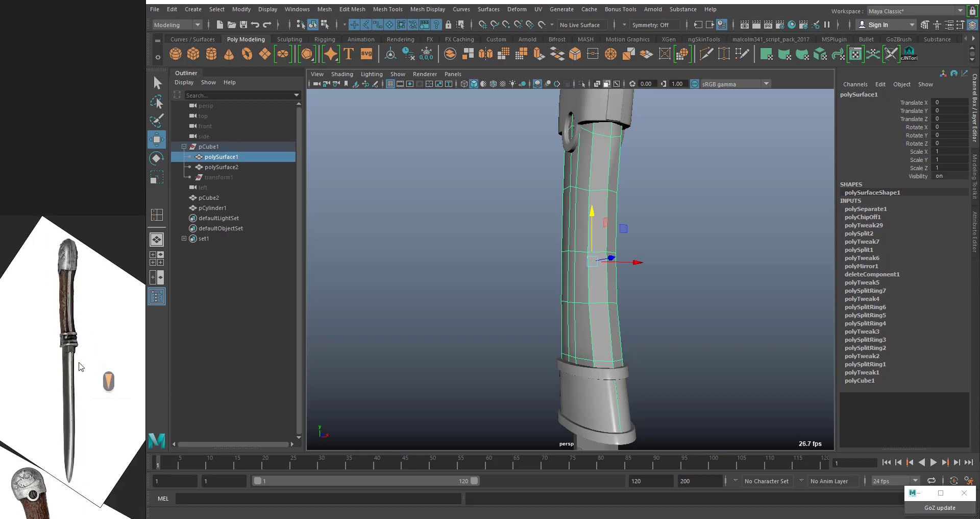
pyautogui.scroll(5, 62, 329)
pyautogui.moveTo(77, 433); pyautogui.dragTo(127, 231, button='middle')
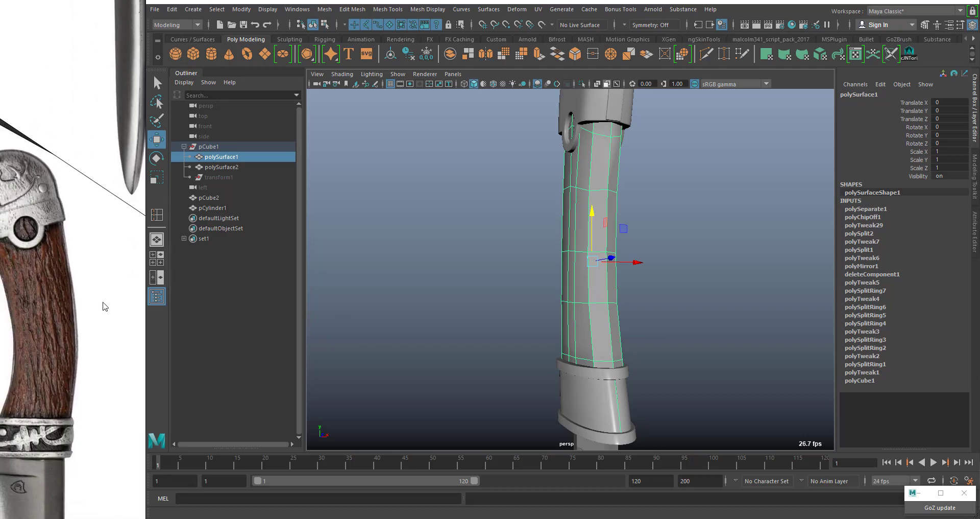
pyautogui.scroll(-2, 101, 274)
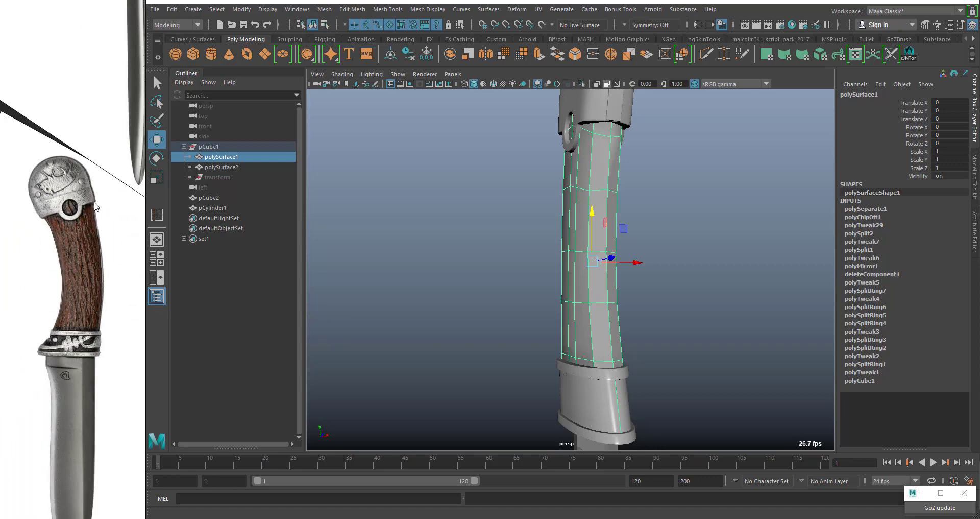
pyautogui.moveTo(94, 219); pyautogui.dragTo(93, 381, button='middle')
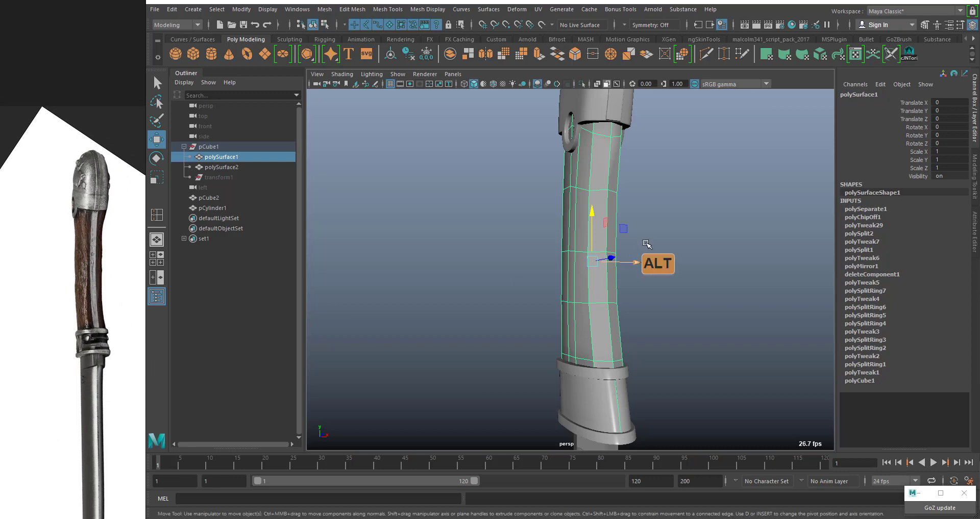
# Examine the grip's narrow edge and side outline in the perspective and side views
pyautogui.keyDown('alt'); pyautogui.moveTo(641, 261); pyautogui.dragTo(523, 313); pyautogui.keyUp('alt')
pyautogui.keyDown('alt'); pyautogui.moveTo(481, 267); pyautogui.dragTo(505, 289); pyautogui.keyUp('alt')
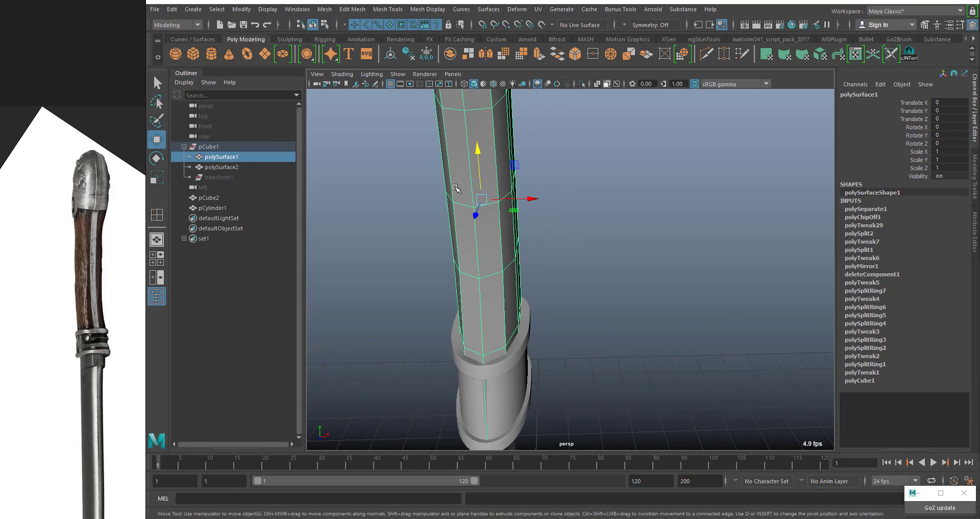
pyautogui.keyDown('alt'); pyautogui.moveTo(455, 188); pyautogui.dragTo(714, 306); pyautogui.keyUp('alt')
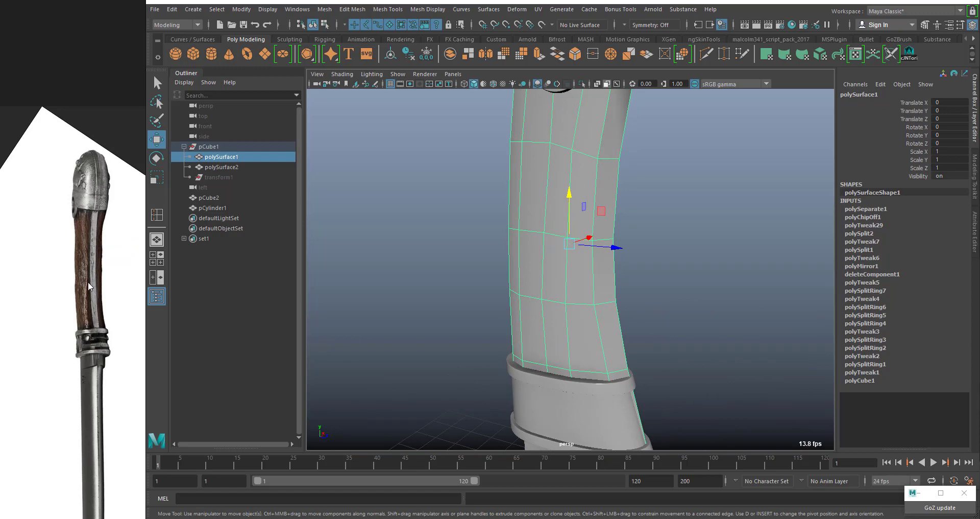
pyautogui.press('space')
pyautogui.moveTo(669, 181); pyautogui.dragTo(581, 264)
pyautogui.keyDown('alt'); pyautogui.moveTo(582, 264); pyautogui.dragTo(786, 479, button='right'); pyautogui.keyUp('alt')
pyautogui.keyDown('alt'); pyautogui.moveTo(621, 244); pyautogui.dragTo(536, 394, button='middle'); pyautogui.keyUp('alt')
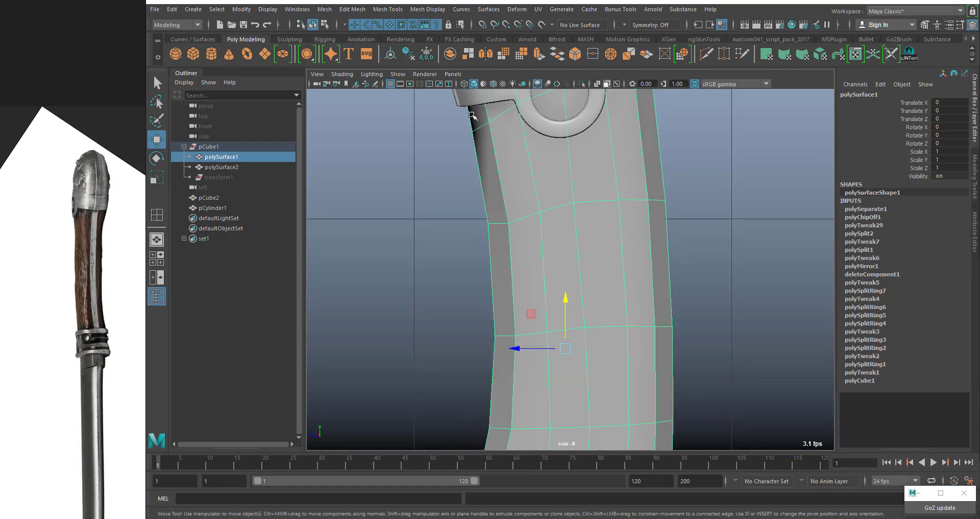
pyautogui.press('space')
pyautogui.moveTo(567, 220); pyautogui.dragTo(617, 227)
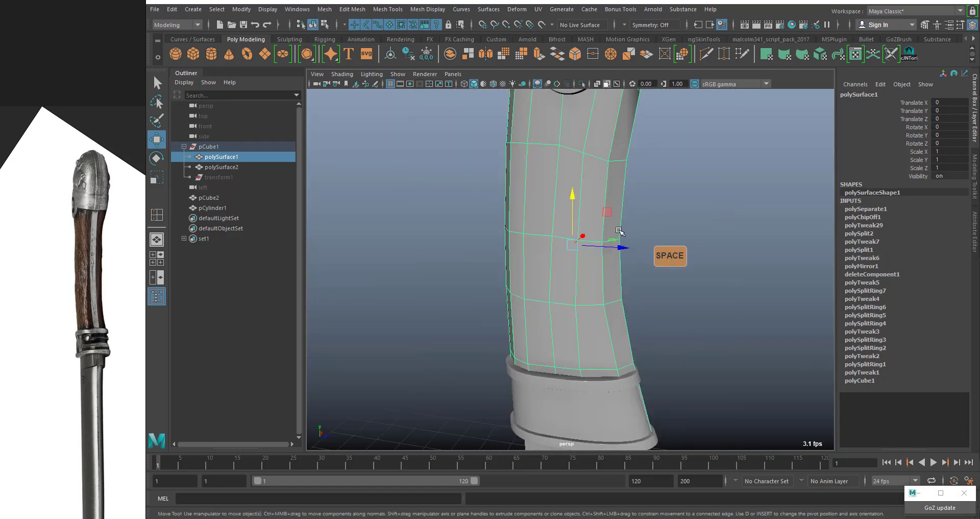
pyautogui.keyDown('alt'); pyautogui.moveTo(659, 168); pyautogui.dragTo(605, 176); pyautogui.keyUp('alt')
pyautogui.keyDown('alt'); pyautogui.moveTo(606, 174); pyautogui.dragTo(580, 229, button='middle'); pyautogui.keyUp('alt')
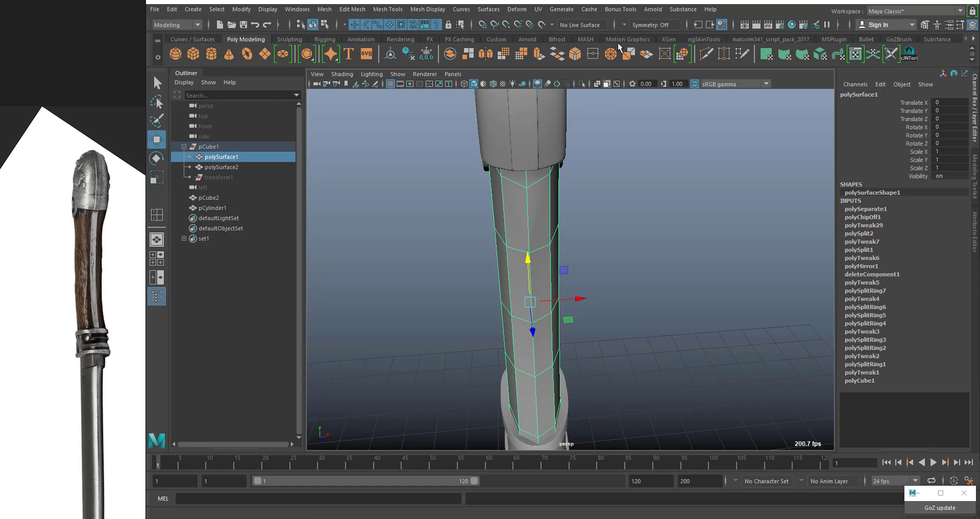
# Enable Object X symmetry and insert mirrored lengthwise edge loops on both sides of the grip's center edge, then leave the tool
pyautogui.click(626, 26)
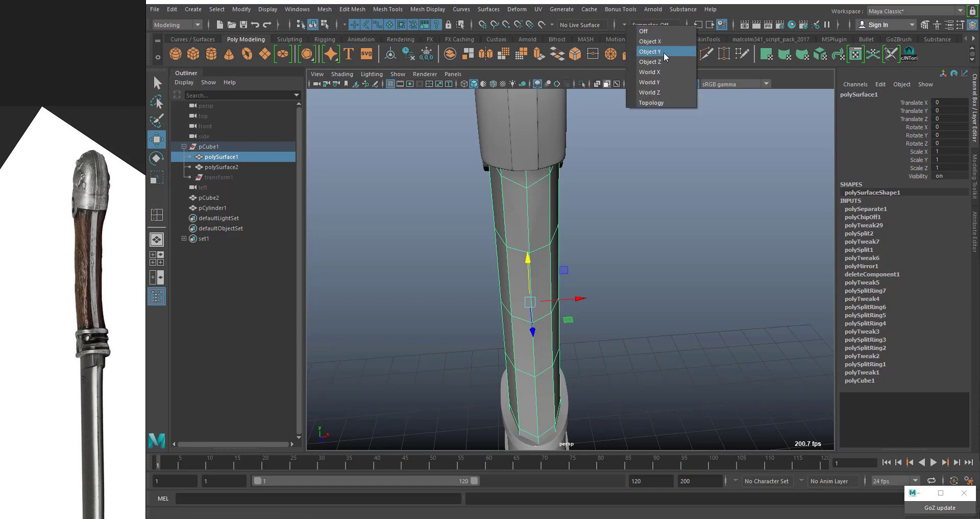
pyautogui.click(662, 42)
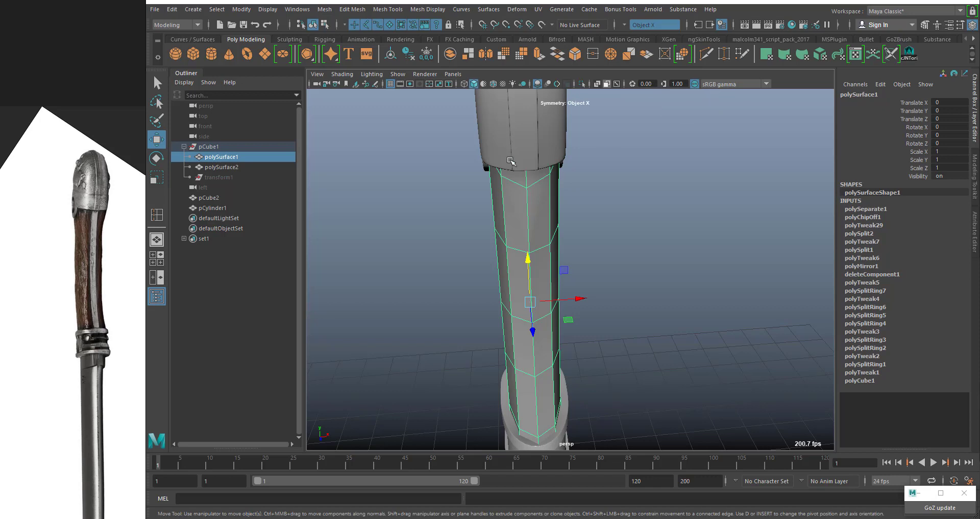
pyautogui.click(395, 14)
pyautogui.click(422, 87)
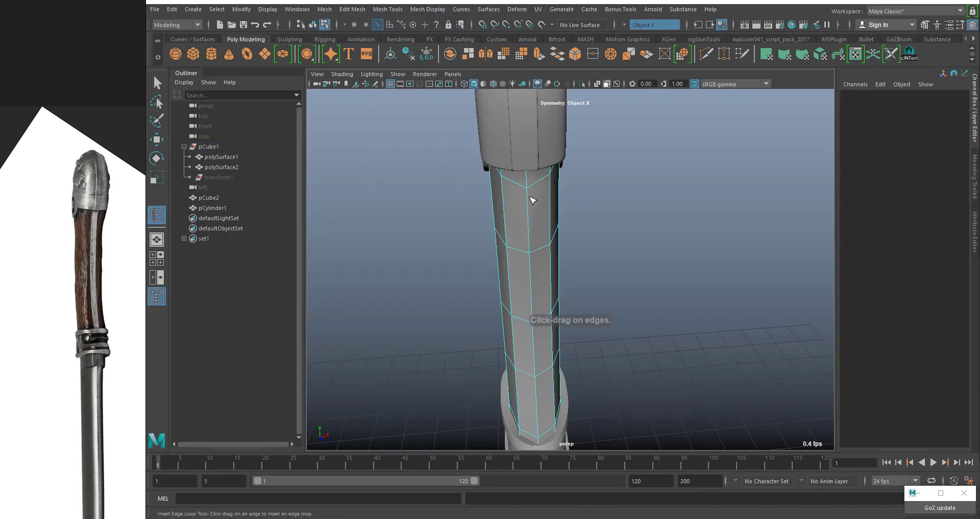
pyautogui.moveTo(547, 180); pyautogui.dragTo(546, 180)
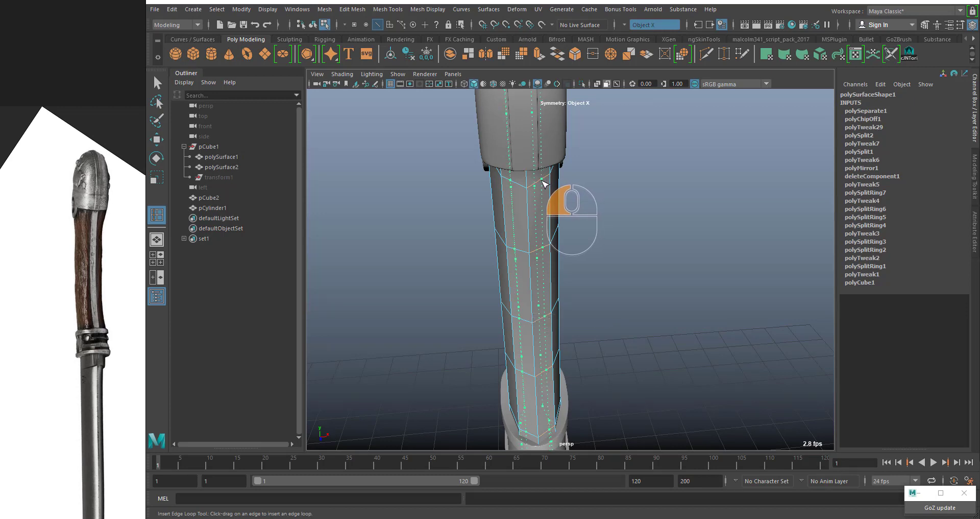
pyautogui.moveTo(545, 182); pyautogui.dragTo(546, 184)
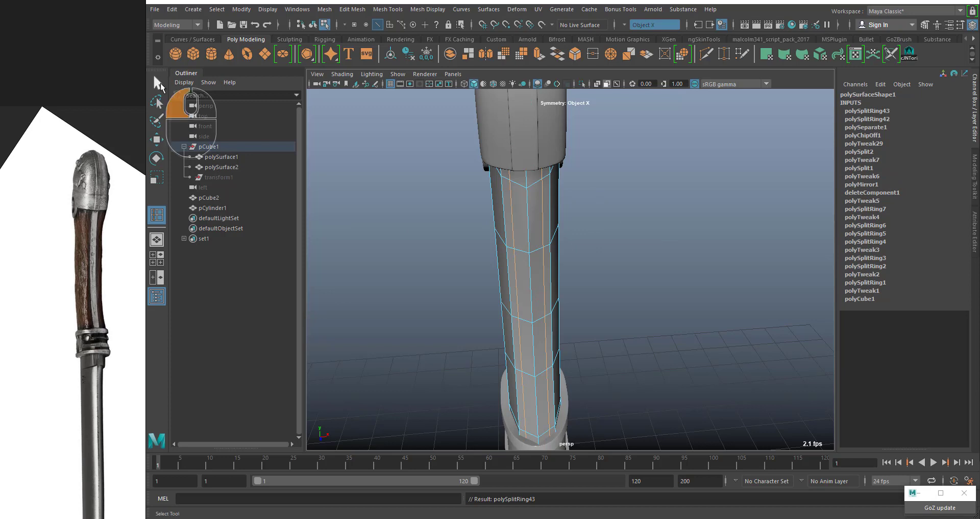
pyautogui.click(158, 83)
# In an X-ray side view, move the inserted loop's vertices at and just below the pommel edge out to the grip's narrow edge
pyautogui.moveTo(526, 191); pyautogui.dragTo(556, 202, button='right')
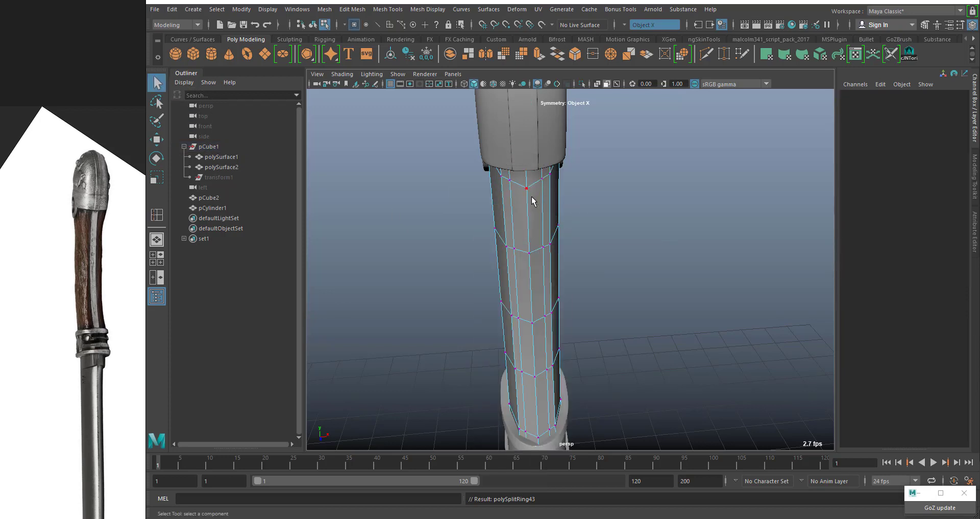
pyautogui.press('space')
pyautogui.moveTo(531, 199); pyautogui.dragTo(623, 215)
pyautogui.keyDown('alt'); pyautogui.moveTo(586, 175); pyautogui.dragTo(600, 109, button='right'); pyautogui.keyUp('alt')
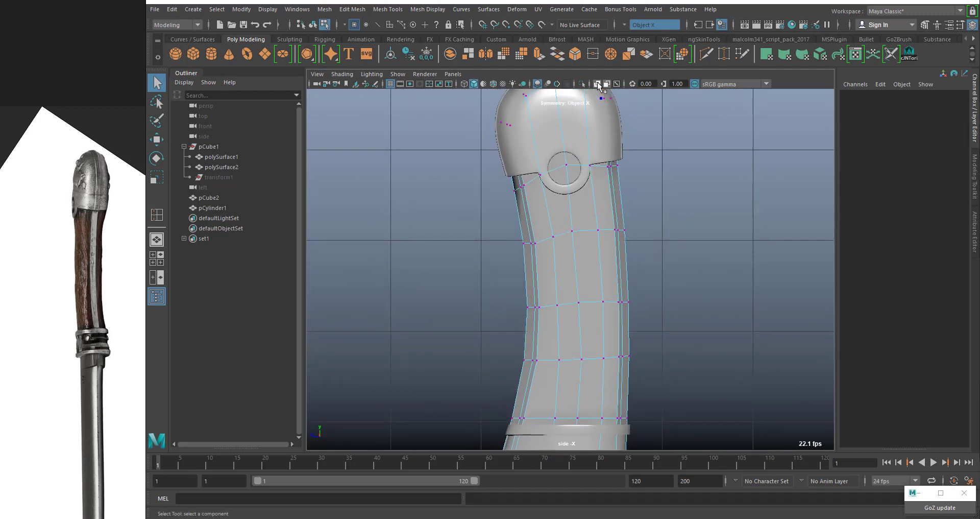
pyautogui.click(597, 82)
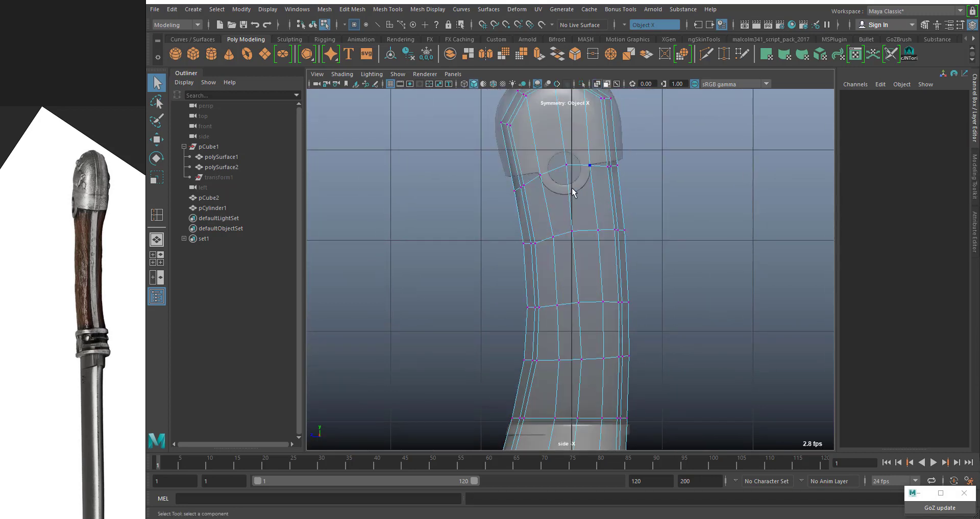
pyautogui.click(521, 188)
pyautogui.press('w')
pyautogui.moveTo(465, 188); pyautogui.dragTo(460, 189)
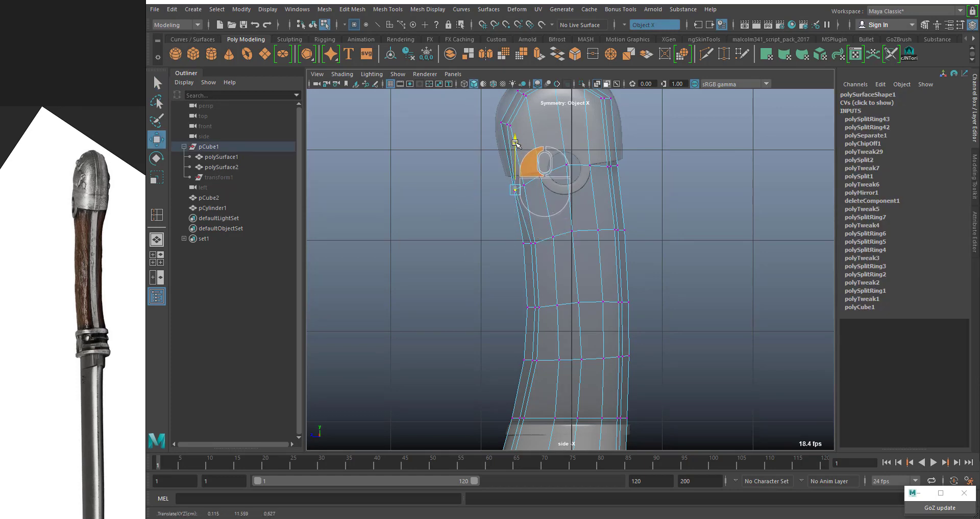
pyautogui.click(505, 126)
pyautogui.moveTo(458, 125); pyautogui.dragTo(457, 128)
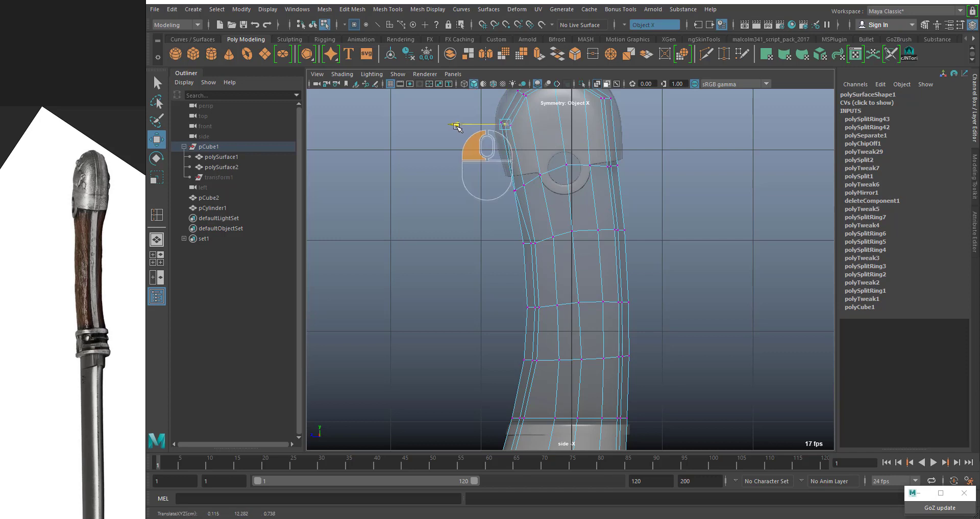
# Move the inserted loop's vertices in the three middle rows of the grip outward until they meet the narrow edge's outline
pyautogui.click(533, 246)
pyautogui.keyDown('alt'); pyautogui.scroll(5, 561, 250); pyautogui.keyUp('alt')
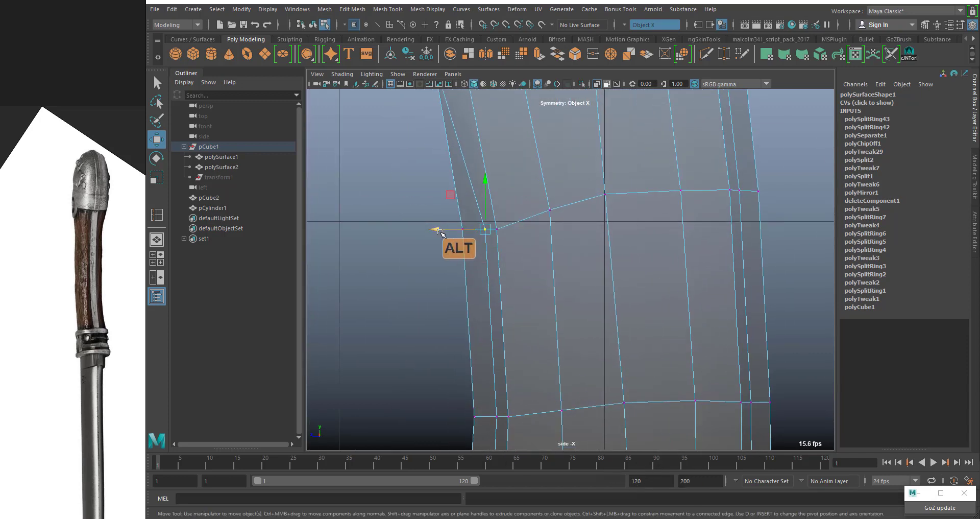
pyautogui.moveTo(439, 231); pyautogui.dragTo(417, 230)
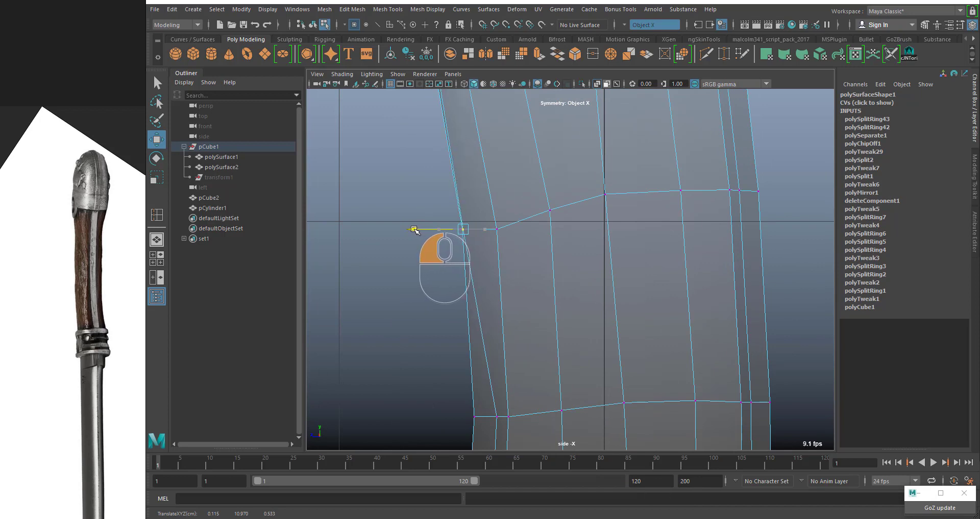
pyautogui.click(496, 415)
pyautogui.moveTo(446, 416); pyautogui.dragTo(425, 411)
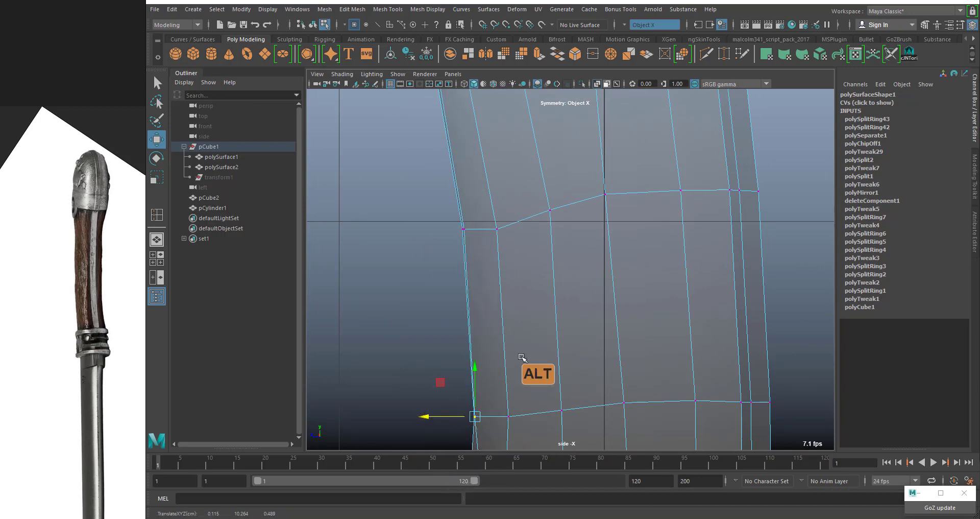
pyautogui.keyDown('alt'); pyautogui.moveTo(511, 287); pyautogui.dragTo(552, 103, button='middle'); pyautogui.keyUp('alt')
pyautogui.keyDown('alt'); pyautogui.moveTo(545, 399); pyautogui.dragTo(550, 296, button='middle'); pyautogui.keyUp('alt')
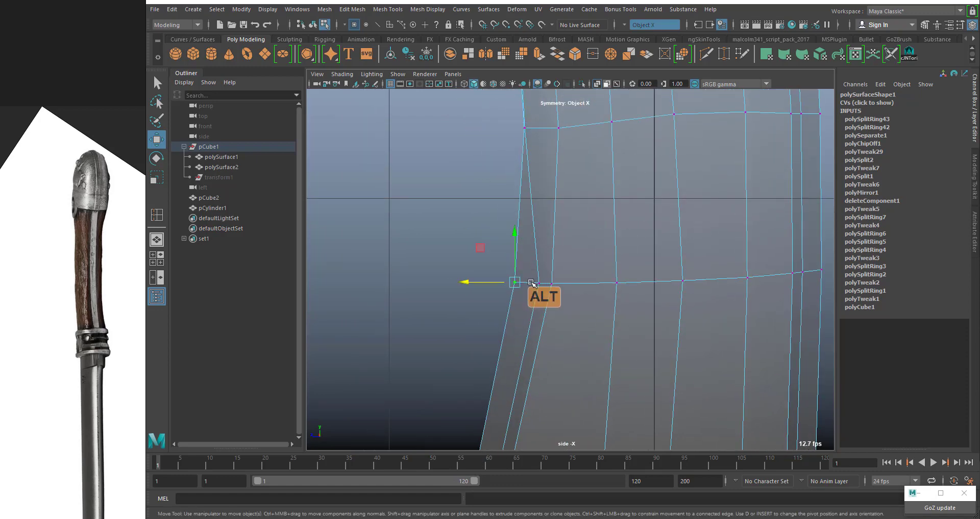
pyautogui.moveTo(494, 287); pyautogui.dragTo(472, 287)
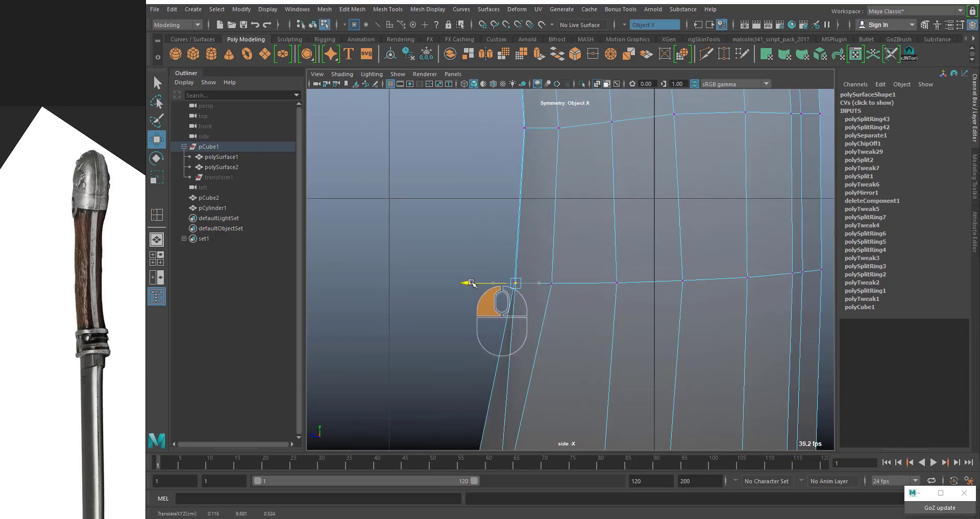
# Move the inserted loop's vertices in the two lowest rows, around the guard, outward to the narrow edge's outline
pyautogui.keyDown('alt'); pyautogui.moveTo(472, 286); pyautogui.dragTo(543, 93, button='middle'); pyautogui.keyUp('alt')
pyautogui.click(515, 226)
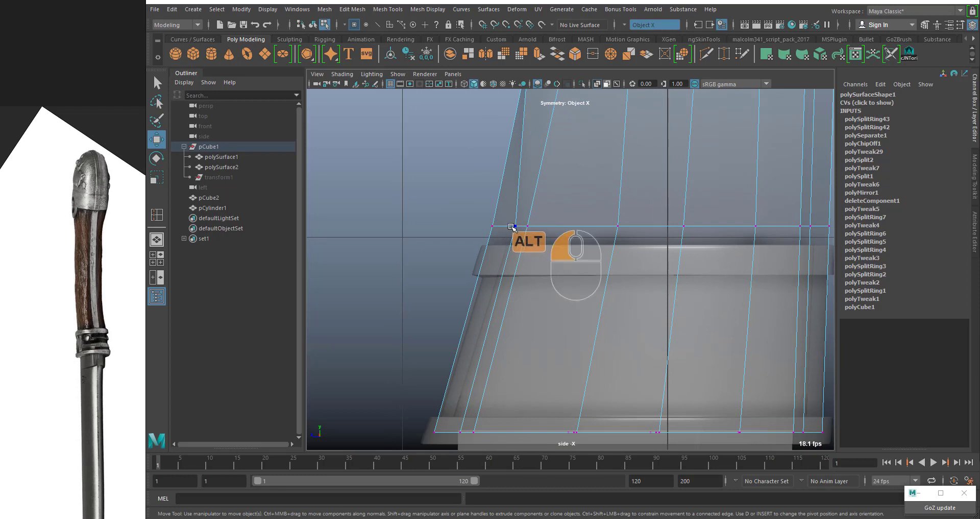
pyautogui.moveTo(466, 225); pyautogui.dragTo(444, 228)
pyautogui.keyDown('alt'); pyautogui.moveTo(464, 427); pyautogui.dragTo(469, 377, button='middle'); pyautogui.keyUp('alt')
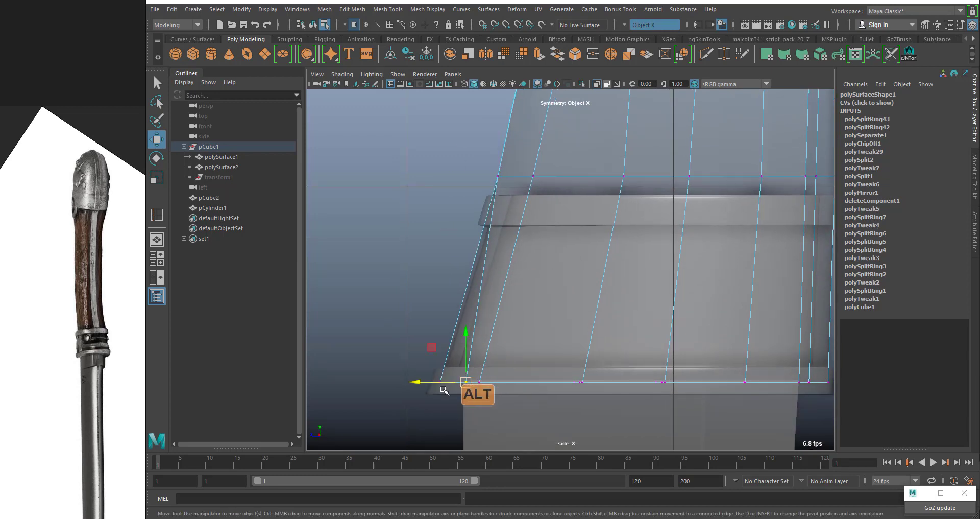
pyautogui.moveTo(444, 391); pyautogui.dragTo(472, 462)
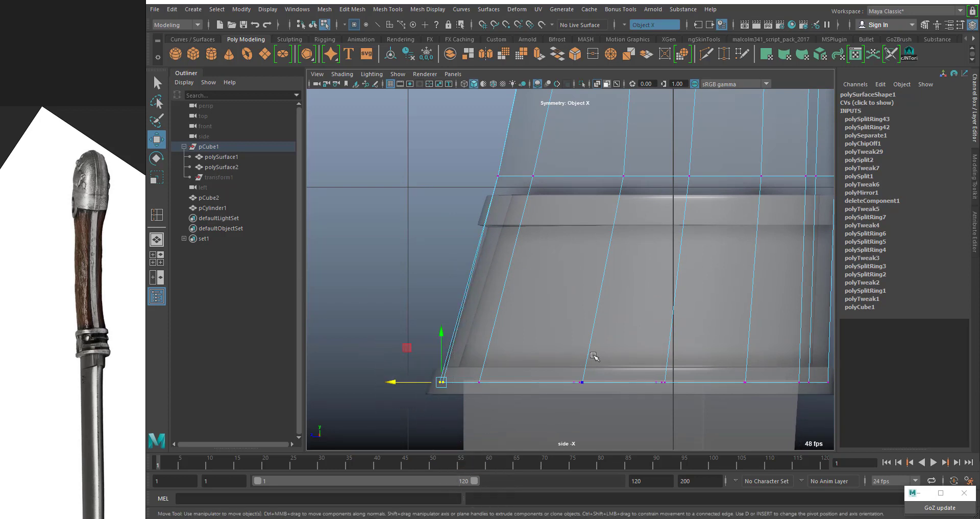
# Scale the edge vertices flat along the depth axis in the three lowest rows, aligning the inserted loops with the center edge
pyautogui.press('r')
pyautogui.moveTo(397, 382); pyautogui.dragTo(532, 395)
pyautogui.keyDown('alt'); pyautogui.moveTo(532, 266); pyautogui.dragTo(513, 392, button='middle'); pyautogui.keyUp('alt')
pyautogui.moveTo(440, 269); pyautogui.dragTo(491, 327)
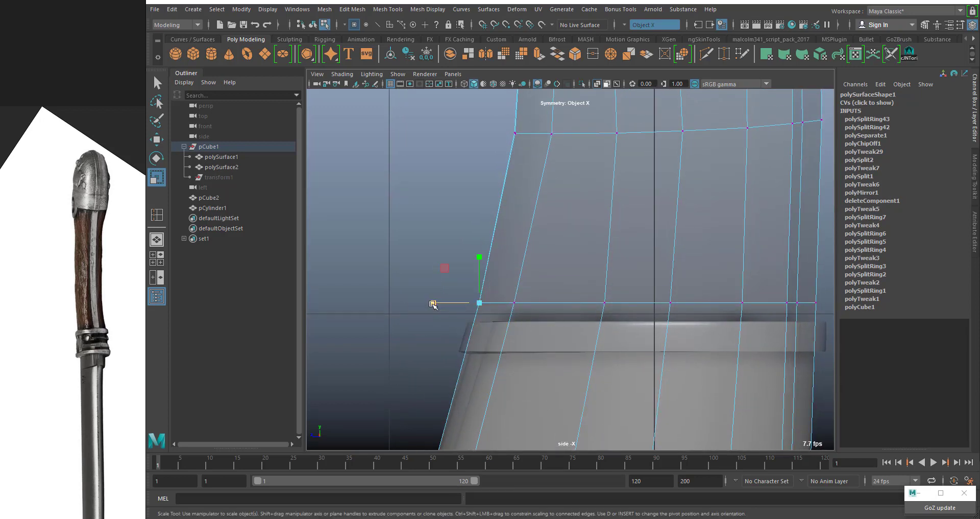
pyautogui.moveTo(432, 303); pyautogui.dragTo(552, 309)
pyautogui.keyDown('alt'); pyautogui.moveTo(549, 196); pyautogui.dragTo(536, 330, button='middle'); pyautogui.keyUp('alt')
pyautogui.moveTo(474, 249); pyautogui.dragTo(510, 294)
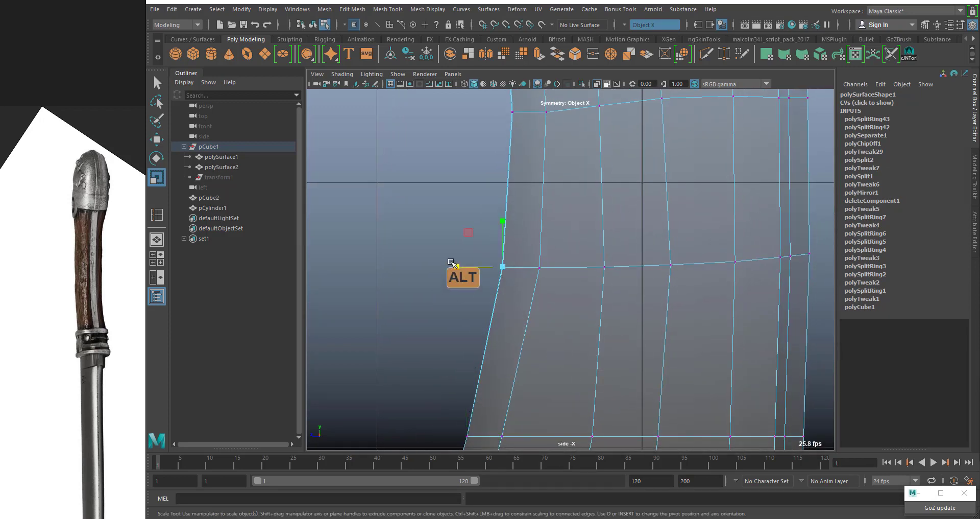
pyautogui.moveTo(457, 266); pyautogui.dragTo(550, 273)
# Flatten the edge vertices in the remaining upper rows with Scale, working row by row up into the pommel
pyautogui.keyDown('alt'); pyautogui.moveTo(569, 165); pyautogui.dragTo(561, 275, button='middle'); pyautogui.keyUp('alt')
pyautogui.moveTo(482, 208); pyautogui.dragTo(515, 240)
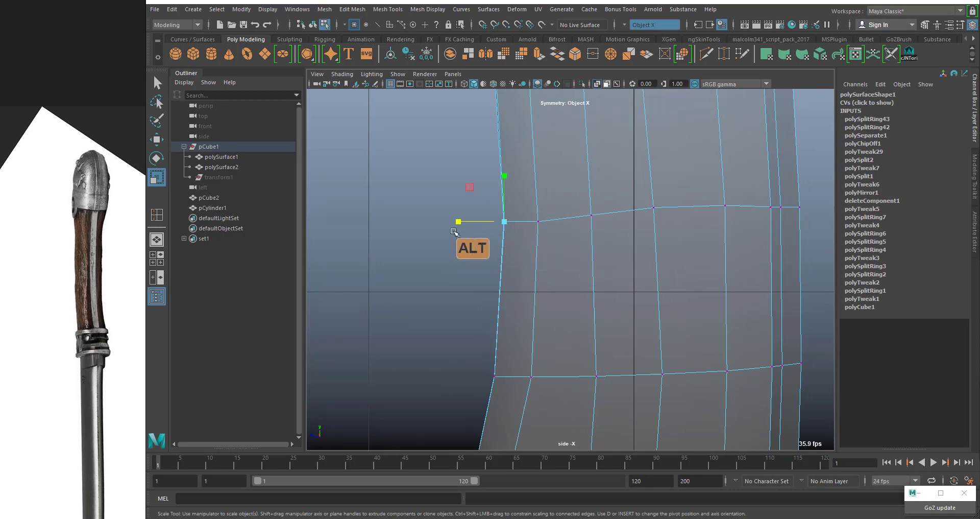
pyautogui.moveTo(458, 220); pyautogui.dragTo(554, 209)
pyautogui.keyDown('alt'); pyautogui.moveTo(563, 166); pyautogui.dragTo(574, 354, button='middle'); pyautogui.keyUp('alt')
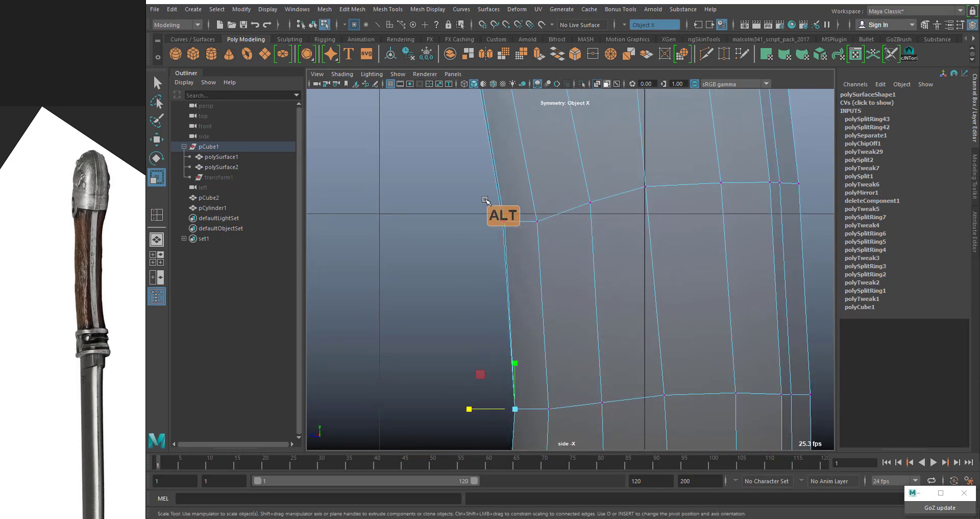
pyautogui.moveTo(484, 198); pyautogui.dragTo(515, 241)
pyautogui.keyDown('alt'); pyautogui.moveTo(564, 194); pyautogui.dragTo(608, 366, button='middle'); pyautogui.keyUp('alt')
pyautogui.moveTo(511, 233); pyautogui.dragTo(529, 250)
pyautogui.moveTo(474, 238); pyautogui.dragTo(573, 265)
pyautogui.keyDown('alt'); pyautogui.moveTo(552, 166); pyautogui.dragTo(564, 279, button='middle'); pyautogui.keyUp('alt')
pyautogui.moveTo(469, 147); pyautogui.dragTo(594, 170)
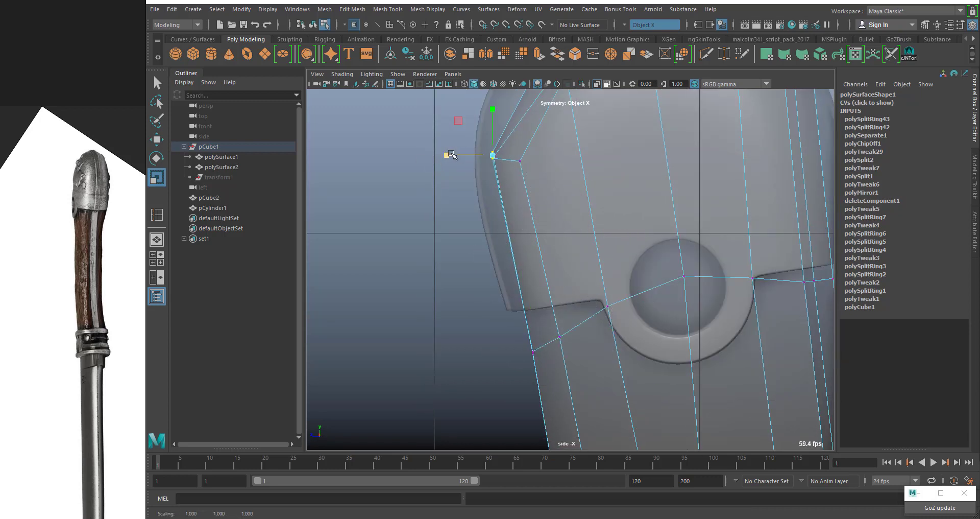
pyautogui.moveTo(445, 155); pyautogui.dragTo(776, 176)
# Move the inner vertices of the first row below the pommel slightly upward to even out the row's curve
pyautogui.keyDown('alt'); pyautogui.moveTo(685, 210); pyautogui.dragTo(662, 250, button='right'); pyautogui.keyUp('alt')
pyautogui.keyDown('alt'); pyautogui.moveTo(664, 255); pyautogui.dragTo(628, 135, button='middle'); pyautogui.keyUp('alt')
pyautogui.keyDown('alt'); pyautogui.moveTo(645, 313); pyautogui.dragTo(626, 387, button='right'); pyautogui.keyUp('alt')
pyautogui.click(561, 314)
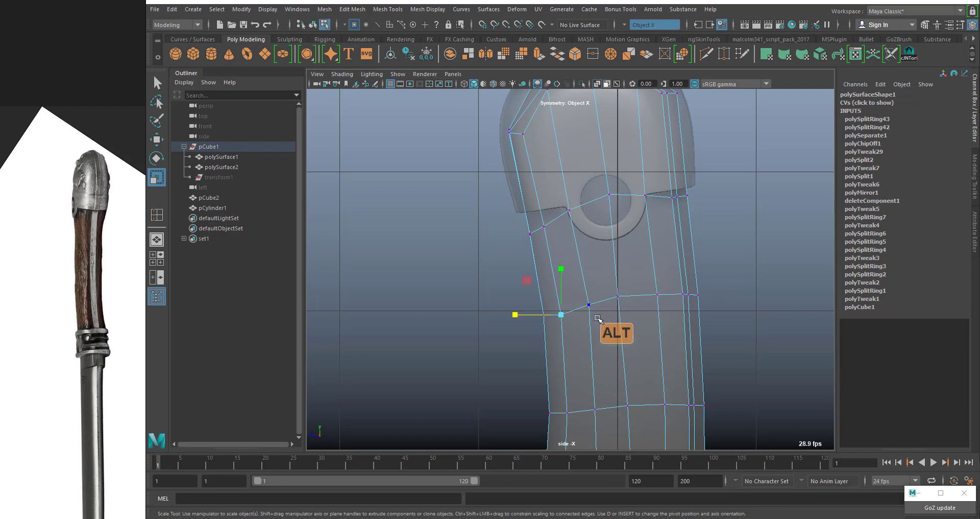
pyautogui.press('w')
pyautogui.keyDown('alt'); pyautogui.moveTo(576, 327); pyautogui.dragTo(629, 418, button='right'); pyautogui.keyUp('alt')
pyautogui.moveTo(556, 284); pyautogui.dragTo(596, 270)
pyautogui.click(598, 321)
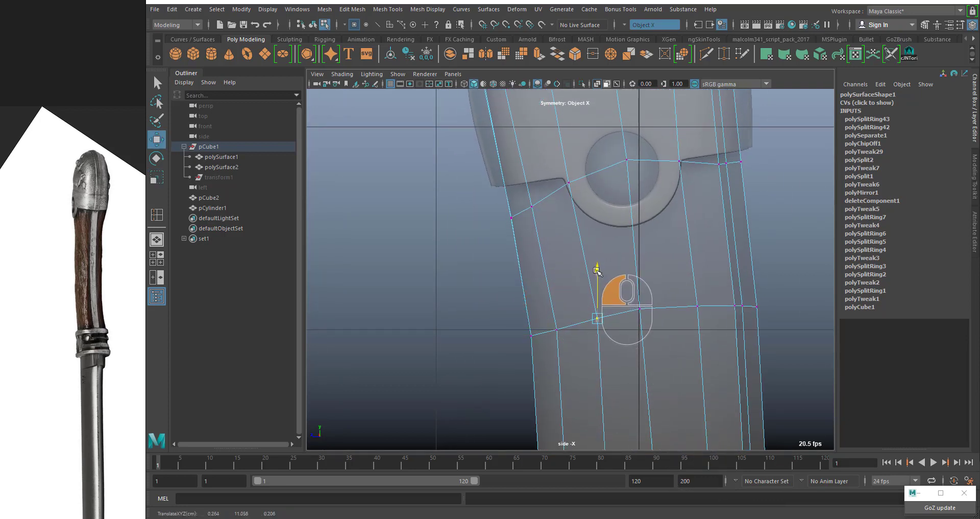
# Raise the vertices near the narrow edge in the row along the pommel rim, and nudge the edge vertices outward
pyautogui.click(532, 207)
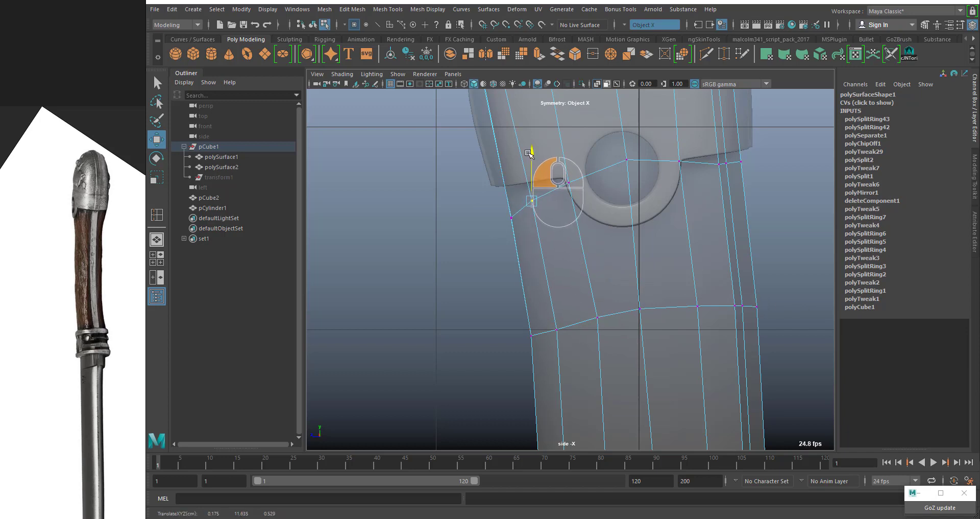
pyautogui.keyDown('alt'); pyautogui.moveTo(549, 216); pyautogui.dragTo(541, 190, button='middle'); pyautogui.keyUp('alt')
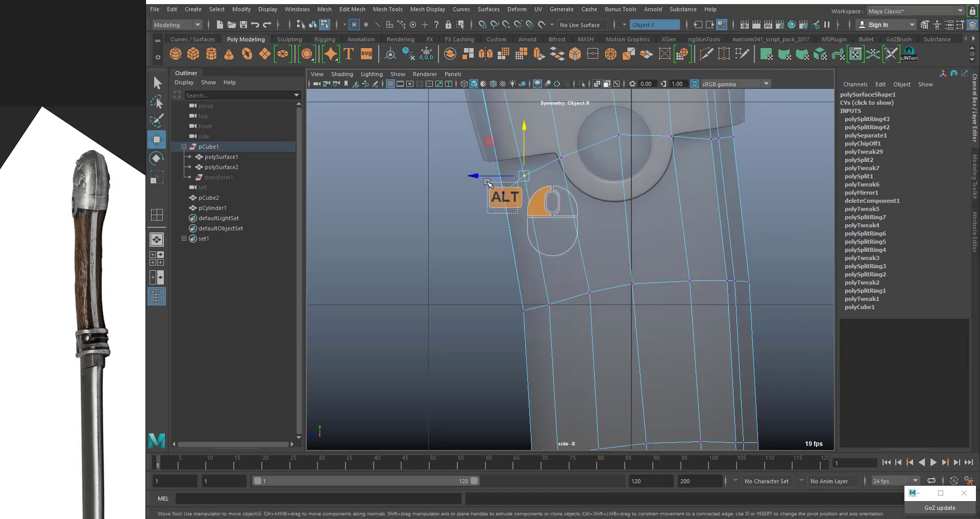
pyautogui.moveTo(496, 146); pyautogui.dragTo(501, 134)
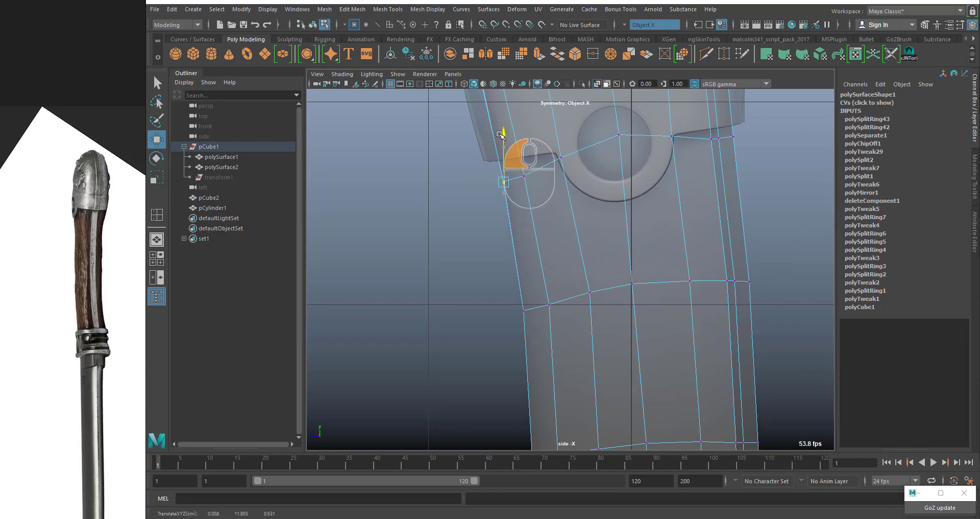
pyautogui.moveTo(464, 181); pyautogui.dragTo(449, 183)
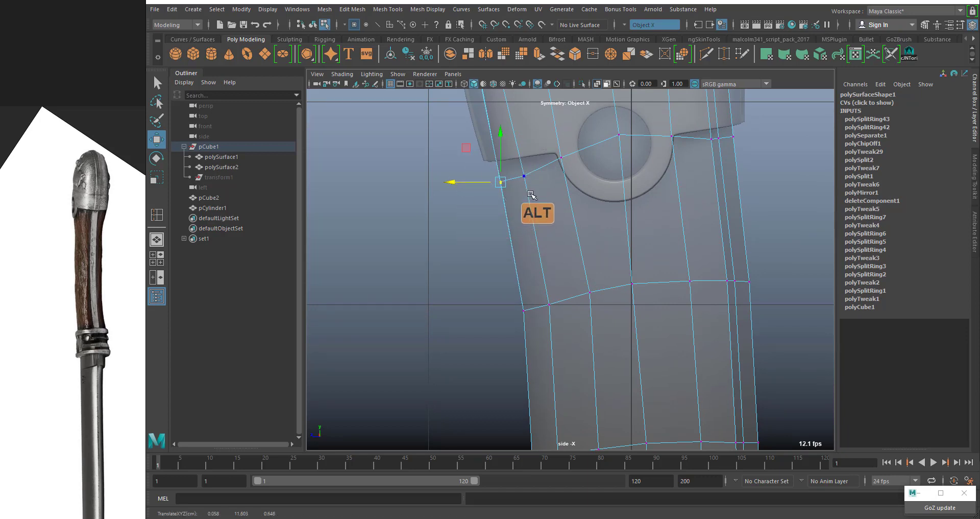
pyautogui.moveTo(517, 199); pyautogui.dragTo(550, 172)
pyautogui.moveTo(523, 126); pyautogui.dragTo(522, 124)
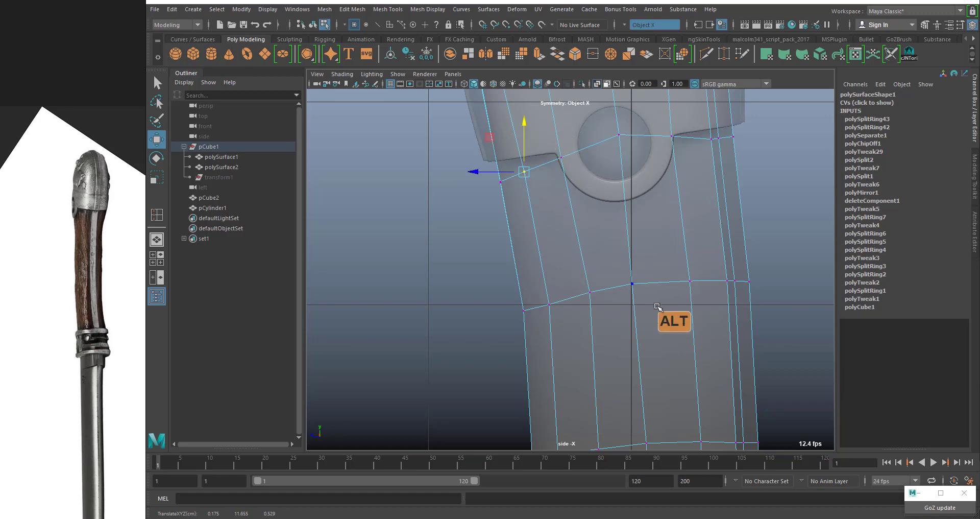
# Turn off X-ray in the perspective view and compare the grip's flattened narrow edge with the knife reference photo
pyautogui.keyDown('alt'); pyautogui.moveTo(662, 301); pyautogui.dragTo(629, 313, button='right'); pyautogui.keyUp('alt')
pyautogui.keyDown('alt'); pyautogui.moveTo(629, 312); pyautogui.dragTo(620, 178, button='middle'); pyautogui.keyUp('alt')
pyautogui.keyDown('alt'); pyautogui.moveTo(620, 306); pyautogui.dragTo(630, 328, button='right'); pyautogui.keyUp('alt')
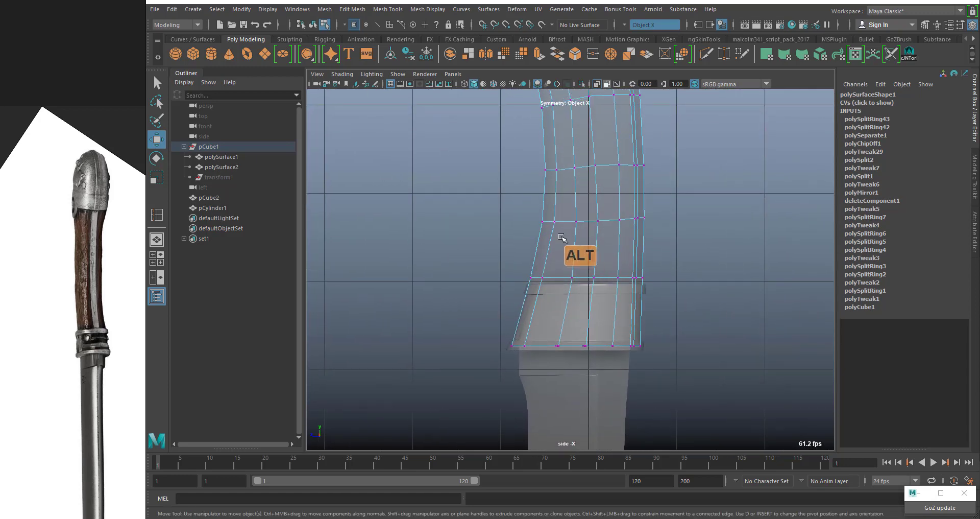
pyautogui.press('space')
pyautogui.moveTo(563, 230); pyautogui.dragTo(579, 208)
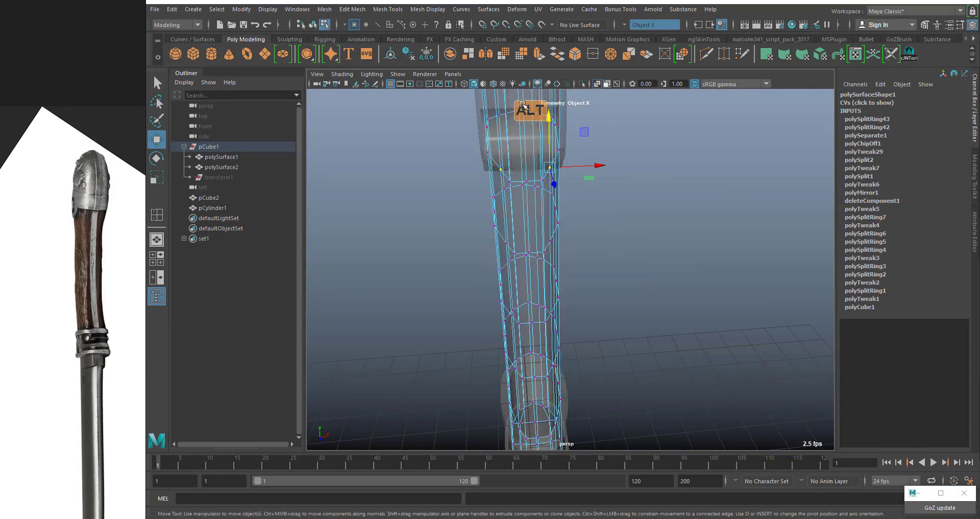
pyautogui.click(598, 85)
pyautogui.keyDown('alt'); pyautogui.moveTo(630, 289); pyautogui.dragTo(652, 263); pyautogui.keyUp('alt')
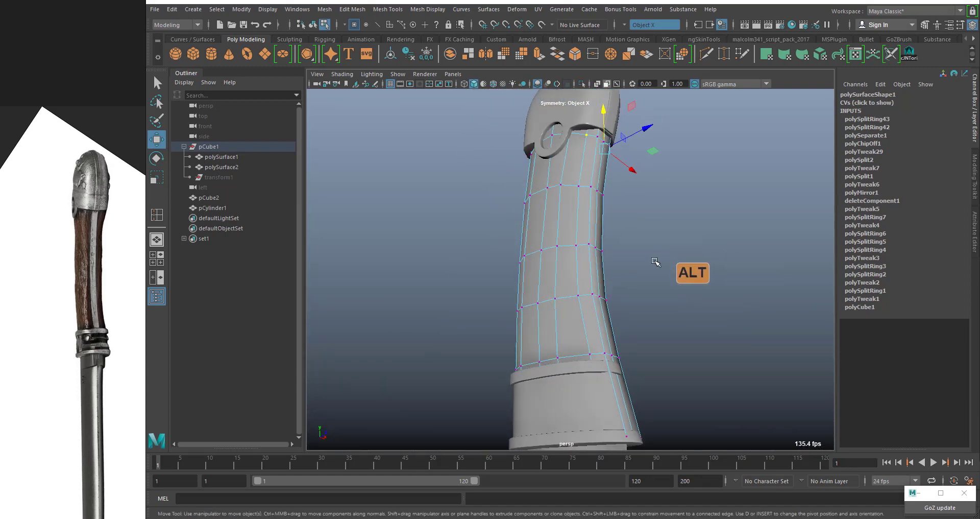
pyautogui.scroll(2, 121, 225)
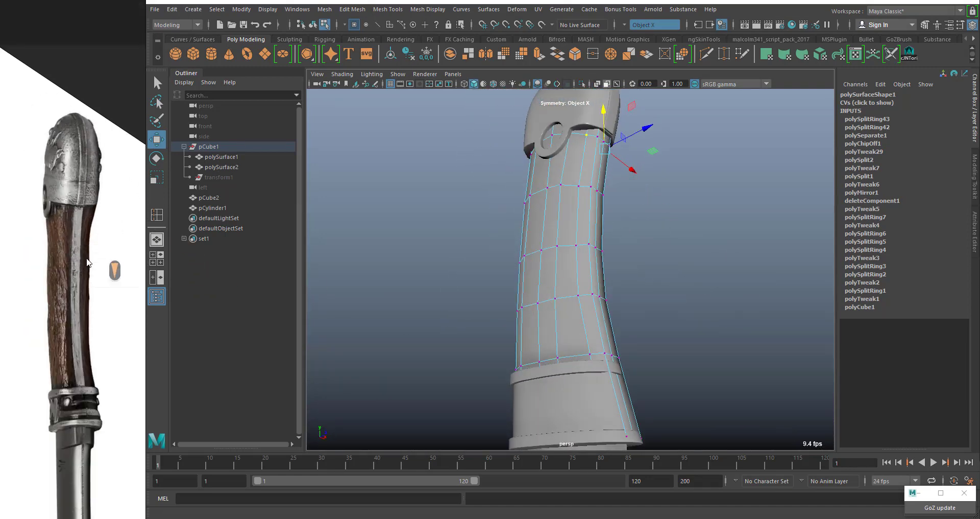
pyautogui.keyDown('alt'); pyautogui.moveTo(592, 326); pyautogui.dragTo(534, 331); pyautogui.keyUp('alt')
pyautogui.keyDown('alt'); pyautogui.scroll(2, 554, 258); pyautogui.keyUp('alt')
# Move the grip's narrow-edge vertices at the guard's lower and upper rims slightly inward so they sit within the guard
pyautogui.keyDown('alt'); pyautogui.moveTo(554, 258); pyautogui.dragTo(436, 352); pyautogui.keyUp('alt')
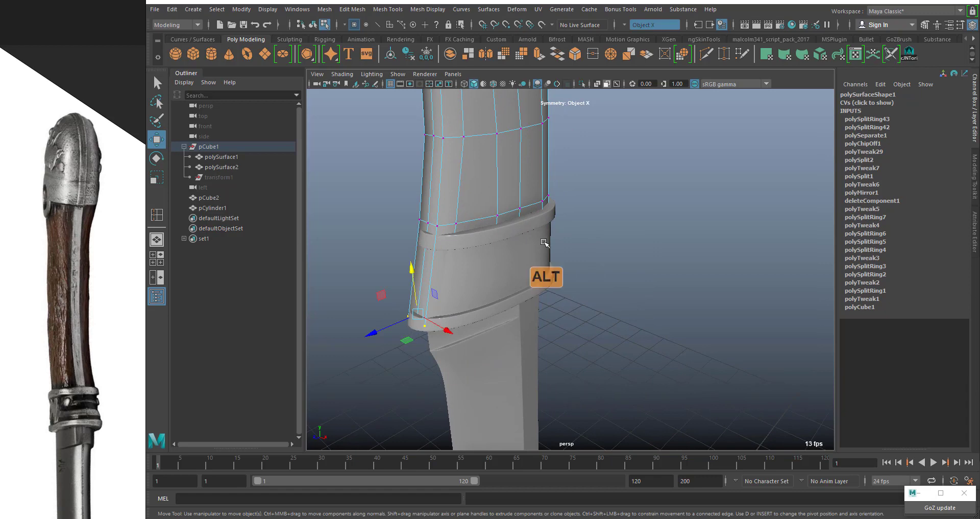
pyautogui.keyDown('alt'); pyautogui.moveTo(543, 241); pyautogui.dragTo(513, 270); pyautogui.keyUp('alt')
pyautogui.click(396, 294)
pyautogui.moveTo(406, 248); pyautogui.dragTo(453, 305)
pyautogui.moveTo(392, 287); pyautogui.dragTo(393, 287)
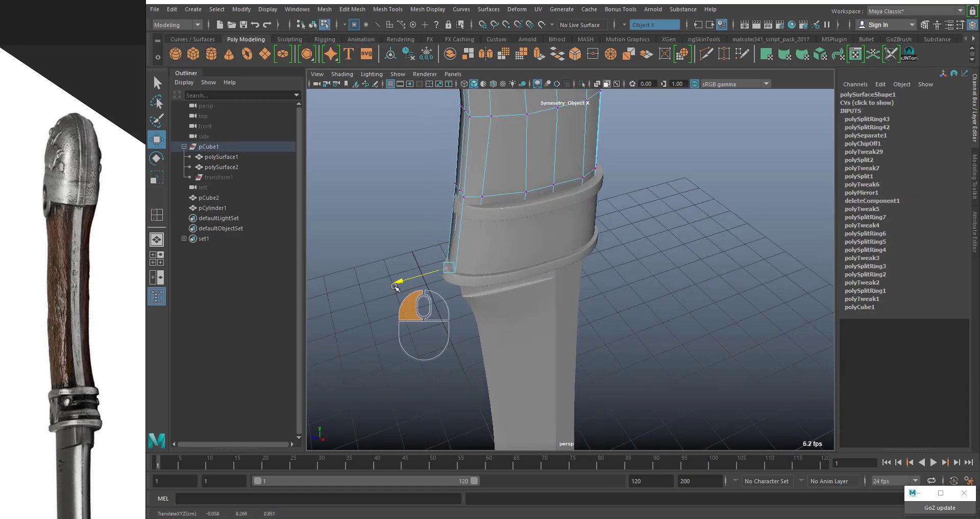
pyautogui.moveTo(437, 172); pyautogui.dragTo(466, 207)
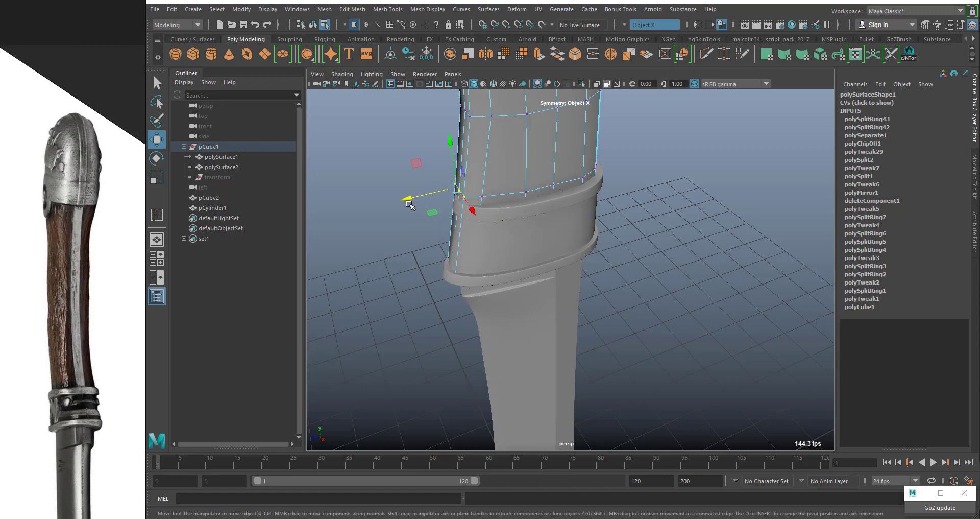
pyautogui.moveTo(404, 200); pyautogui.dragTo(411, 202)
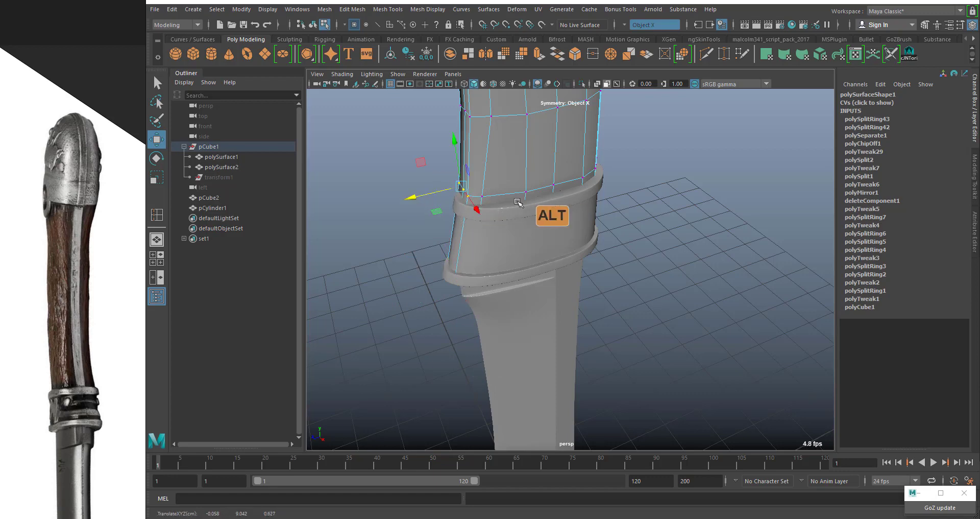
# In the side view, select the grip's lowest vertices near the narrow edge and move them slightly inward inside the guard's lower rim
pyautogui.keyDown('alt'); pyautogui.moveTo(491, 198); pyautogui.dragTo(559, 262); pyautogui.keyUp('alt')
pyautogui.press('space')
pyautogui.keyDown('alt'); pyautogui.moveTo(495, 281); pyautogui.dragTo(558, 369, button='right'); pyautogui.keyUp('alt')
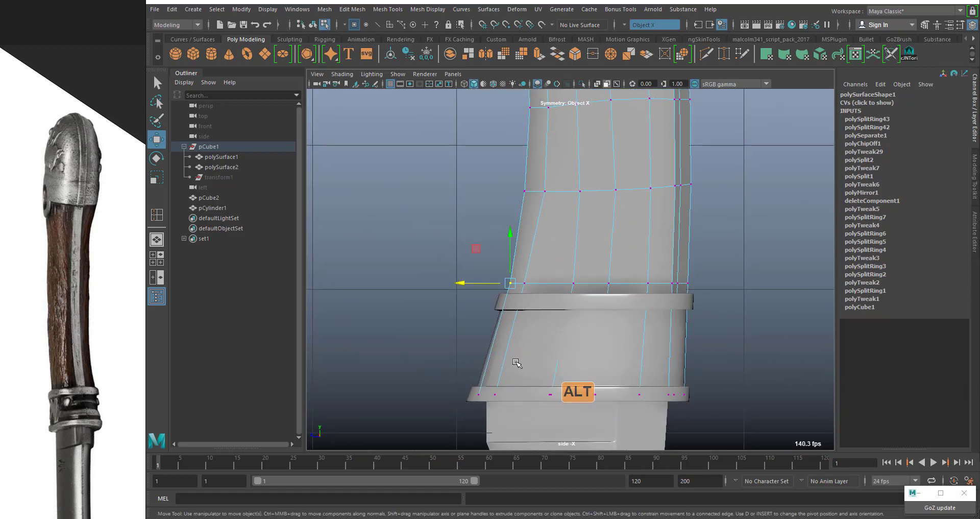
pyautogui.moveTo(438, 355); pyautogui.dragTo(500, 408)
pyautogui.moveTo(435, 396); pyautogui.dragTo(440, 397)
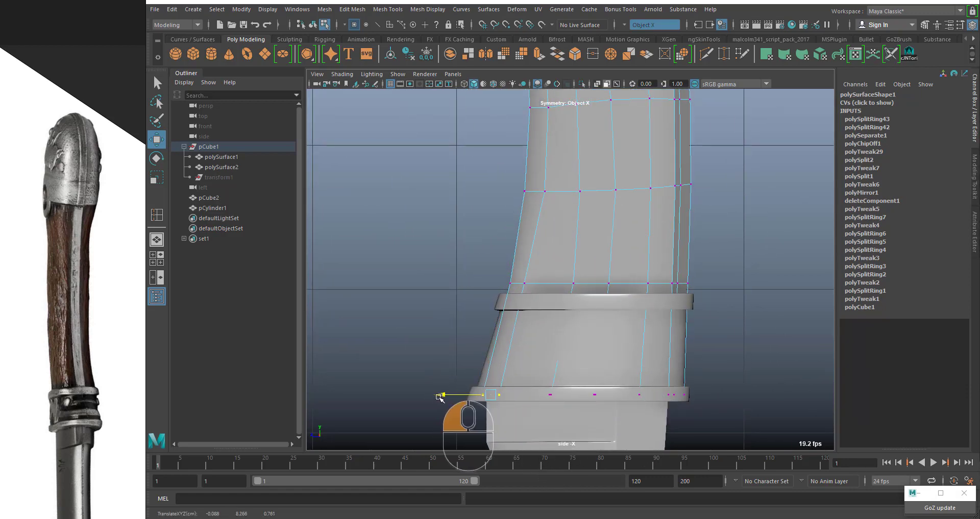
# Move the grip's edge vertices just above the guard's upper rim slightly inward, and shift the second vertex at the lower rim inward
pyautogui.moveTo(481, 258); pyautogui.dragTo(528, 290)
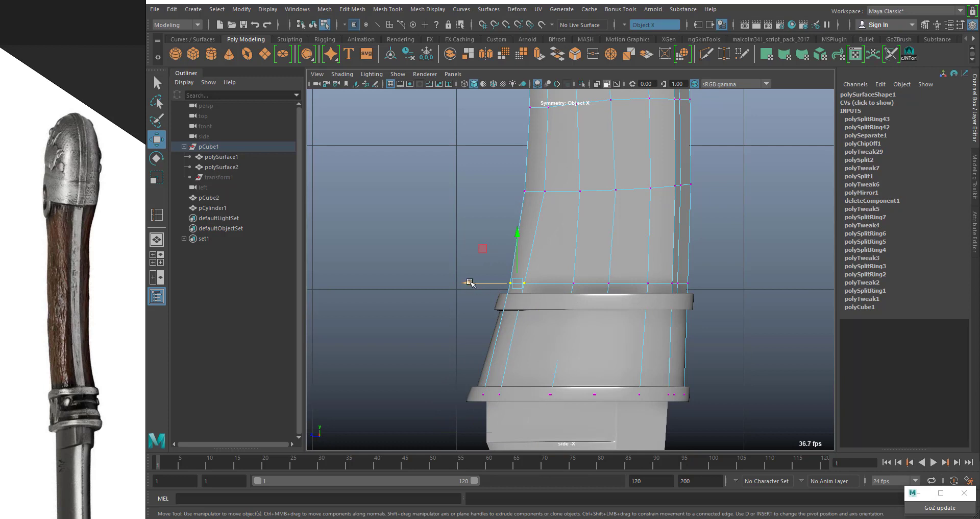
pyautogui.moveTo(471, 281); pyautogui.dragTo(473, 283)
pyautogui.moveTo(539, 297); pyautogui.dragTo(484, 284)
pyautogui.moveTo(519, 411); pyautogui.dragTo(461, 393)
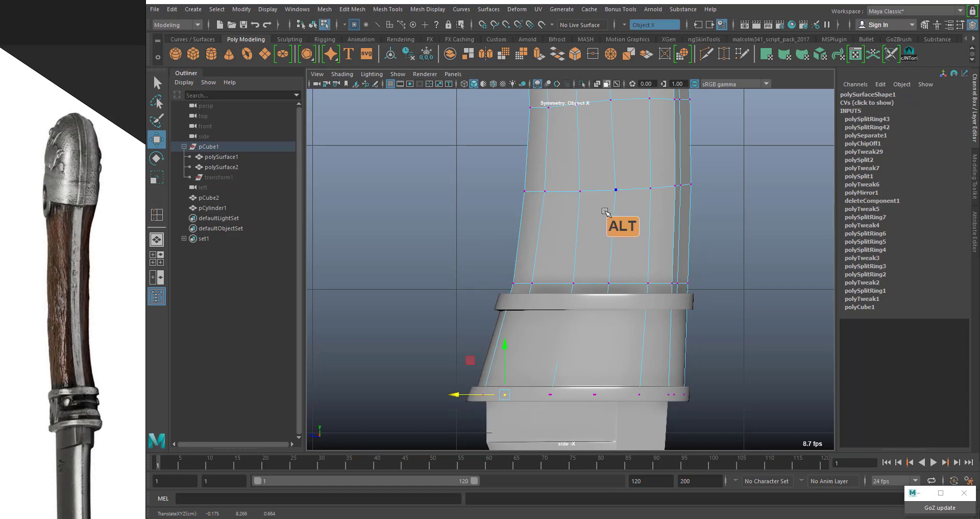
# Examine the grip's narrow edge from several angles in the perspective view and compare it with the metal strip in the knife reference photo
pyautogui.keyDown('alt'); pyautogui.moveTo(605, 211); pyautogui.dragTo(608, 420, button='middle'); pyautogui.keyUp('alt')
pyautogui.press('space')
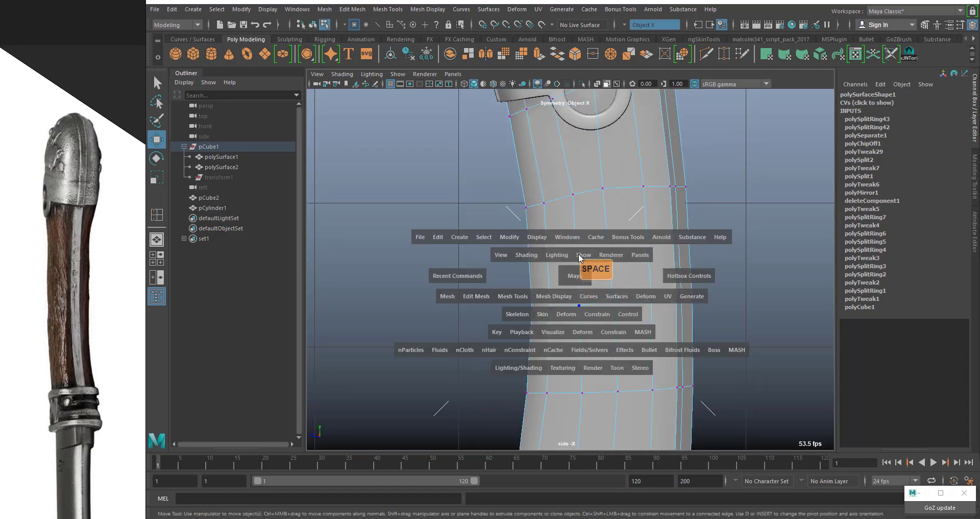
pyautogui.moveTo(575, 275); pyautogui.dragTo(579, 253)
pyautogui.keyDown('alt'); pyautogui.moveTo(579, 253); pyautogui.dragTo(658, 268); pyautogui.keyUp('alt')
pyautogui.keyDown('alt'); pyautogui.moveTo(468, 285); pyautogui.dragTo(616, 412, button='middle'); pyautogui.keyUp('alt')
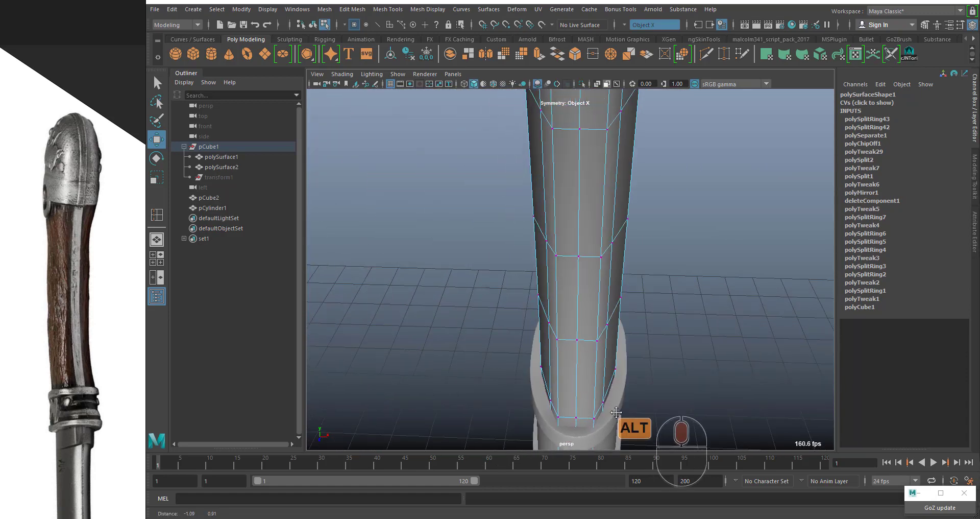
pyautogui.keyDown('alt'); pyautogui.moveTo(611, 308); pyautogui.dragTo(628, 137, button='right'); pyautogui.keyUp('alt')
pyautogui.keyDown('alt'); pyautogui.moveTo(643, 220); pyautogui.dragTo(587, 227); pyautogui.keyUp('alt')
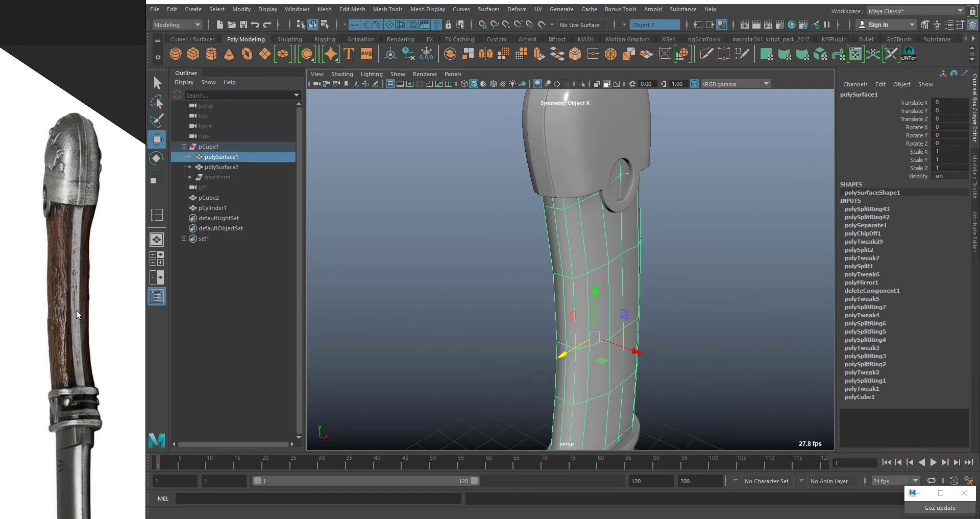
pyautogui.keyDown('alt'); pyautogui.moveTo(534, 274); pyautogui.dragTo(663, 163); pyautogui.keyUp('alt')
# With X-ray on, duplicate the strip of faces along the grip's narrow edge from inside the pommel to the guard's lower rim; turn X-ray off
pyautogui.moveTo(647, 143); pyautogui.dragTo(706, 234, button='right')
pyautogui.keyDown('alt'); pyautogui.moveTo(706, 234); pyautogui.dragTo(602, 341, button='middle'); pyautogui.keyUp('alt')
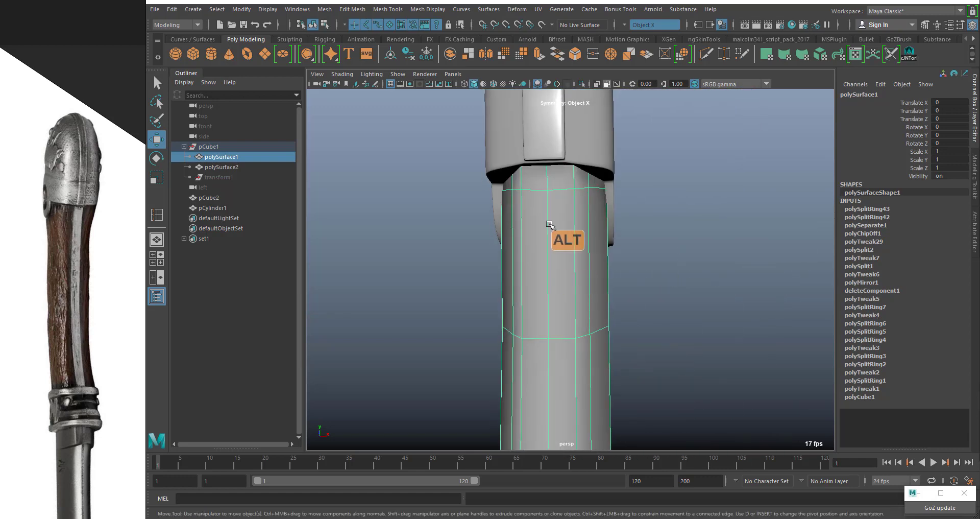
pyautogui.moveTo(561, 195); pyautogui.dragTo(564, 226, button='right')
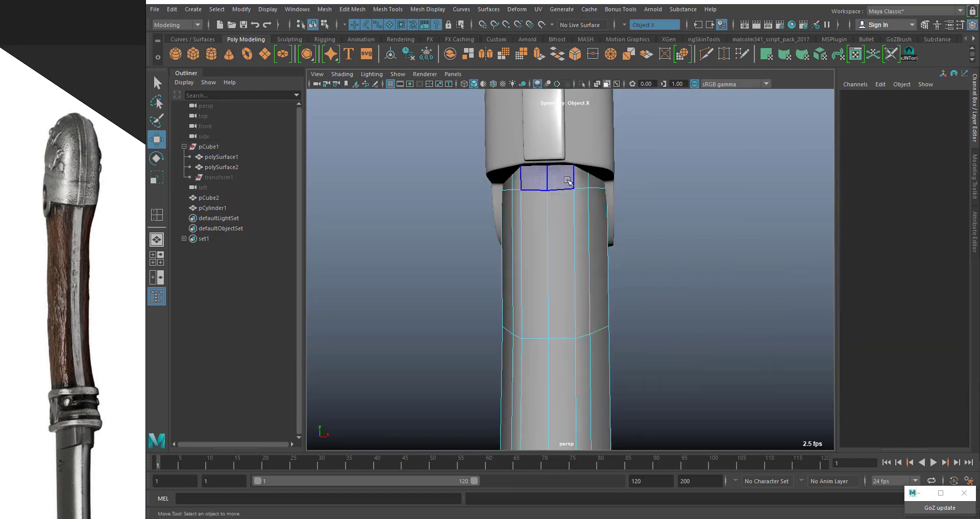
pyautogui.click(596, 84)
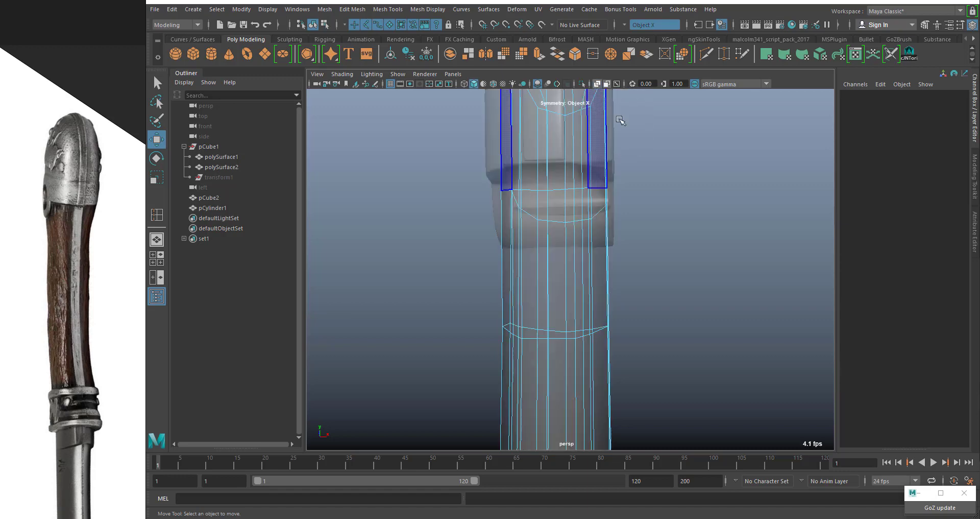
pyautogui.moveTo(666, 266)
pyautogui.keyDown('alt'); pyautogui.mouseDown()
pyautogui.moveTo(679, 181)
pyautogui.moveTo(703, 188)
pyautogui.moveTo(669, 205)
pyautogui.moveTo(636, 199)
pyautogui.mouseUp(); pyautogui.keyUp('alt')
pyautogui.click(472, 157)
pyautogui.click(472, 156)
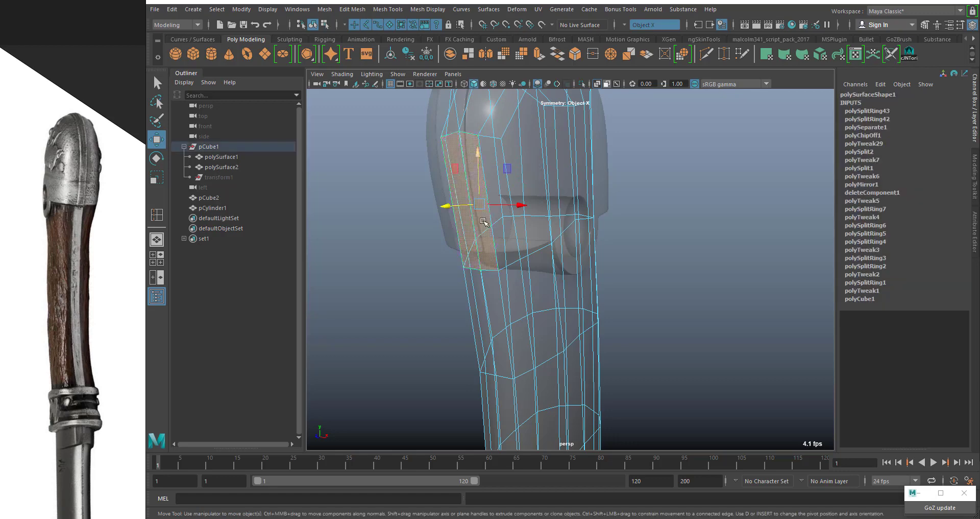
pyautogui.keyDown('shift'); pyautogui.click(489, 291); pyautogui.keyUp('shift')
pyautogui.keyDown('shift'); pyautogui.click(499, 388); pyautogui.keyUp('shift')
pyautogui.keyDown('alt'); pyautogui.moveTo(625, 379); pyautogui.dragTo(585, 202); pyautogui.keyUp('alt')
pyautogui.keyDown('shift'); pyautogui.click(517, 261); pyautogui.keyUp('shift')
pyautogui.keyDown('shift'); pyautogui.click(528, 338); pyautogui.keyUp('shift')
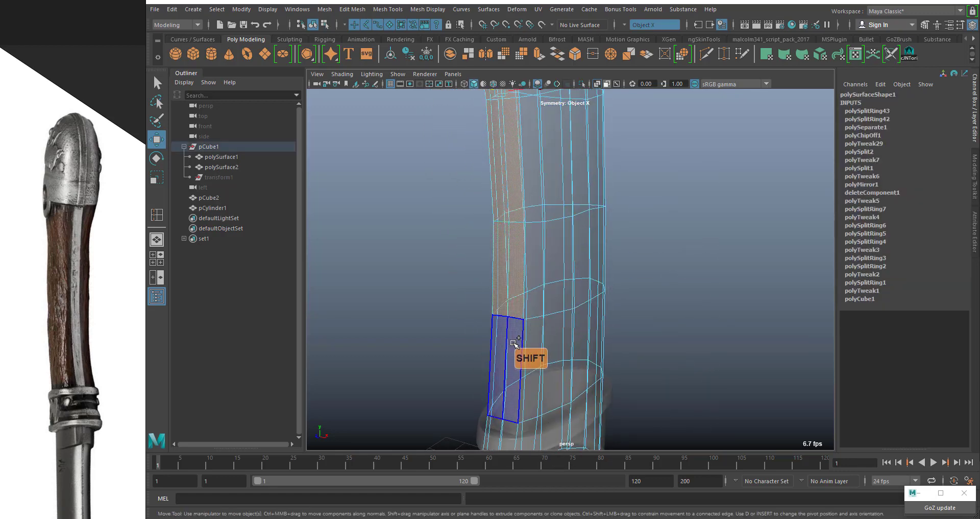
pyautogui.keyDown('shift'); pyautogui.click(510, 352); pyautogui.keyUp('shift')
pyautogui.keyDown('shift'); pyautogui.click(508, 428); pyautogui.keyUp('shift')
pyautogui.keyDown('alt'); pyautogui.moveTo(632, 278); pyautogui.dragTo(645, 138, button='middle'); pyautogui.keyUp('alt')
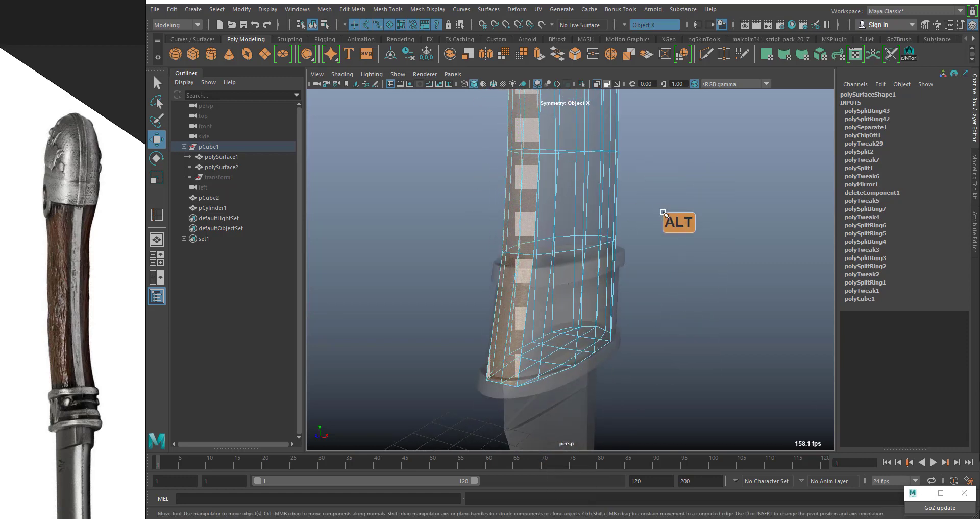
pyautogui.keyDown('alt'); pyautogui.moveTo(660, 207); pyautogui.dragTo(572, 225); pyautogui.keyUp('alt')
pyautogui.keyDown('alt'); pyautogui.moveTo(611, 234); pyautogui.dragTo(629, 386, button='middle'); pyautogui.keyUp('alt')
pyautogui.keyDown('alt'); pyautogui.moveTo(628, 387); pyautogui.dragTo(639, 280); pyautogui.keyUp('alt')
pyautogui.click(323, 9)
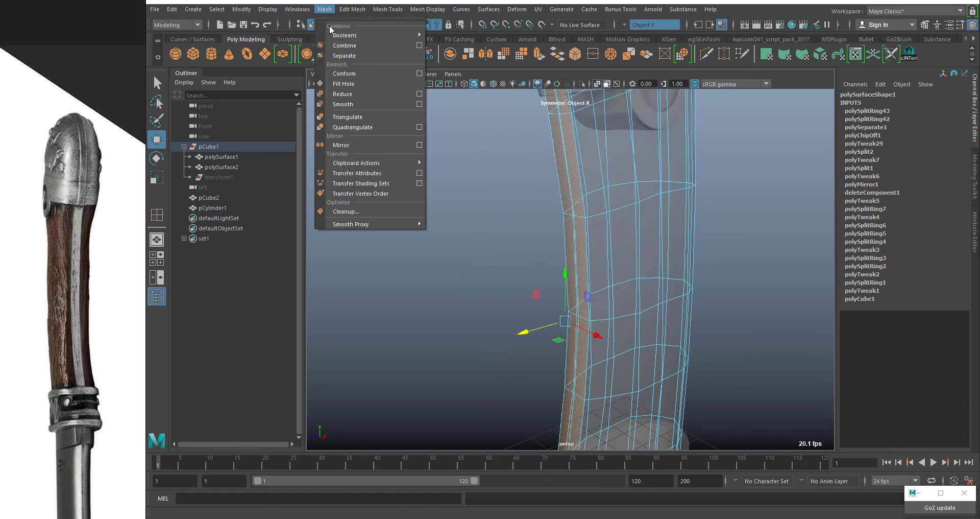
pyautogui.moveTo(351, 8)
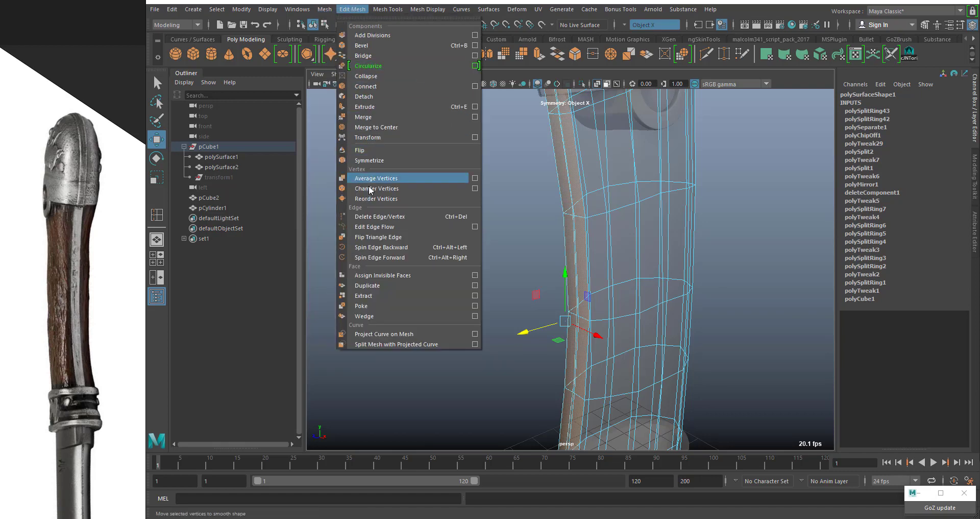
pyautogui.click(380, 287)
pyautogui.keyDown('alt'); pyautogui.moveTo(608, 278); pyautogui.dragTo(566, 98); pyautogui.keyUp('alt')
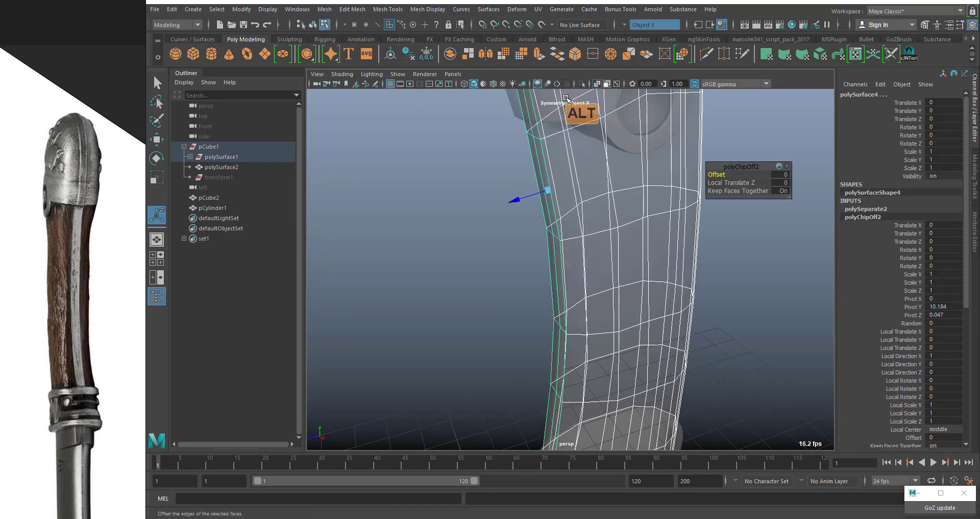
pyautogui.click(596, 85)
pyautogui.keyDown('alt'); pyautogui.moveTo(516, 197); pyautogui.dragTo(545, 248); pyautogui.keyUp('alt')
pyautogui.moveTo(576, 148); pyautogui.dragTo(624, 127, button='right')
pyautogui.click(486, 209)
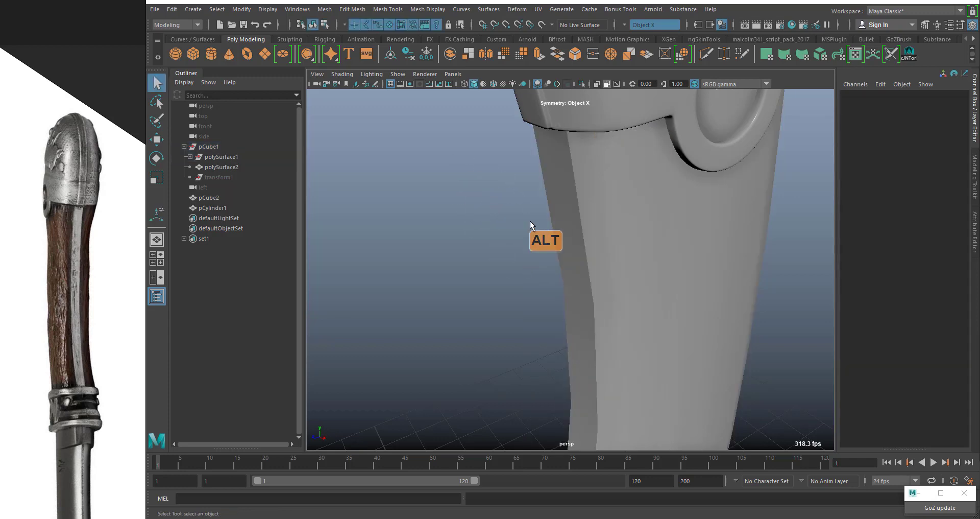
# Extrude all faces of the duplicated strip with a Thickness of 0.3
pyautogui.click(549, 199)
pyautogui.keyDown('alt'); pyautogui.moveTo(597, 242); pyautogui.dragTo(731, 240); pyautogui.keyUp('alt')
pyautogui.moveTo(686, 169); pyautogui.dragTo(690, 212, button='right')
pyautogui.doubleClick(675, 184)
pyautogui.scroll(-3, 681, 227)
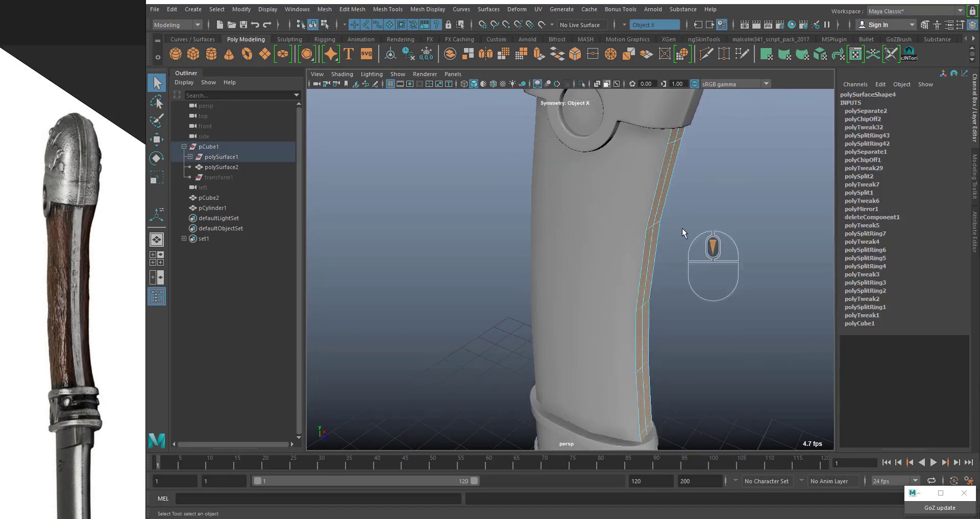
pyautogui.click(355, 10)
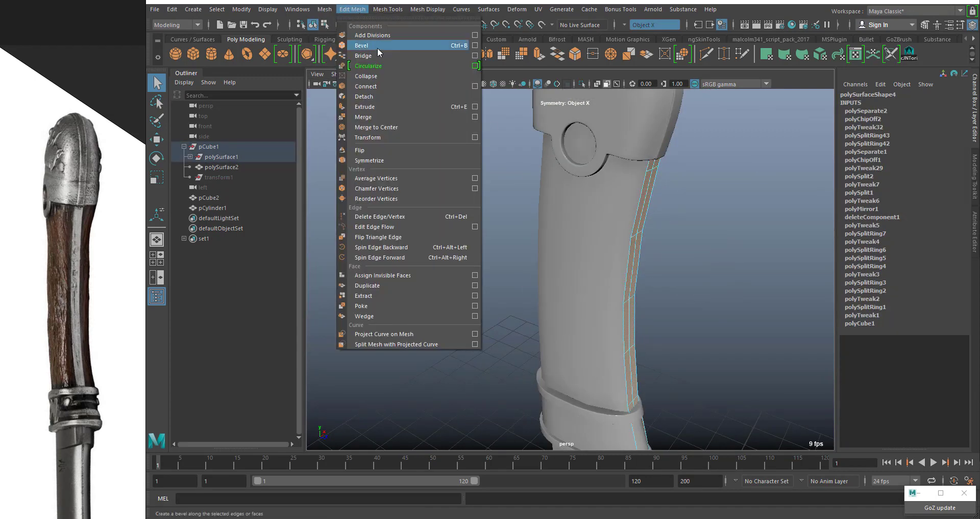
pyautogui.click(375, 105)
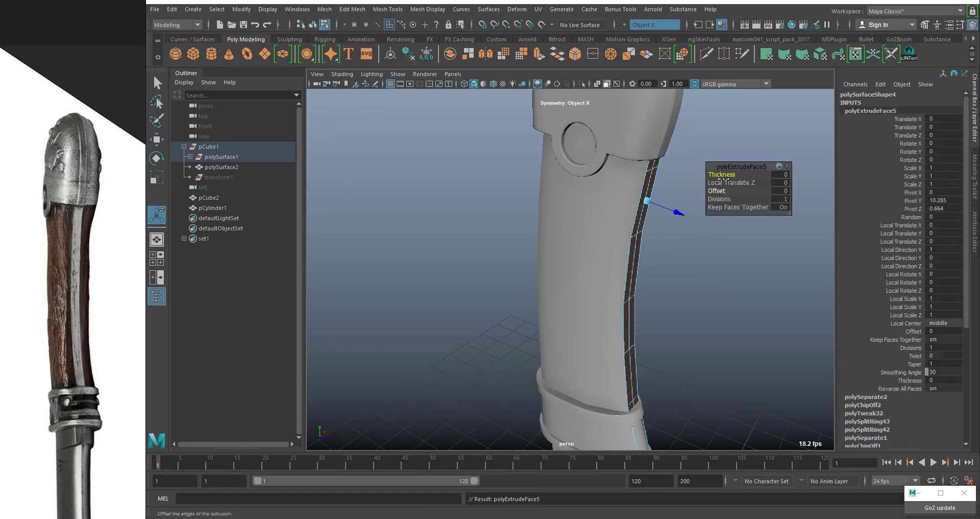
pyautogui.moveTo(722, 174); pyautogui.dragTo(724, 175, button='middle')
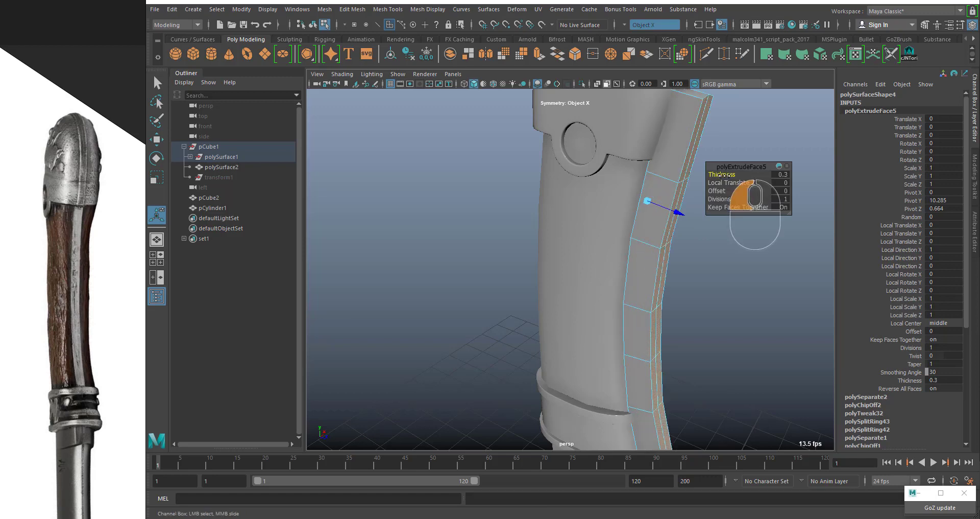
# Move the whole extruded strip back into the grip to a Translate Z of -0.283
pyautogui.moveTo(685, 173); pyautogui.dragTo(711, 193, button='right')
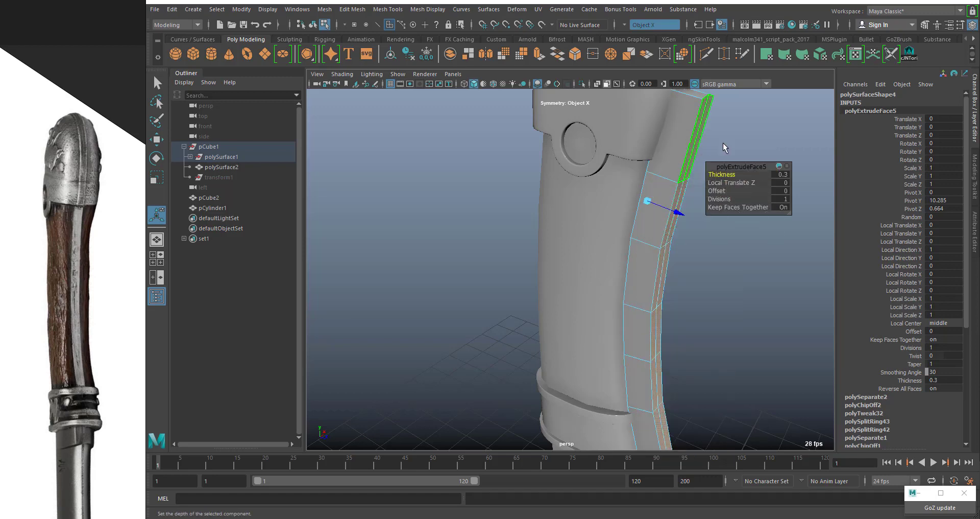
pyautogui.press('w')
pyautogui.moveTo(634, 307); pyautogui.dragTo(607, 297)
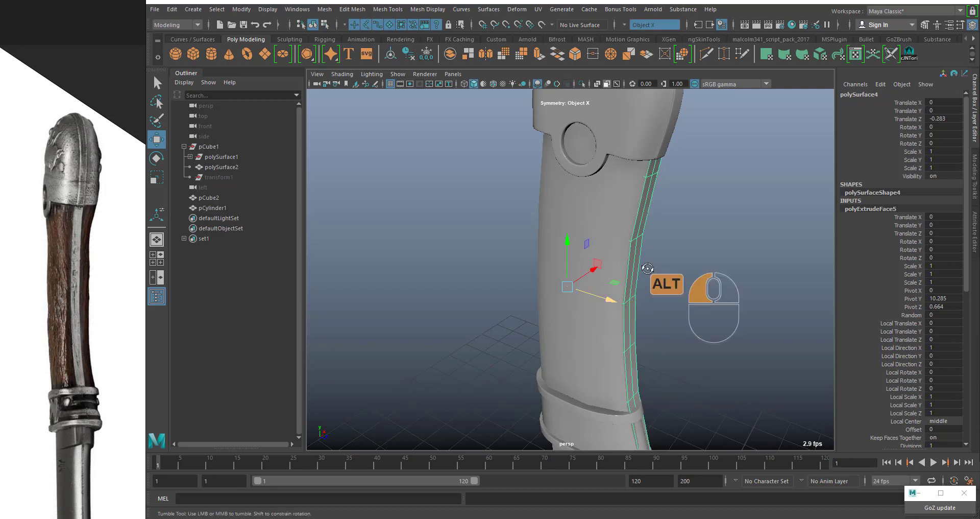
# Examine the seam between the thickened strip and the grip from the front and side, selecting each piece in turn to compare their edges
pyautogui.keyDown('alt'); pyautogui.moveTo(649, 266); pyautogui.dragTo(624, 207); pyautogui.keyUp('alt')
pyautogui.click(623, 206)
pyautogui.keyDown('alt'); pyautogui.moveTo(581, 175); pyautogui.dragTo(619, 234, button='right'); pyautogui.keyUp('alt')
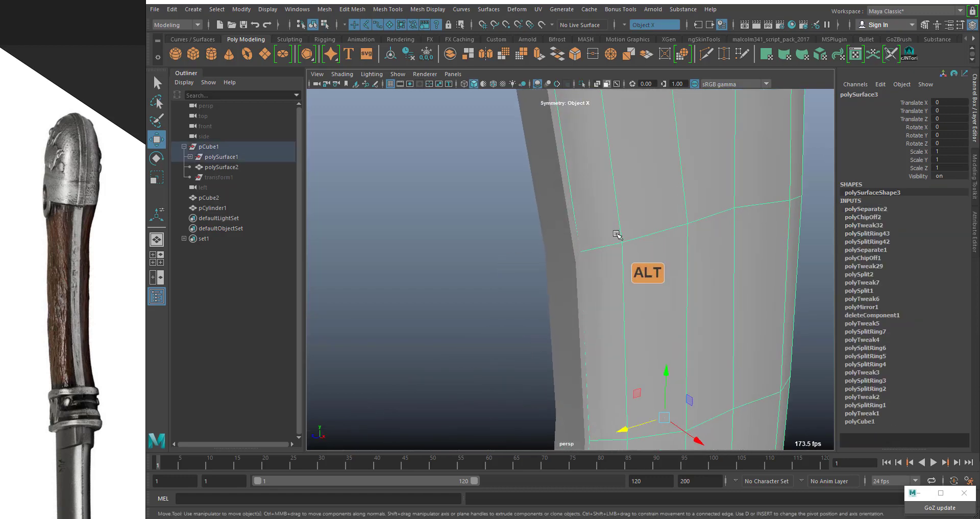
pyautogui.keyDown('alt'); pyautogui.moveTo(619, 234); pyautogui.dragTo(648, 251); pyautogui.keyUp('alt')
pyautogui.click(647, 251)
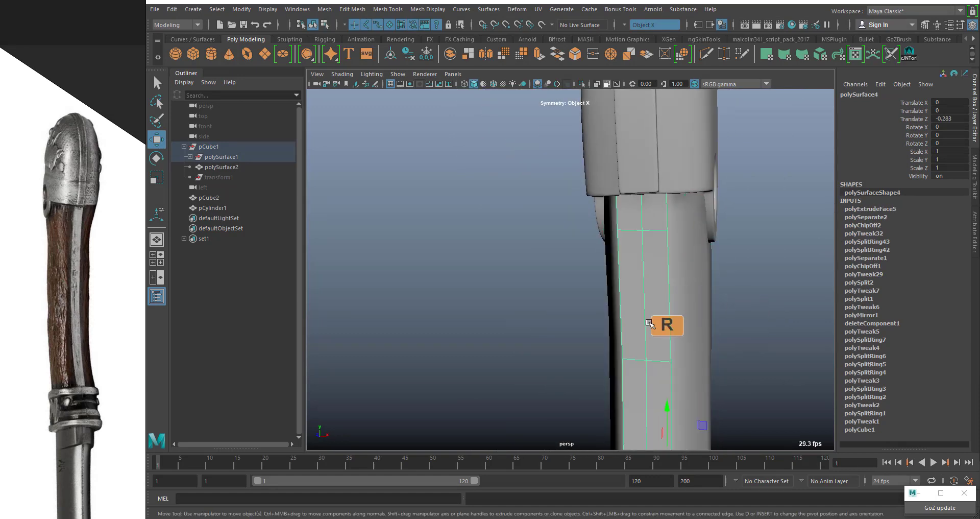
pyautogui.press('r')
pyautogui.keyDown('alt'); pyautogui.moveTo(649, 323); pyautogui.dragTo(686, 322); pyautogui.keyUp('alt')
pyautogui.click(670, 214)
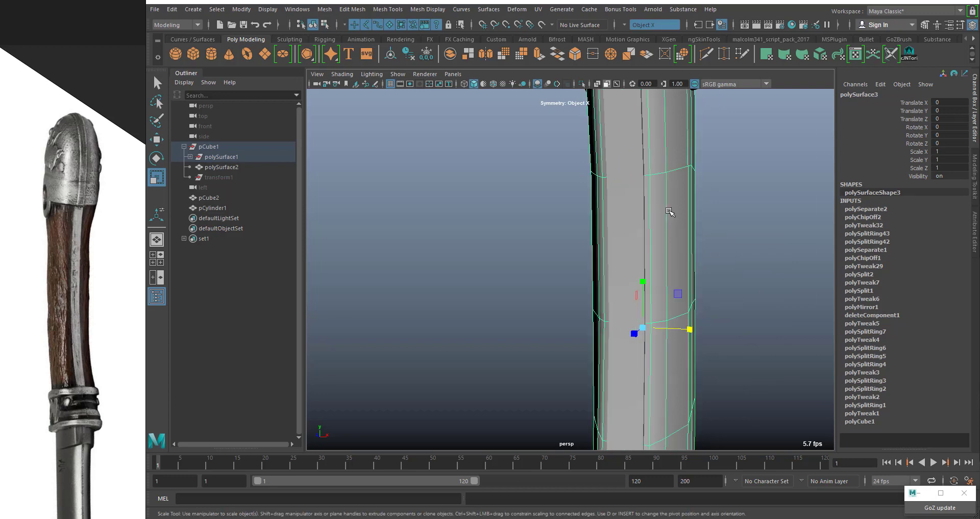
pyautogui.keyDown('alt'); pyautogui.moveTo(674, 184); pyautogui.dragTo(653, 205); pyautogui.keyUp('alt')
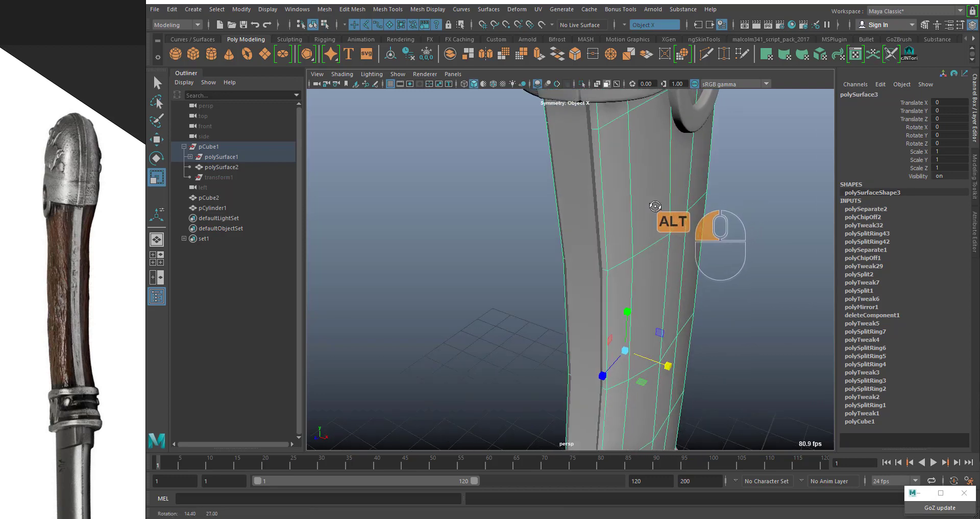
pyautogui.keyDown('alt'); pyautogui.moveTo(651, 207); pyautogui.dragTo(694, 286, button='right'); pyautogui.keyUp('alt')
pyautogui.keyDown('alt'); pyautogui.moveTo(682, 276); pyautogui.dragTo(598, 298, button='middle'); pyautogui.keyUp('alt')
pyautogui.keyDown('alt'); pyautogui.moveTo(598, 298); pyautogui.dragTo(625, 336, button='right'); pyautogui.keyUp('alt')
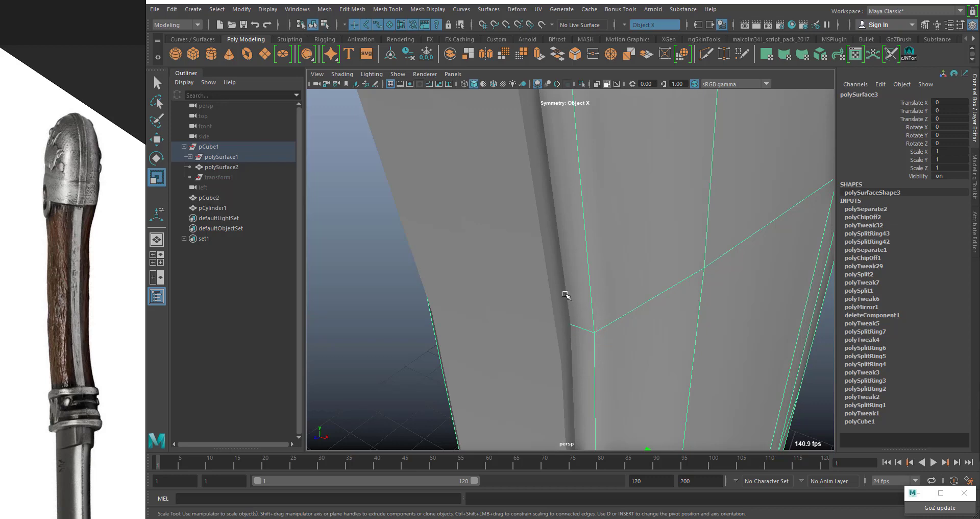
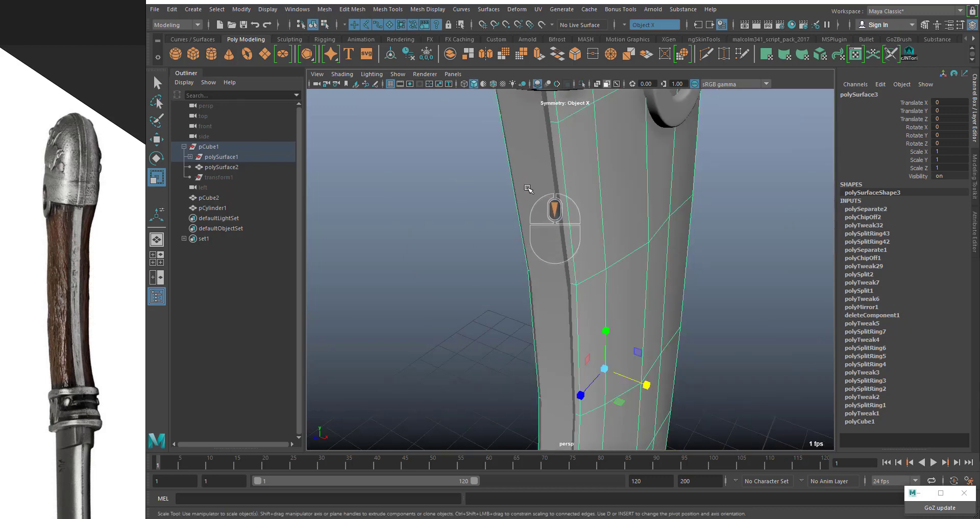
# Try to add offset edge loops around the grip's short cross edge beside its seam with the strip
pyautogui.keyDown('shift'); pyautogui.click(595, 182); pyautogui.keyUp('shift')
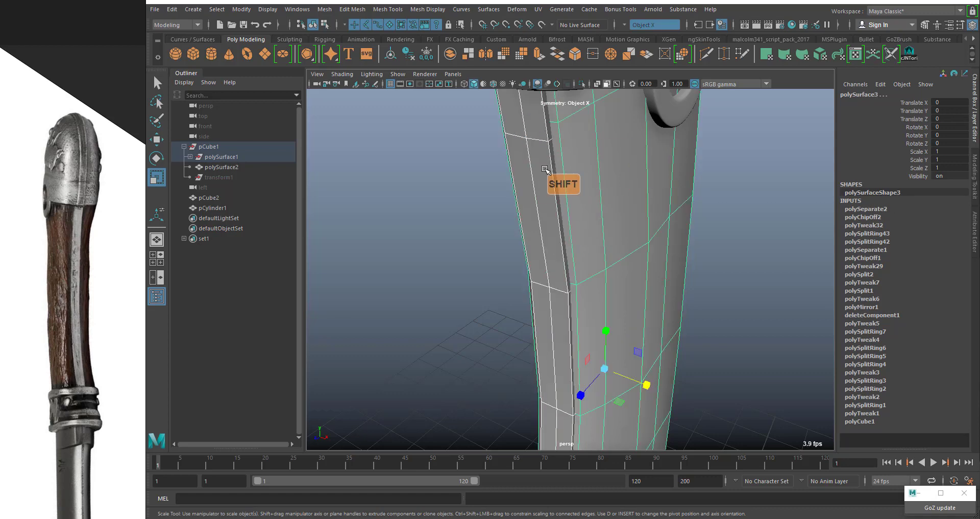
pyautogui.click(602, 250)
pyautogui.keyDown('alt'); pyautogui.moveTo(560, 271); pyautogui.dragTo(639, 360, button='right'); pyautogui.keyUp('alt')
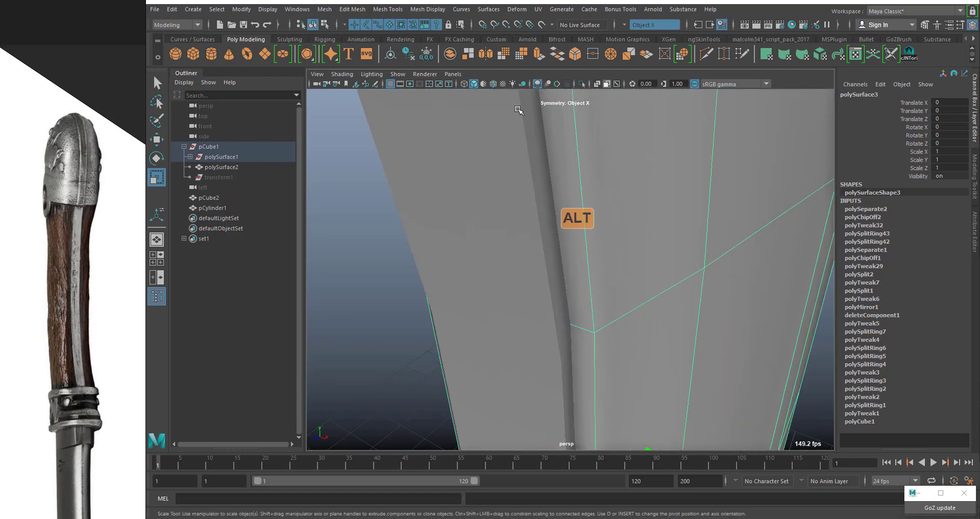
pyautogui.click(352, 9)
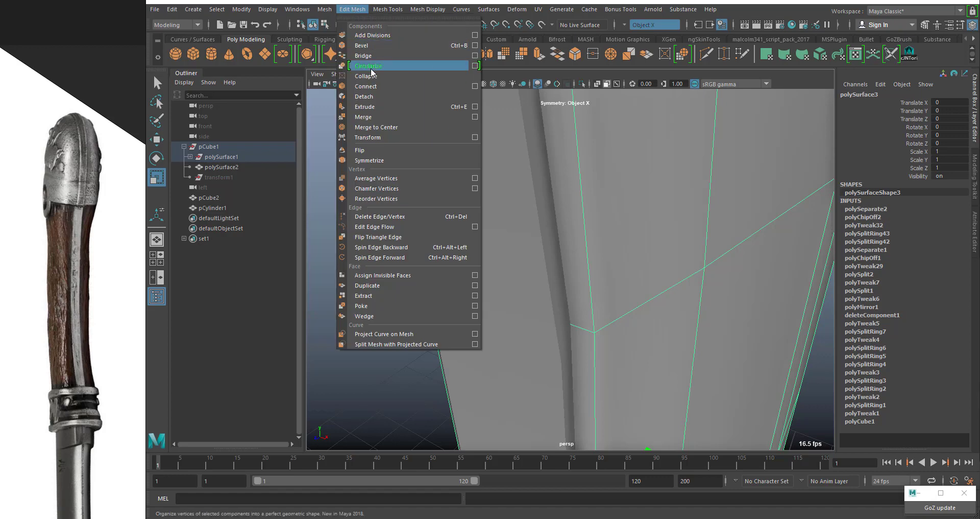
pyautogui.moveTo(387, 9)
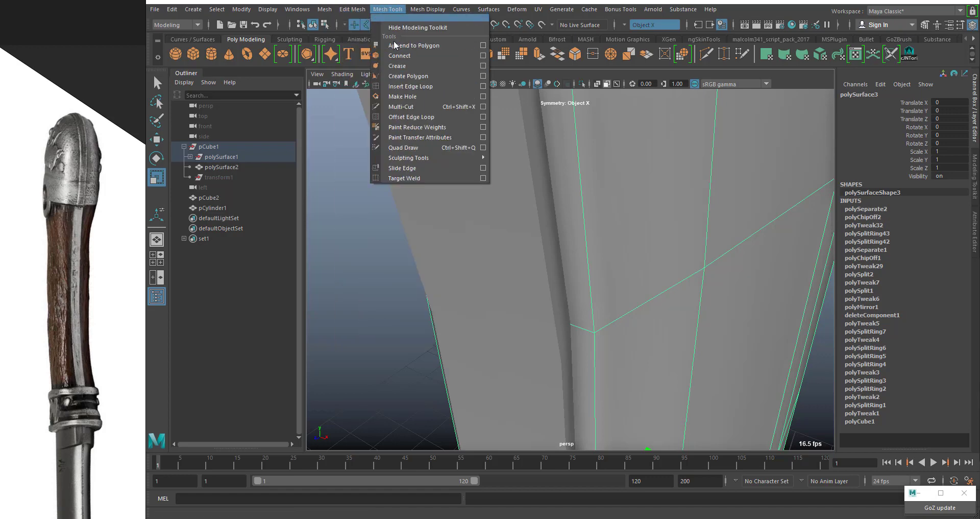
pyautogui.click(411, 116)
pyautogui.moveTo(580, 331); pyautogui.dragTo(578, 331)
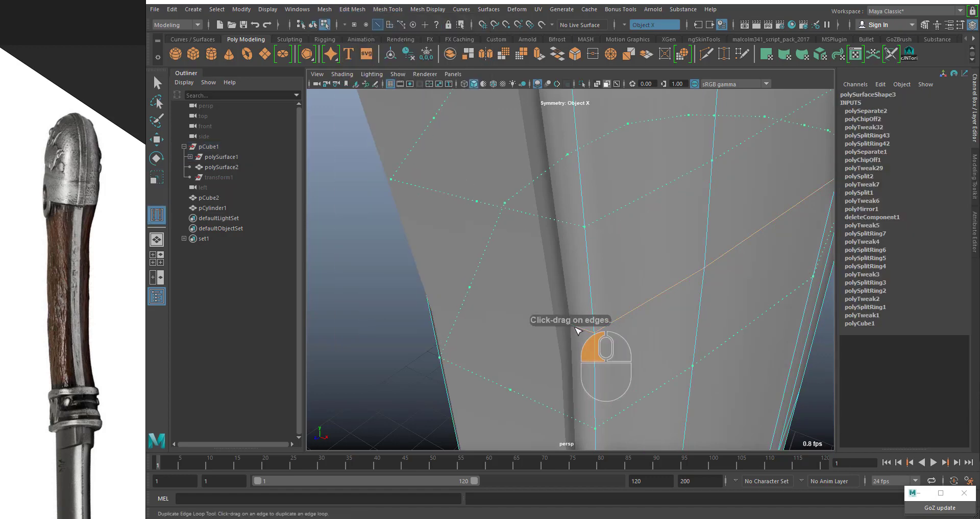
pyautogui.hotkey('ctrl', 'z')
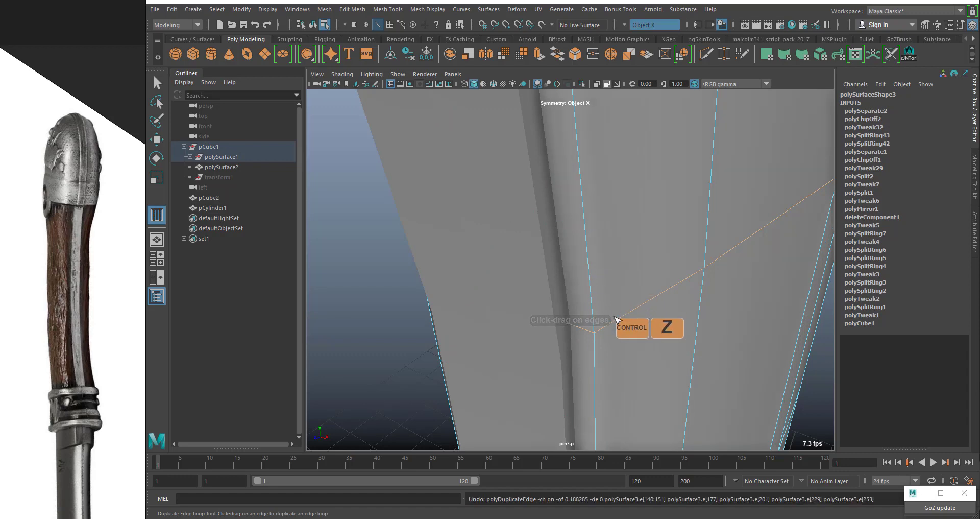
# Retry the Offset Edge Loop closer to the seam, check it from the front, and undo it
pyautogui.scroll(-4, 679, 314)
pyautogui.scroll(5, 583, 310)
pyautogui.scroll(-5, 567, 334)
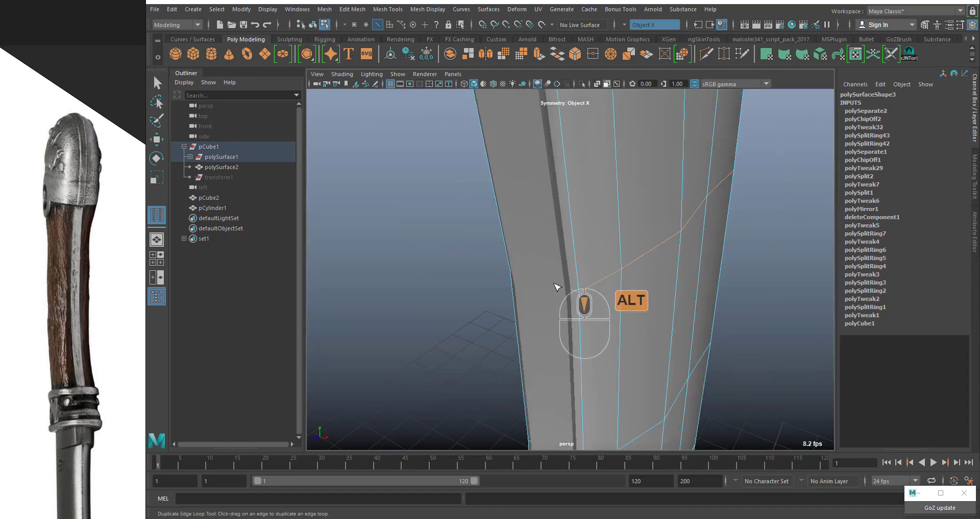
pyautogui.keyDown('alt'); pyautogui.moveTo(555, 285); pyautogui.dragTo(575, 343, button='right'); pyautogui.keyUp('alt')
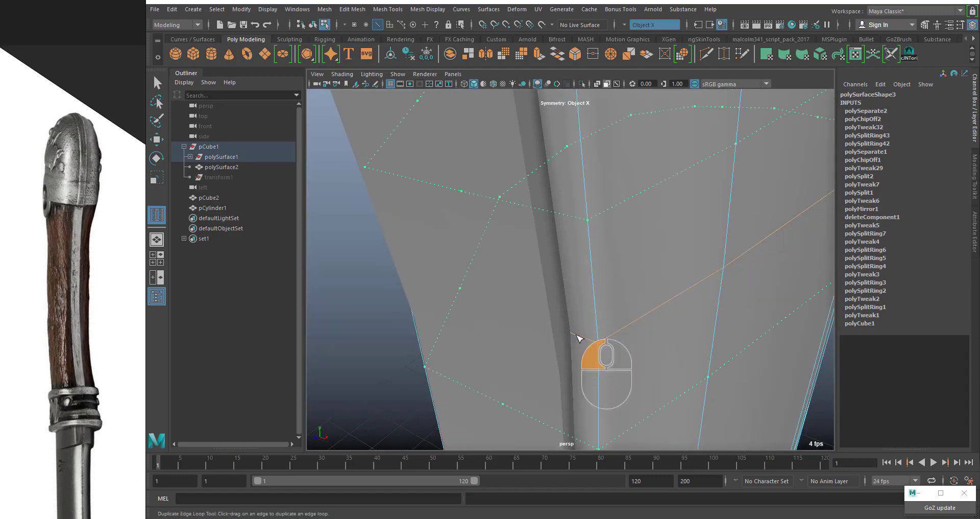
pyautogui.moveTo(574, 335); pyautogui.dragTo(575, 334)
pyautogui.scroll(-5, 673, 342)
pyautogui.keyDown('alt'); pyautogui.moveTo(636, 317); pyautogui.dragTo(664, 300); pyautogui.keyUp('alt')
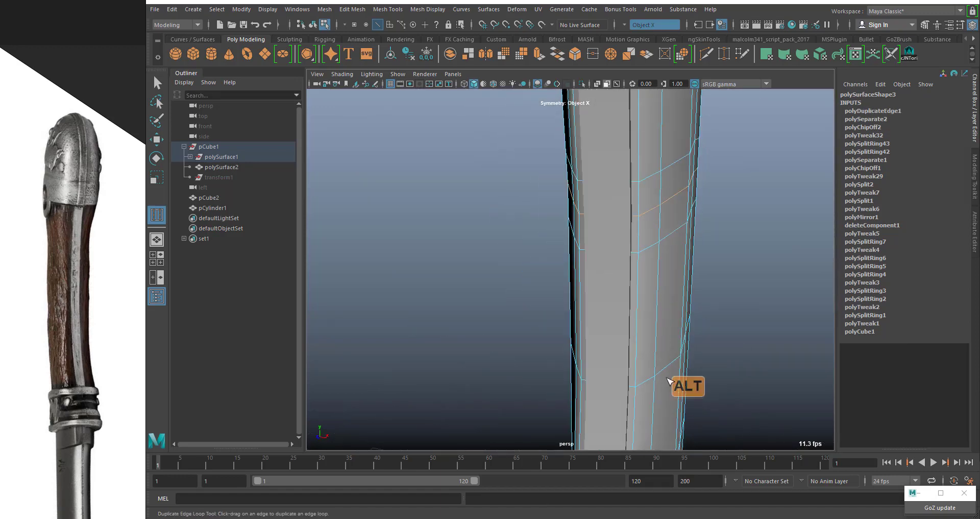
pyautogui.hotkey('ctrl', 'z')
pyautogui.keyDown('alt'); pyautogui.moveTo(639, 220); pyautogui.dragTo(577, 194); pyautogui.keyUp('alt')
pyautogui.hotkey('ctrl', 'z')
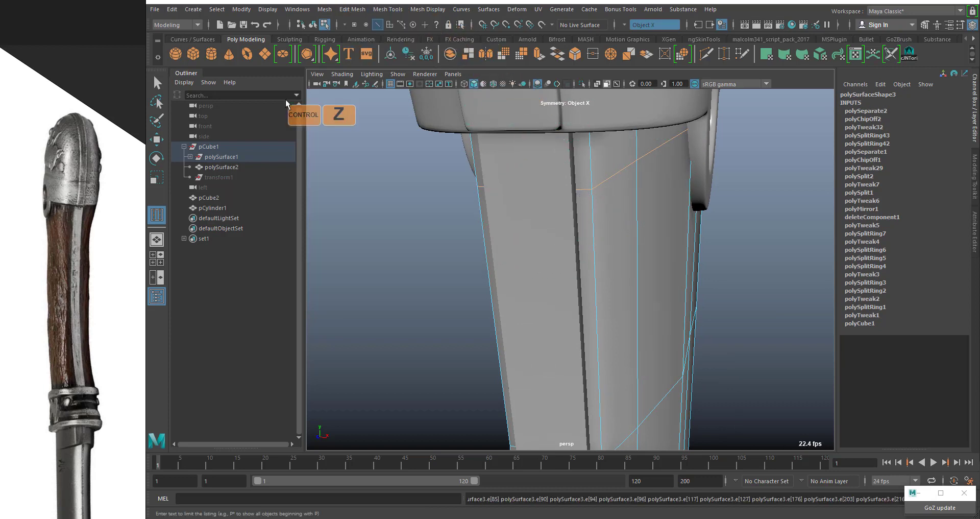
# Insert two edge loops running along the grip's length, close to its seam with the strip
pyautogui.click(401, 9)
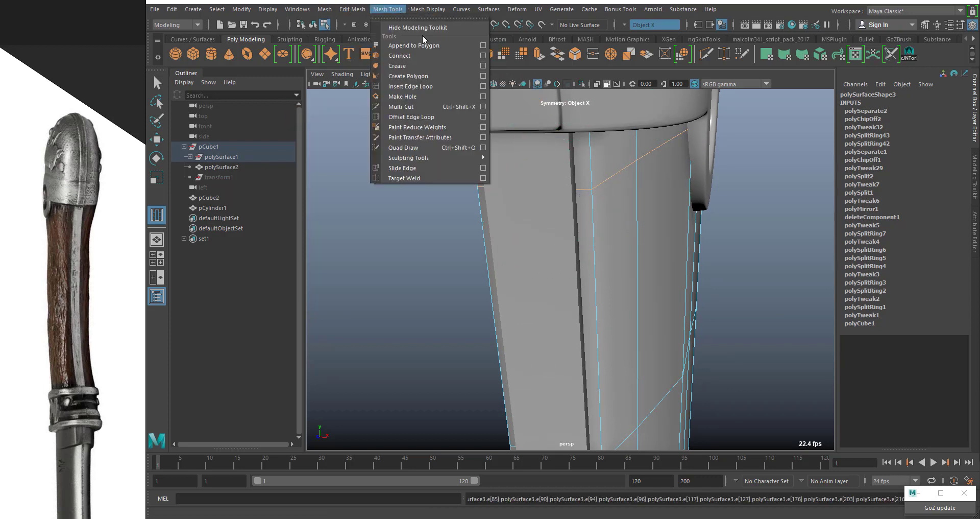
pyautogui.click(411, 86)
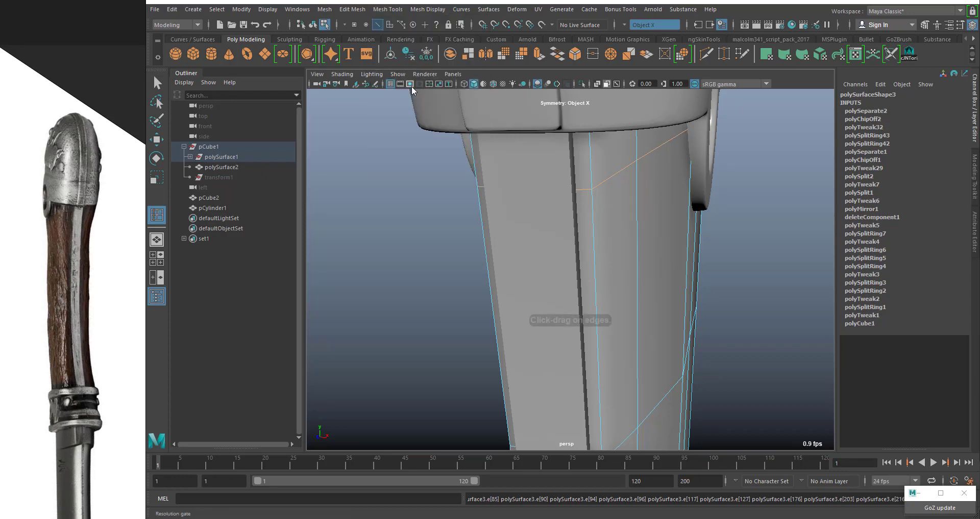
pyautogui.moveTo(586, 192); pyautogui.dragTo(584, 192)
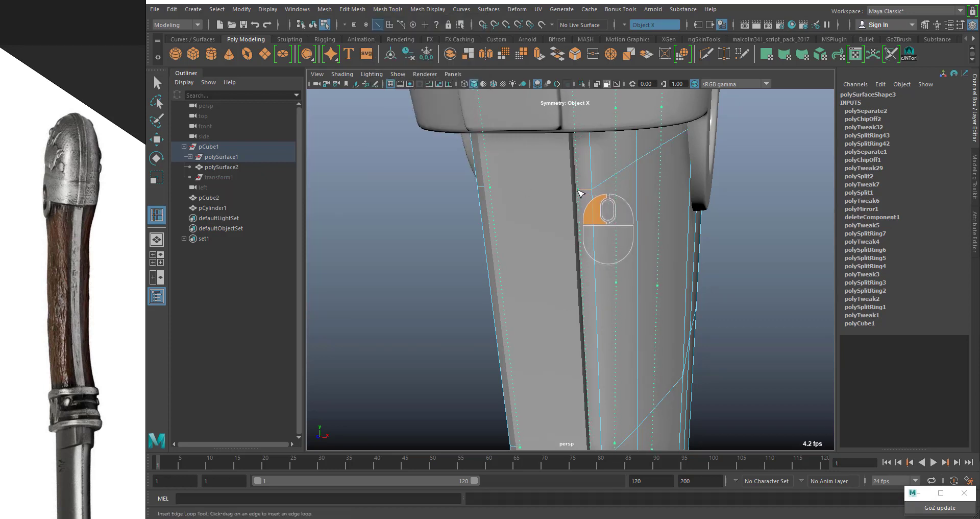
pyautogui.moveTo(577, 190); pyautogui.dragTo(576, 191)
pyautogui.keyDown('alt'); pyautogui.moveTo(589, 185); pyautogui.dragTo(635, 214, button='right'); pyautogui.keyUp('alt')
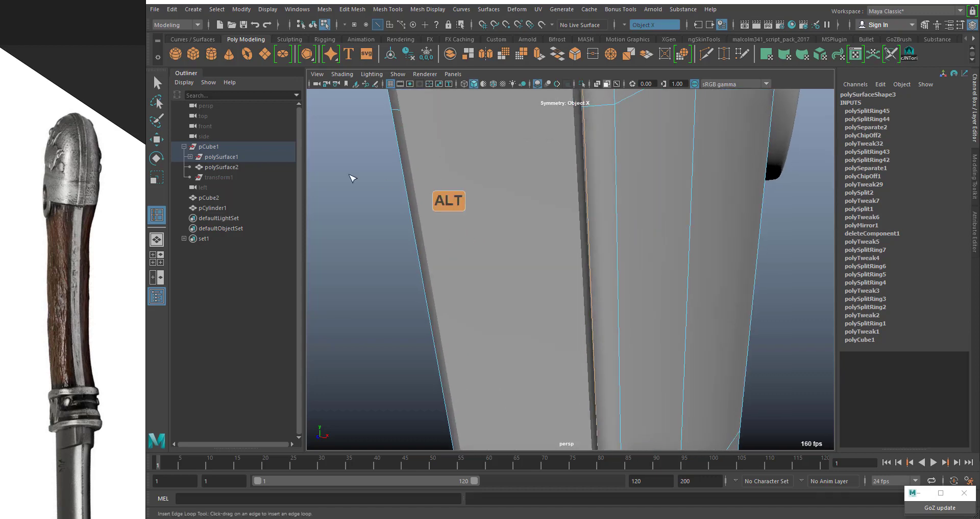
# Check the grip's mesh inside the pommel in X-ray, then turn X-ray off and isolate the grip
pyautogui.click(156, 88)
pyautogui.moveTo(611, 143); pyautogui.dragTo(559, 93, button='right')
pyautogui.click(596, 83)
pyautogui.scroll(-5, 611, 148)
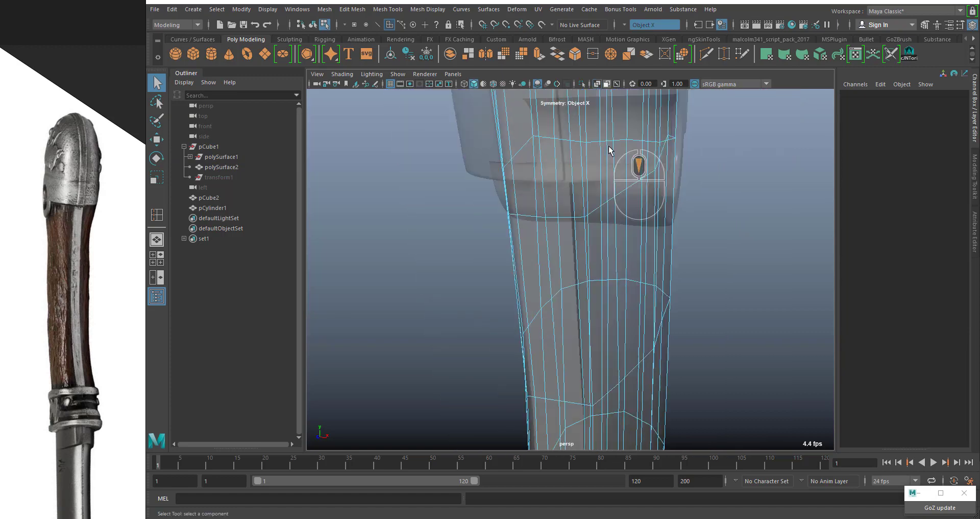
pyautogui.moveTo(623, 147); pyautogui.dragTo(660, 132, button='right')
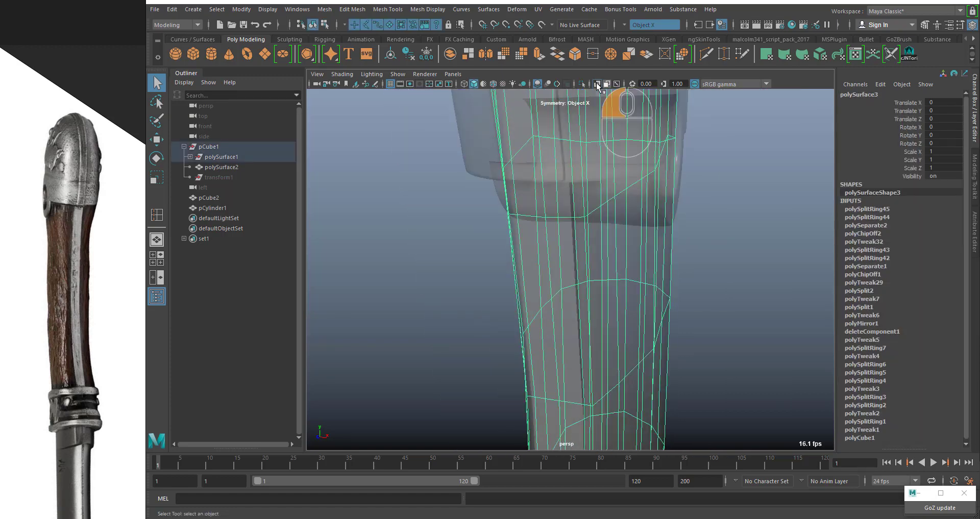
pyautogui.click(597, 83)
pyautogui.click(582, 85)
# Extrude the strip of faces down the grip's narrow edge inward to a Local Translate Z of -0.051
pyautogui.moveTo(577, 168); pyautogui.dragTo(626, 185, button='right')
pyautogui.click(568, 164)
pyautogui.scroll(-5, 566, 166)
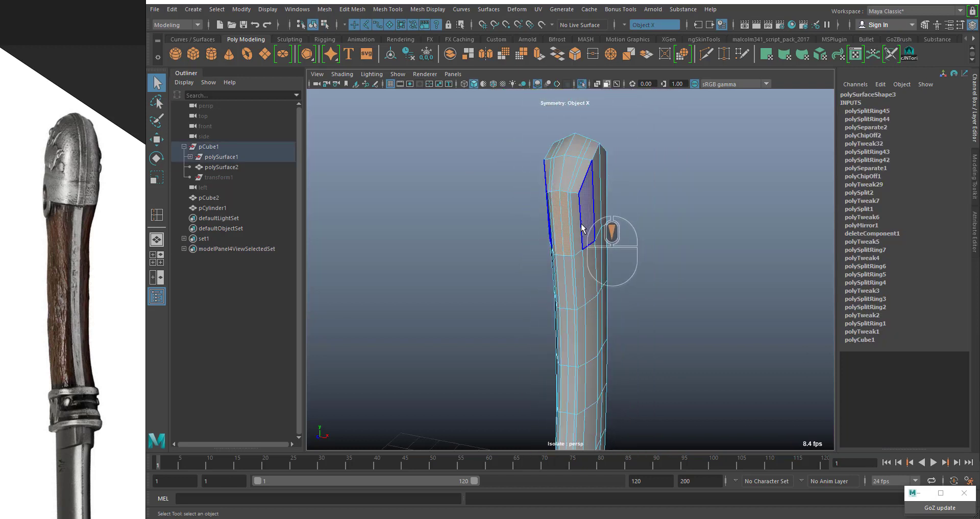
pyautogui.keyDown('shift'); pyautogui.click(572, 274); pyautogui.keyUp('shift')
pyautogui.keyDown('alt'); pyautogui.moveTo(581, 287); pyautogui.dragTo(606, 365, button='right'); pyautogui.keyUp('alt')
pyautogui.keyDown('alt'); pyautogui.moveTo(606, 365); pyautogui.dragTo(606, 210, button='middle'); pyautogui.keyUp('alt')
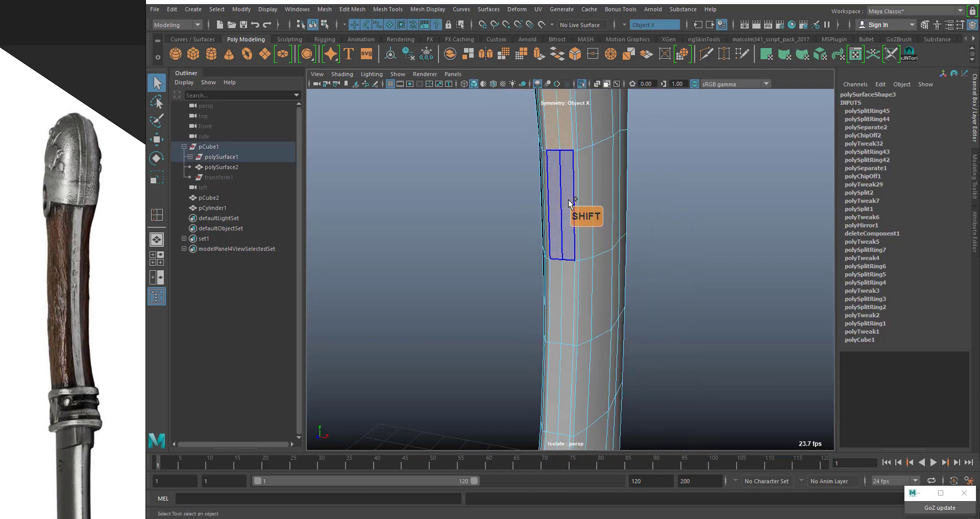
pyautogui.keyDown('shift'); pyautogui.click(569, 202); pyautogui.keyUp('shift')
pyautogui.keyDown('shift'); pyautogui.click(570, 317); pyautogui.keyUp('shift')
pyautogui.keyDown('shift'); pyautogui.click(569, 382); pyautogui.keyUp('shift')
pyautogui.keyDown('alt'); pyautogui.moveTo(617, 384); pyautogui.dragTo(621, 279, button='middle'); pyautogui.keyUp('alt')
pyautogui.keyDown('shift'); pyautogui.click(569, 384); pyautogui.keyUp('shift')
pyautogui.keyDown('alt'); pyautogui.moveTo(605, 333); pyautogui.dragTo(592, 195); pyautogui.keyUp('alt')
pyautogui.keyDown('alt'); pyautogui.moveTo(596, 183); pyautogui.dragTo(582, 287, button='middle'); pyautogui.keyUp('alt')
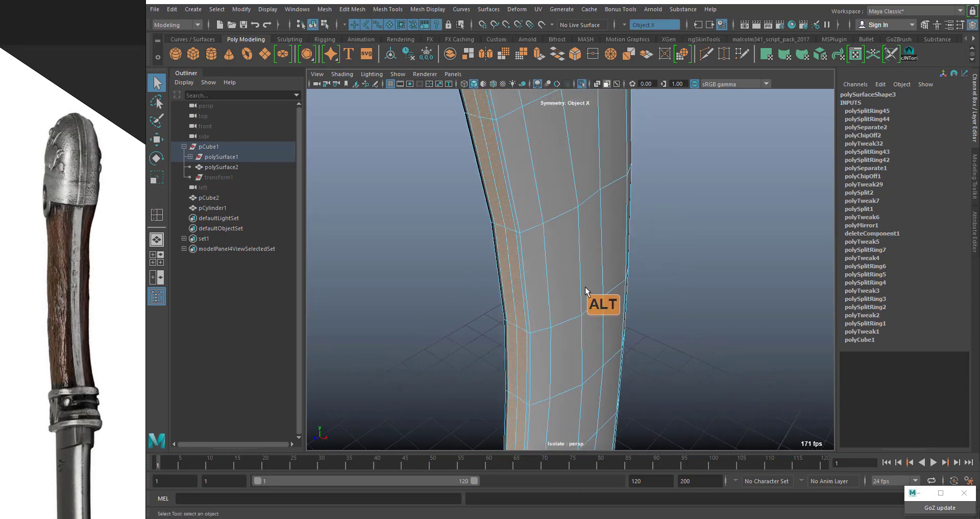
pyautogui.keyDown('alt'); pyautogui.moveTo(535, 188); pyautogui.dragTo(563, 316, button='middle'); pyautogui.keyUp('alt')
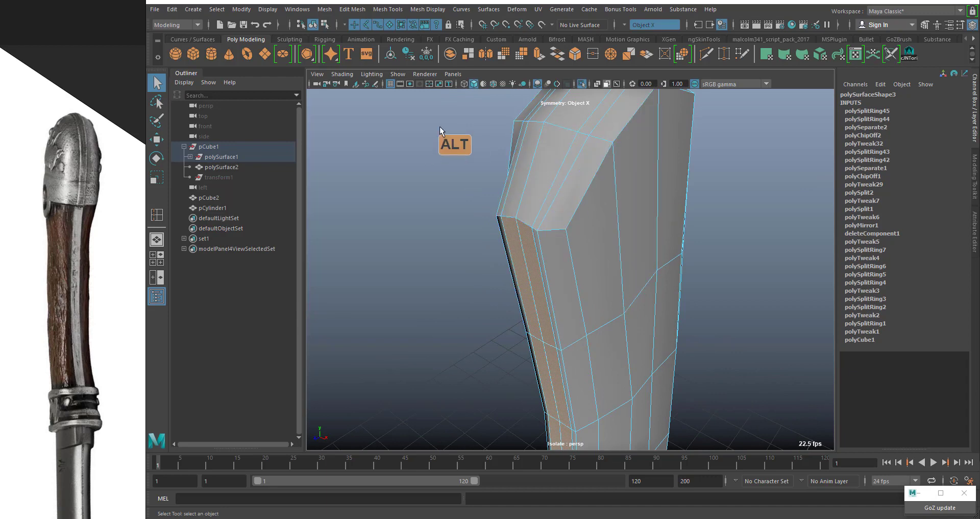
pyautogui.click(353, 9)
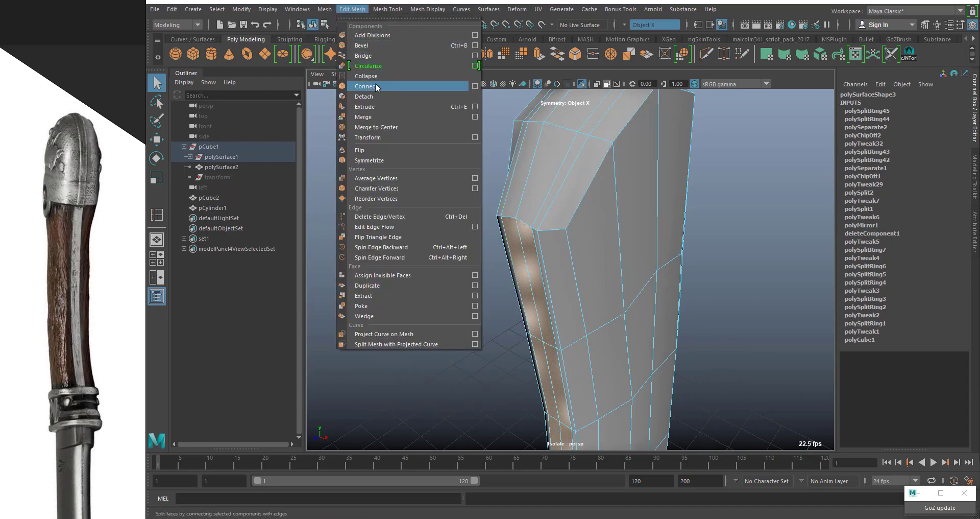
pyautogui.click(377, 107)
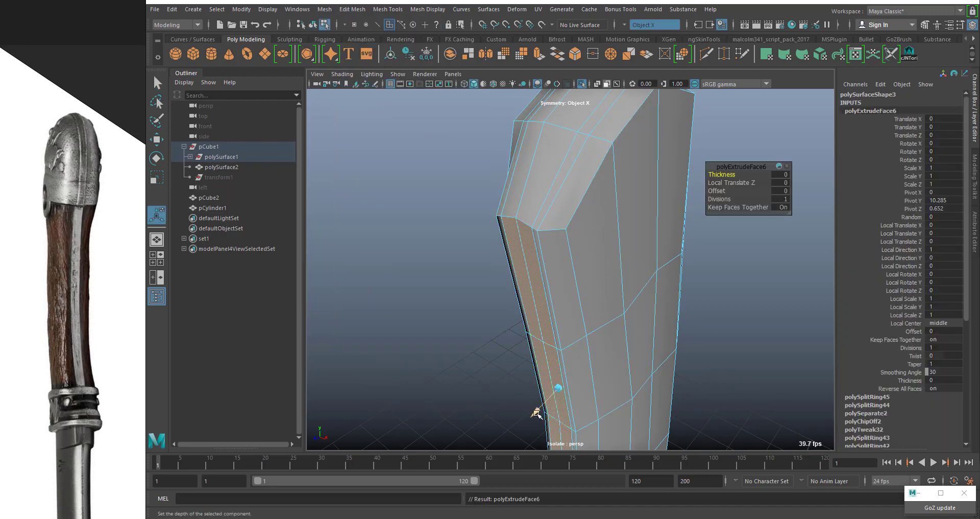
pyautogui.moveTo(536, 412); pyautogui.dragTo(540, 409)
# Undo the scaling of the extruded faces, move them slightly deeper into the grip along Z, and show all objects again
pyautogui.keyDown('alt'); pyautogui.moveTo(638, 342); pyautogui.dragTo(572, 229); pyautogui.keyUp('alt')
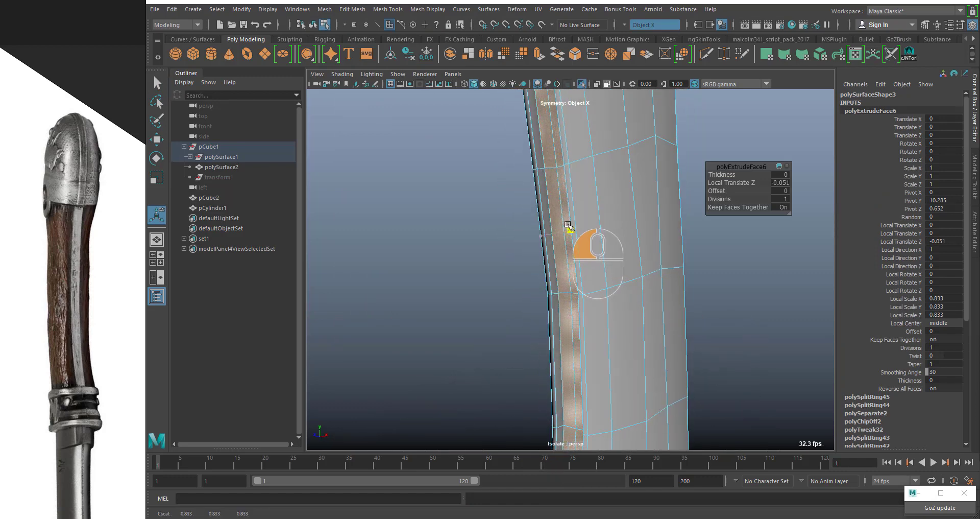
pyautogui.hotkey('ctrl', 'z')
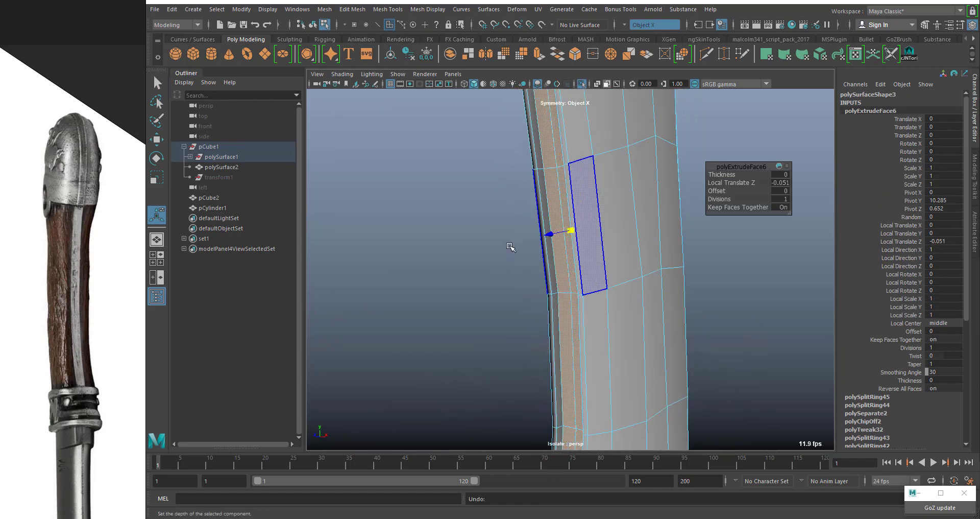
pyautogui.scroll(-3, 707, 219)
pyautogui.press('r')
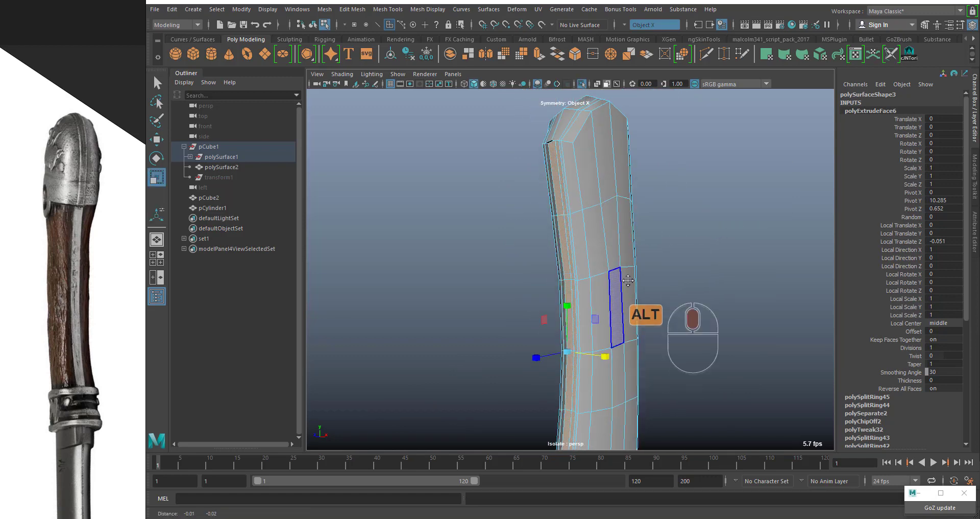
pyautogui.keyDown('alt'); pyautogui.moveTo(631, 298); pyautogui.dragTo(570, 236); pyautogui.keyUp('alt')
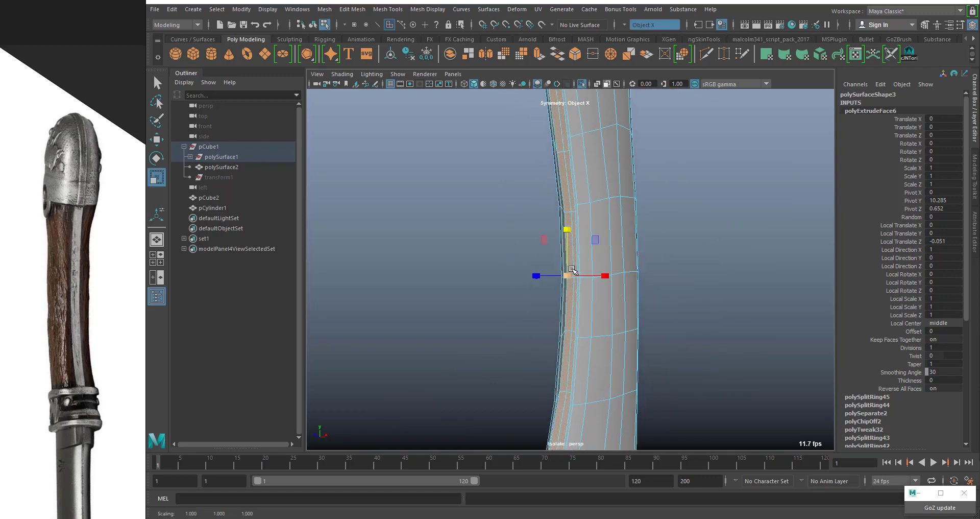
pyautogui.press('w')
pyautogui.moveTo(534, 276); pyautogui.dragTo(537, 276)
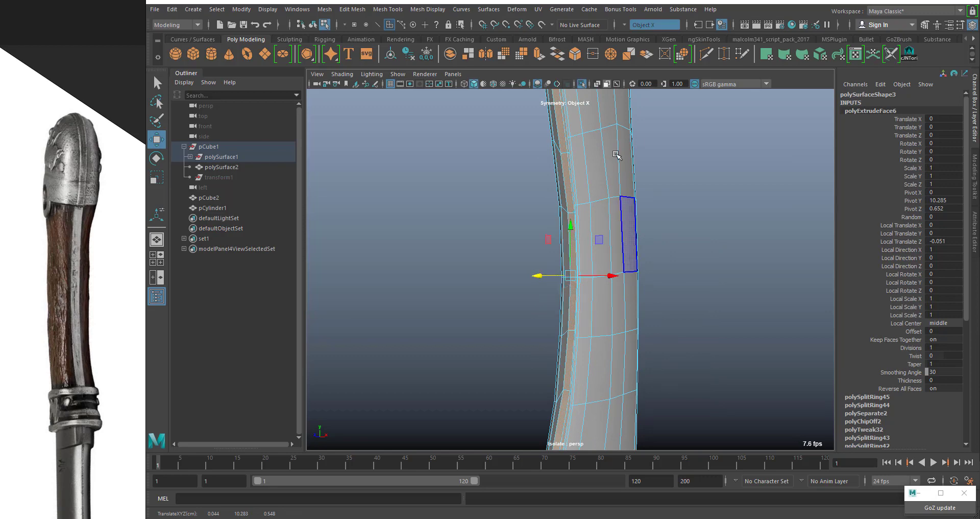
pyautogui.moveTo(616, 155); pyautogui.dragTo(589, 98, button='right')
pyautogui.click(580, 84)
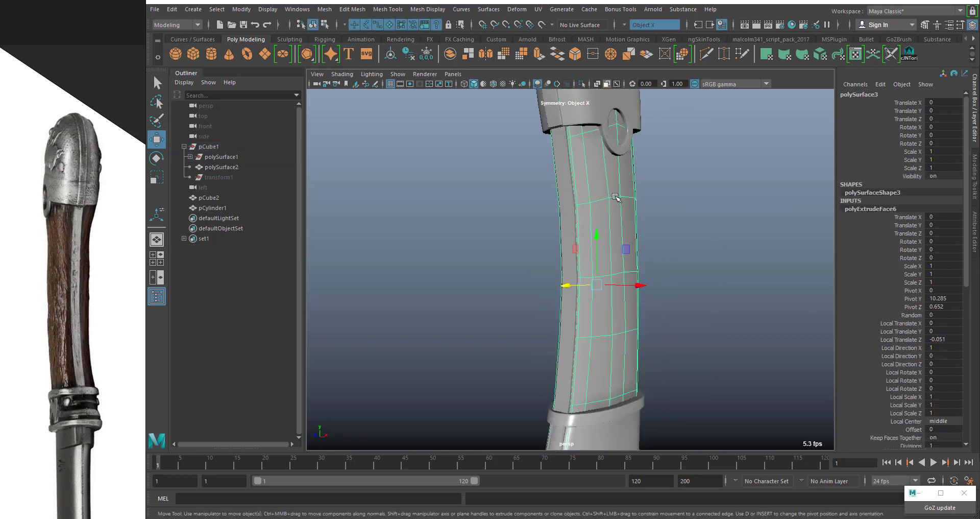
# Scale the separate metal strip slightly narrower along X to fit the grip's recess
pyautogui.scroll(5, 615, 199)
pyautogui.click(567, 180)
pyautogui.keyDown('alt'); pyautogui.moveTo(633, 148); pyautogui.dragTo(628, 180); pyautogui.keyUp('alt')
pyautogui.press('r')
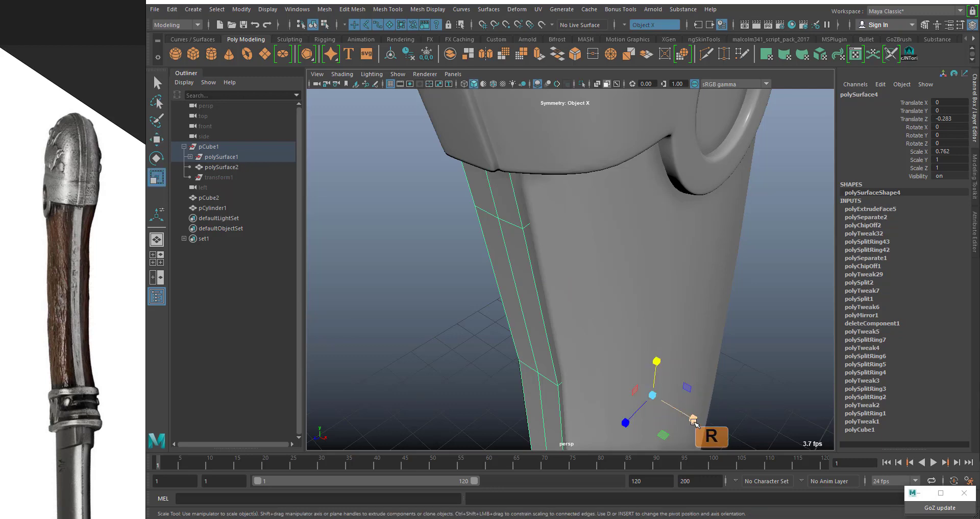
pyautogui.moveTo(693, 418); pyautogui.dragTo(687, 415)
pyautogui.keyDown('alt'); pyautogui.moveTo(664, 311); pyautogui.dragTo(633, 215); pyautogui.keyUp('alt')
# Isolate the grip and examine the upper end of its recess with smooth preview switched on and off
pyautogui.click(695, 236)
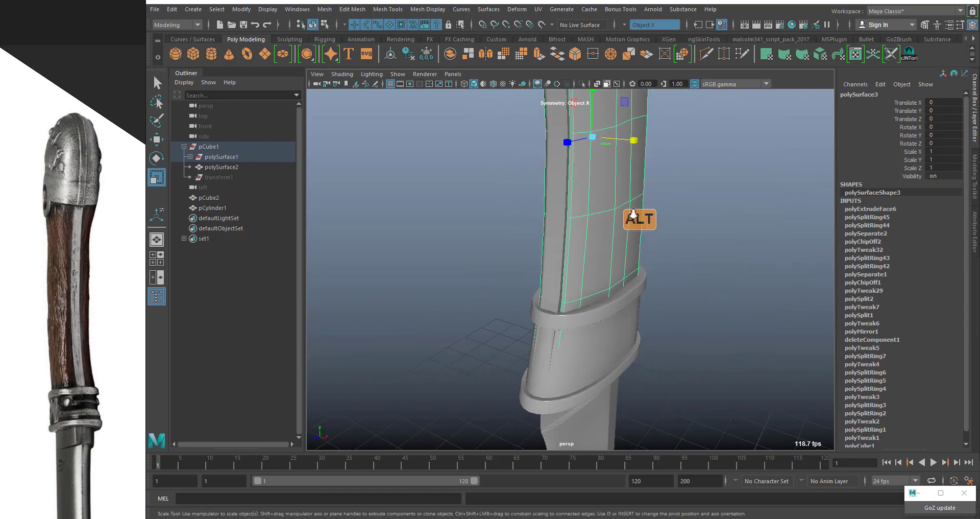
pyautogui.keyDown('alt'); pyautogui.moveTo(633, 214); pyautogui.dragTo(603, 119, button='right'); pyautogui.keyUp('alt')
pyautogui.click(582, 83)
pyautogui.keyDown('alt'); pyautogui.moveTo(615, 124); pyautogui.dragTo(665, 403, button='middle'); pyautogui.keyUp('alt')
pyautogui.keyDown('alt'); pyautogui.moveTo(640, 251); pyautogui.dragTo(655, 380, button='middle'); pyautogui.keyUp('alt')
pyautogui.keyDown('alt'); pyautogui.moveTo(655, 346); pyautogui.dragTo(492, 249); pyautogui.keyUp('alt')
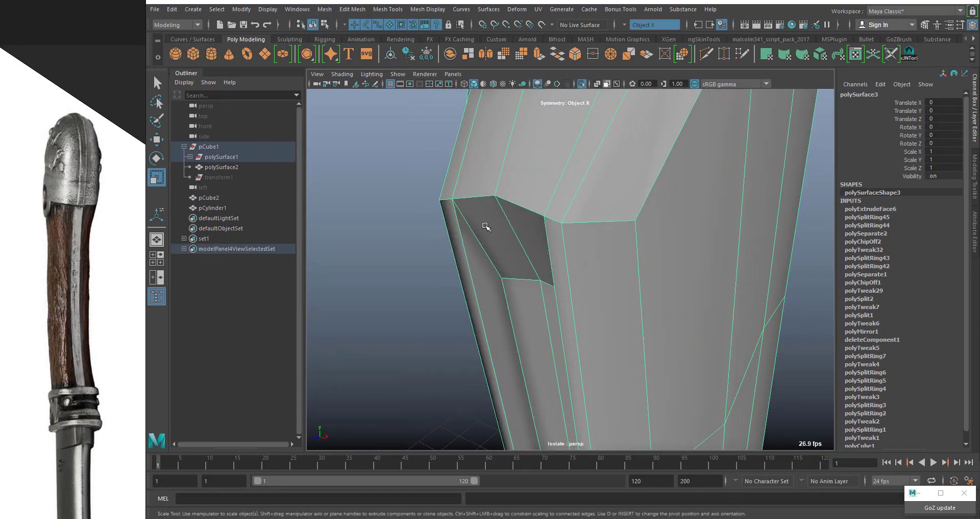
pyautogui.press('3')
pyautogui.press('1')
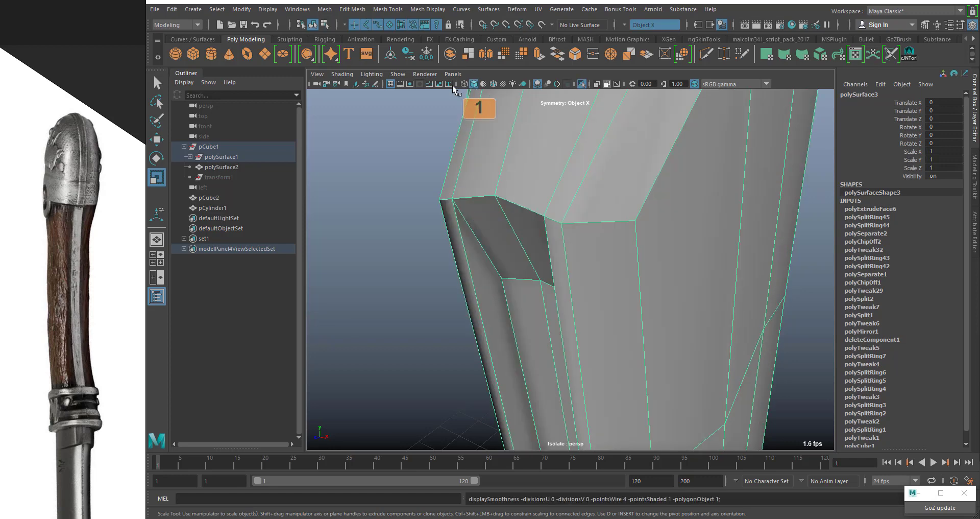
# Bevel the rim edges around the grip's recess with a Fraction of 0.3 and 2 segments
pyautogui.click(363, 9)
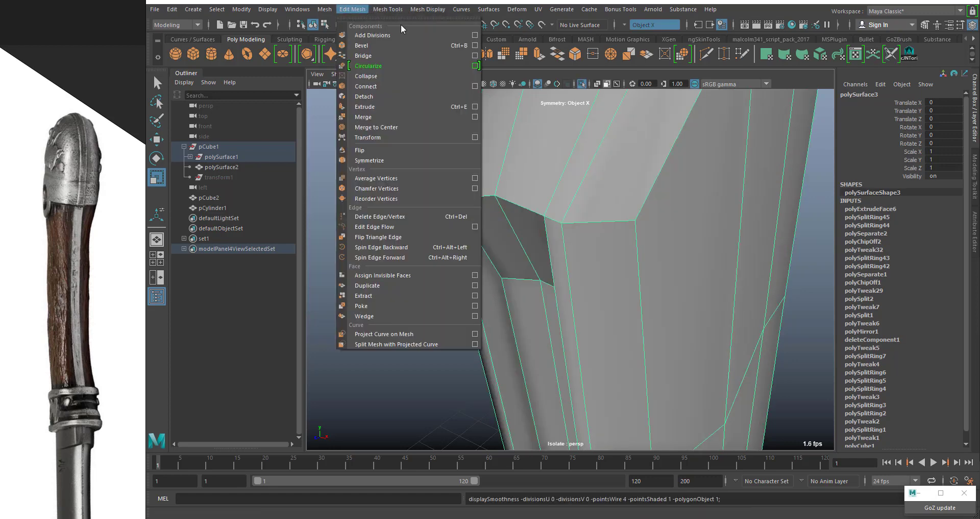
pyautogui.click(565, 3)
pyautogui.moveTo(503, 185); pyautogui.dragTo(498, 138, button='right')
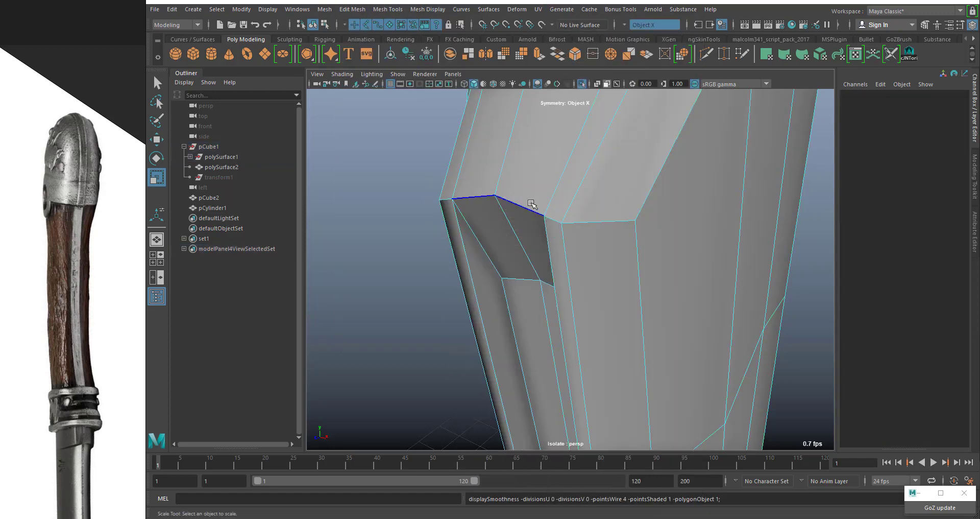
pyautogui.click(531, 203)
pyautogui.keyDown('shift'); pyautogui.doubleClick(550, 254); pyautogui.keyUp('shift')
pyautogui.keyDown('alt'); pyautogui.moveTo(729, 344); pyautogui.dragTo(674, 234, button='middle'); pyautogui.keyUp('alt')
pyautogui.keyDown('alt'); pyautogui.moveTo(673, 234); pyautogui.dragTo(563, 225); pyautogui.keyUp('alt')
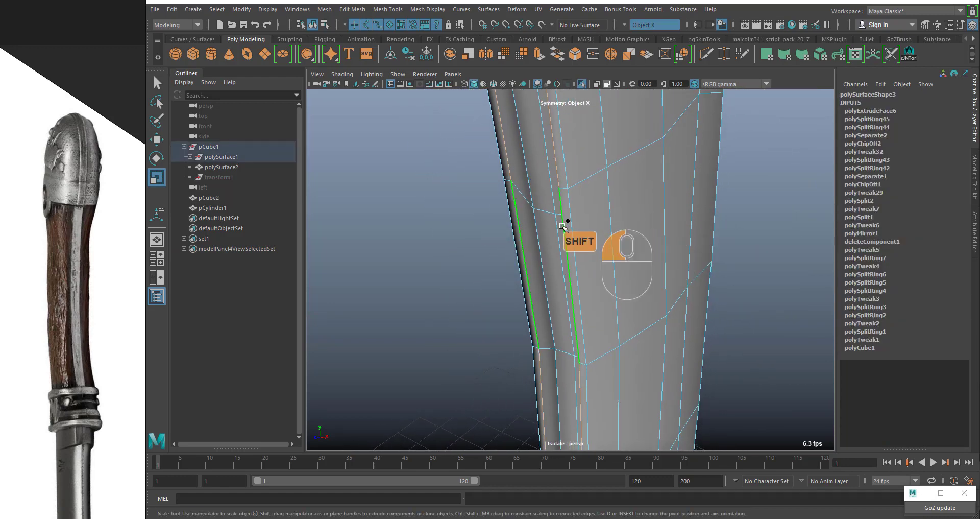
pyautogui.keyDown('alt'); pyautogui.moveTo(651, 334); pyautogui.dragTo(622, 224); pyautogui.keyUp('alt')
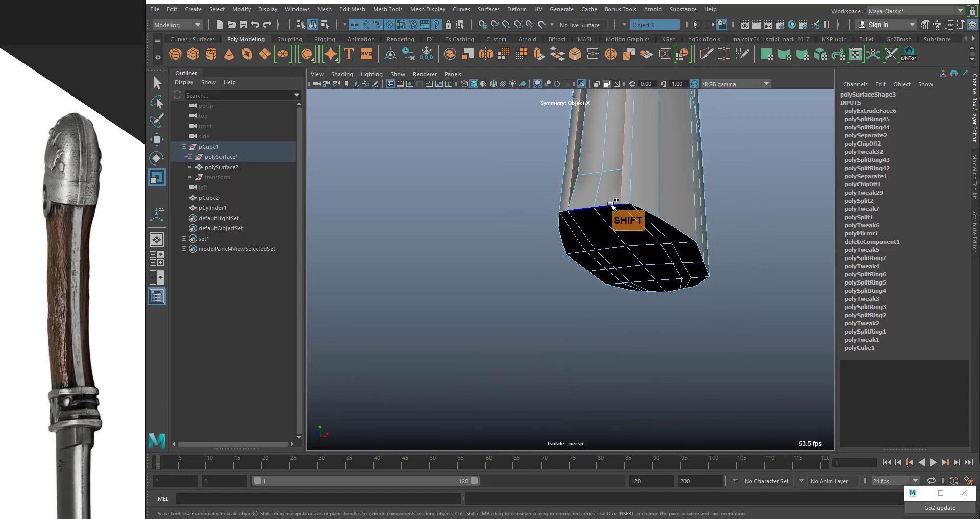
pyautogui.keyDown('alt'); pyautogui.moveTo(673, 265); pyautogui.dragTo(630, 236); pyautogui.keyUp('alt')
pyautogui.keyDown('alt'); pyautogui.moveTo(651, 192); pyautogui.dragTo(664, 456, button='middle'); pyautogui.keyUp('alt')
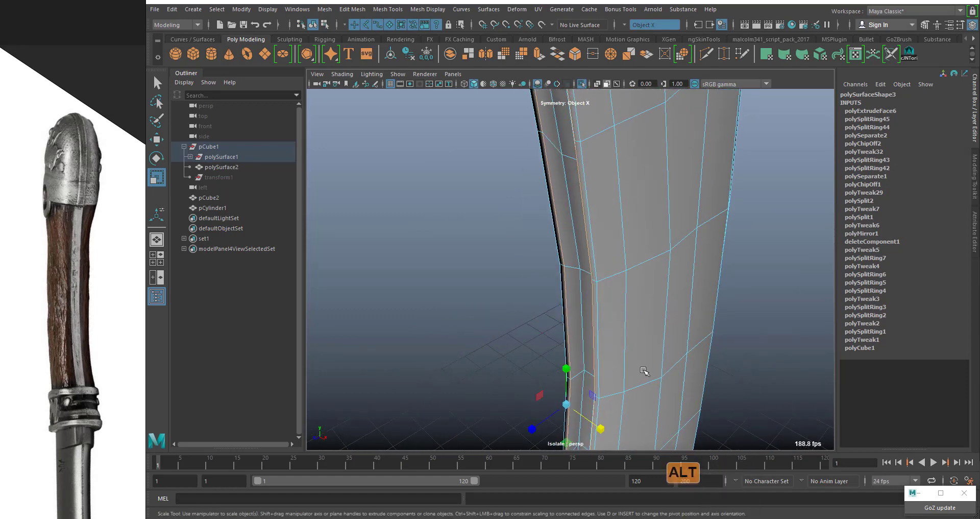
pyautogui.keyDown('alt'); pyautogui.moveTo(645, 371); pyautogui.dragTo(659, 306); pyautogui.keyUp('alt')
pyautogui.click(350, 10)
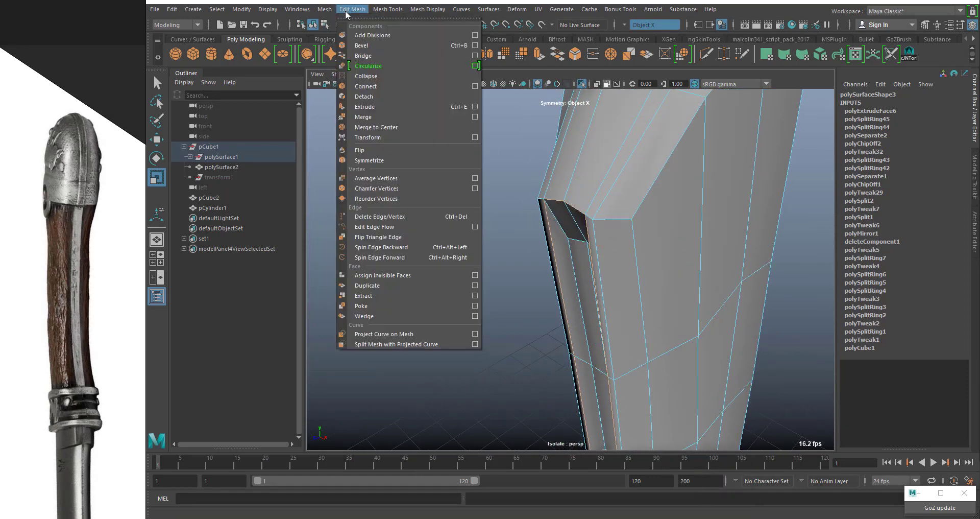
pyautogui.click(366, 46)
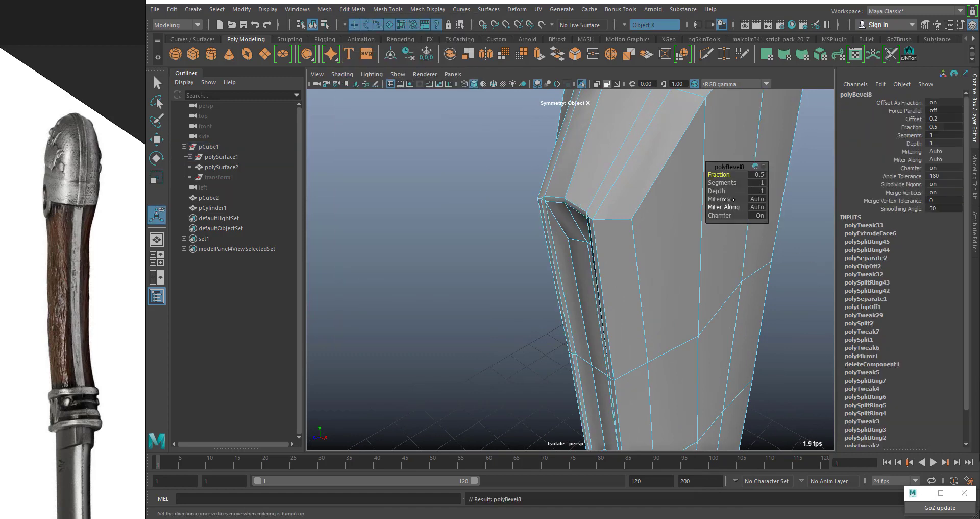
pyautogui.moveTo(757, 202); pyautogui.dragTo(761, 200)
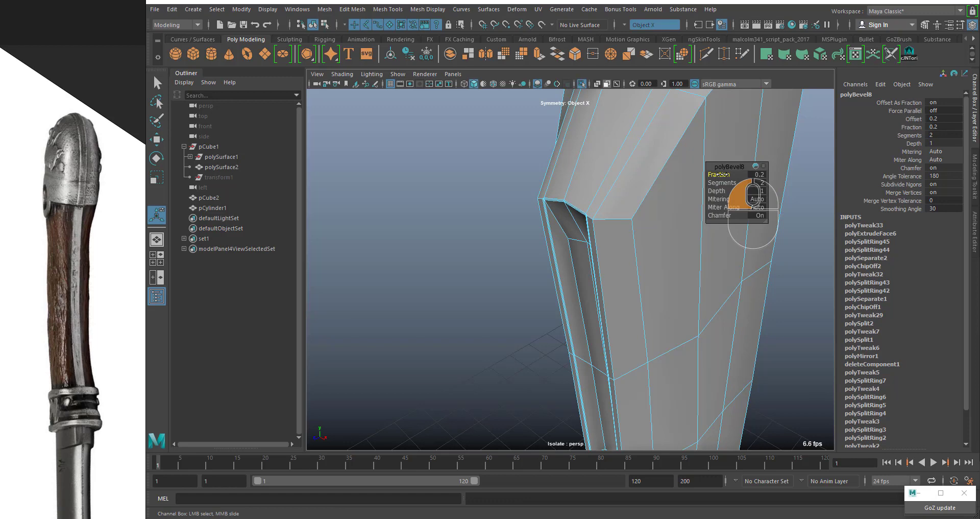
pyautogui.keyDown('alt'); pyautogui.moveTo(532, 288); pyautogui.dragTo(575, 310); pyautogui.keyUp('alt')
pyautogui.keyDown('alt'); pyautogui.moveTo(574, 310); pyautogui.dragTo(573, 308, button='right'); pyautogui.keyUp('alt')
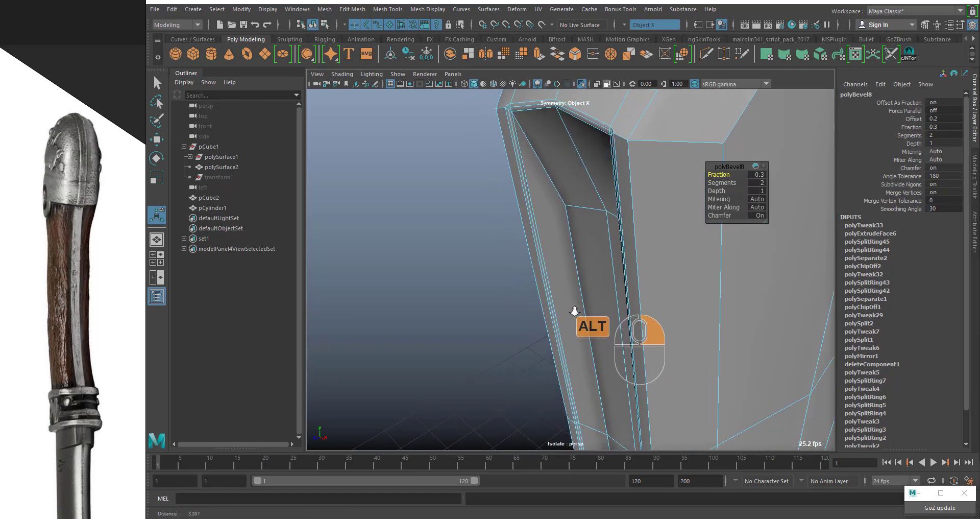
pyautogui.keyDown('alt'); pyautogui.moveTo(620, 245); pyautogui.dragTo(652, 263); pyautogui.keyUp('alt')
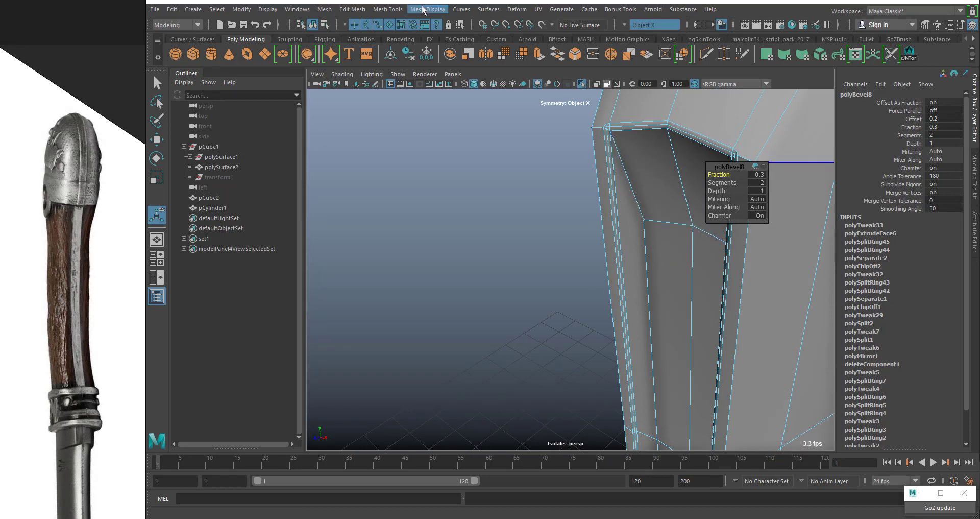
# Insert an edge loop inside the grip's recess and another around the grip close to its lower end
pyautogui.click(397, 10)
pyautogui.click(411, 86)
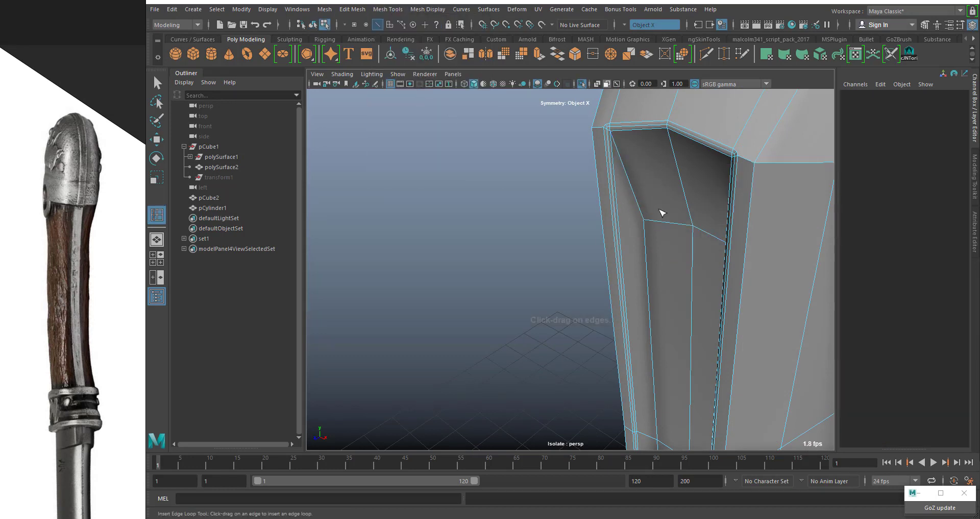
pyautogui.moveTo(642, 213); pyautogui.dragTo(645, 219)
pyautogui.keyDown('alt'); pyautogui.moveTo(777, 332); pyautogui.dragTo(755, 289, button='right'); pyautogui.keyUp('alt')
pyautogui.keyDown('alt'); pyautogui.moveTo(761, 338); pyautogui.dragTo(718, 134, button='middle'); pyautogui.keyUp('alt')
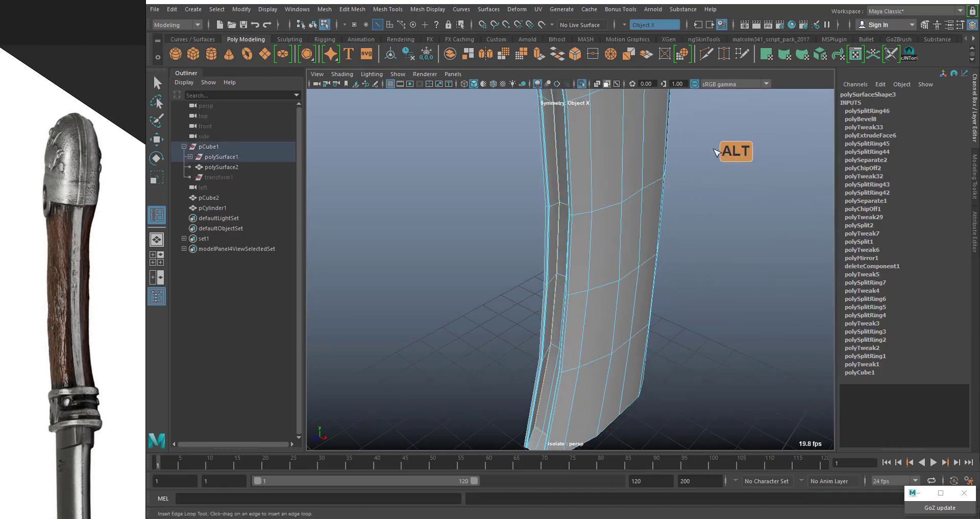
pyautogui.keyDown('alt'); pyautogui.moveTo(620, 326); pyautogui.dragTo(638, 237, button='middle'); pyautogui.keyUp('alt')
pyautogui.keyDown('alt'); pyautogui.moveTo(648, 268); pyautogui.dragTo(755, 258); pyautogui.keyUp('alt')
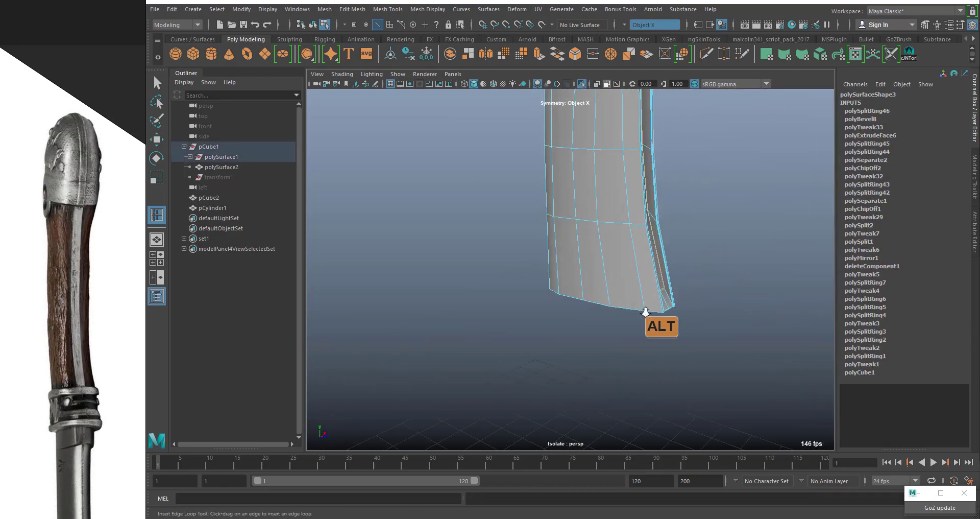
pyautogui.keyDown('alt'); pyautogui.moveTo(647, 311); pyautogui.dragTo(735, 415, button='right'); pyautogui.keyUp('alt')
pyautogui.keyDown('alt'); pyautogui.moveTo(657, 346); pyautogui.dragTo(659, 347); pyautogui.keyUp('alt')
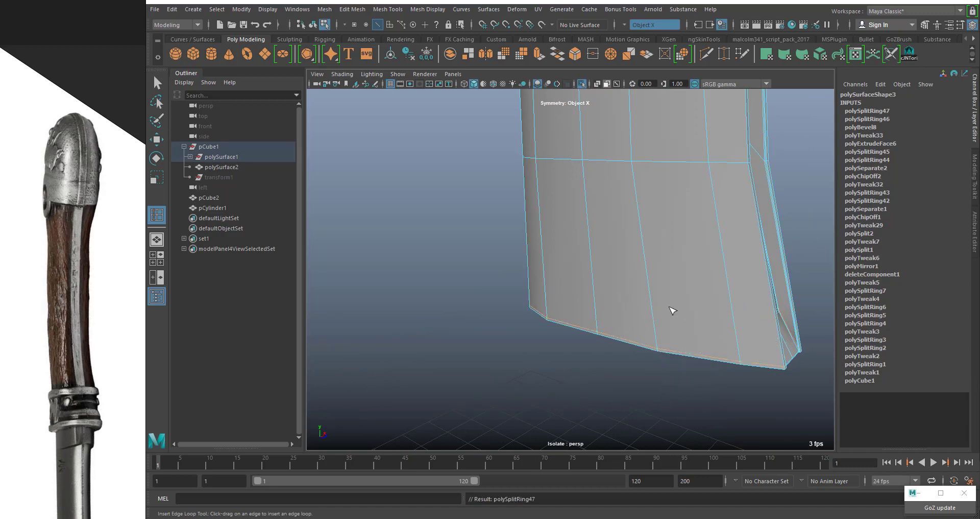
# Return to object selection, turn on smooth preview for the grip and inspect the upper end of its recess
pyautogui.scroll(-3, 672, 297)
pyautogui.keyDown('alt'); pyautogui.moveTo(709, 223); pyautogui.dragTo(714, 410, button='middle'); pyautogui.keyUp('alt')
pyautogui.keyDown('alt'); pyautogui.moveTo(672, 181); pyautogui.dragTo(639, 343, button='middle'); pyautogui.keyUp('alt')
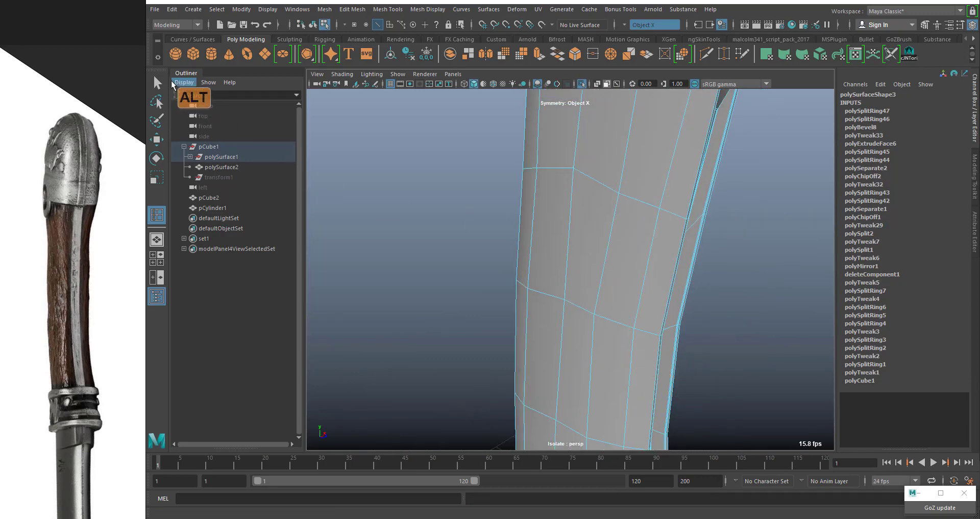
pyautogui.click(157, 83)
pyautogui.moveTo(645, 143); pyautogui.dragTo(684, 130, button='right')
pyautogui.scroll(-3, 693, 170)
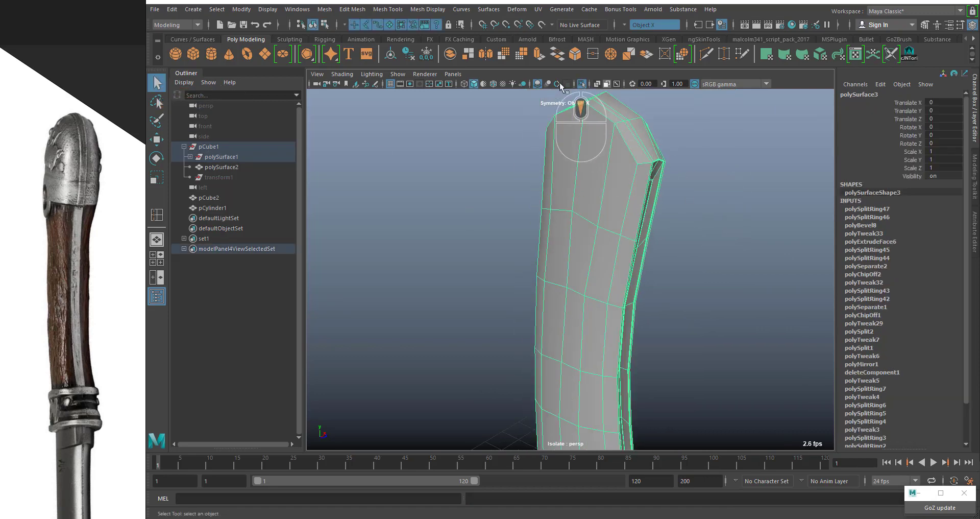
pyautogui.press('3')
pyautogui.click(715, 258)
pyautogui.keyDown('alt'); pyautogui.moveTo(664, 251); pyautogui.dragTo(578, 194); pyautogui.keyUp('alt')
pyautogui.click(579, 194)
pyautogui.keyDown('alt'); pyautogui.moveTo(579, 195); pyautogui.dragTo(645, 188, button='right'); pyautogui.keyUp('alt')
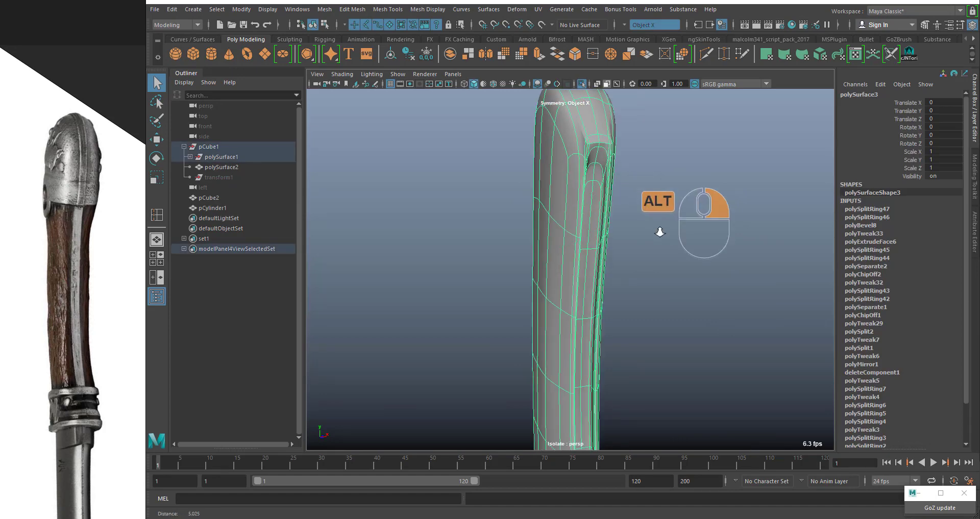
pyautogui.keyDown('alt'); pyautogui.moveTo(645, 189); pyautogui.dragTo(592, 240, button='middle'); pyautogui.keyUp('alt')
pyautogui.keyDown('alt'); pyautogui.moveTo(601, 303); pyautogui.dragTo(559, 291); pyautogui.keyUp('alt')
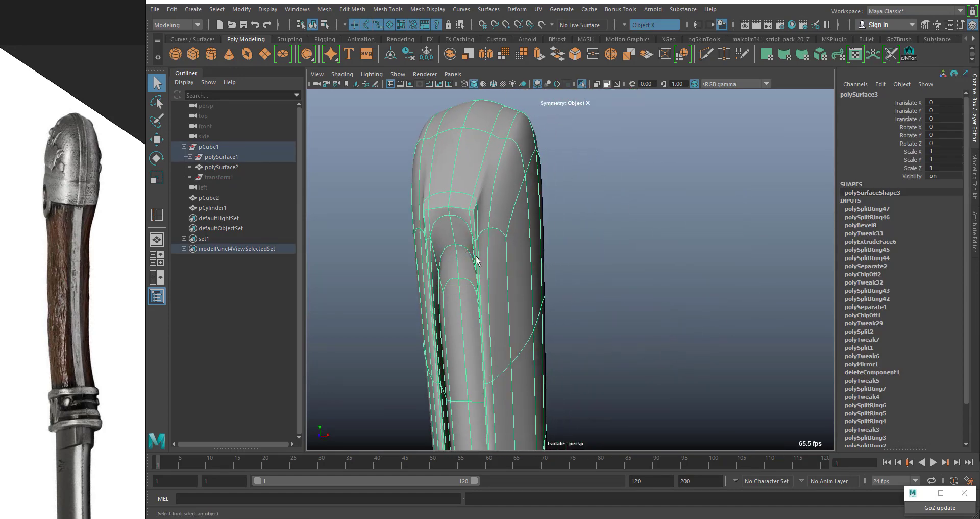
# Show all objects again and check the metal strip in the recess with smooth preview switched on and off
pyautogui.click(582, 84)
pyautogui.keyDown('alt'); pyautogui.moveTo(512, 266); pyautogui.dragTo(438, 178); pyautogui.keyUp('alt')
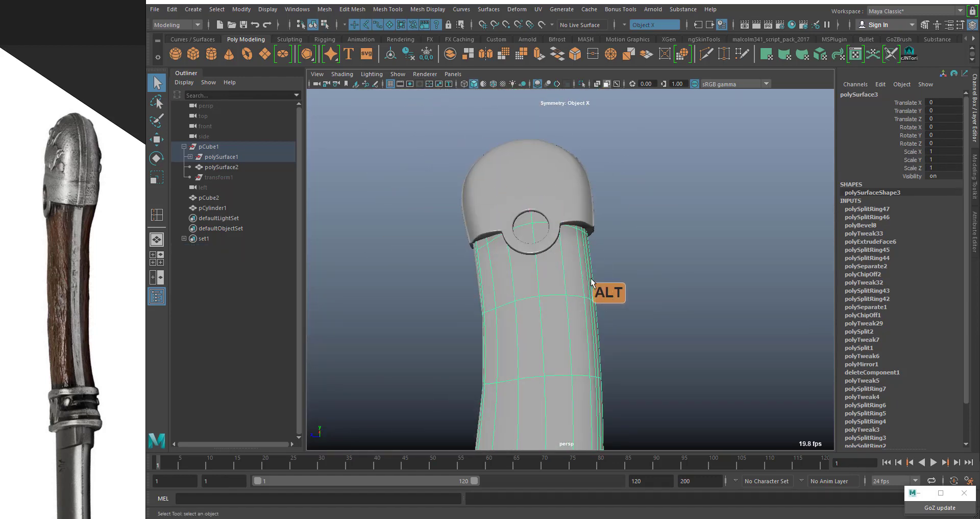
pyautogui.keyDown('alt'); pyautogui.moveTo(592, 282); pyautogui.dragTo(725, 265); pyautogui.keyUp('alt')
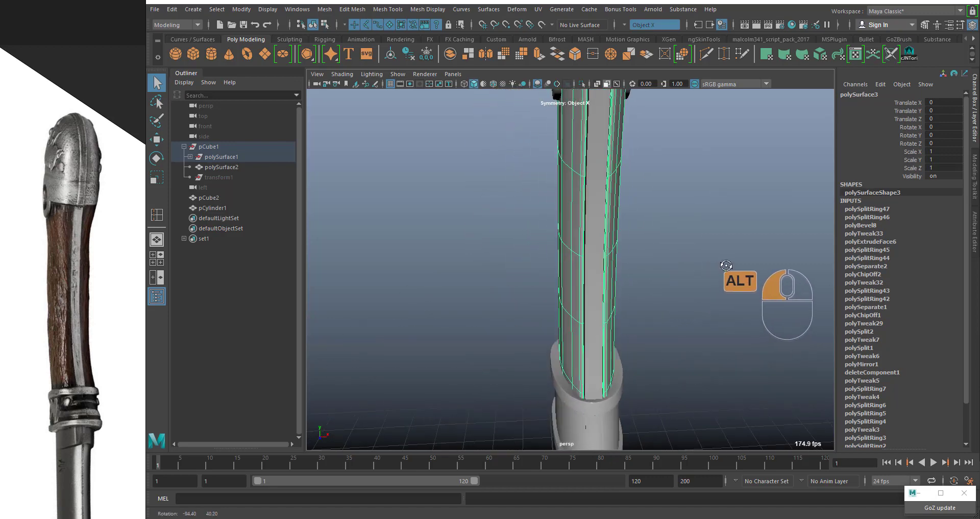
pyautogui.click(612, 261)
pyautogui.moveTo(633, 262)
pyautogui.keyDown('alt'); pyautogui.mouseDown()
pyautogui.moveTo(649, 261)
pyautogui.moveTo(561, 228)
pyautogui.moveTo(623, 302)
pyautogui.moveTo(645, 272)
pyautogui.mouseUp(); pyautogui.keyUp('alt')
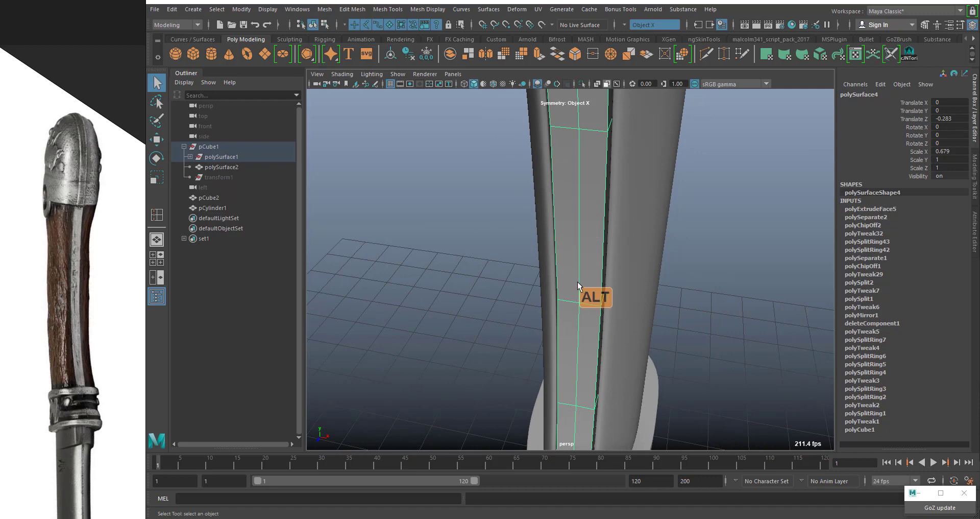
pyautogui.press('3')
pyautogui.scroll(-3, 638, 283)
pyautogui.click(709, 281)
pyautogui.keyDown('alt'); pyautogui.moveTo(703, 267); pyautogui.dragTo(604, 201); pyautogui.keyUp('alt')
pyautogui.click(604, 201)
pyautogui.press('1')
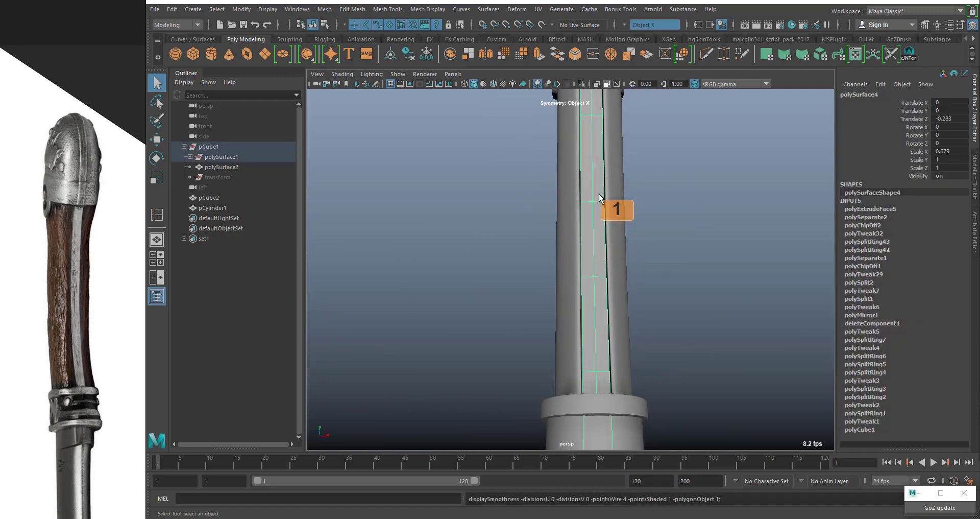
pyautogui.keyDown('alt'); pyautogui.moveTo(605, 207); pyautogui.dragTo(533, 221, button='right'); pyautogui.keyUp('alt')
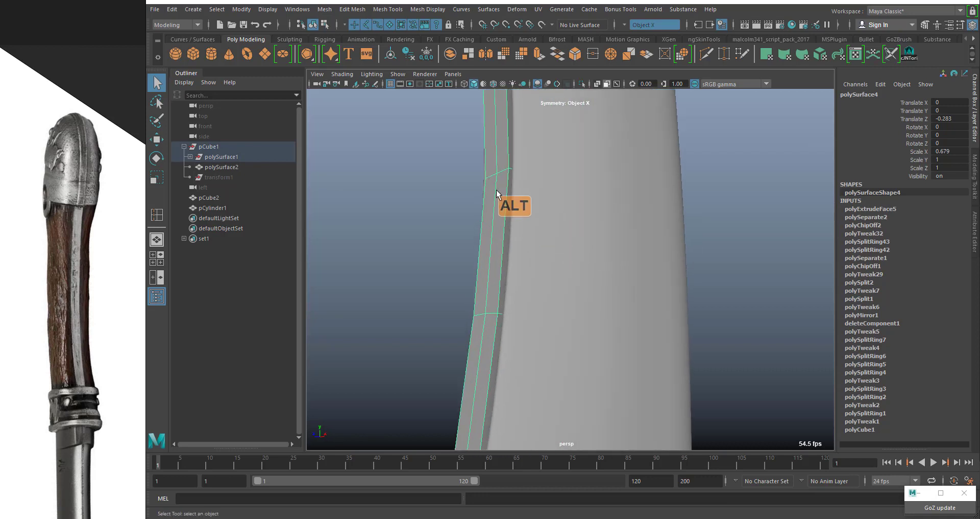
pyautogui.moveTo(498, 171); pyautogui.dragTo(501, 137, button='right')
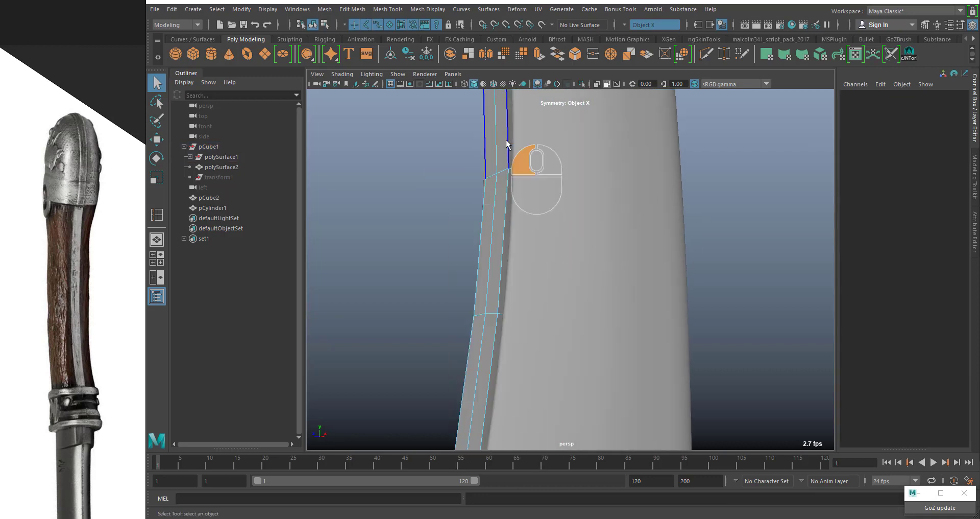
pyautogui.doubleClick(506, 144)
pyautogui.scroll(-3, 573, 183)
pyautogui.keyDown('alt'); pyautogui.moveTo(571, 156); pyautogui.dragTo(600, 166); pyautogui.keyUp('alt')
pyautogui.keyDown('alt'); pyautogui.moveTo(601, 165); pyautogui.dragTo(608, 283, button='middle'); pyautogui.keyUp('alt')
pyautogui.moveTo(642, 239)
pyautogui.keyDown('alt'); pyautogui.mouseDown()
pyautogui.moveTo(611, 204)
pyautogui.moveTo(625, 240)
pyautogui.mouseUp(); pyautogui.keyUp('alt')
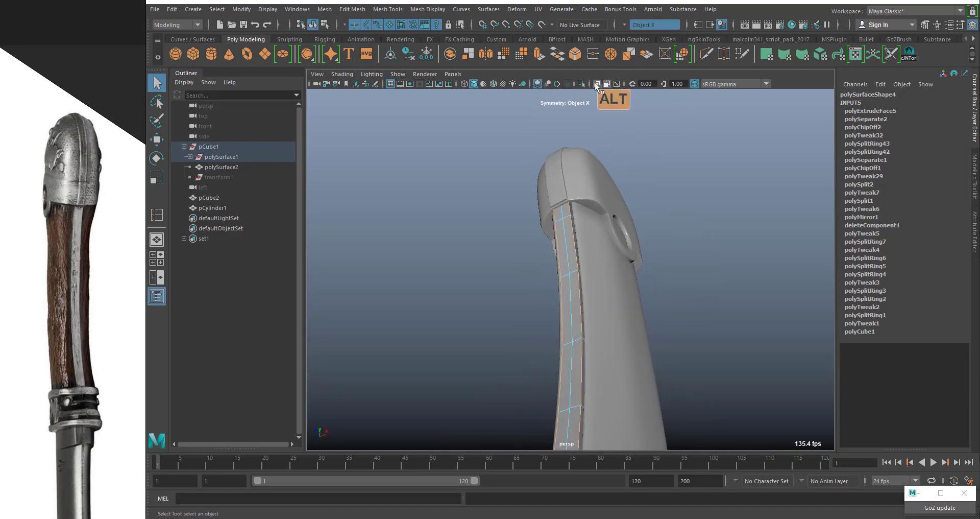
# Turn on X-ray display and delete the metal strip's end caps and the hidden faces along its back
pyautogui.click(595, 87)
pyautogui.keyDown('alt'); pyautogui.moveTo(618, 153); pyautogui.dragTo(559, 126); pyautogui.keyUp('alt')
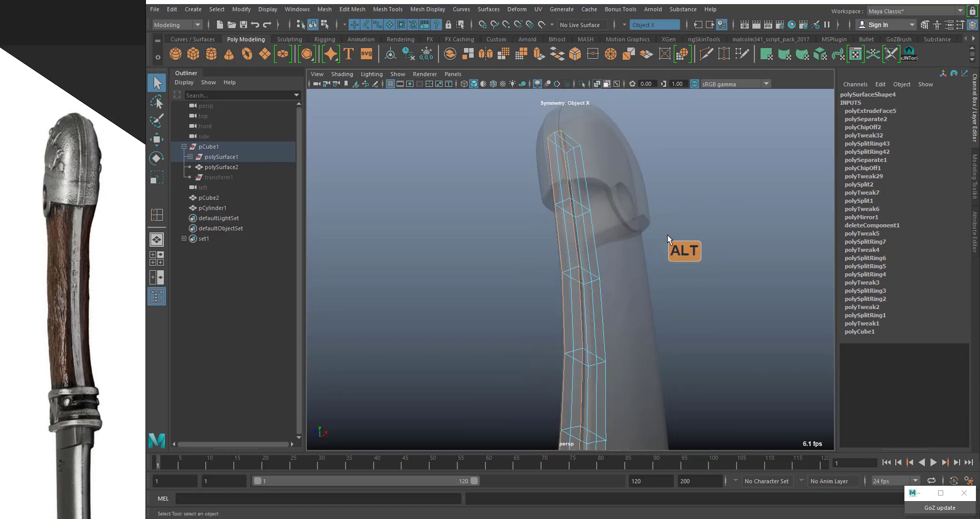
pyautogui.keyDown('alt'); pyautogui.moveTo(666, 234); pyautogui.dragTo(639, 185); pyautogui.keyUp('alt')
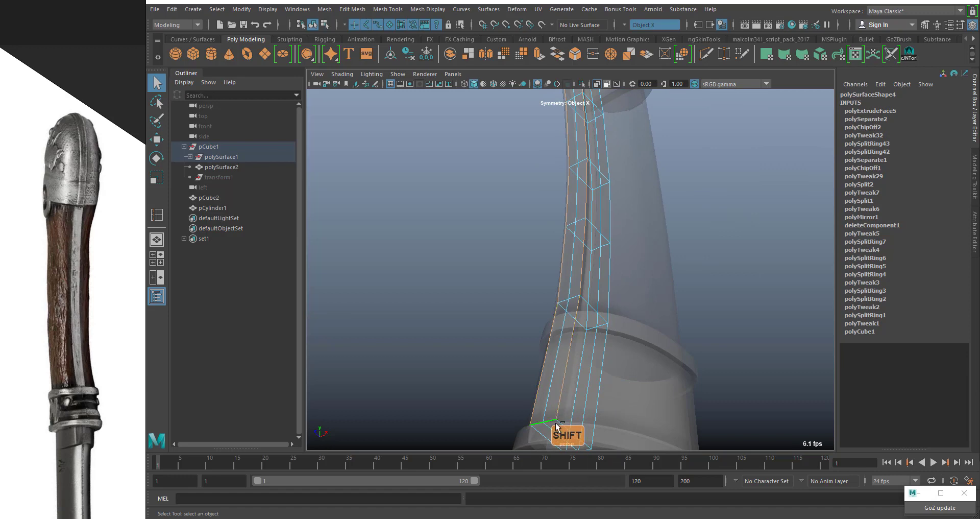
pyautogui.moveTo(575, 199); pyautogui.dragTo(579, 230, button='right')
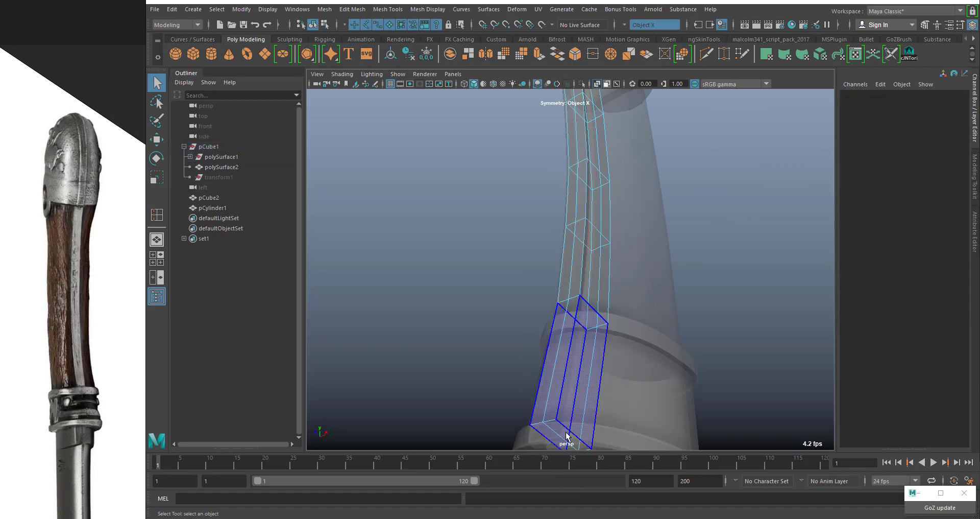
pyautogui.click(562, 438)
pyautogui.keyDown('alt'); pyautogui.moveTo(653, 200); pyautogui.dragTo(574, 173); pyautogui.keyUp('alt')
pyautogui.keyDown('shift'); pyautogui.click(574, 173); pyautogui.keyUp('shift')
pyautogui.keyDown('alt'); pyautogui.moveTo(652, 191); pyautogui.dragTo(547, 169); pyautogui.keyUp('alt')
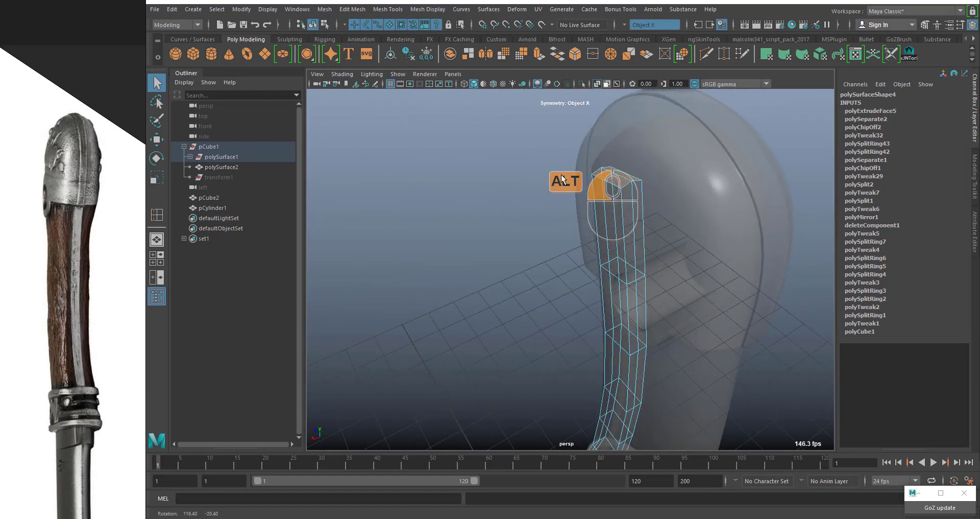
pyautogui.keyDown('shift'); pyautogui.click(627, 234); pyautogui.keyUp('shift')
pyautogui.keyDown('shift'); pyautogui.click(632, 294); pyautogui.keyUp('shift')
pyautogui.keyDown('shift'); pyautogui.click(634, 361); pyautogui.keyUp('shift')
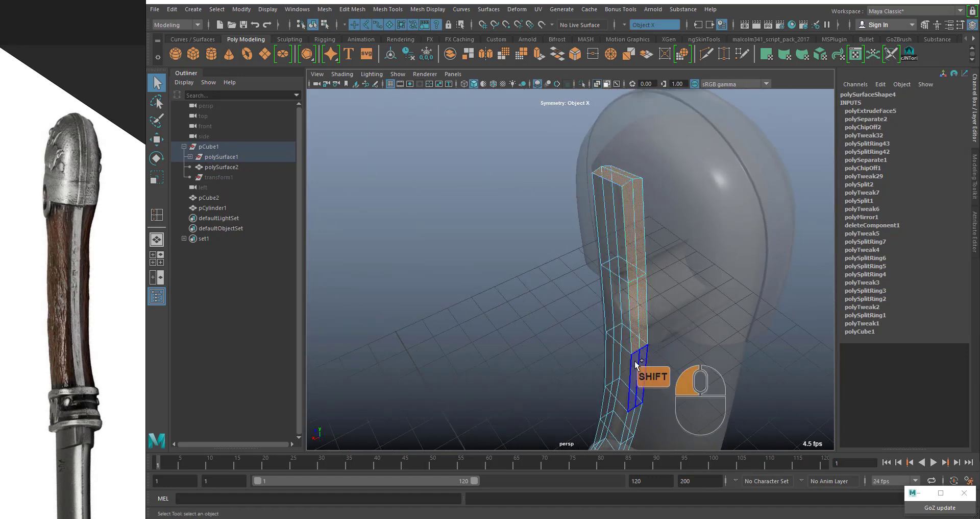
pyautogui.keyDown('alt'); pyautogui.moveTo(702, 301); pyautogui.dragTo(699, 92, button='middle'); pyautogui.keyUp('alt')
pyautogui.keyDown('shift'); pyautogui.click(619, 204); pyautogui.keyUp('shift')
pyautogui.keyDown('shift'); pyautogui.click(611, 249); pyautogui.keyUp('shift')
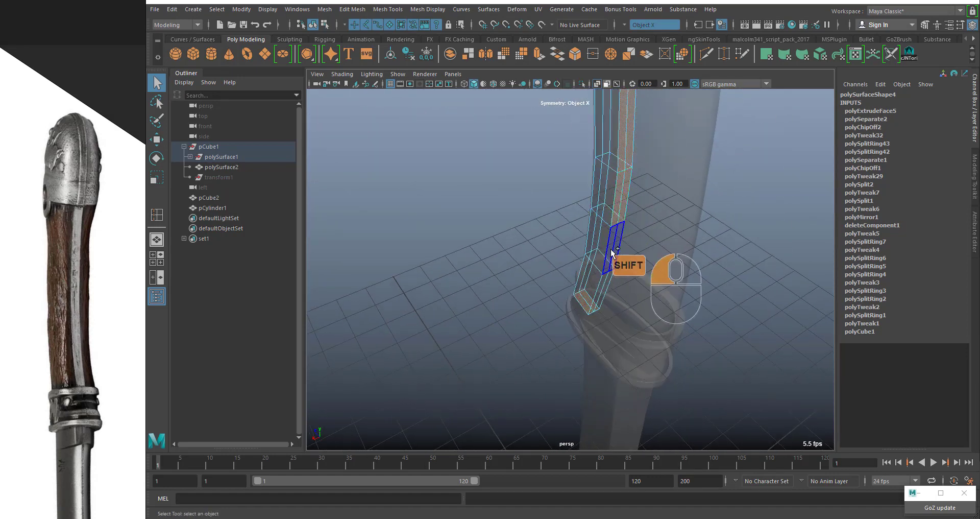
pyautogui.press('Delete')
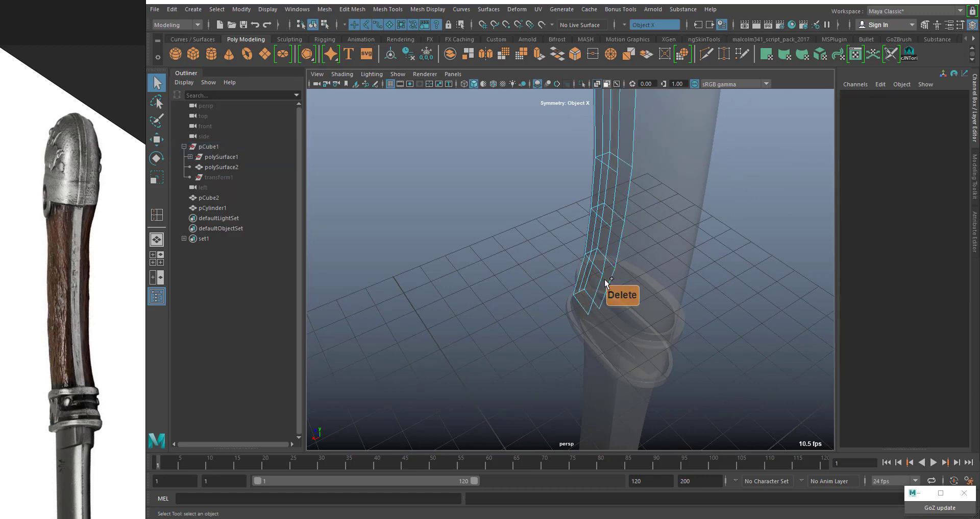
# Turn off X-ray display and bevel the metal strip's long side edges with a fraction of 0.1 and 2 segments
pyautogui.keyDown('alt'); pyautogui.moveTo(600, 230); pyautogui.dragTo(751, 197); pyautogui.keyUp('alt')
pyautogui.moveTo(440, 182); pyautogui.dragTo(449, 149, button='right')
pyautogui.click(451, 151)
pyautogui.scroll(-3, 466, 194)
pyautogui.keyDown('alt'); pyautogui.moveTo(467, 195); pyautogui.dragTo(447, 218); pyautogui.keyUp('alt')
pyautogui.moveTo(510, 230)
pyautogui.keyDown('alt'); pyautogui.mouseDown()
pyautogui.moveTo(512, 254)
pyautogui.moveTo(502, 261)
pyautogui.moveTo(502, 246)
pyautogui.mouseUp(); pyautogui.keyUp('alt')
pyautogui.keyDown('alt'); pyautogui.moveTo(506, 322); pyautogui.dragTo(531, 175, button='middle'); pyautogui.keyUp('alt')
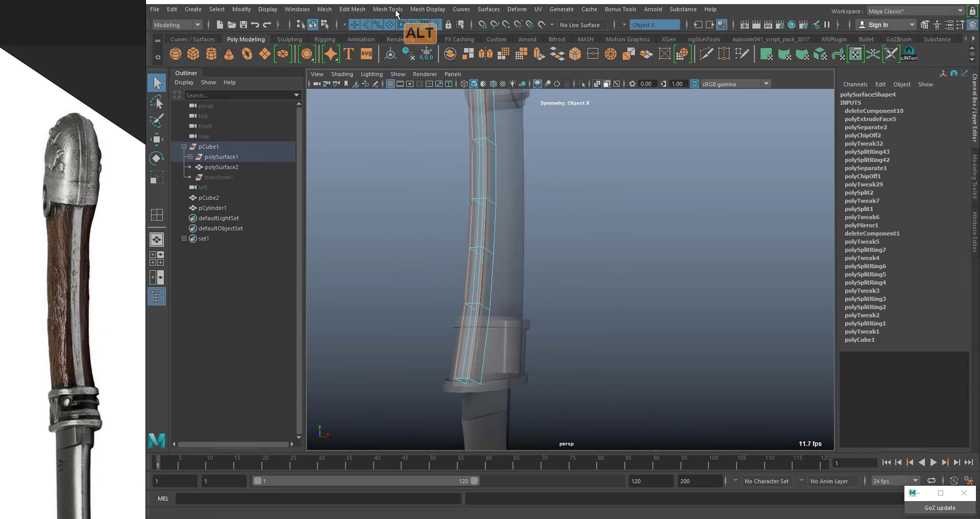
pyautogui.click(597, 84)
pyautogui.click(352, 9)
pyautogui.click(374, 45)
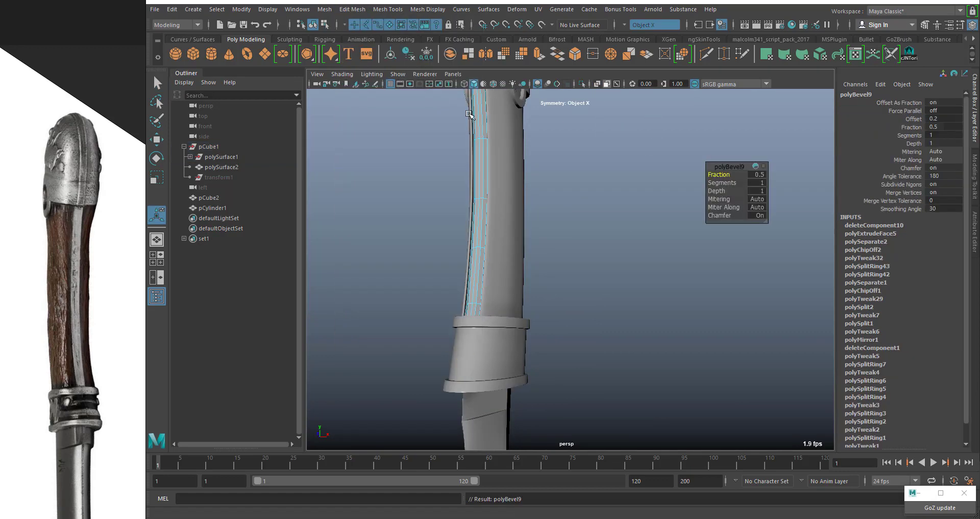
pyautogui.keyDown('alt'); pyautogui.moveTo(531, 142); pyautogui.dragTo(588, 332, button='middle'); pyautogui.keyUp('alt')
pyautogui.keyDown('alt'); pyautogui.moveTo(547, 243); pyautogui.dragTo(664, 426, button='right'); pyautogui.keyUp('alt')
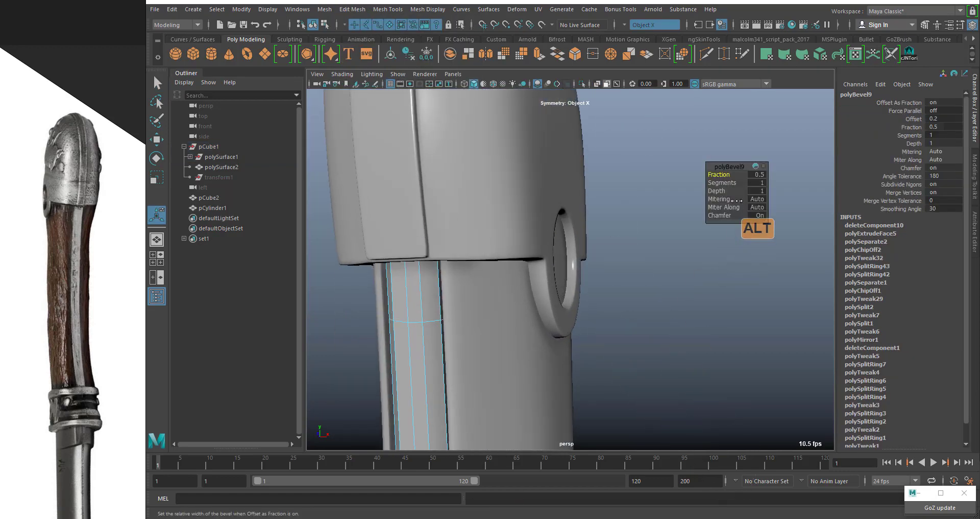
pyautogui.moveTo(720, 174); pyautogui.dragTo(719, 174)
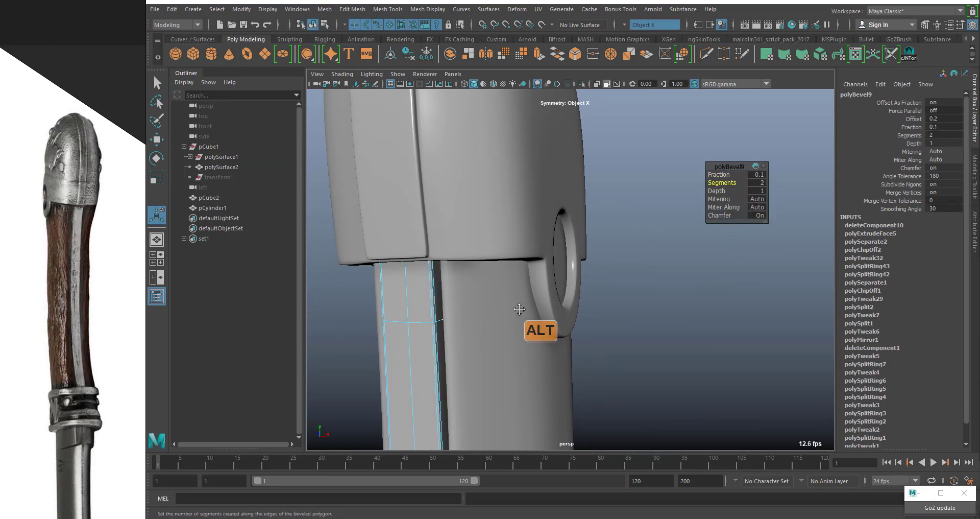
pyautogui.keyDown('alt'); pyautogui.moveTo(516, 306); pyautogui.dragTo(559, 222, button='middle'); pyautogui.keyUp('alt')
pyautogui.moveTo(462, 192); pyautogui.dragTo(501, 170, button='right')
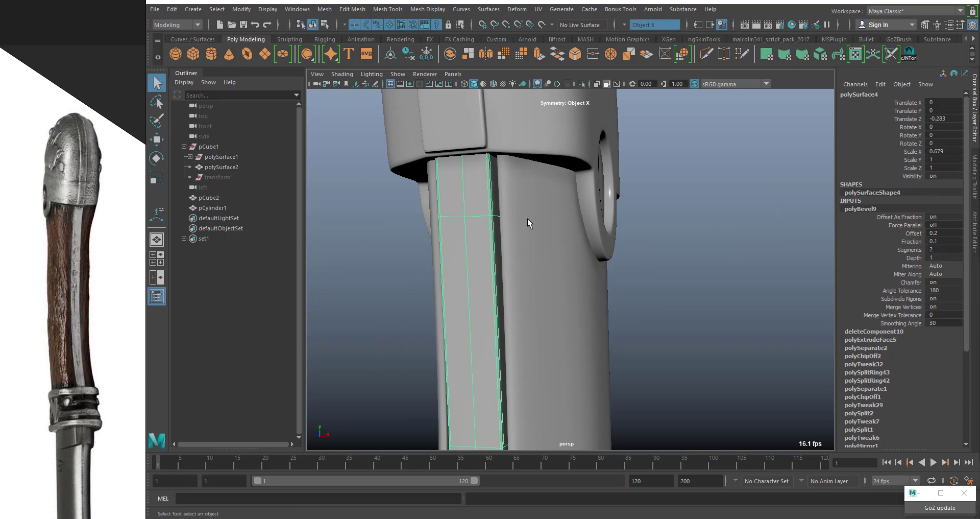
# Widen the metal strip to an X scale of 0.731 and turn on its smooth preview
pyautogui.press('r')
pyautogui.scroll(-6, 567, 316)
pyautogui.keyDown('alt'); pyautogui.moveTo(591, 361); pyautogui.dragTo(604, 292, button='middle'); pyautogui.keyUp('alt')
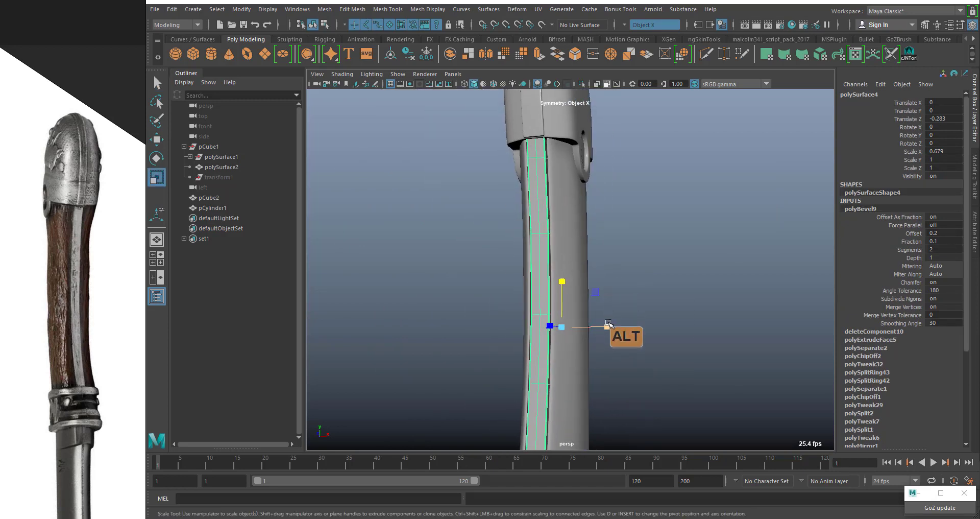
pyautogui.moveTo(608, 324); pyautogui.dragTo(610, 325)
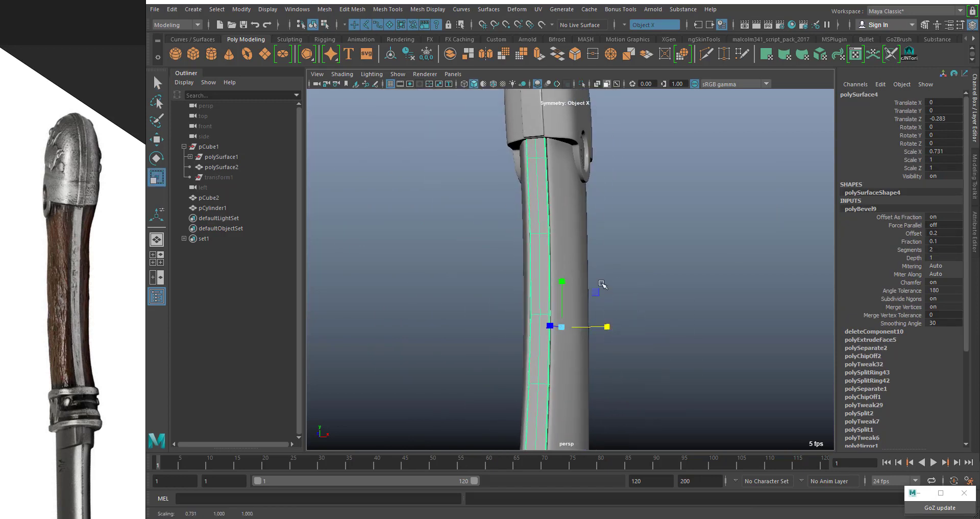
pyautogui.press('3')
pyautogui.click(634, 178)
# Turn off the grip's smooth preview and insert an edge loop lengthwise along the grip, close beside the recess's side edge
pyautogui.keyDown('alt'); pyautogui.moveTo(634, 178); pyautogui.dragTo(569, 244); pyautogui.keyUp('alt')
pyautogui.click(570, 244)
pyautogui.keyDown('alt'); pyautogui.moveTo(579, 204); pyautogui.dragTo(635, 296); pyautogui.keyUp('alt')
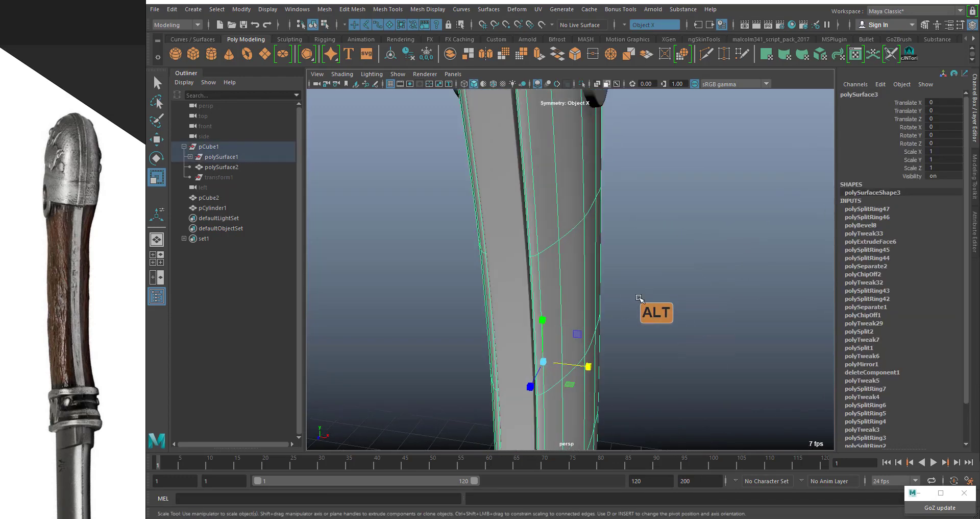
pyautogui.press('1')
pyautogui.keyDown('alt'); pyautogui.moveTo(591, 257); pyautogui.dragTo(580, 289); pyautogui.keyUp('alt')
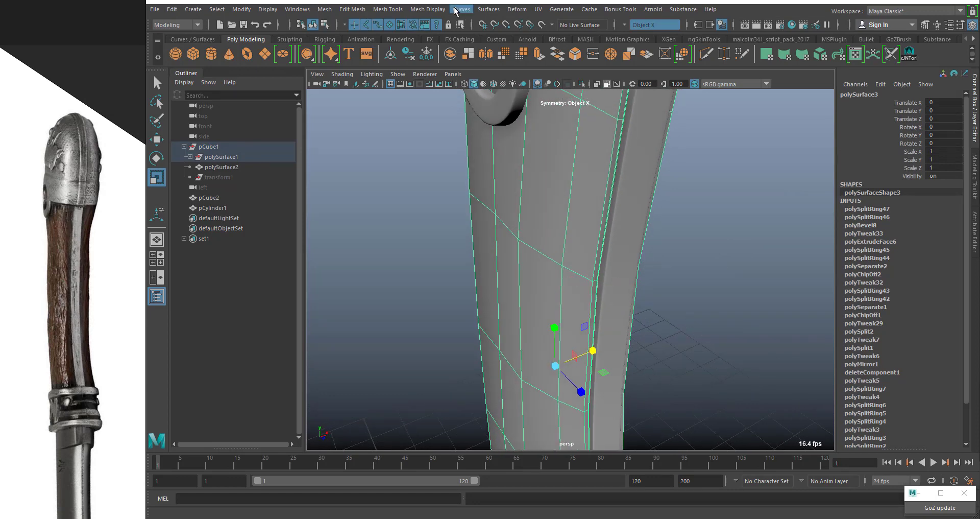
pyautogui.click(351, 13)
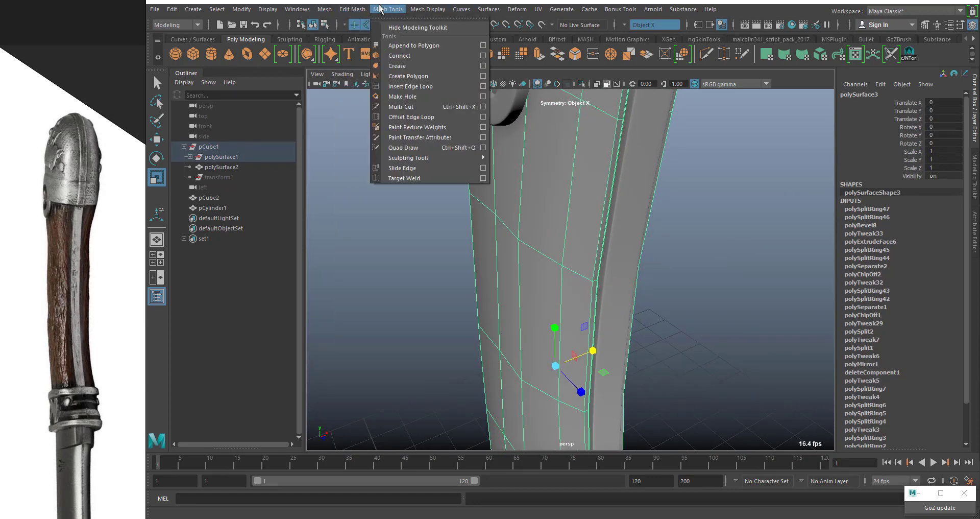
pyautogui.click(408, 87)
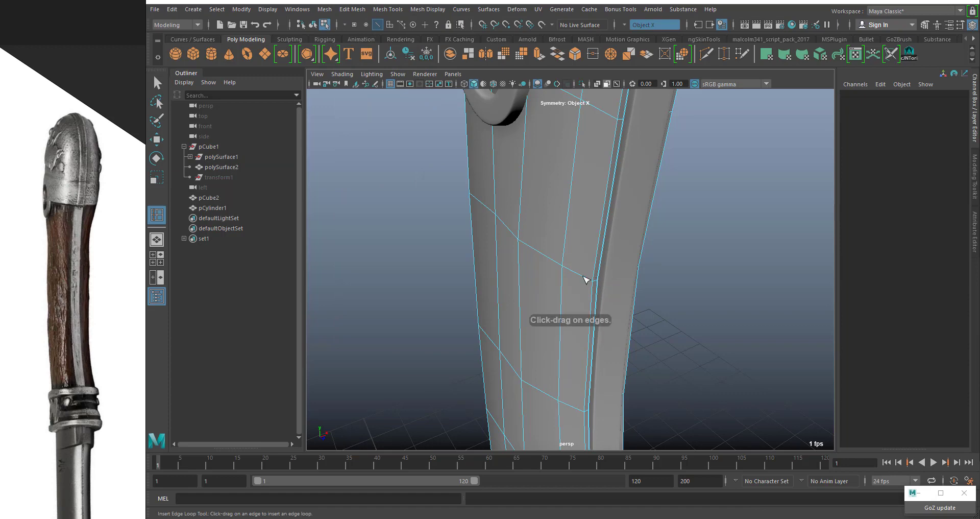
pyautogui.moveTo(586, 279); pyautogui.dragTo(591, 283)
pyautogui.keyDown('alt'); pyautogui.moveTo(608, 300); pyautogui.dragTo(535, 277, button='right'); pyautogui.keyUp('alt')
pyautogui.hotkey('ctrl', 'z')
pyautogui.moveTo(513, 265); pyautogui.dragTo(512, 265)
pyautogui.scroll(-6, 556, 291)
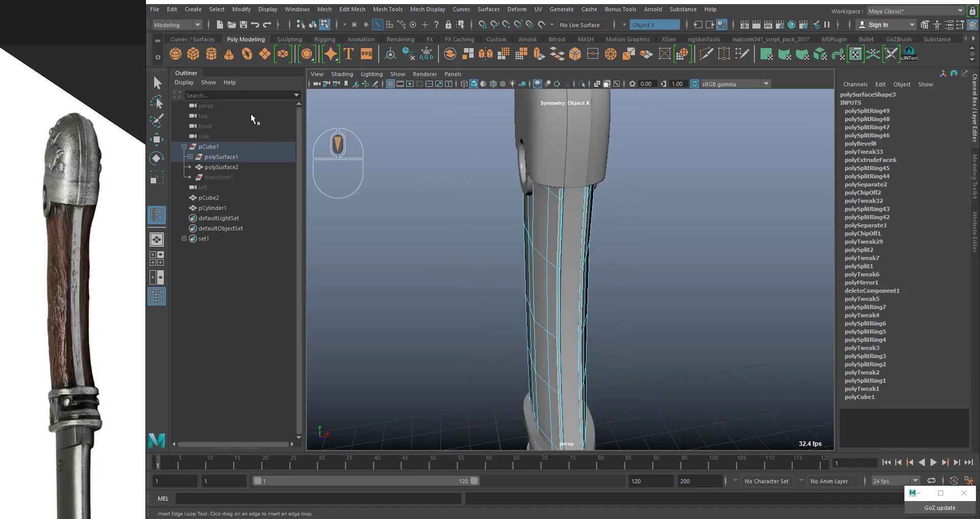
# Leave the edge loop tool, turn on smooth preview for the grip and inspect the edge of its recess
pyautogui.press('q')
pyautogui.click(589, 219)
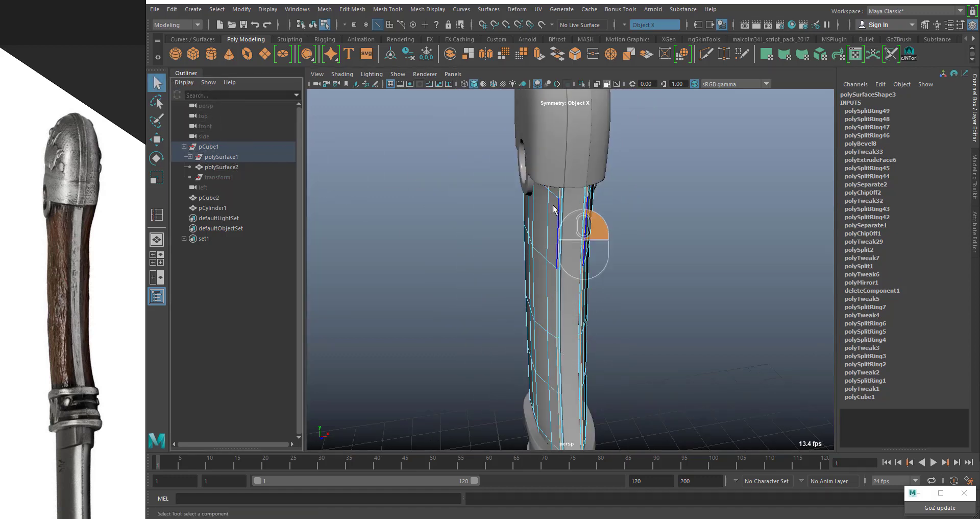
pyautogui.press('3')
pyautogui.click(657, 218)
pyautogui.keyDown('alt'); pyautogui.moveTo(657, 217); pyautogui.dragTo(613, 263); pyautogui.keyUp('alt')
pyautogui.keyDown('alt'); pyautogui.moveTo(613, 263); pyautogui.dragTo(675, 366, button='right'); pyautogui.keyUp('alt')
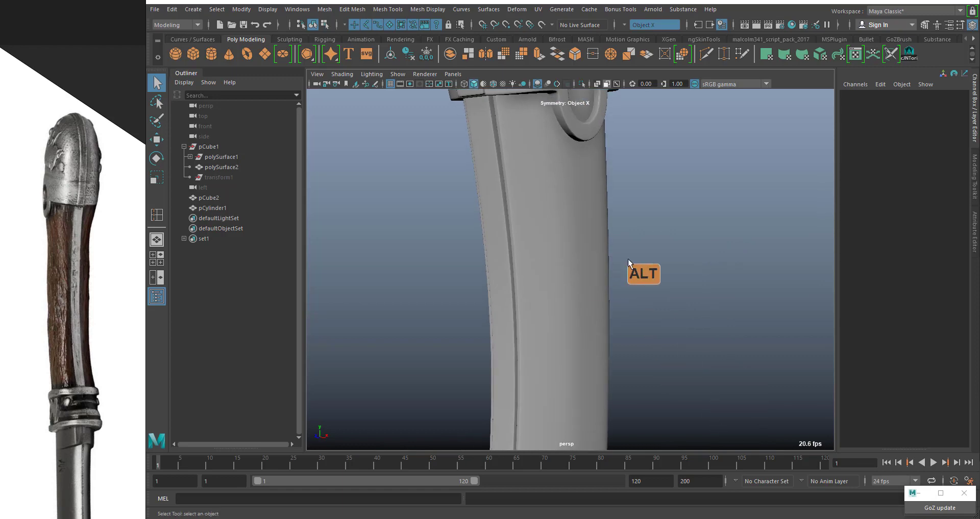
pyautogui.keyDown('alt'); pyautogui.moveTo(628, 258); pyautogui.dragTo(534, 203); pyautogui.keyUp('alt')
# Select the grip's lengthwise edge loop beside the recess and adjust its sideways position along X
pyautogui.click(540, 255)
pyautogui.moveTo(534, 203); pyautogui.dragTo(535, 182, button='right')
pyautogui.doubleClick(523, 195)
pyautogui.keyDown('alt'); pyautogui.moveTo(612, 230); pyautogui.dragTo(604, 250); pyautogui.keyUp('alt')
pyautogui.press('w')
pyautogui.moveTo(597, 330); pyautogui.dragTo(492, 326)
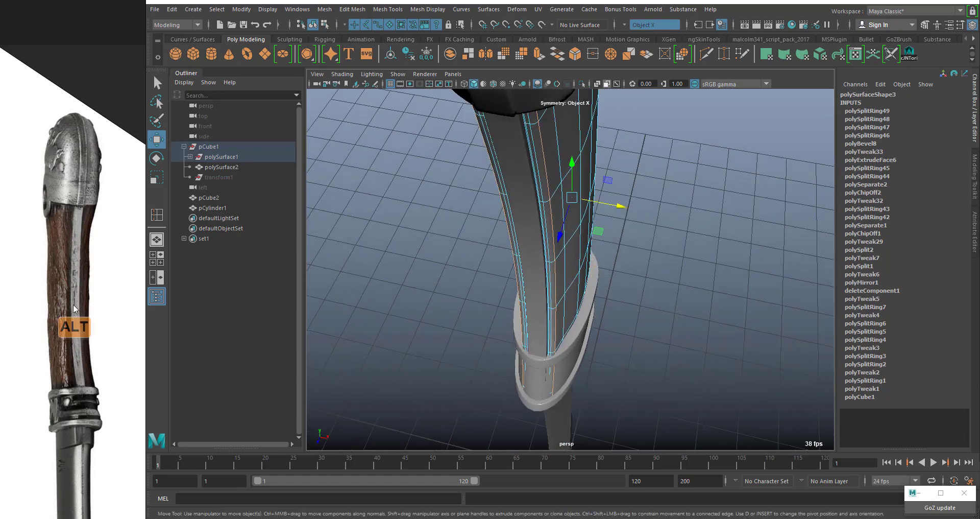
pyautogui.keyDown('alt'); pyautogui.moveTo(356, 297); pyautogui.dragTo(398, 230); pyautogui.keyUp('alt')
pyautogui.keyDown('alt'); pyautogui.moveTo(521, 167); pyautogui.dragTo(539, 301, button='middle'); pyautogui.keyUp('alt')
pyautogui.keyDown('alt'); pyautogui.moveTo(513, 191); pyautogui.dragTo(567, 285, button='right'); pyautogui.keyUp('alt')
pyautogui.keyDown('alt'); pyautogui.moveTo(574, 220); pyautogui.dragTo(530, 122); pyautogui.keyUp('alt')
pyautogui.click(497, 229)
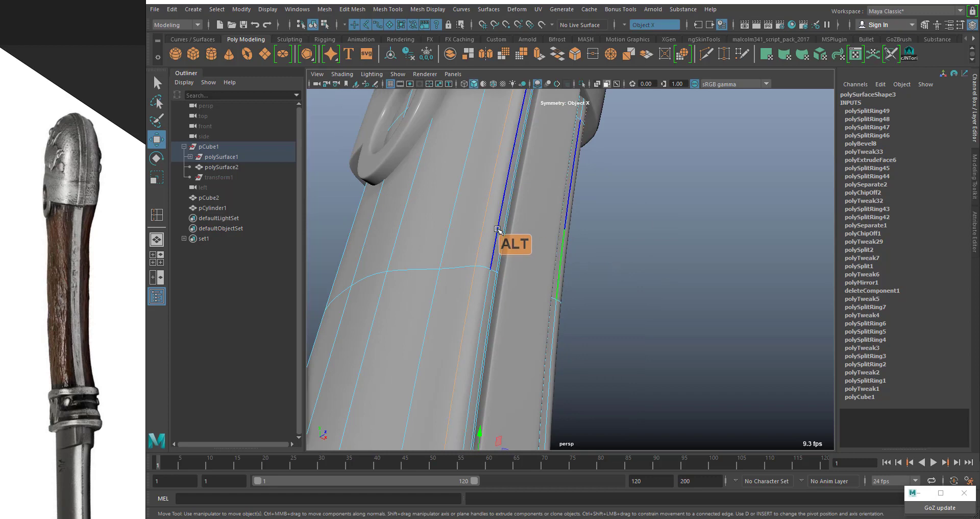
pyautogui.scroll(-6, 539, 250)
pyautogui.press('w')
pyautogui.moveTo(589, 338); pyautogui.dragTo(589, 340)
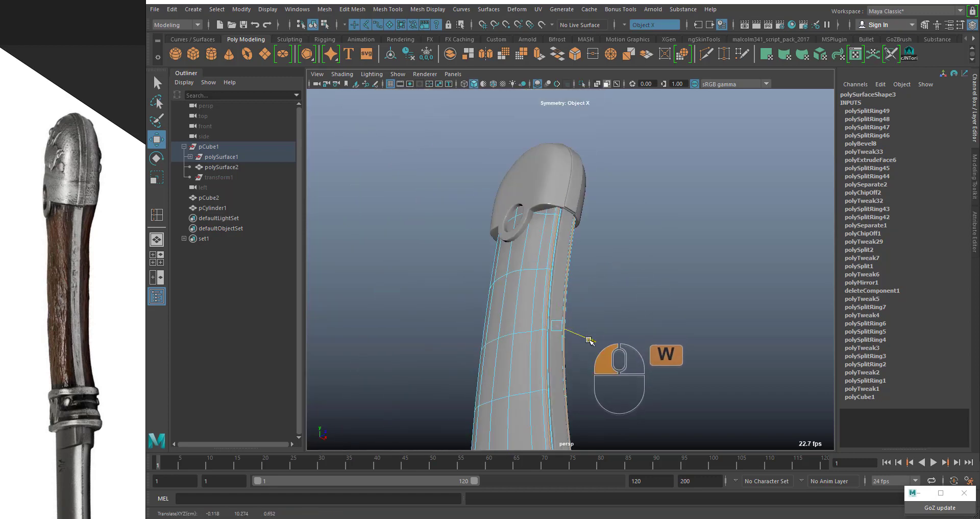
# Shift the next lengthwise edge loop on the grip's side slightly along X
pyautogui.keyDown('alt'); pyautogui.scroll(5, 560, 303); pyautogui.keyUp('alt')
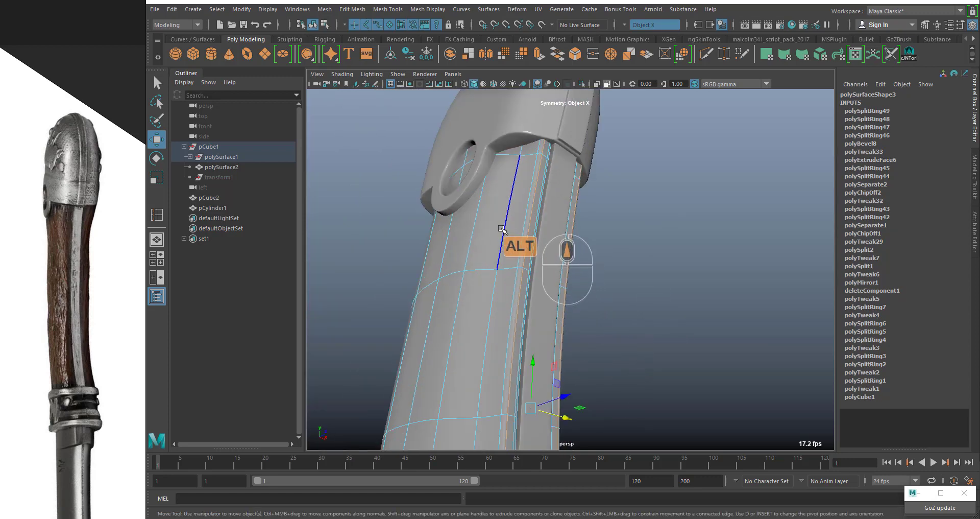
pyautogui.moveTo(534, 425); pyautogui.dragTo(532, 424)
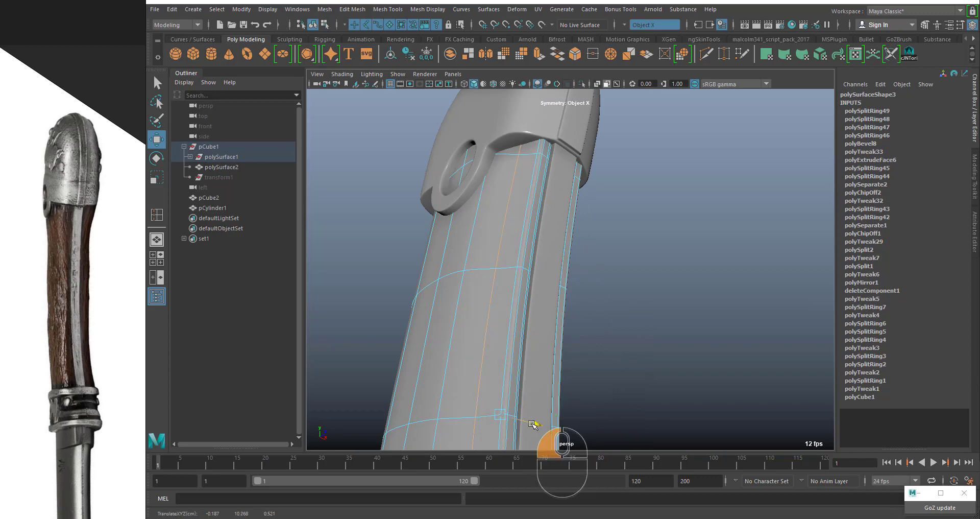
pyautogui.keyDown('alt'); pyautogui.moveTo(521, 354); pyautogui.dragTo(523, 237); pyautogui.keyUp('alt')
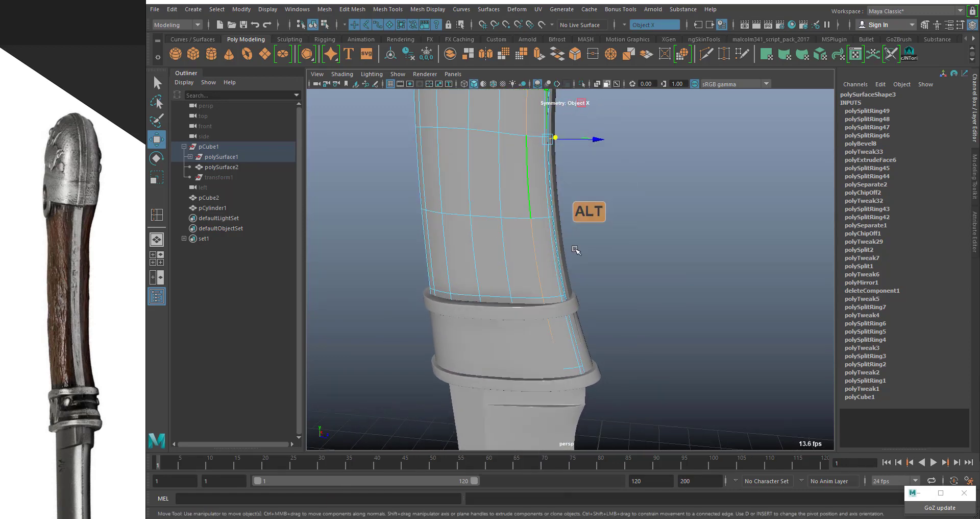
# In the side view, move the collar's vertices on the recess side slightly outward along Z, then return to object selection in perspective
pyautogui.click(518, 324)
pyautogui.keyDown('alt'); pyautogui.moveTo(559, 310); pyautogui.dragTo(574, 238); pyautogui.keyUp('alt')
pyautogui.moveTo(550, 239); pyautogui.dragTo(503, 238, button='right')
pyautogui.keyDown('alt'); pyautogui.moveTo(584, 300); pyautogui.dragTo(674, 284); pyautogui.keyUp('alt')
pyautogui.press('space')
pyautogui.keyDown('alt'); pyautogui.moveTo(612, 321); pyautogui.dragTo(458, 234, button='middle'); pyautogui.keyUp('alt')
pyautogui.moveTo(436, 160); pyautogui.dragTo(542, 381)
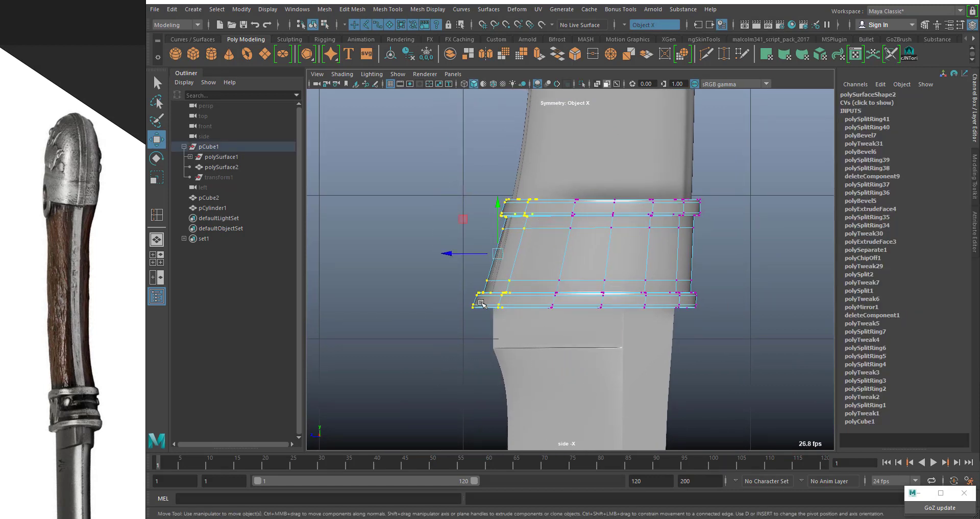
pyautogui.moveTo(447, 254); pyautogui.dragTo(443, 252)
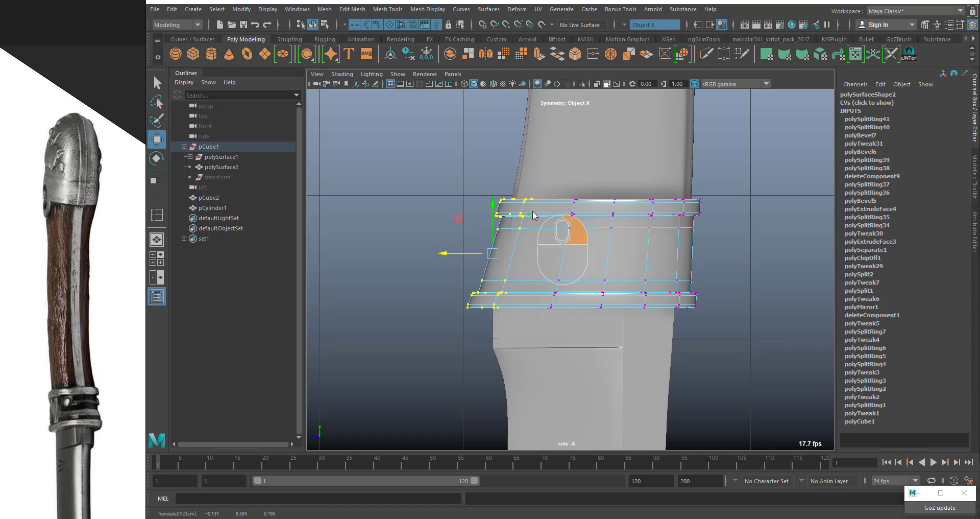
pyautogui.moveTo(533, 215); pyautogui.dragTo(562, 192, button='right')
pyautogui.press('space')
pyautogui.moveTo(580, 201); pyautogui.dragTo(559, 161)
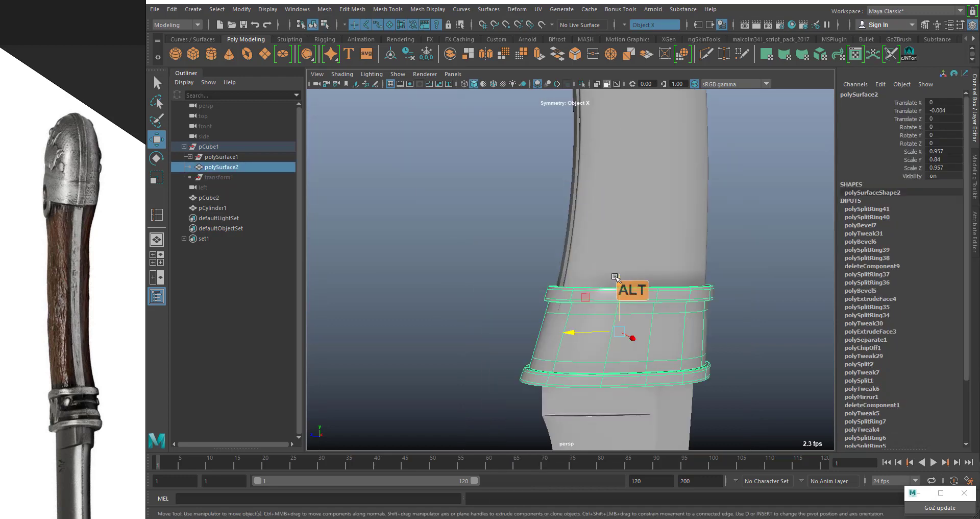
# Select the grip and narrow it to a Z scale of 0.968 so it sits inside the collar
pyautogui.keyDown('alt'); pyautogui.moveTo(615, 276); pyautogui.dragTo(653, 212); pyautogui.keyUp('alt')
pyautogui.click(652, 214)
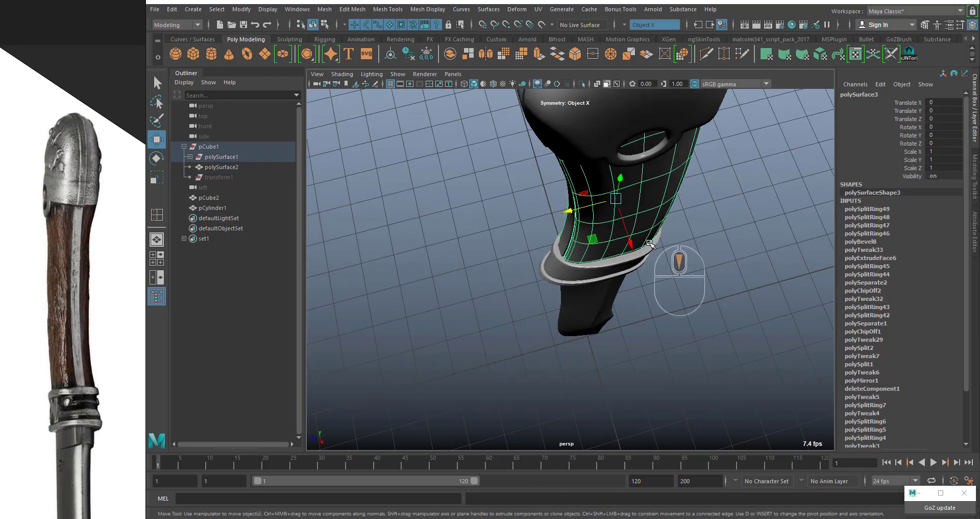
pyautogui.keyDown('alt'); pyautogui.moveTo(649, 243); pyautogui.dragTo(582, 235); pyautogui.keyUp('alt')
pyautogui.press('r')
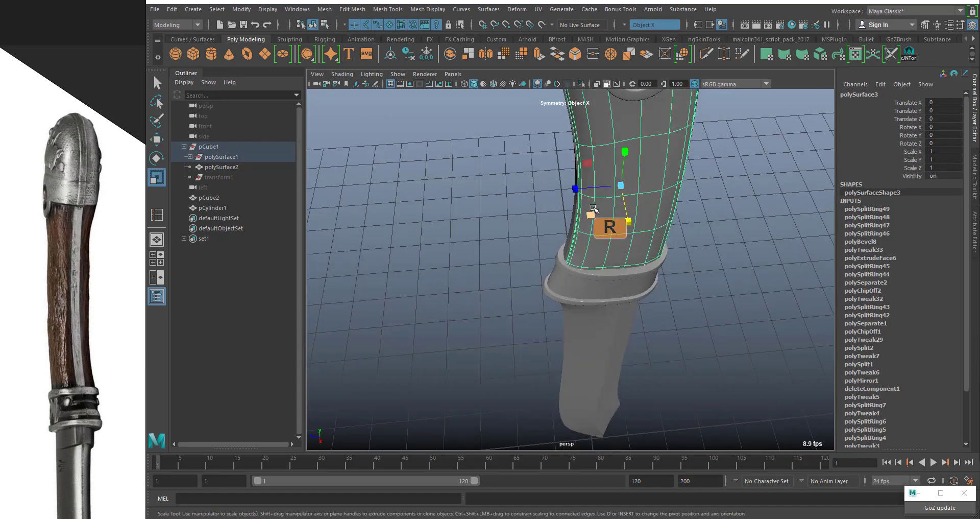
pyautogui.moveTo(577, 188); pyautogui.dragTo(579, 190)
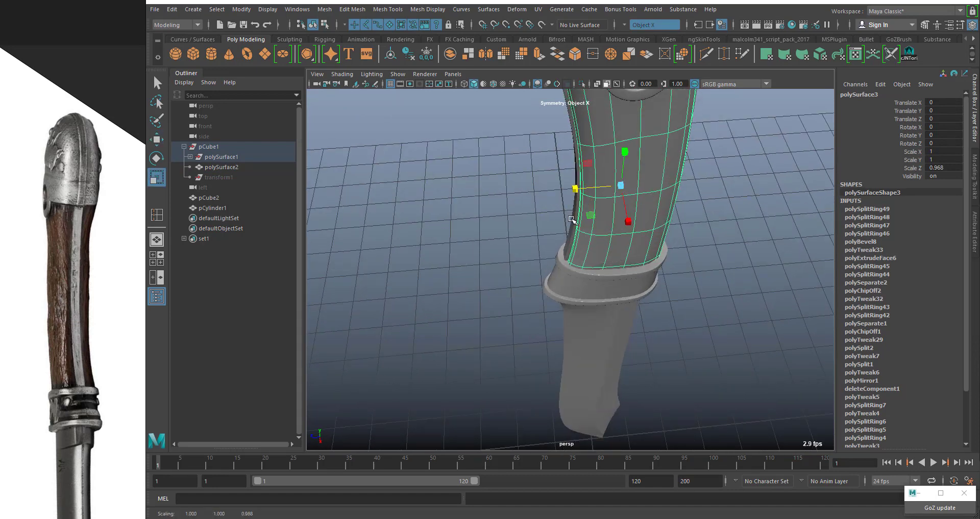
pyautogui.keyDown('alt'); pyautogui.moveTo(572, 220); pyautogui.dragTo(583, 190); pyautogui.keyUp('alt')
pyautogui.press('w')
# Deselect everything and inspect how the pommel cap, grip and collar fit together from several sides
pyautogui.keyDown('alt'); pyautogui.moveTo(673, 224); pyautogui.dragTo(687, 383, button='middle'); pyautogui.keyUp('alt')
pyautogui.click(702, 290)
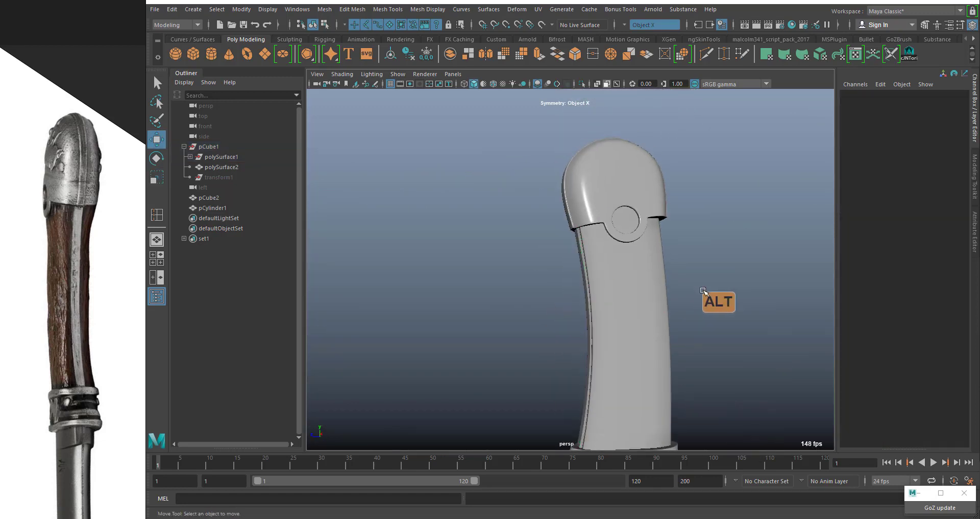
pyautogui.keyDown('alt'); pyautogui.moveTo(701, 289); pyautogui.dragTo(588, 361); pyautogui.keyUp('alt')
pyautogui.keyDown('alt'); pyautogui.moveTo(646, 385); pyautogui.dragTo(559, 352); pyautogui.keyUp('alt')
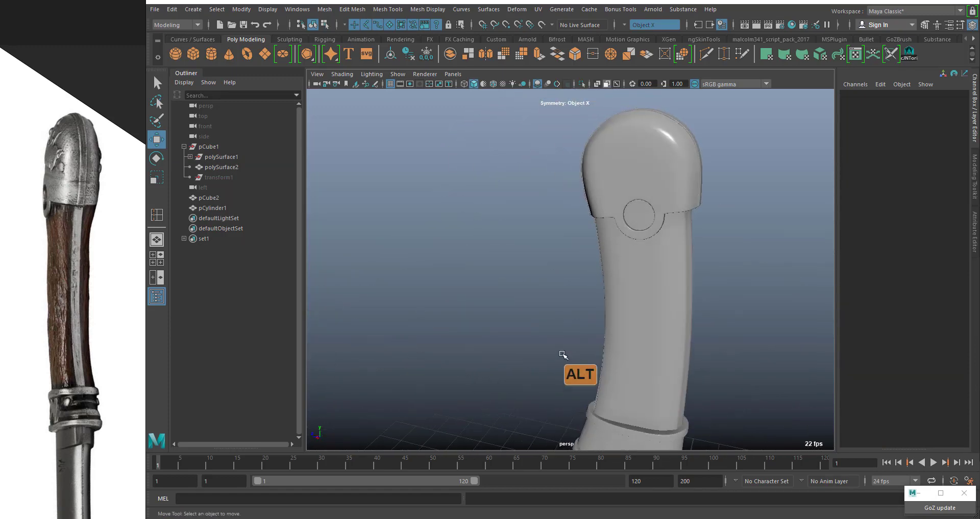
pyautogui.keyDown('alt'); pyautogui.moveTo(560, 352); pyautogui.dragTo(512, 302, button='right'); pyautogui.keyUp('alt')
pyautogui.keyDown('alt'); pyautogui.moveTo(587, 325); pyautogui.dragTo(554, 225, button='middle'); pyautogui.keyUp('alt')
pyautogui.keyDown('alt'); pyautogui.moveTo(584, 210); pyautogui.dragTo(532, 262); pyautogui.keyUp('alt')
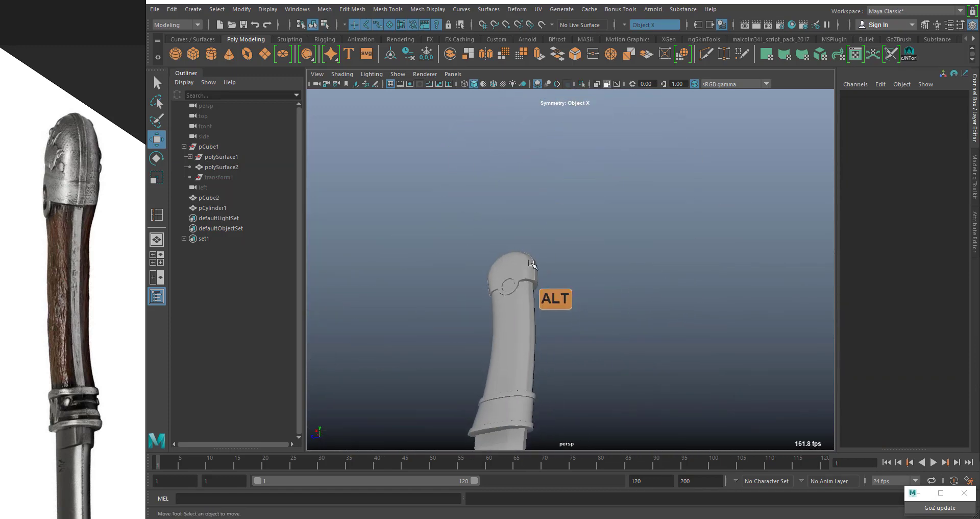
pyautogui.keyDown('alt'); pyautogui.moveTo(536, 240); pyautogui.dragTo(720, 488, button='right'); pyautogui.keyUp('alt')
pyautogui.keyDown('alt'); pyautogui.moveTo(547, 225); pyautogui.dragTo(587, 169, button='middle'); pyautogui.keyUp('alt')
# Select the grip's vertices along its upper side edge where it meets the pommel cap
pyautogui.click(480, 287)
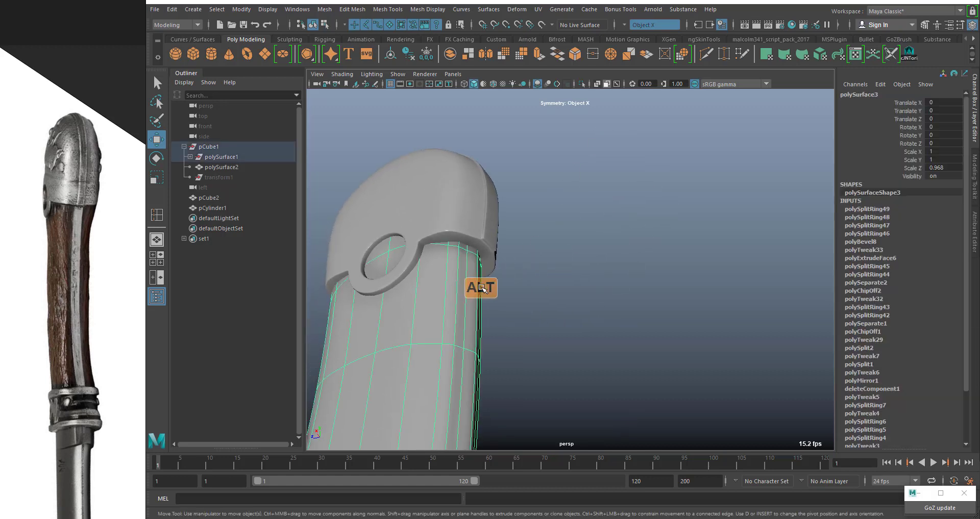
pyautogui.moveTo(460, 265); pyautogui.dragTo(524, 276, button='right')
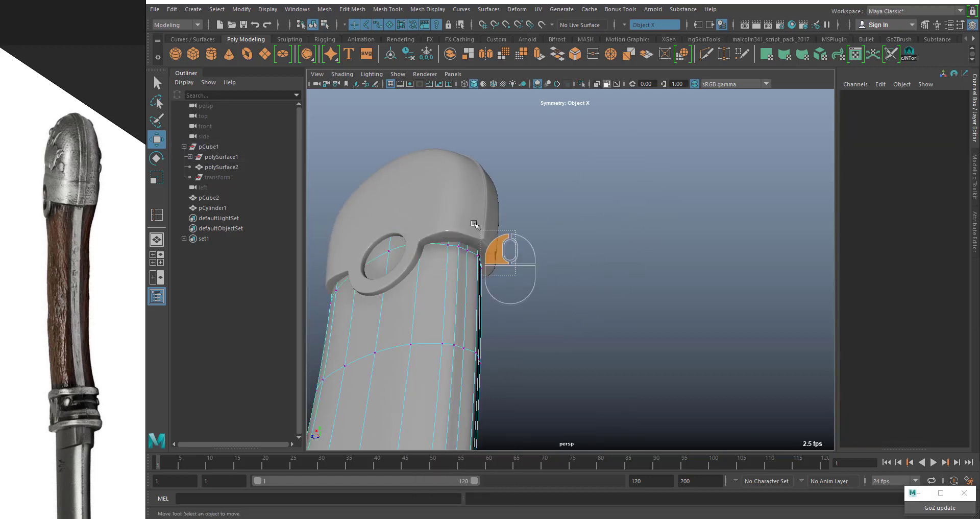
pyautogui.moveTo(474, 224); pyautogui.dragTo(477, 226)
pyautogui.keyDown('alt'); pyautogui.moveTo(526, 212); pyautogui.dragTo(547, 208, button='right'); pyautogui.keyUp('alt')
pyautogui.keyDown('alt'); pyautogui.moveTo(547, 208); pyautogui.dragTo(625, 189, button='middle'); pyautogui.keyUp('alt')
pyautogui.keyDown('alt'); pyautogui.moveTo(541, 228); pyautogui.dragTo(591, 199, button='middle'); pyautogui.keyUp('alt')
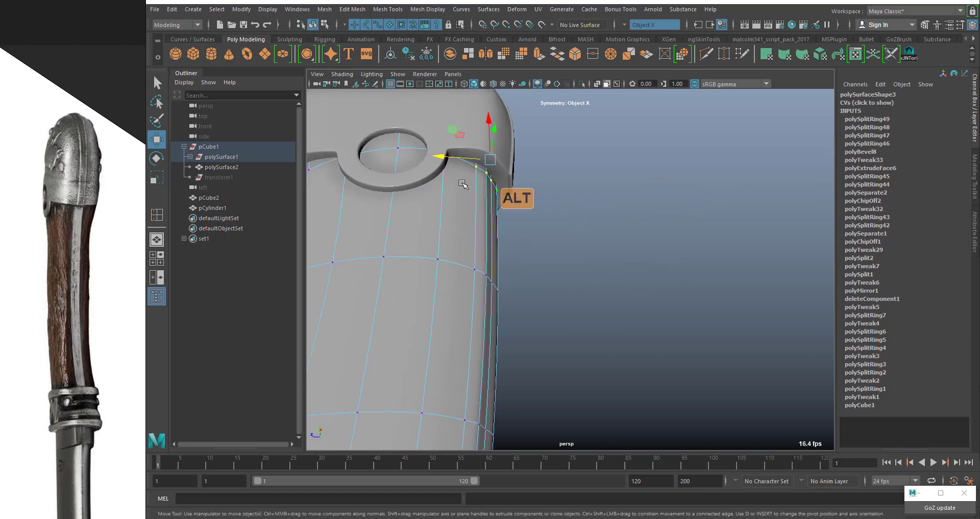
# Turn on soft selection for the Move tool with Volume falloff and a falloff radius of 0.47
pyautogui.doubleClick(156, 139)
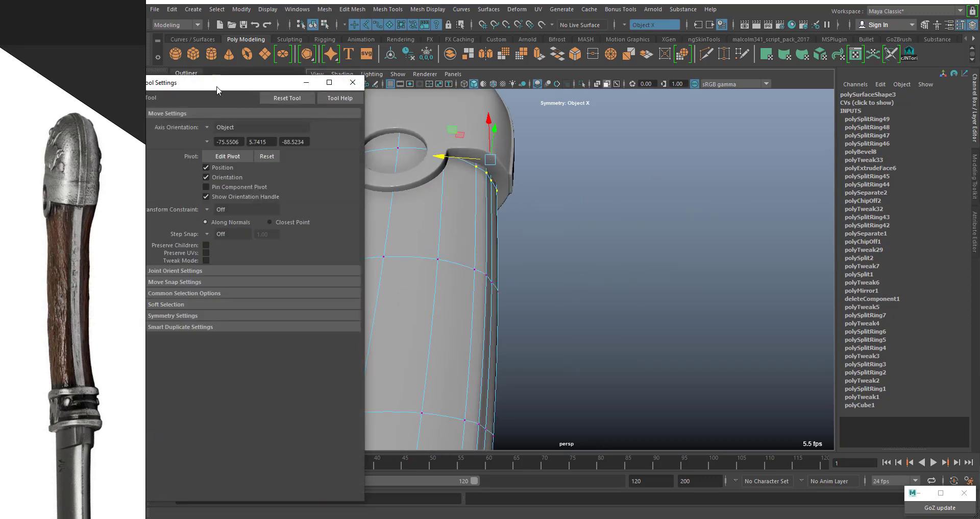
pyautogui.moveTo(216, 90); pyautogui.dragTo(262, 84)
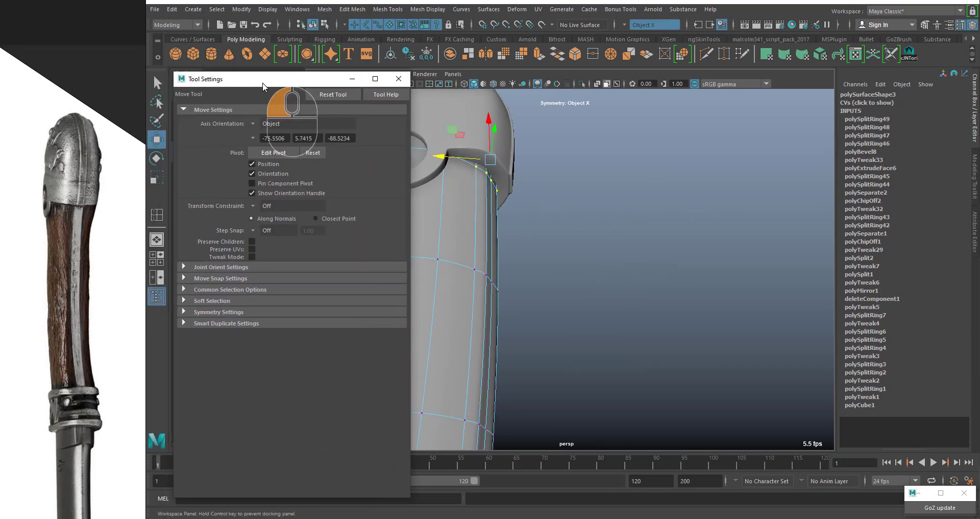
pyautogui.click(157, 139)
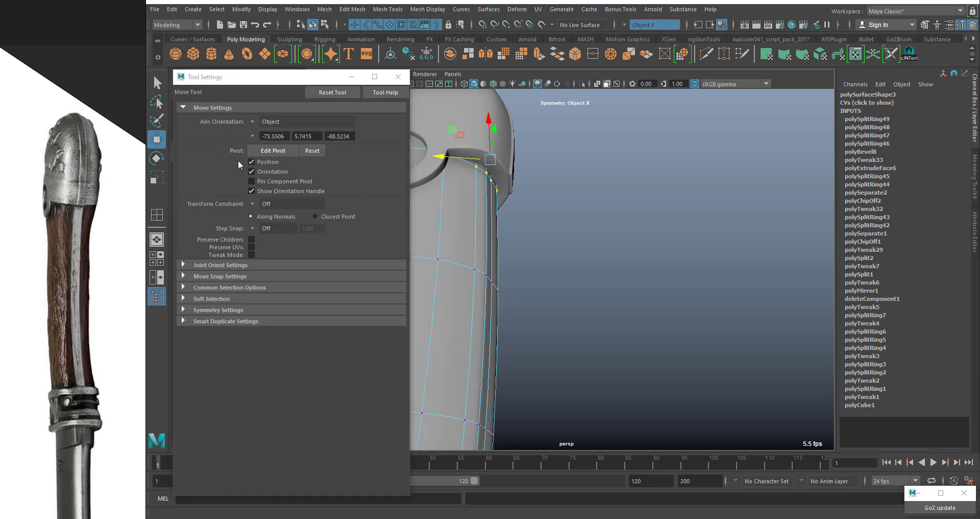
pyautogui.click(189, 299)
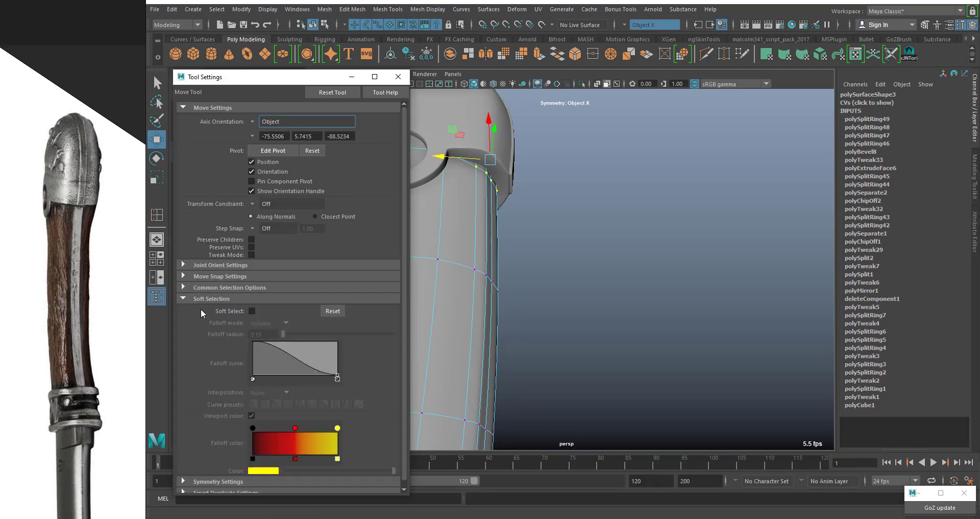
pyautogui.click(252, 311)
pyautogui.keyDown('alt'); pyautogui.moveTo(498, 252); pyautogui.dragTo(515, 327); pyautogui.keyUp('alt')
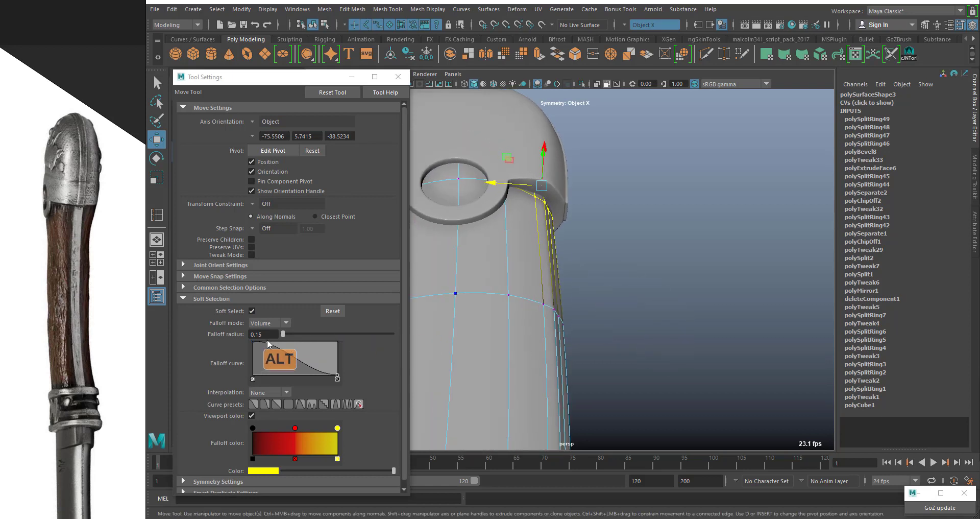
pyautogui.moveTo(285, 338); pyautogui.dragTo(294, 333)
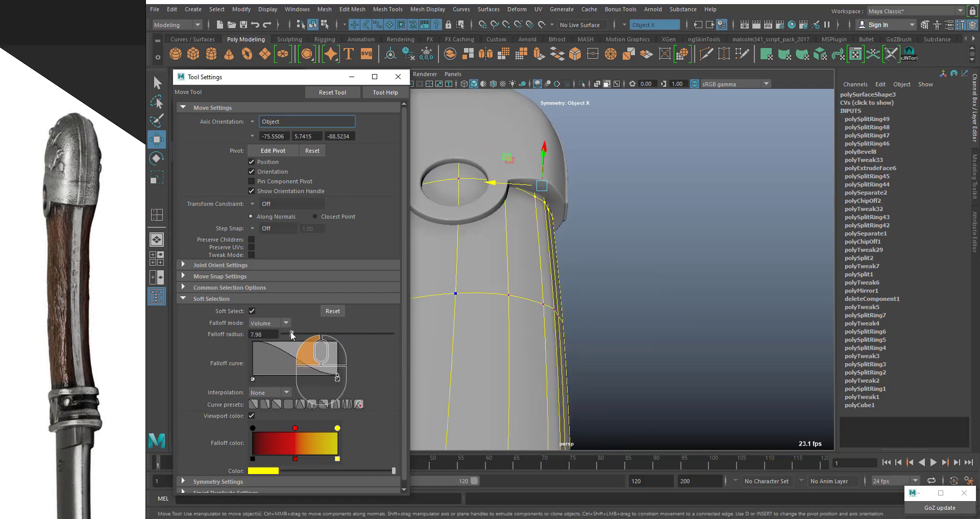
pyautogui.scroll(-5, 582, 298)
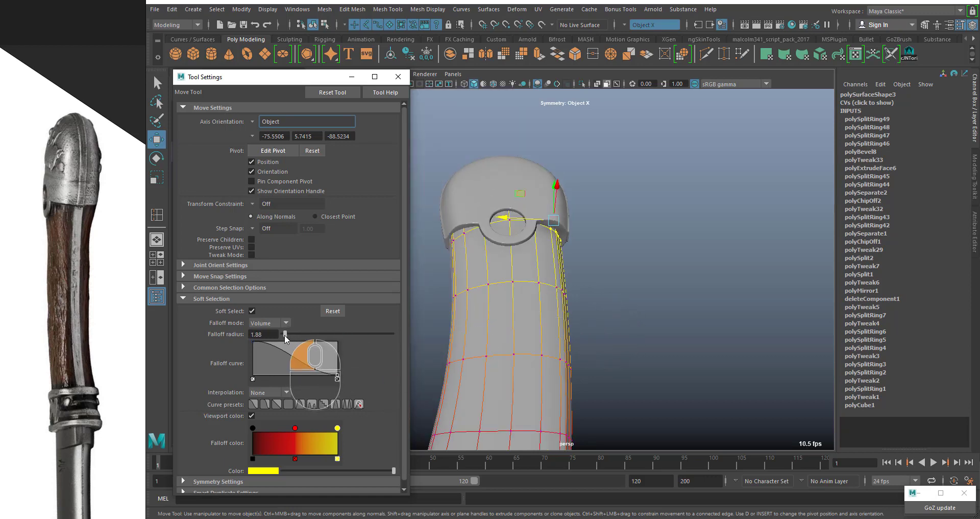
pyautogui.moveTo(285, 339); pyautogui.dragTo(285, 338)
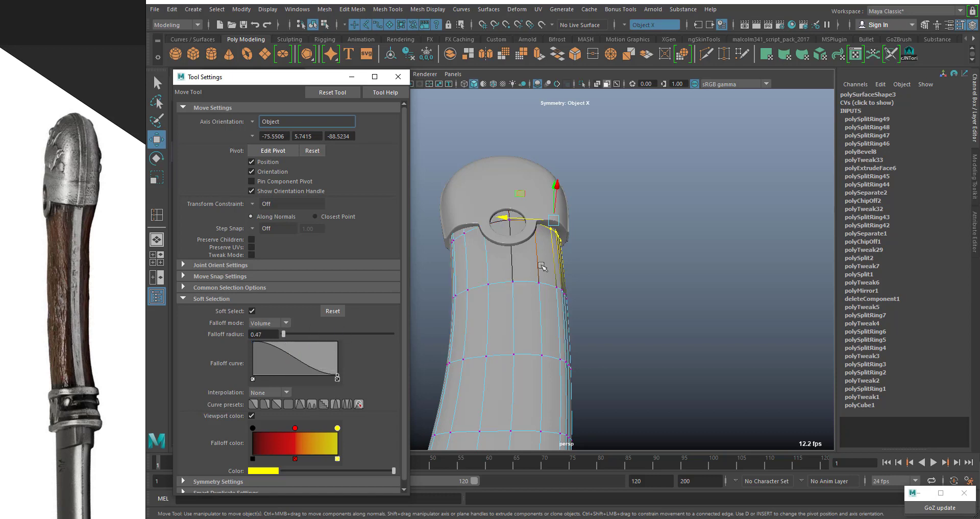
# Shift the grip's side vertices slightly along Z with soft falloff, then return to object selection, close the tool settings and deselect
pyautogui.moveTo(503, 216); pyautogui.dragTo(501, 320)
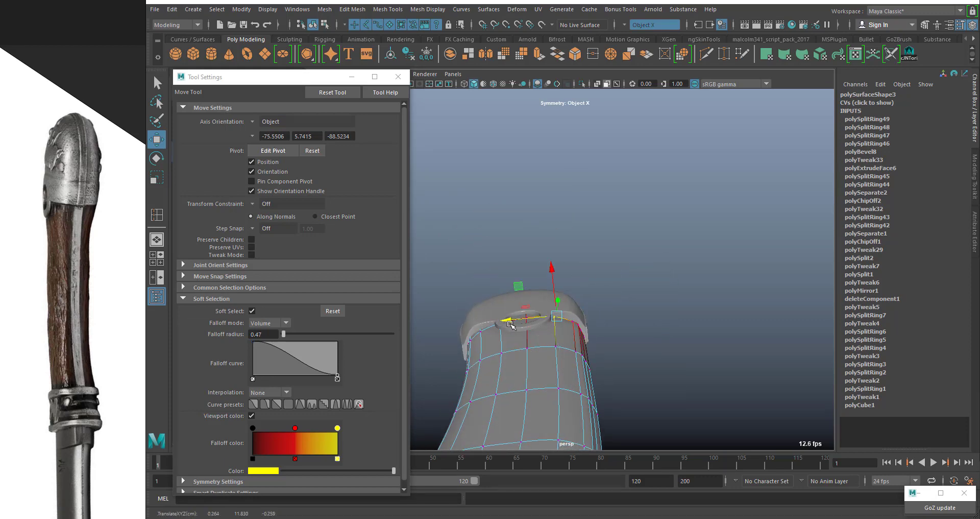
pyautogui.moveTo(525, 355); pyautogui.dragTo(572, 413)
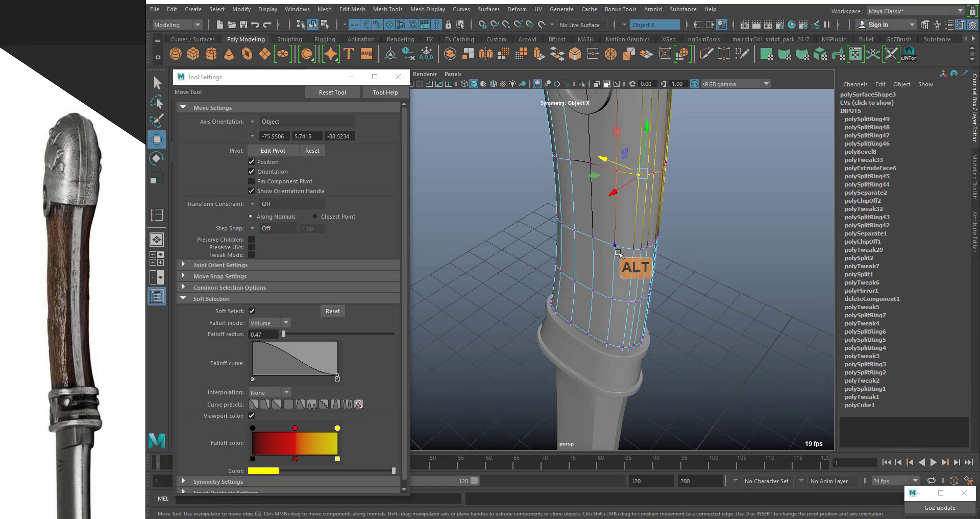
pyautogui.moveTo(618, 252); pyautogui.dragTo(657, 227, button='right')
pyautogui.click(398, 76)
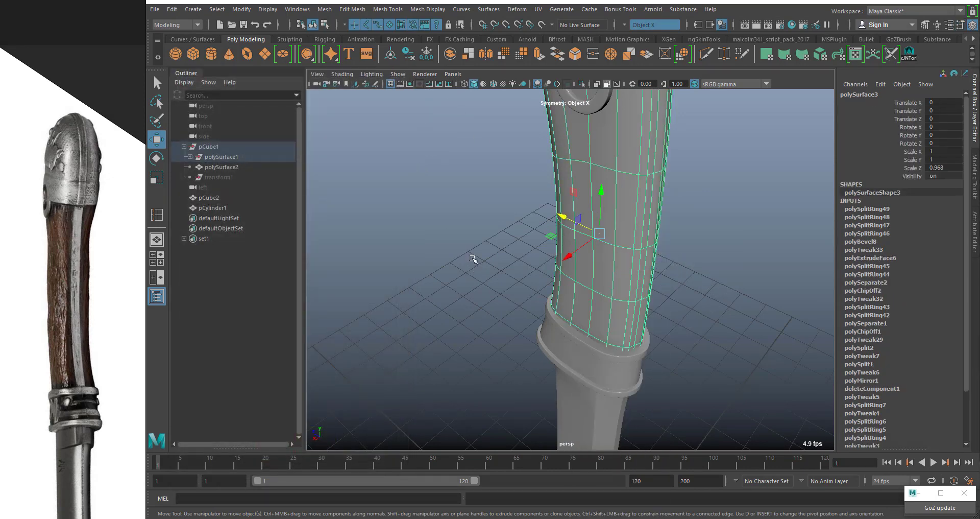
pyautogui.click(473, 259)
# Select all parts of the knife, assign them the existing blinn1 material, and deselect
pyautogui.keyDown('alt'); pyautogui.moveTo(485, 284); pyautogui.dragTo(602, 291); pyautogui.keyUp('alt')
pyautogui.keyDown('alt'); pyautogui.moveTo(750, 350); pyautogui.dragTo(554, 213, button='right'); pyautogui.keyUp('alt')
pyautogui.keyDown('alt'); pyautogui.moveTo(584, 266); pyautogui.dragTo(629, 279); pyautogui.keyUp('alt')
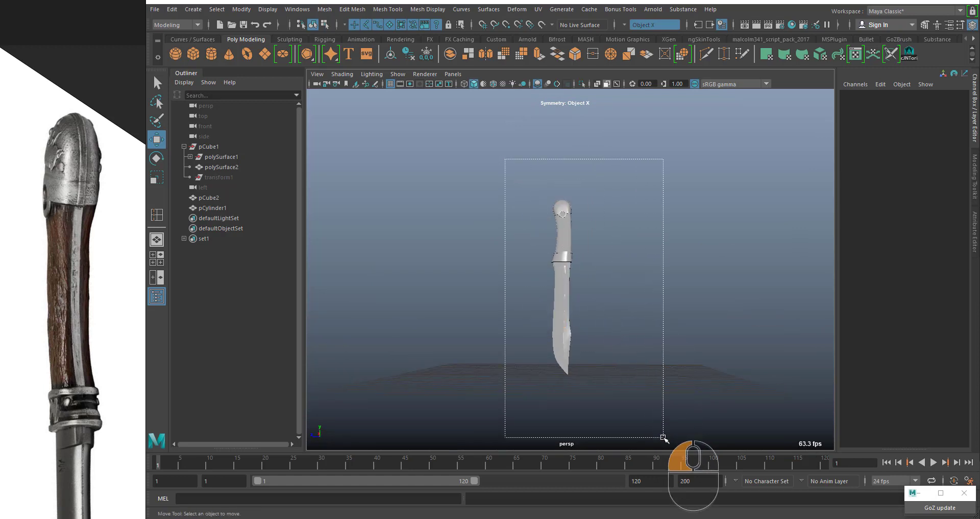
pyautogui.moveTo(663, 437); pyautogui.dragTo(663, 437)
pyautogui.keyDown('alt'); pyautogui.moveTo(534, 269); pyautogui.dragTo(659, 423, button='right'); pyautogui.keyUp('alt')
pyautogui.rightClick(542, 152)
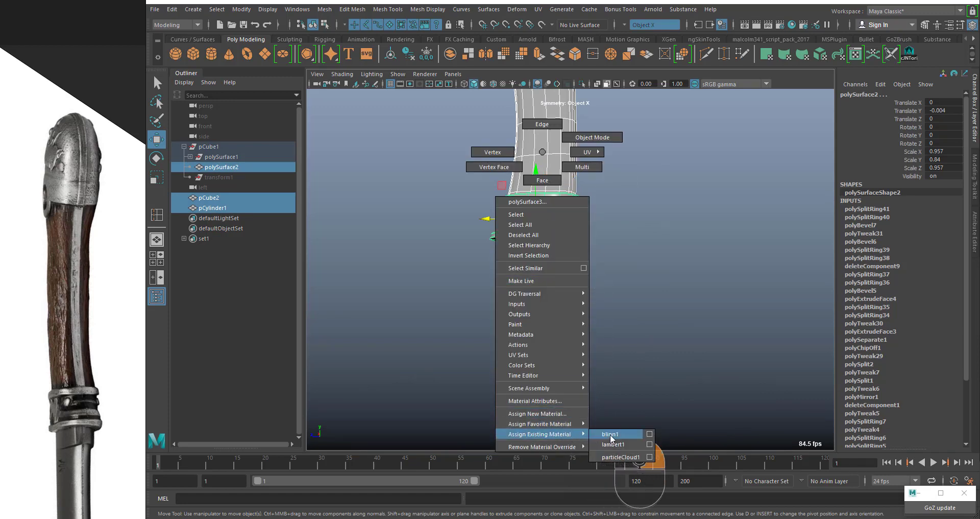
pyautogui.click(611, 438)
pyautogui.click(664, 227)
# Examine the knife's grip, collar, pommel and blade from several sides and compare the proportions with the reference photos
pyautogui.keyDown('alt'); pyautogui.moveTo(657, 221); pyautogui.dragTo(422, 219); pyautogui.keyUp('alt')
pyautogui.keyDown('alt'); pyautogui.moveTo(422, 219); pyautogui.dragTo(625, 268, button='right'); pyautogui.keyUp('alt')
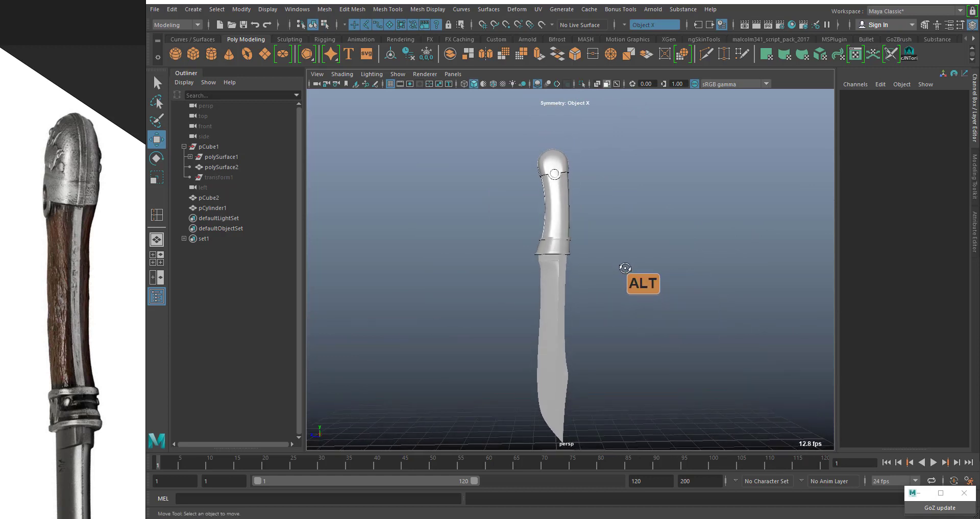
pyautogui.keyDown('alt'); pyautogui.moveTo(508, 173); pyautogui.dragTo(525, 241, button='right'); pyautogui.keyUp('alt')
pyautogui.keyDown('alt'); pyautogui.moveTo(538, 187); pyautogui.dragTo(587, 214, button='right'); pyautogui.keyUp('alt')
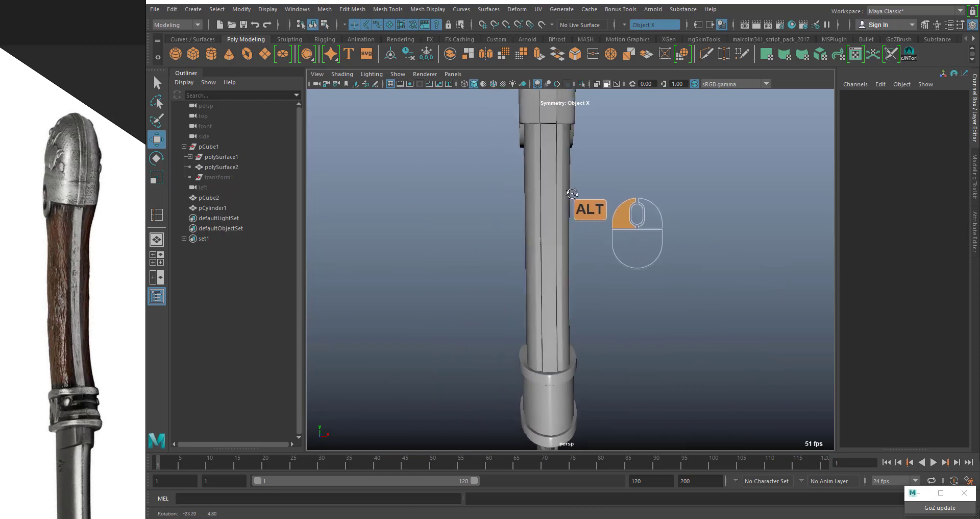
pyautogui.keyDown('alt'); pyautogui.moveTo(530, 239); pyautogui.dragTo(546, 241, button='middle'); pyautogui.keyUp('alt')
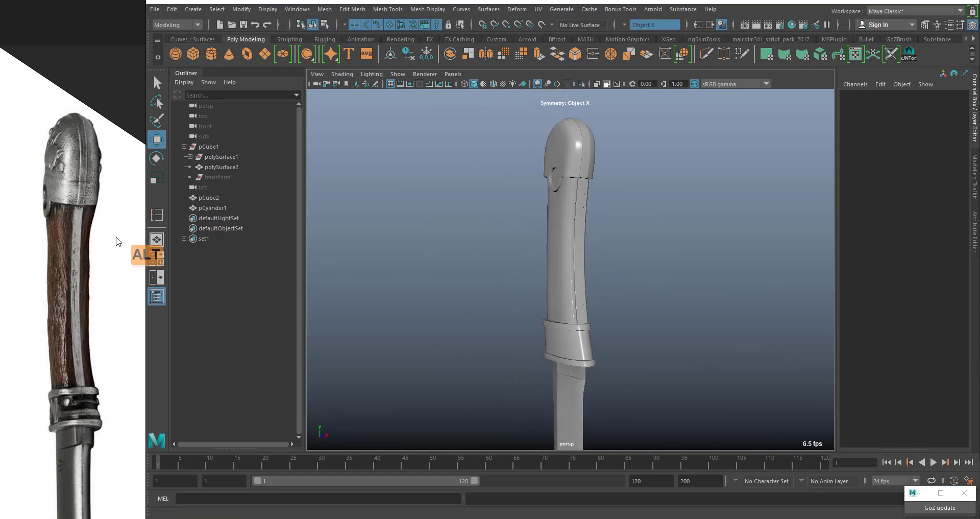
pyautogui.scroll(-5, 116, 241)
pyautogui.moveTo(101, 294); pyautogui.dragTo(115, 241, button='middle')
pyautogui.keyDown('alt'); pyautogui.moveTo(569, 297); pyautogui.dragTo(437, 321); pyautogui.keyUp('alt')
pyautogui.keyDown('alt'); pyautogui.moveTo(534, 314); pyautogui.dragTo(512, 207, button='middle'); pyautogui.keyUp('alt')
pyautogui.keyDown('alt'); pyautogui.moveTo(569, 289); pyautogui.dragTo(546, 275, button='right'); pyautogui.keyUp('alt')
pyautogui.moveTo(625, 247)
pyautogui.keyDown('alt'); pyautogui.mouseDown()
pyautogui.moveTo(606, 233)
pyautogui.moveTo(625, 249)
pyautogui.mouseUp(); pyautogui.keyUp('alt')
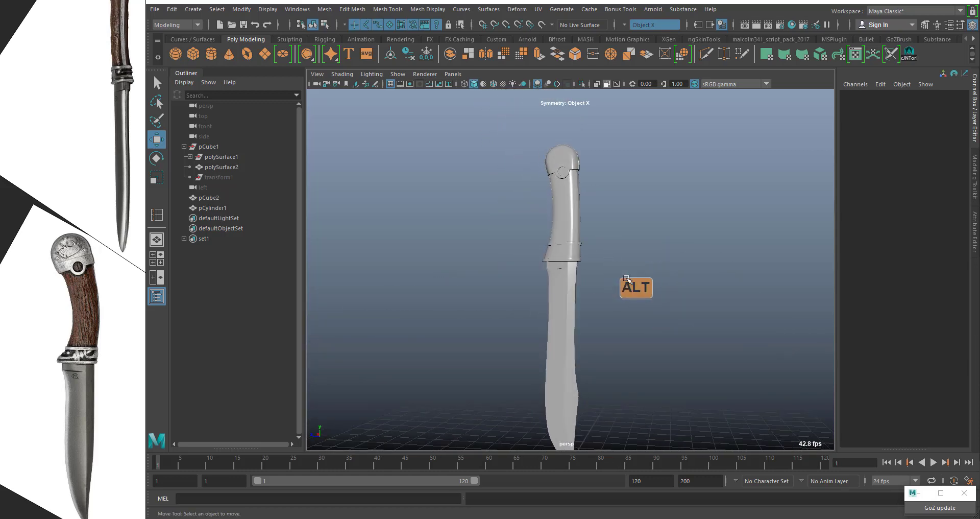